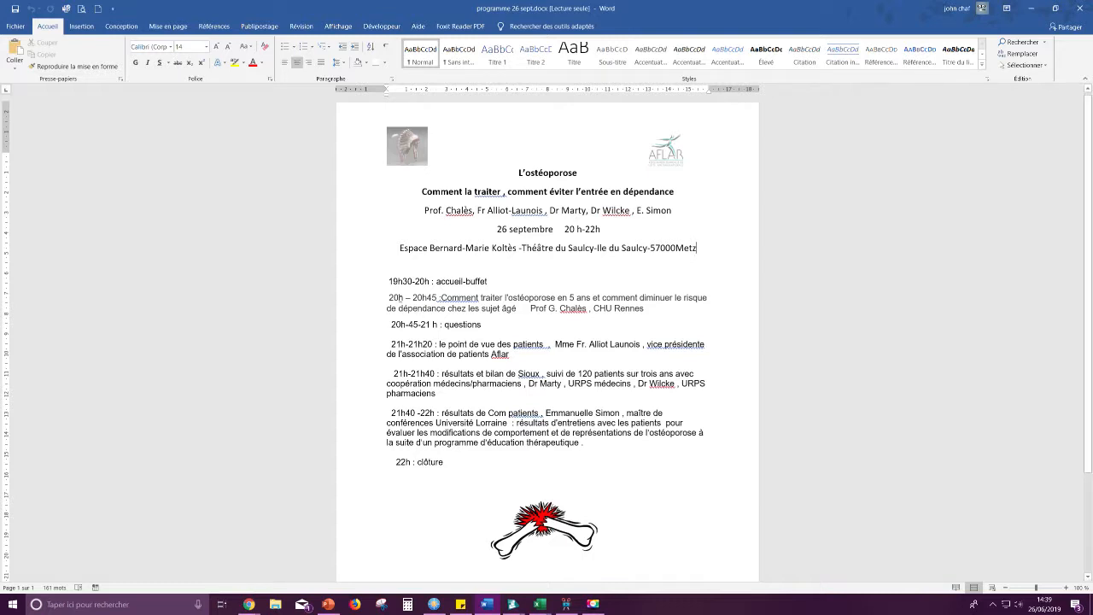
# - Review the osteoporosis evening programme, from its title and speakers through each time slot to the closing entry
pyautogui.moveTo(389, 281); pyautogui.dragTo(429, 282)
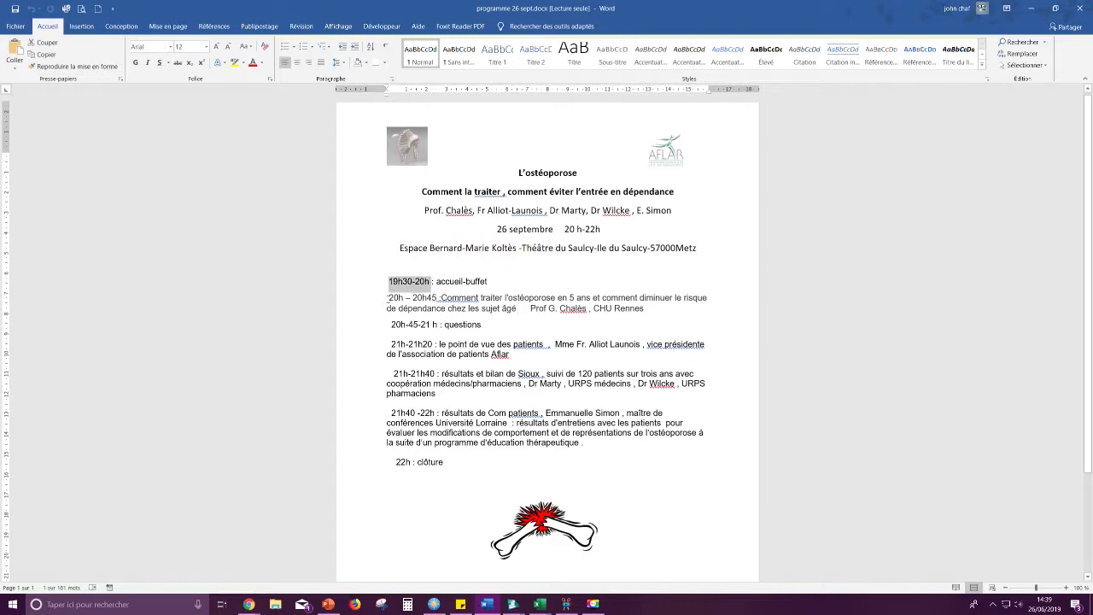
pyautogui.moveTo(437, 281); pyautogui.dragTo(487, 282)
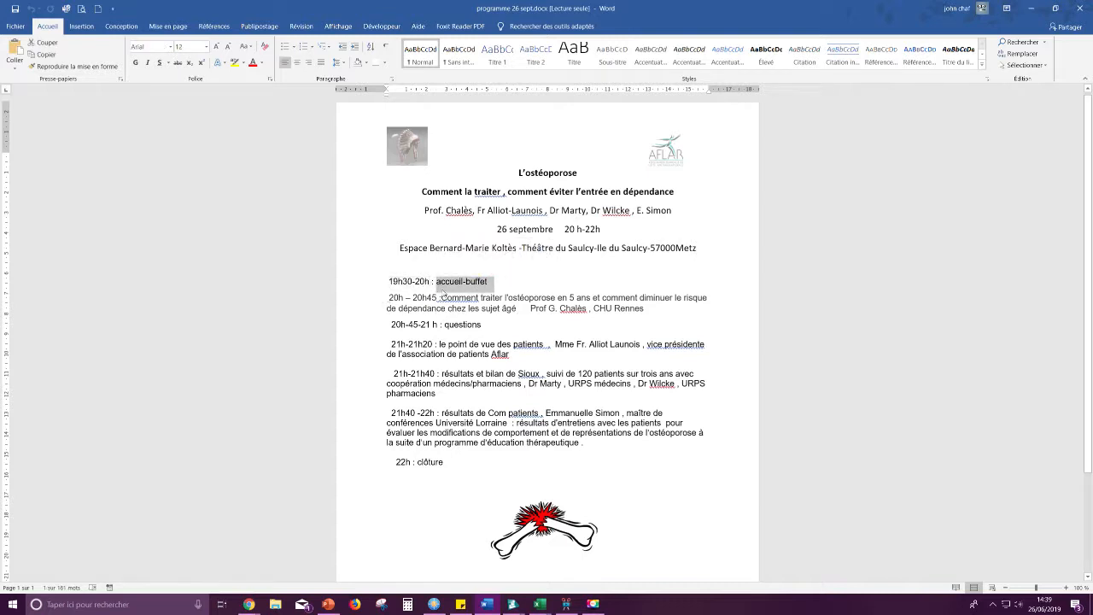
pyautogui.click(530, 373)
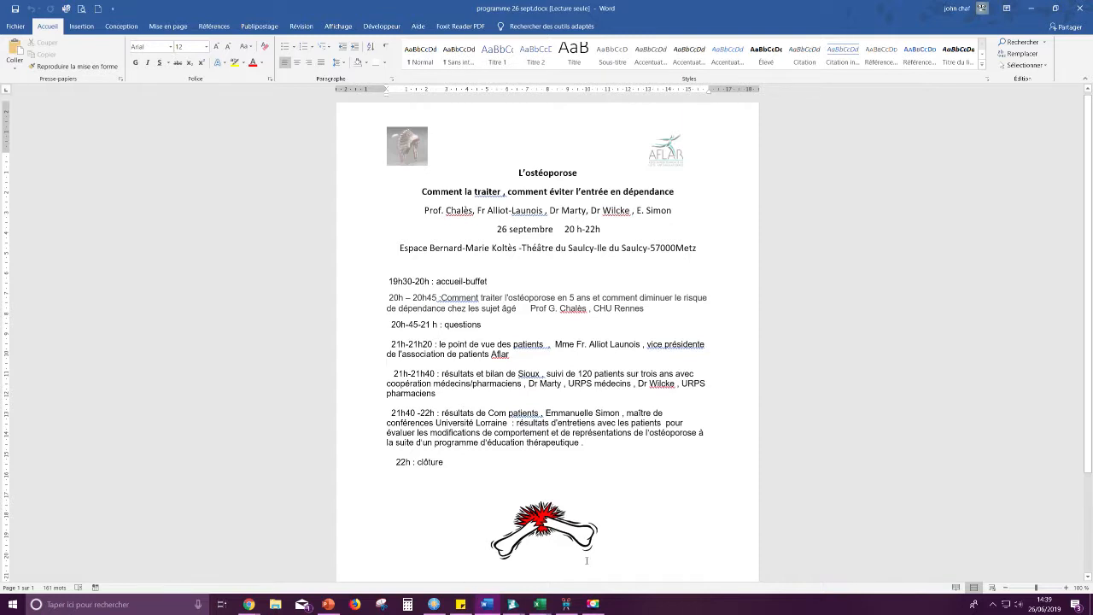
pyautogui.scroll(-1, 512, 422)
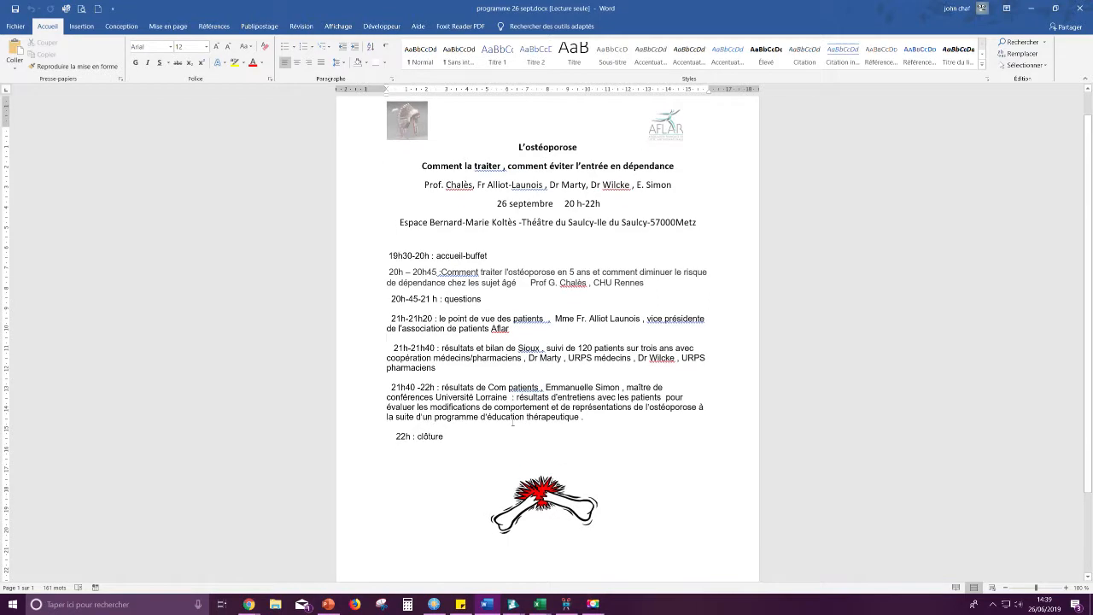
pyautogui.moveTo(444, 434); pyautogui.dragTo(468, 159)
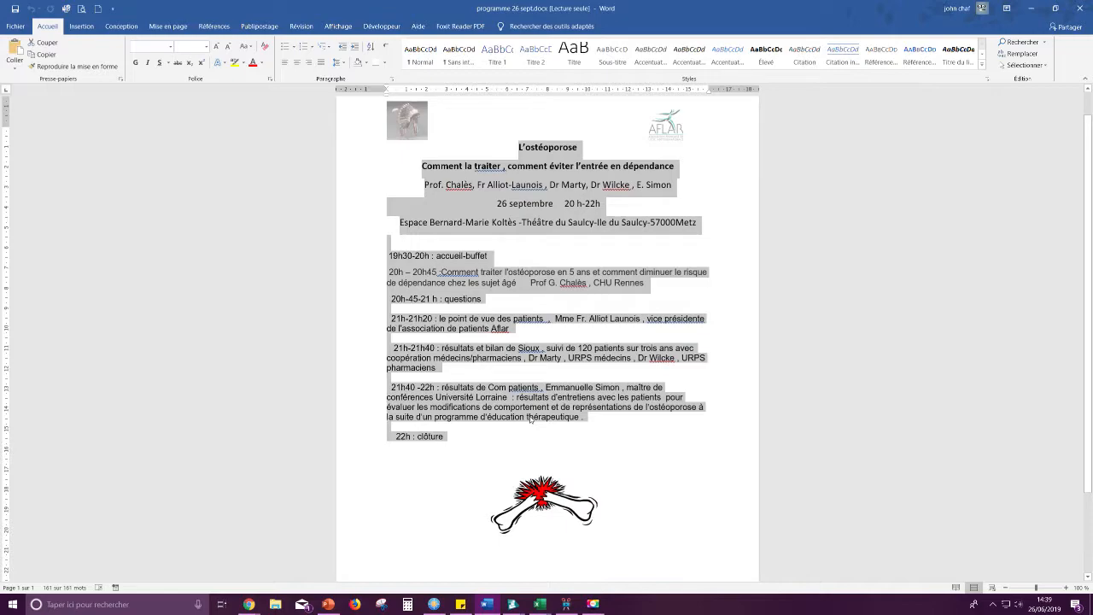
# - Switch to Chrome and bring the window with the "congret planning" image results fully into view
pyautogui.click(248, 604)
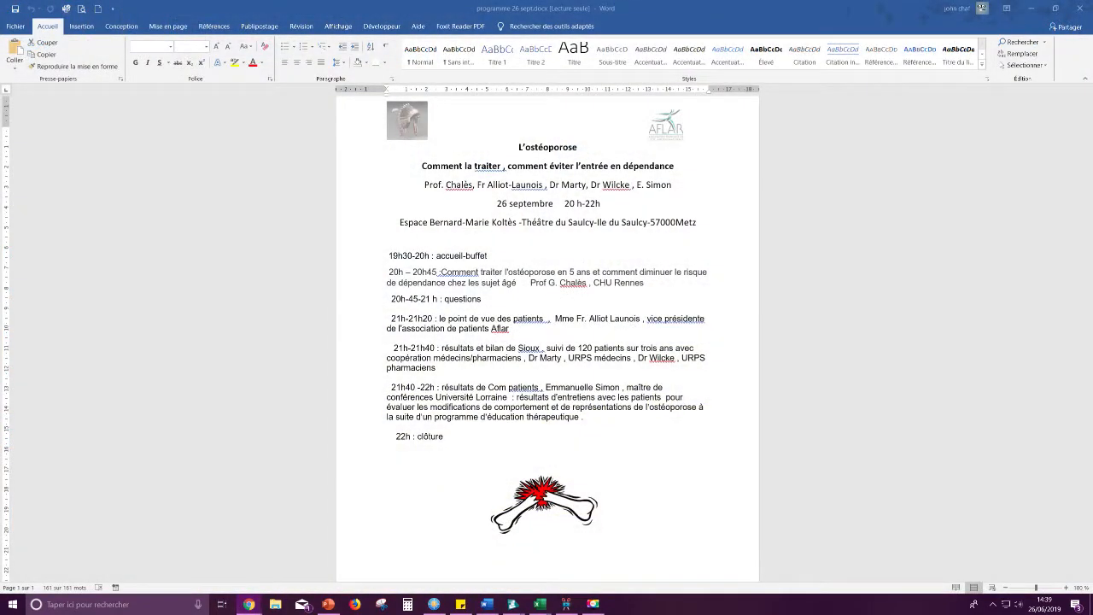
pyautogui.moveTo(1092, 174); pyautogui.dragTo(900, 316)
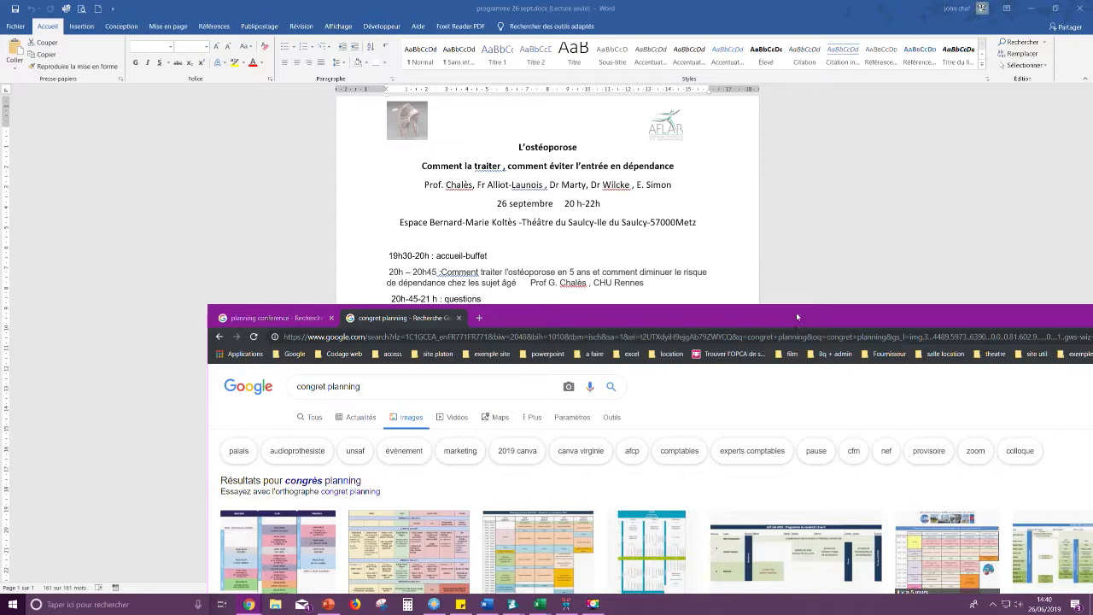
pyautogui.moveTo(796, 317); pyautogui.dragTo(668, 41)
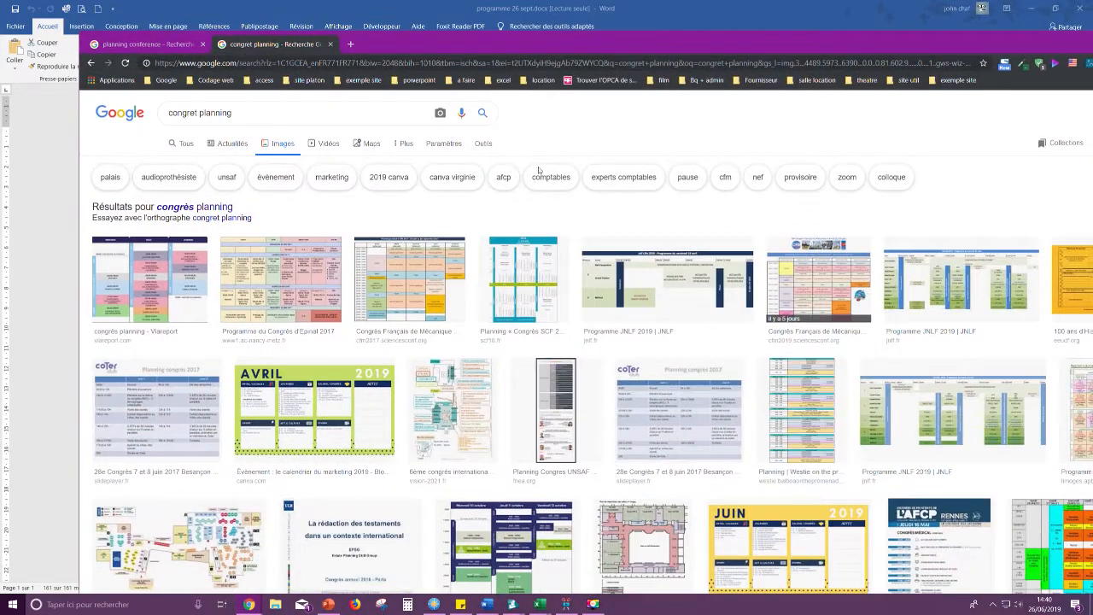
pyautogui.moveTo(988, 42); pyautogui.dragTo(918, 11)
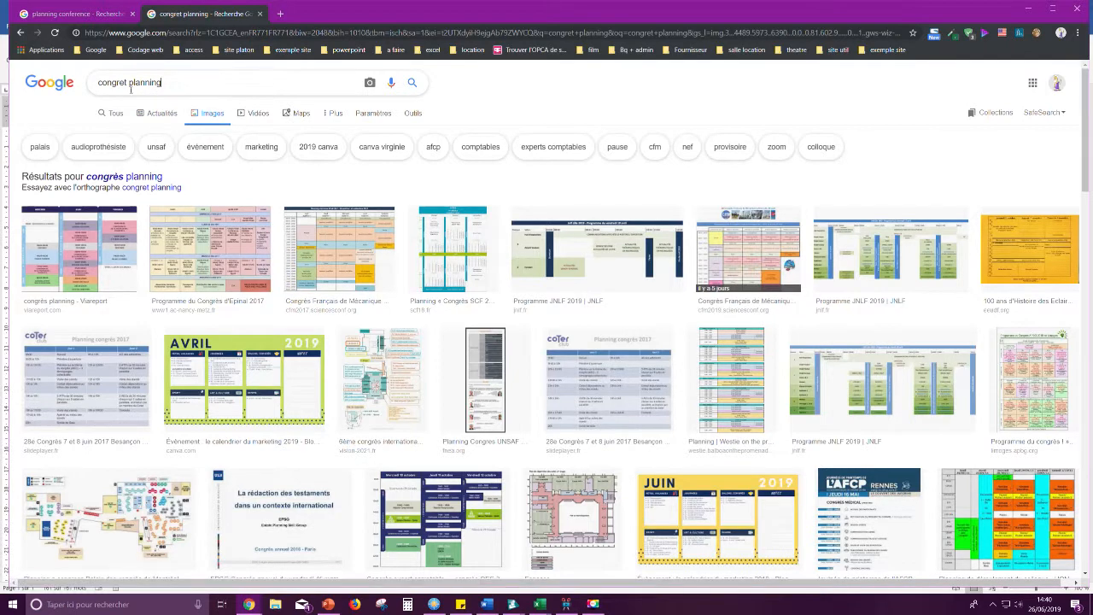
# - Browse the congress planning images for a layout model and preview the AFCP programme for "Jeudi 16 mai"
pyautogui.moveTo(193, 85); pyautogui.dragTo(75, 83)
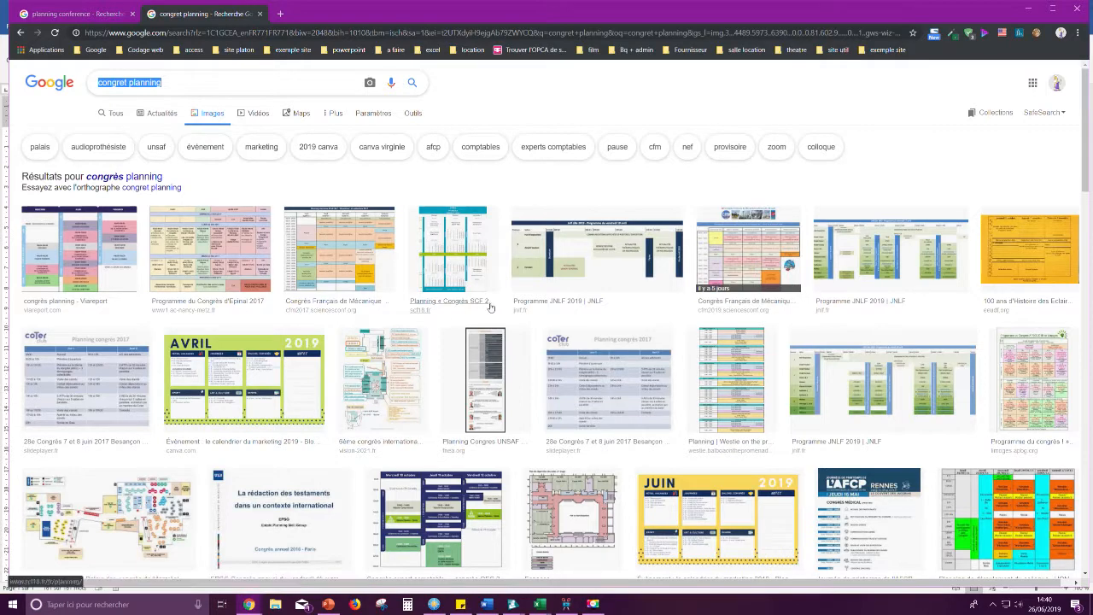
pyautogui.scroll(-2, 491, 308)
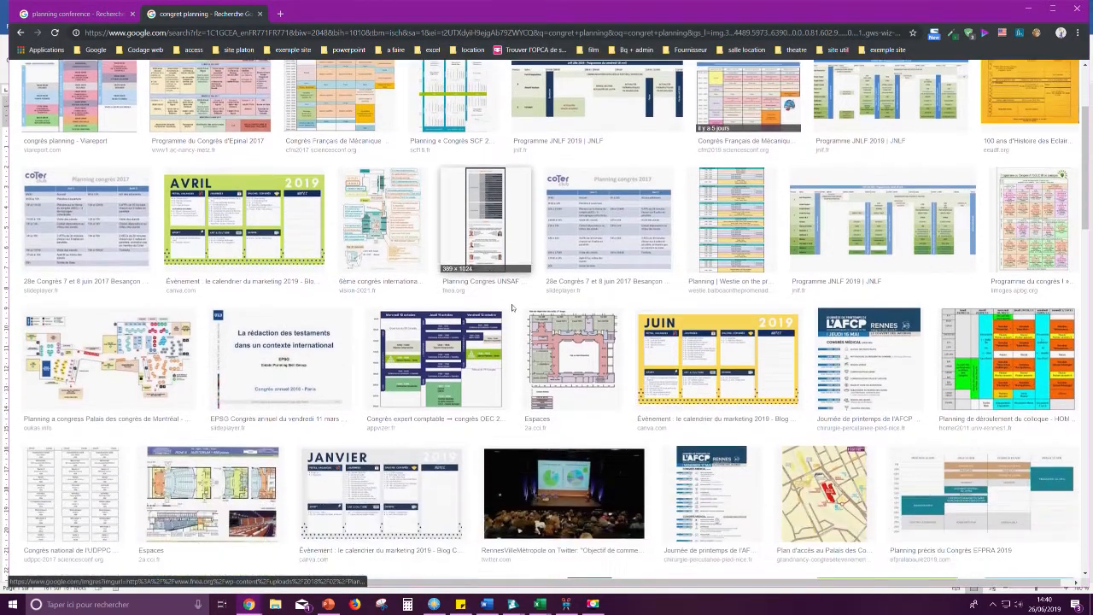
pyautogui.scroll(-1, 875, 287)
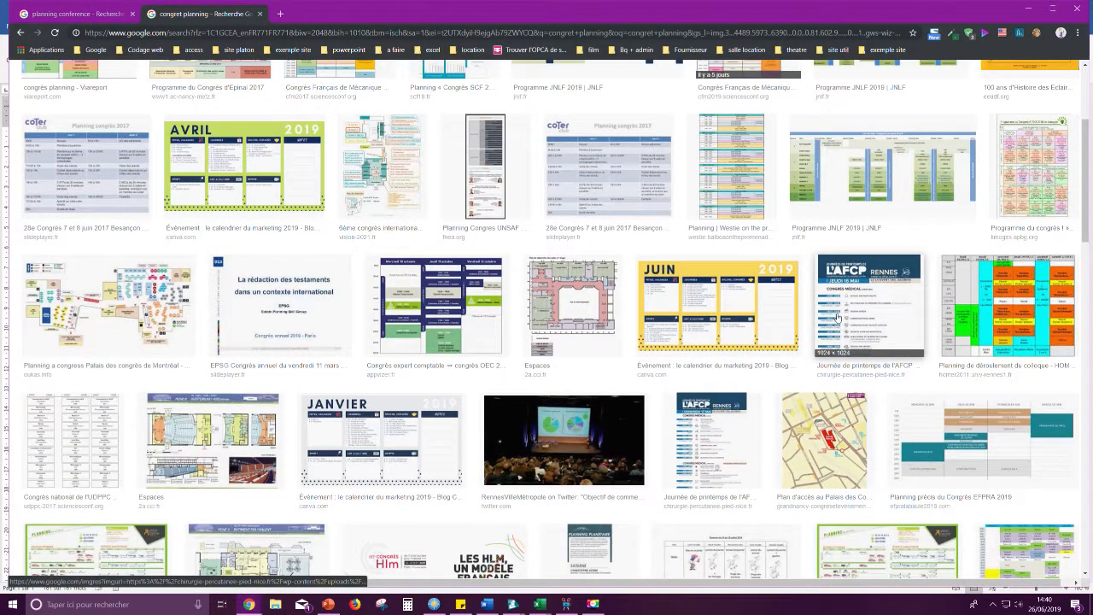
pyautogui.click(850, 321)
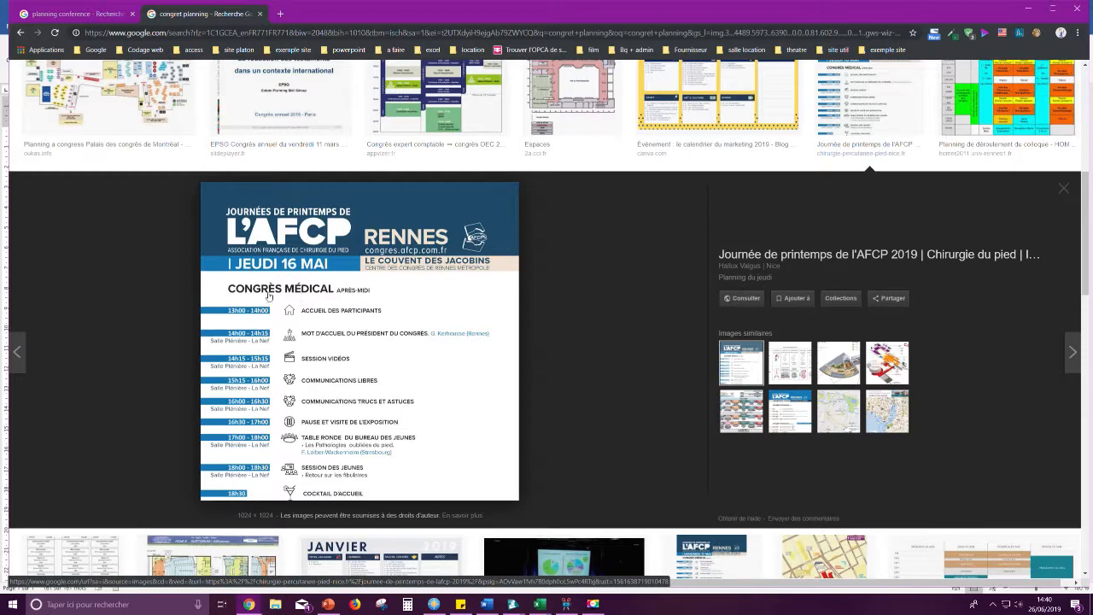
pyautogui.scroll(-3, 368, 350)
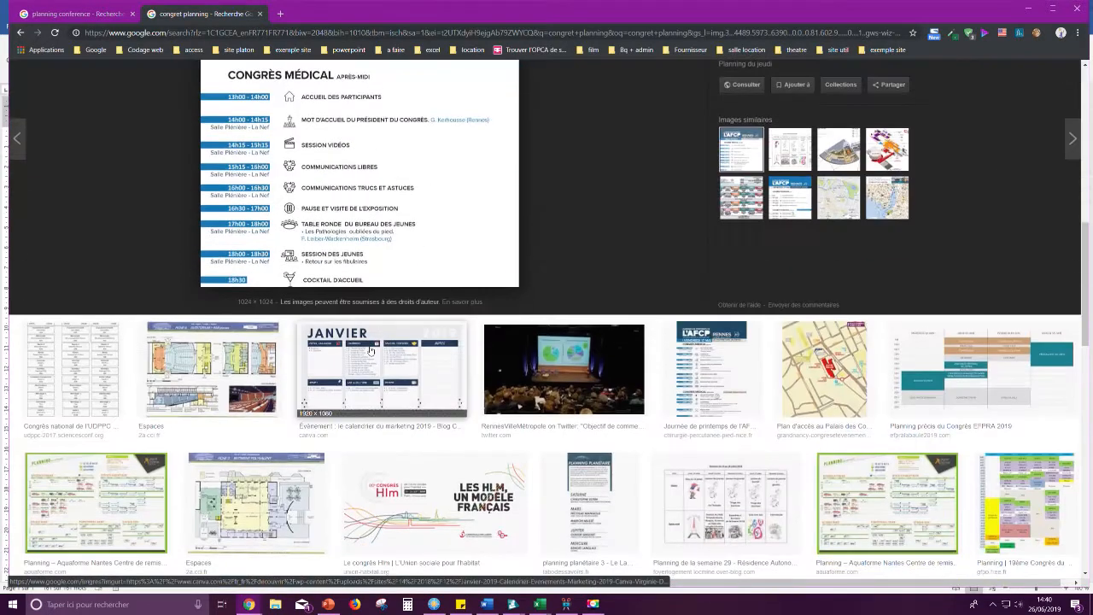
pyautogui.scroll(-2, 434, 190)
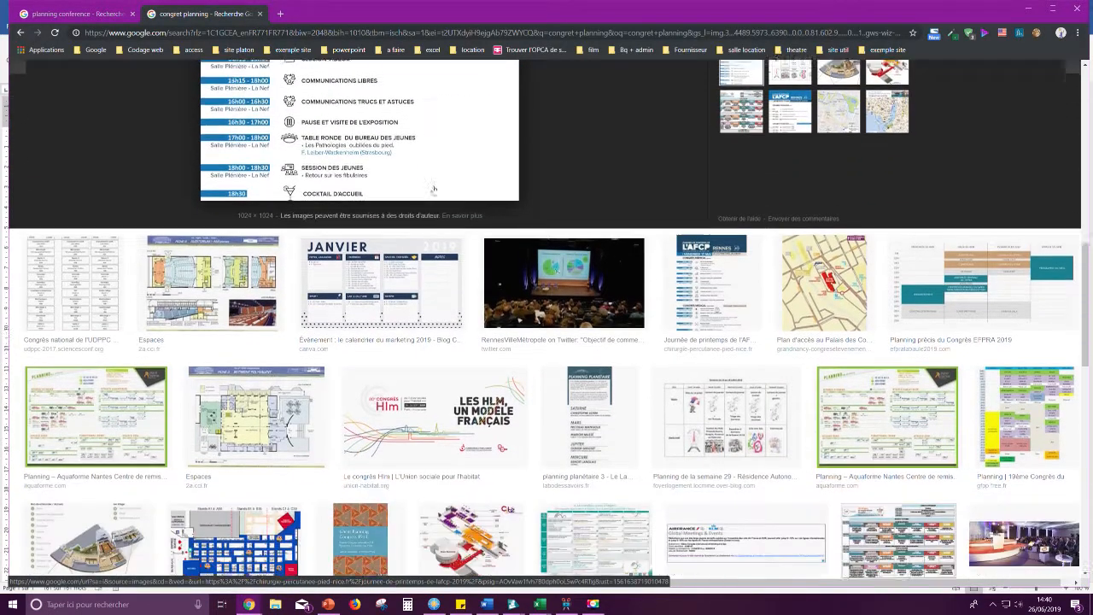
# - Preview the AFCP programme image for "Vendredi 17 mai" and open its source page
pyautogui.click(712, 272)
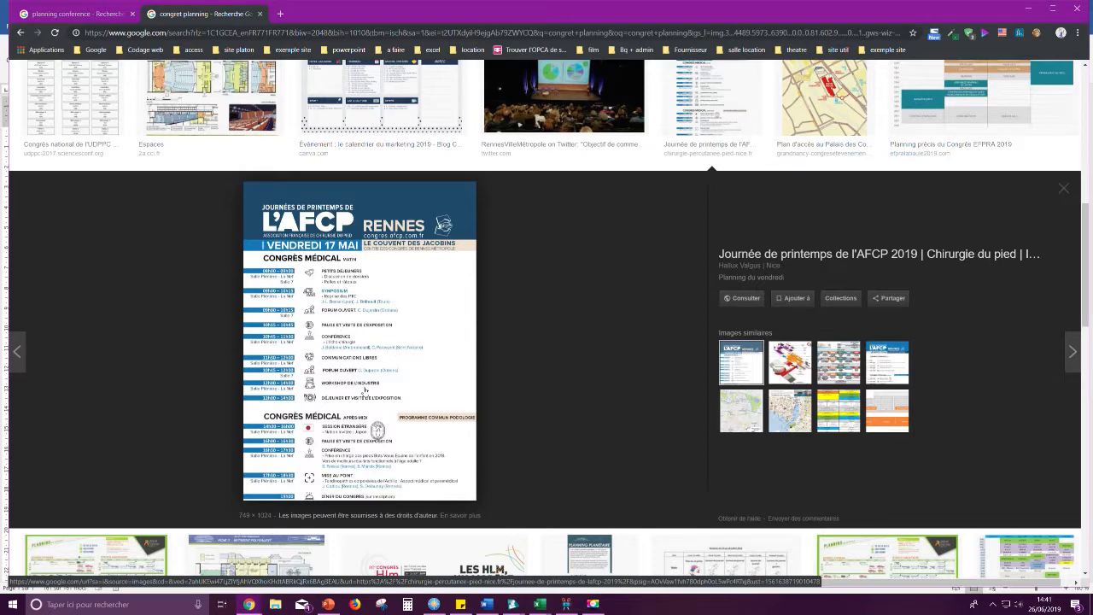
pyautogui.scroll(-1, 365, 391)
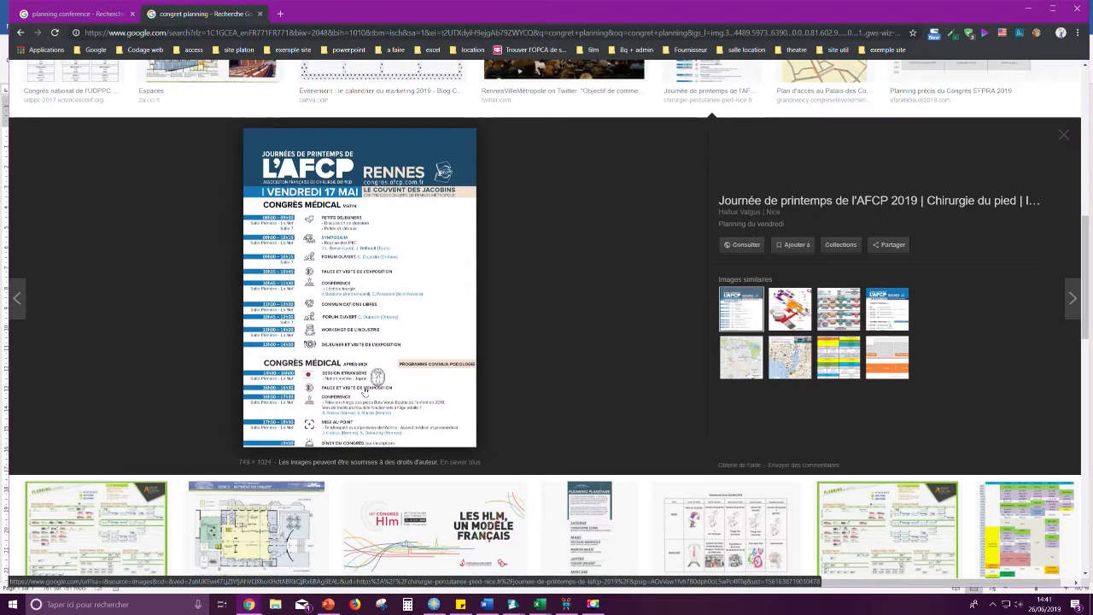
pyautogui.click(334, 340)
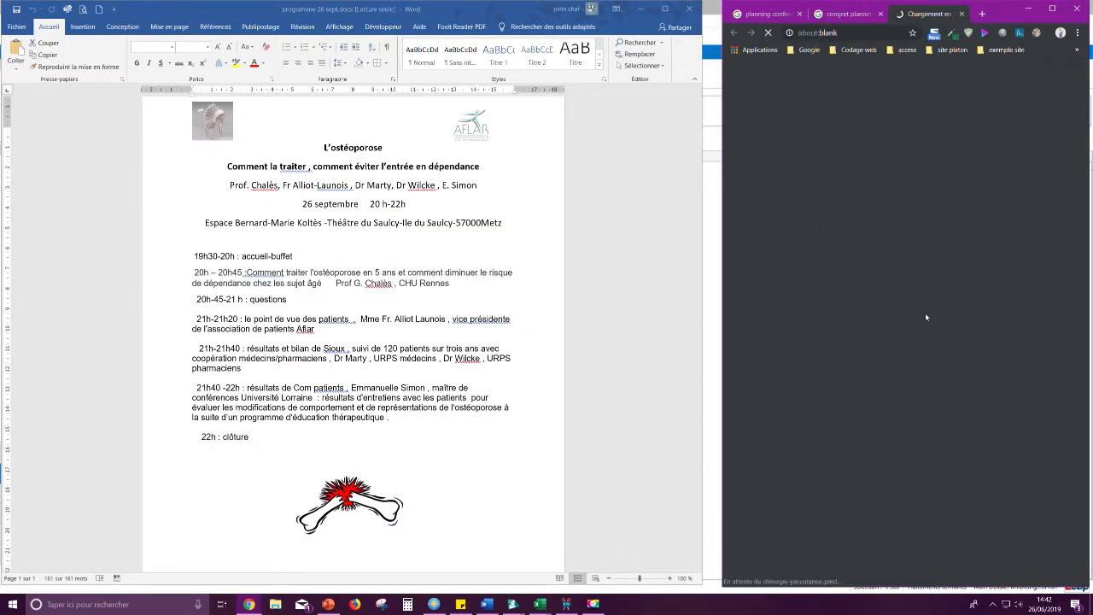
# - Copy the AFCP "Vendredi 17 mai" image from the search results and paste it on a new page after the broken-bone picture in Word
pyautogui.click(846, 12)
pyautogui.rightClick(790, 389)
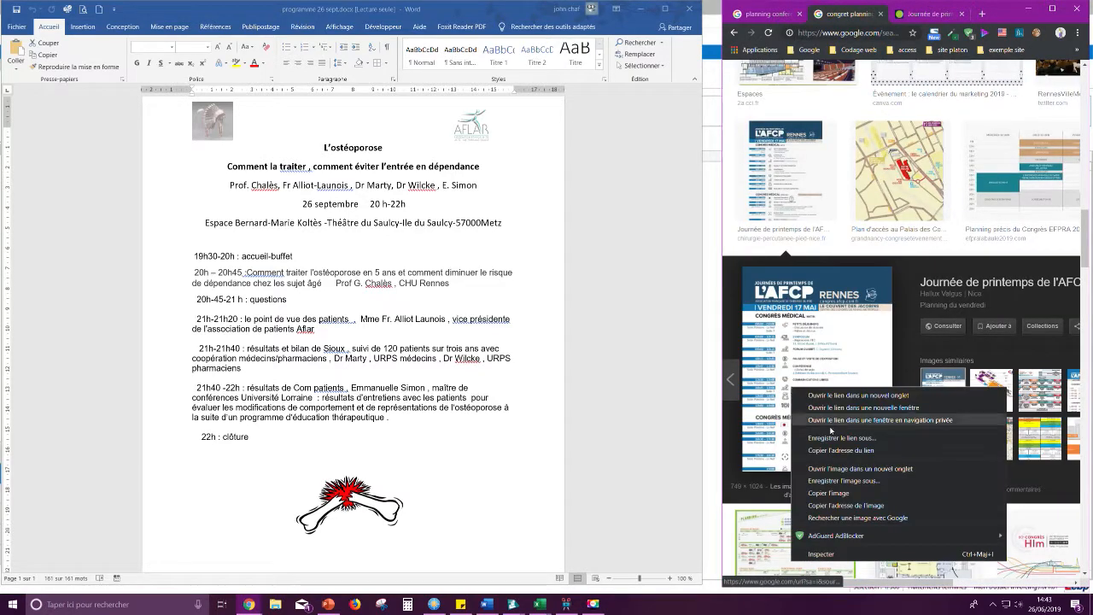
pyautogui.click(256, 504)
pyautogui.hotkey('ctrl', 'a')
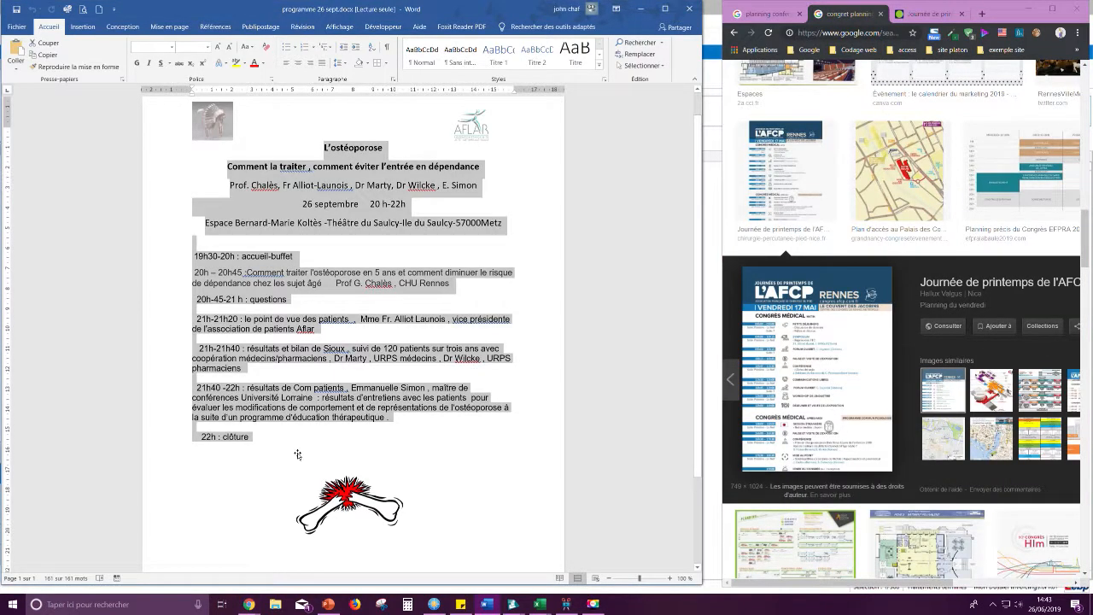
pyautogui.scroll(-2, 297, 454)
pyautogui.click(355, 397)
pyautogui.click(480, 442)
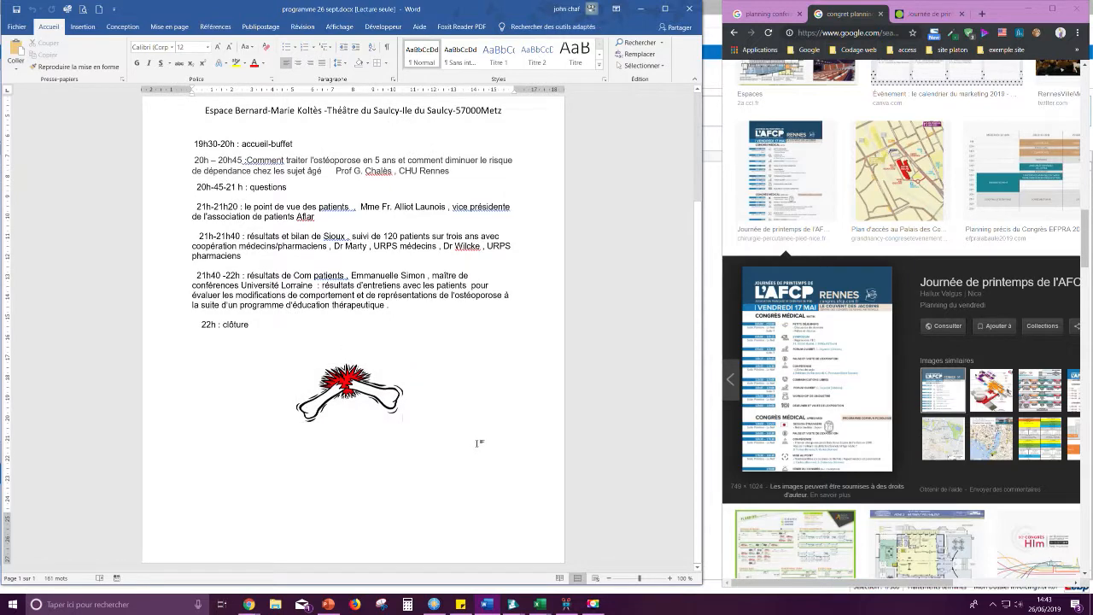
pyautogui.scroll(-2, 479, 442)
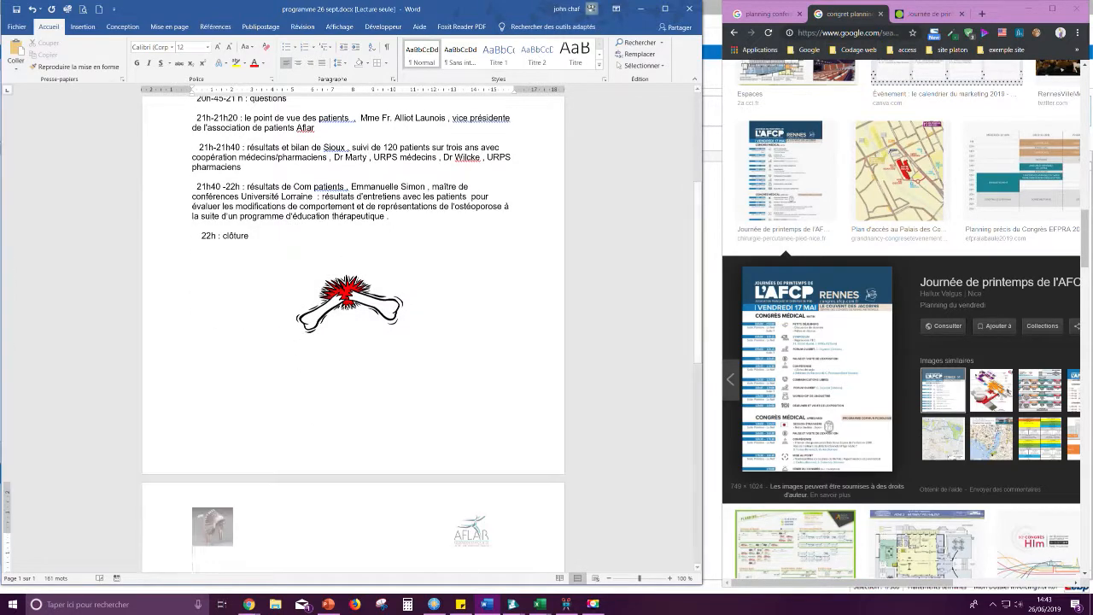
pyautogui.hotkey('ctrl', 'v')
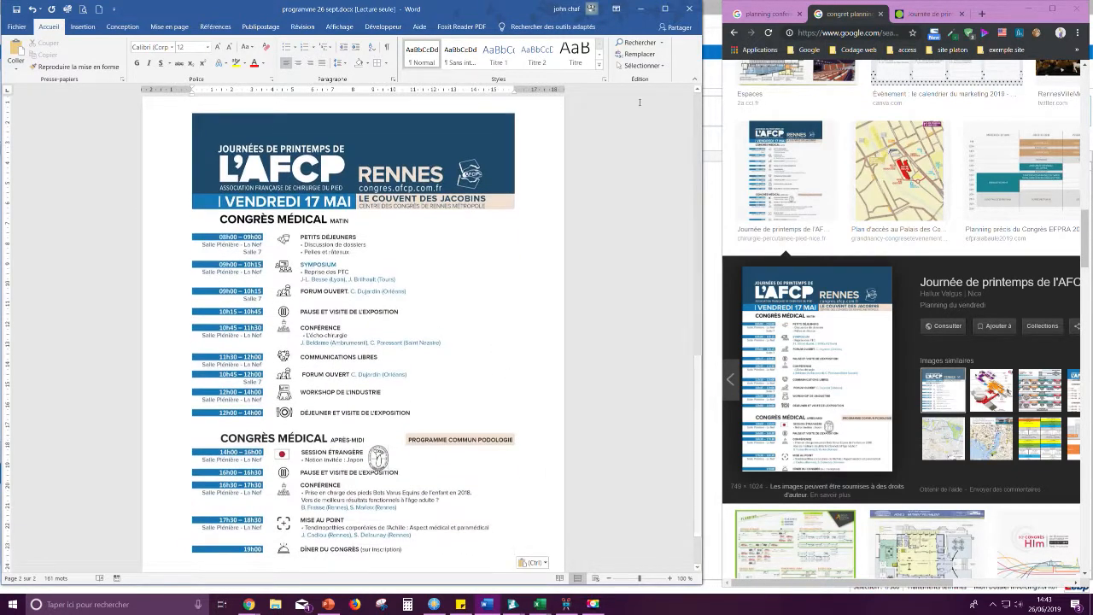
# - Maximize the document window and compare the original programme with the pasted AFCP model from the top of both pages
pyautogui.click(664, 8)
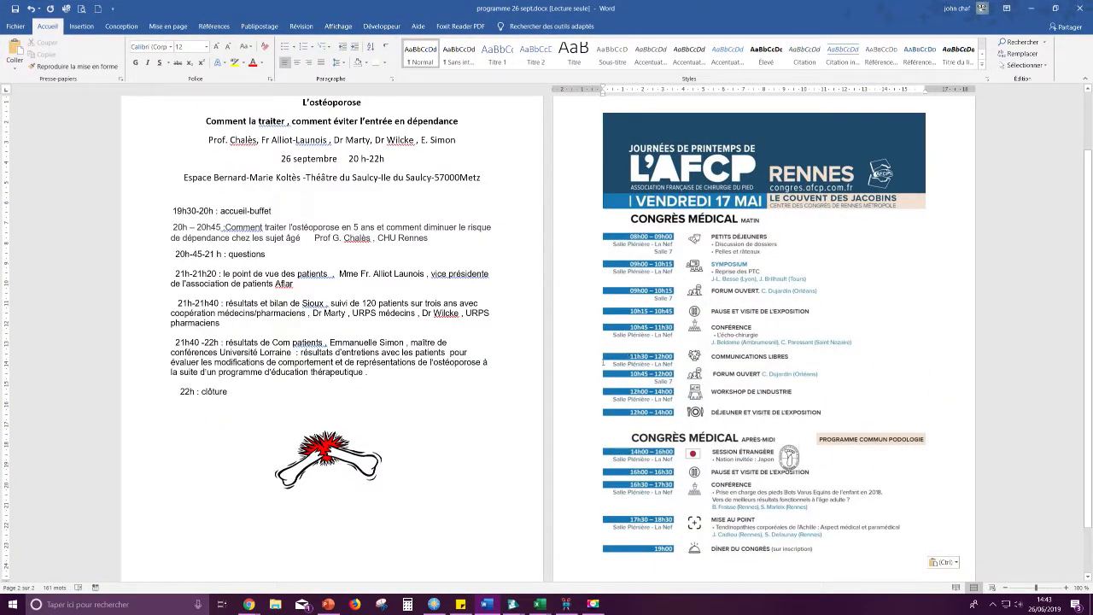
pyautogui.scroll(1, 585, 386)
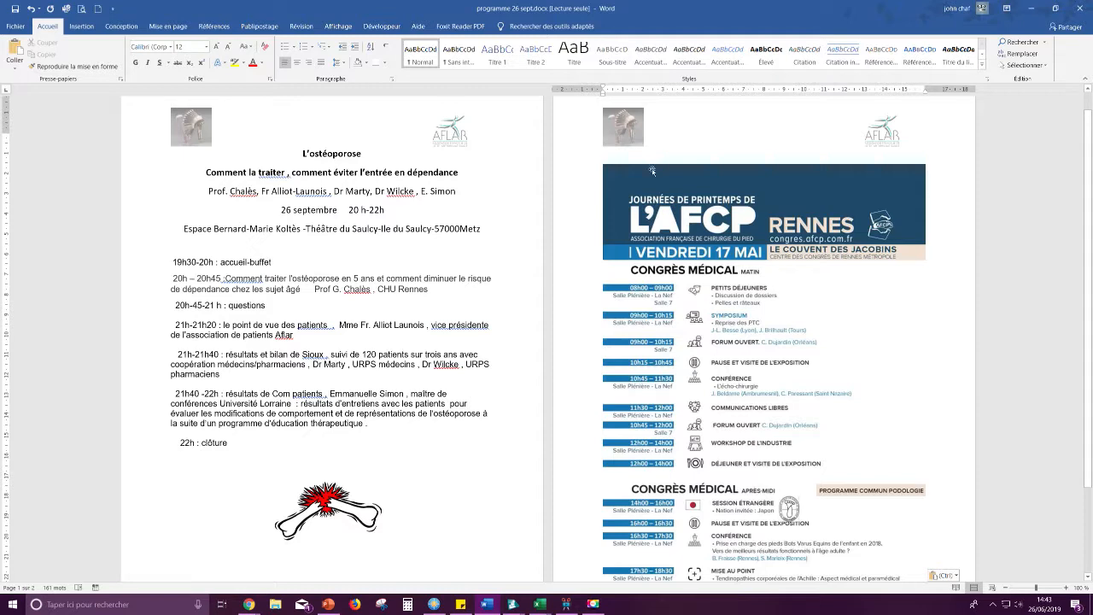
pyautogui.scroll(1, 750, 298)
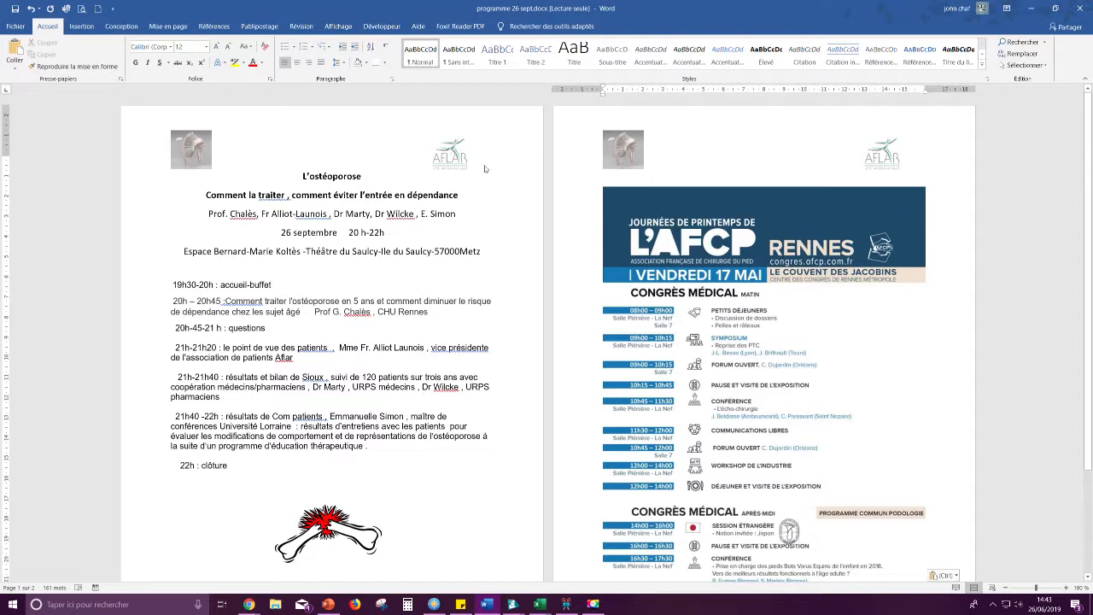
# - Open the page header containing the AFLAR logo for editing
pyautogui.click(453, 164)
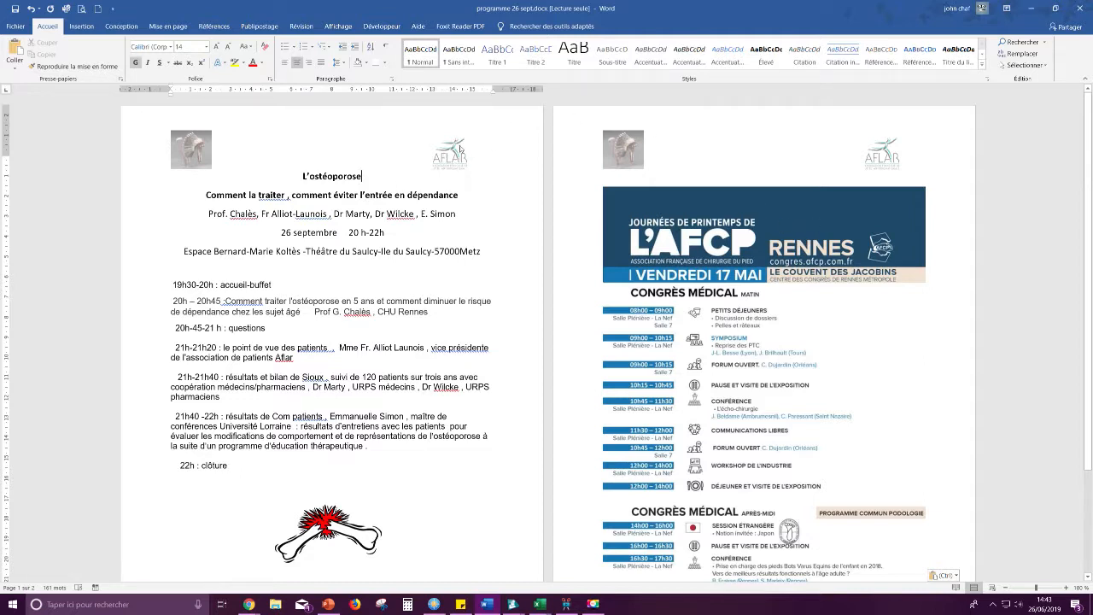
pyautogui.doubleClick(451, 157)
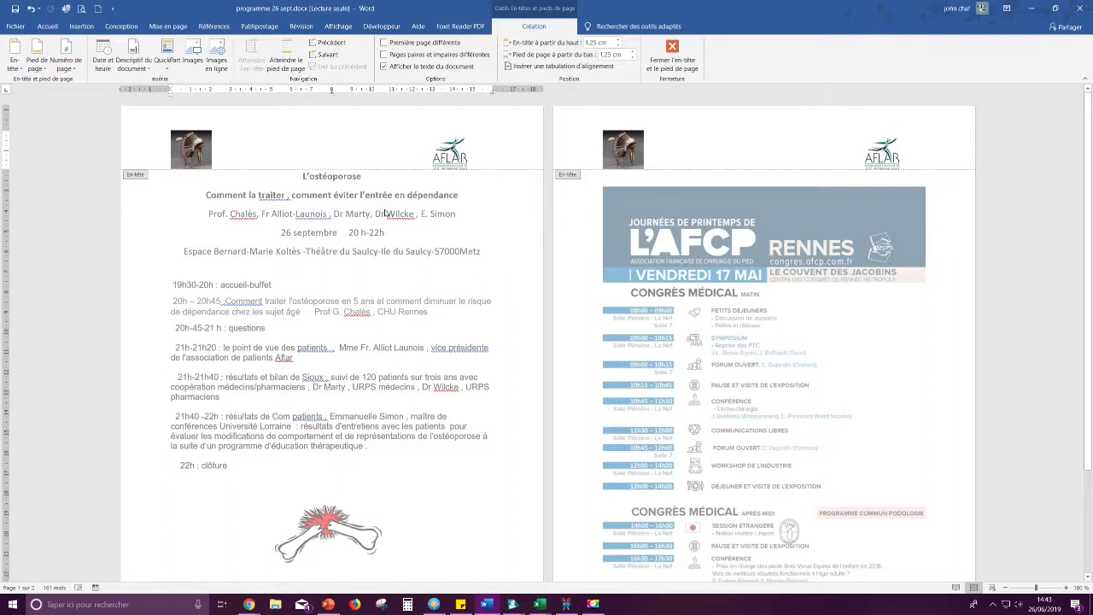
pyautogui.click(194, 152)
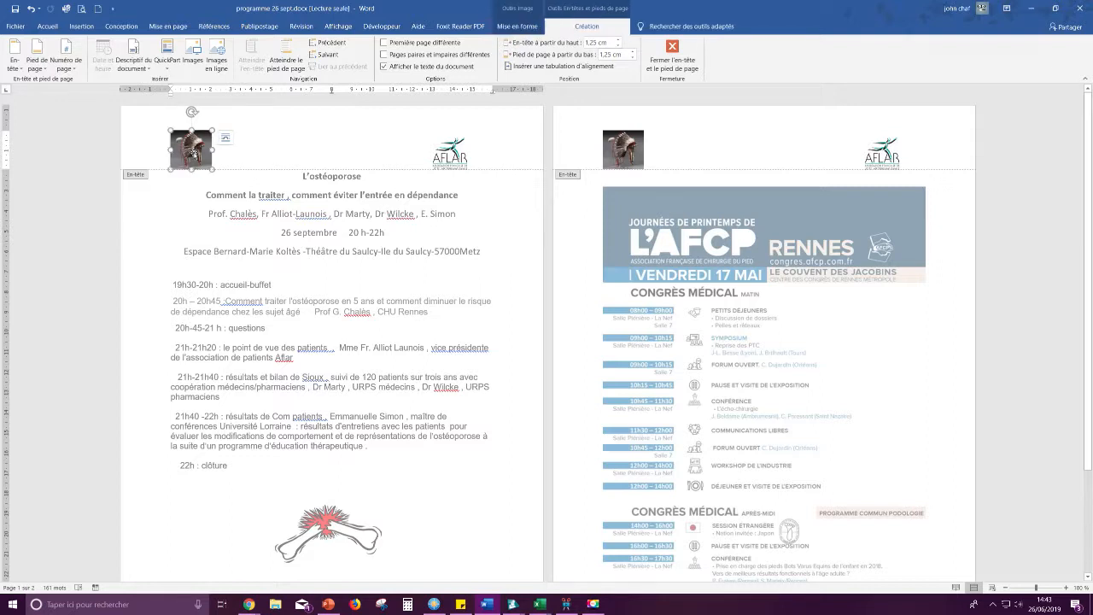
pyautogui.press('Delete')
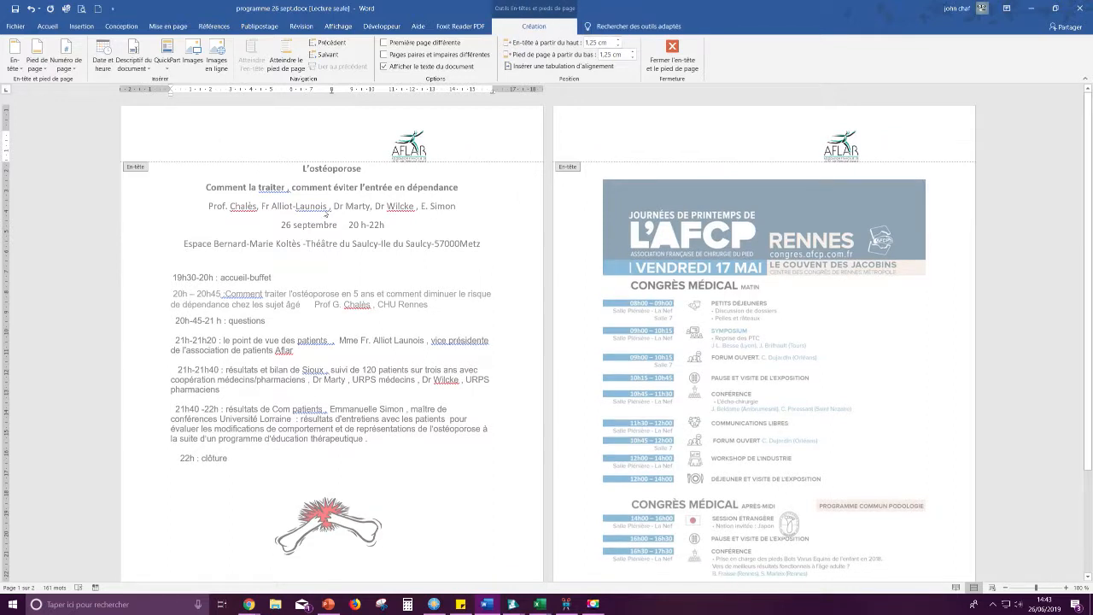
pyautogui.hotkey('ctrl', 'z')
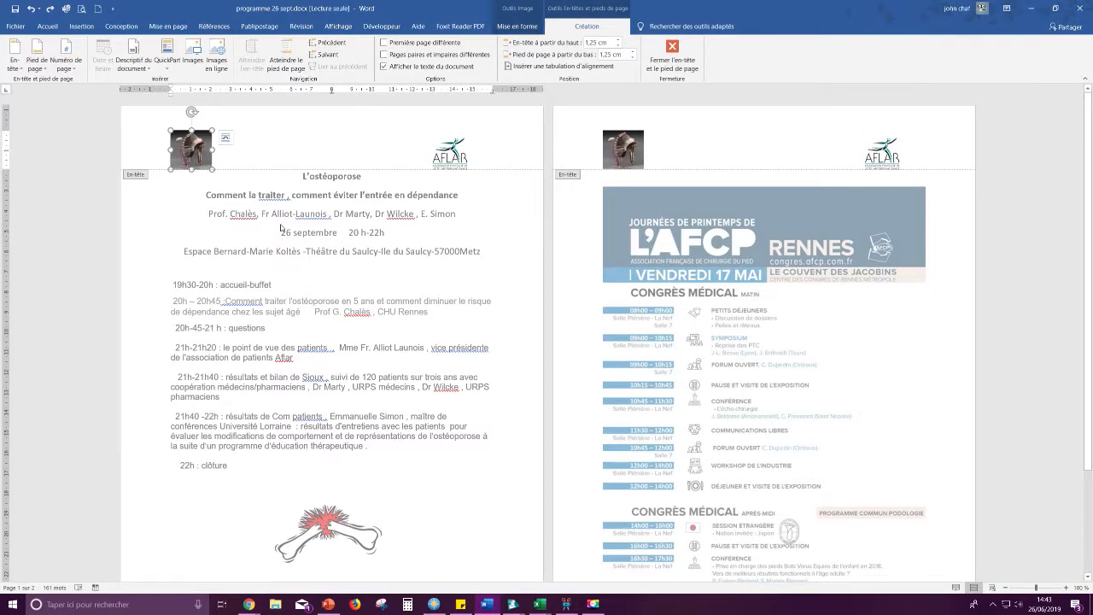
# - Delete the feathered headdress picture from the header and move the AFLAR logo back toward the right margin
pyautogui.click(212, 149)
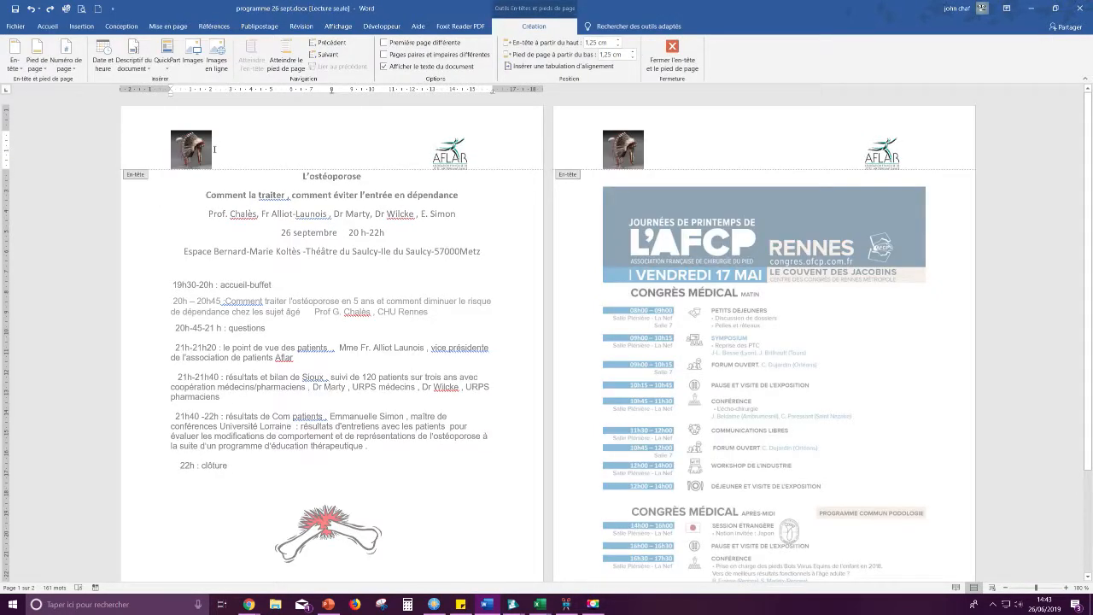
pyautogui.press('BackSpace')
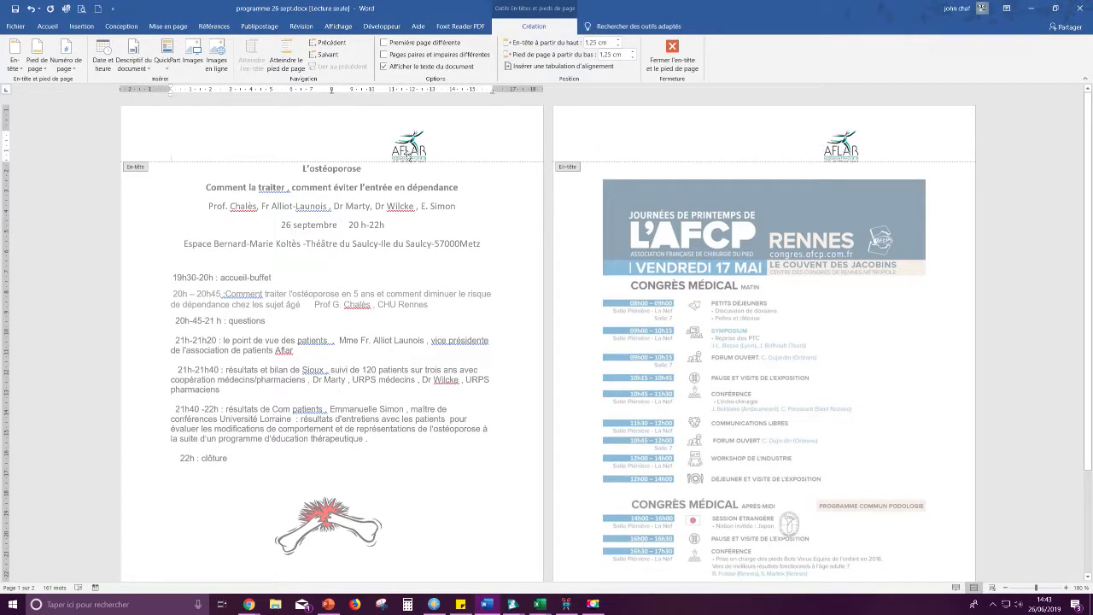
pyautogui.moveTo(412, 149); pyautogui.dragTo(445, 145)
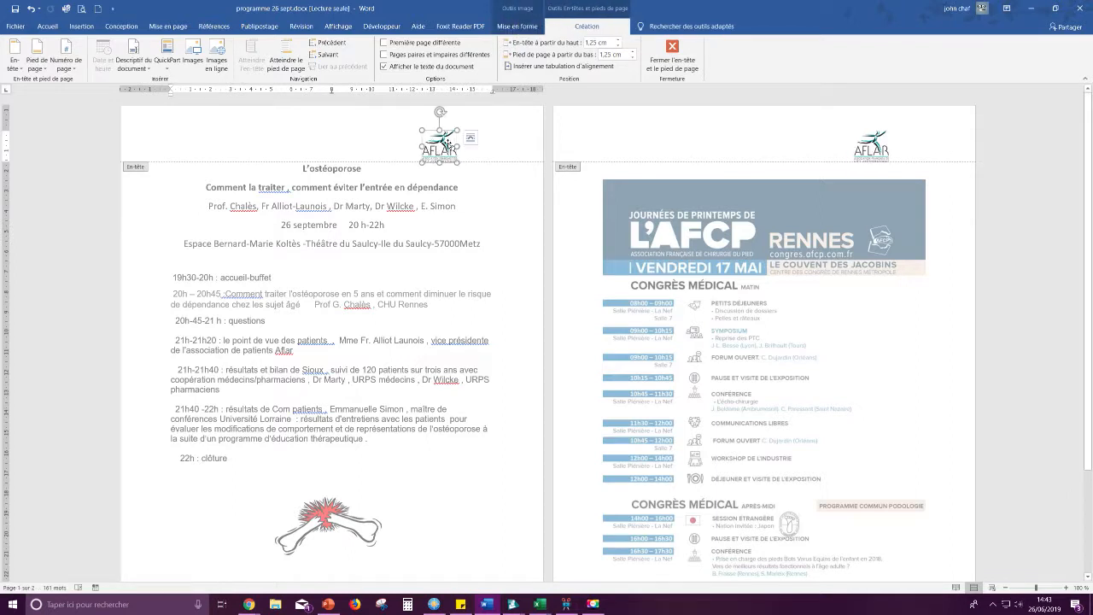
pyautogui.moveTo(445, 146); pyautogui.dragTo(451, 146)
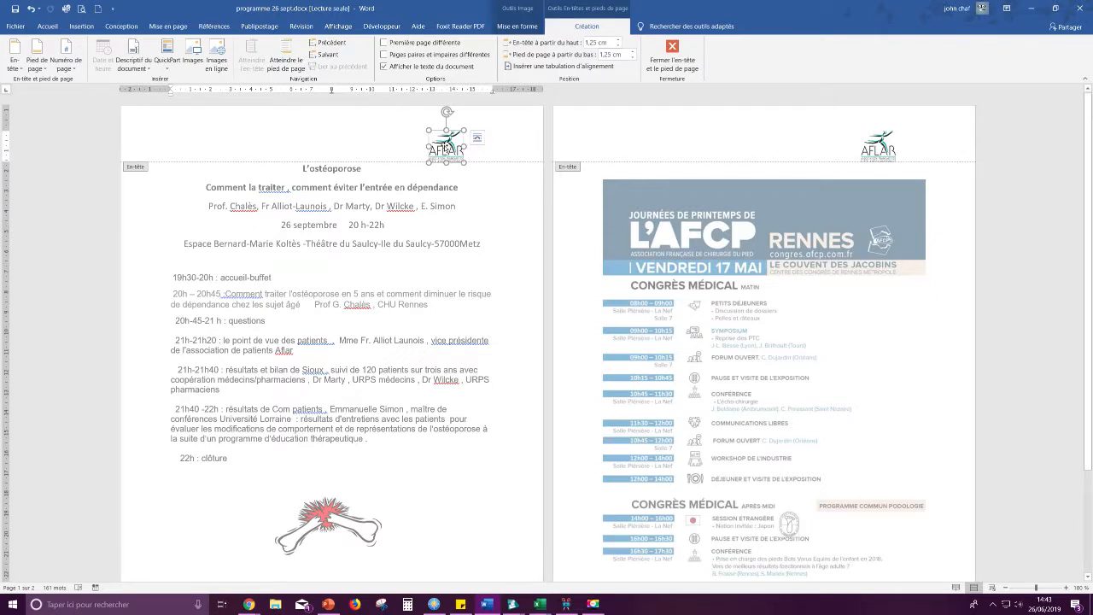
# - Set the AFLAR header logo's wrapping to in front of text, move it to the right margin, enlarge it slightly and leave header editing
pyautogui.click(476, 138)
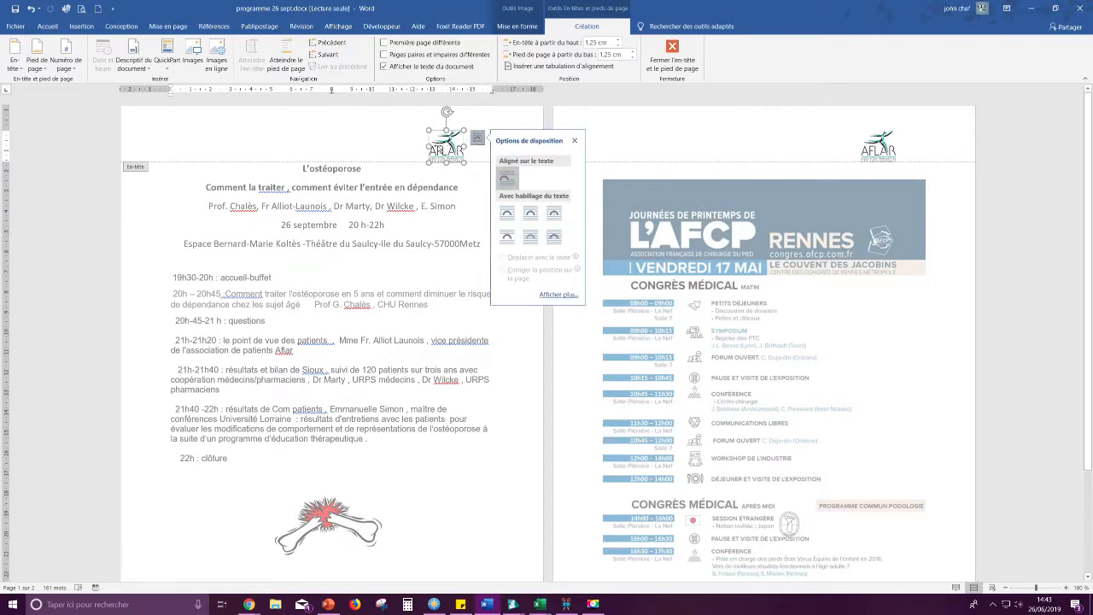
pyautogui.click(410, 145)
pyautogui.moveTo(411, 145); pyautogui.dragTo(411, 146)
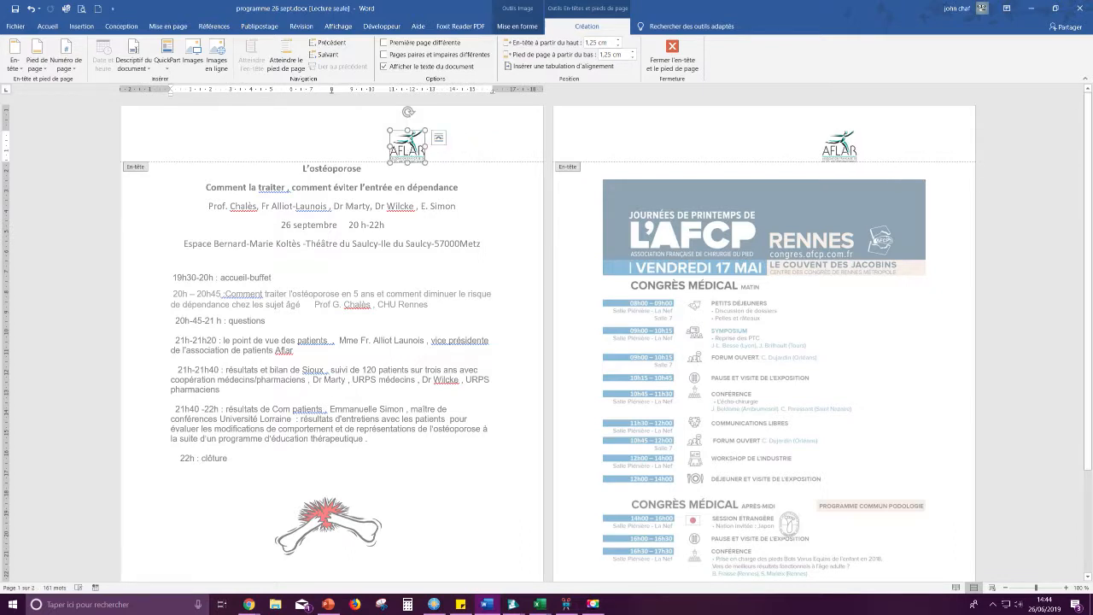
pyautogui.click(438, 138)
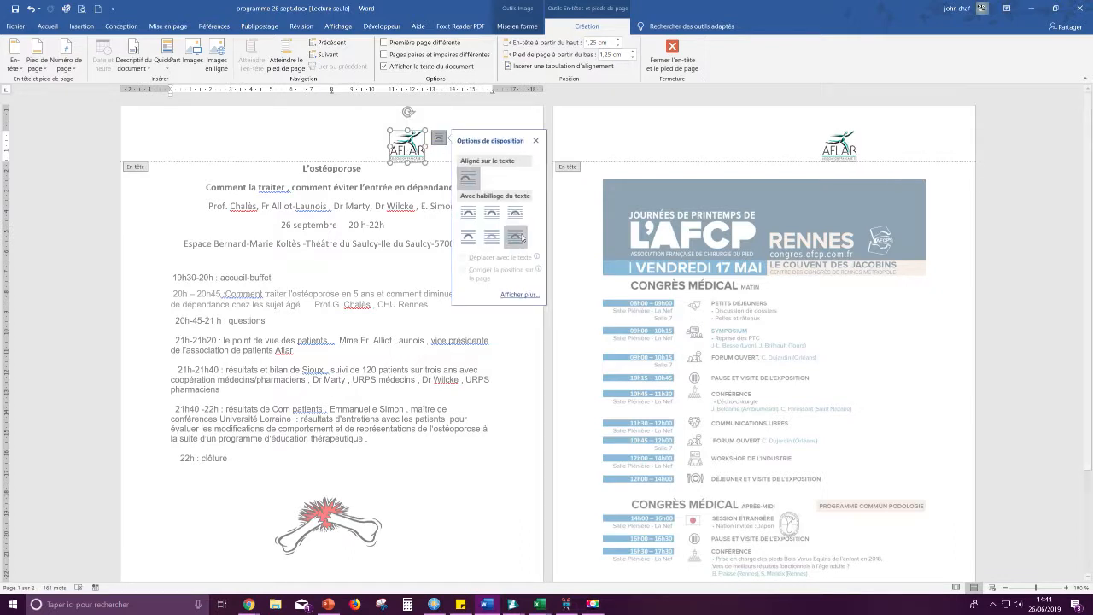
pyautogui.moveTo(410, 158); pyautogui.dragTo(496, 147)
pyautogui.moveTo(502, 153); pyautogui.dragTo(503, 155)
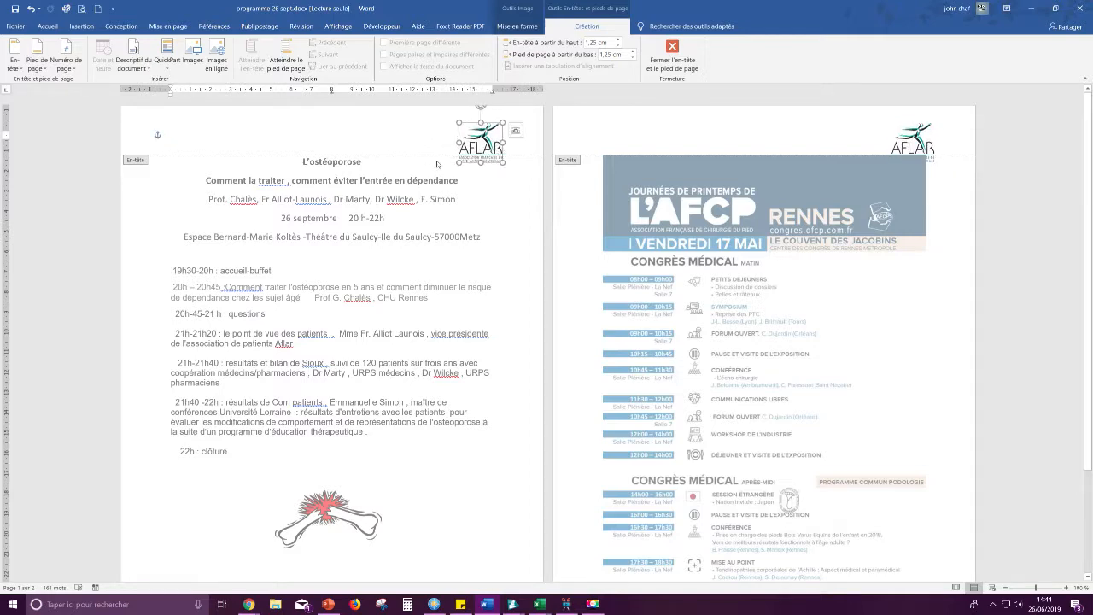
pyautogui.doubleClick(413, 174)
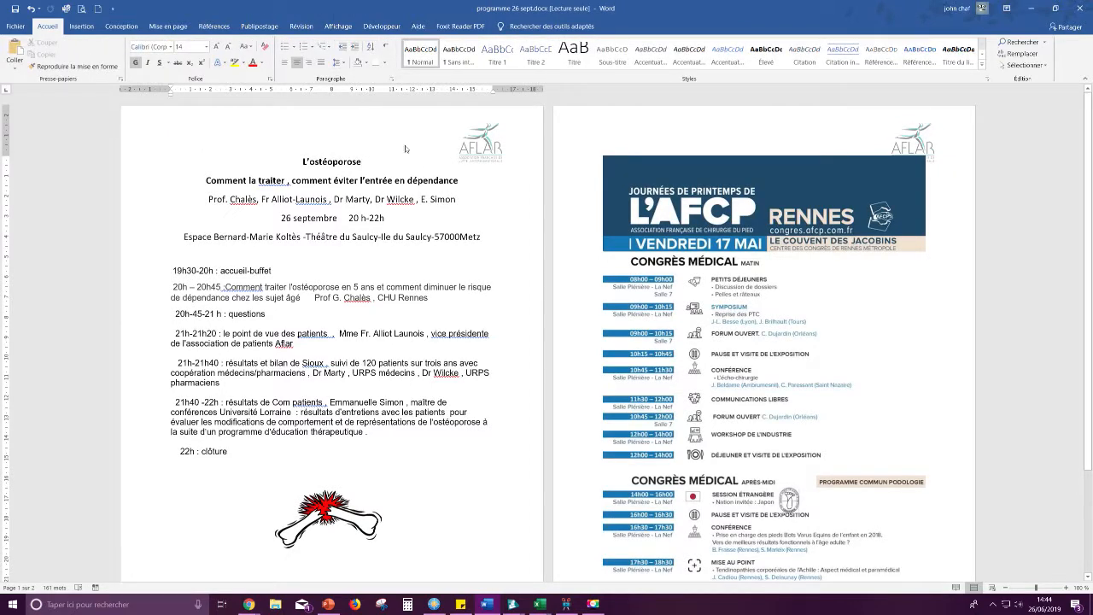
# - Draw a rectangle about 2.33 cm high and 21.21 cm wide in the header, spanning the full page width from the top edge
pyautogui.doubleClick(364, 129)
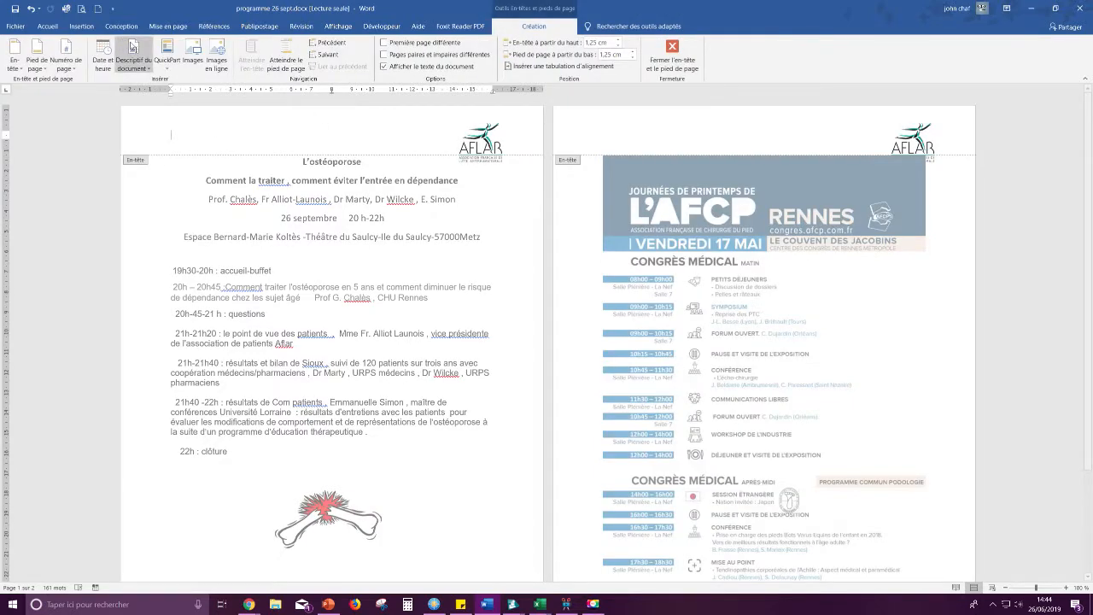
pyautogui.click(82, 26)
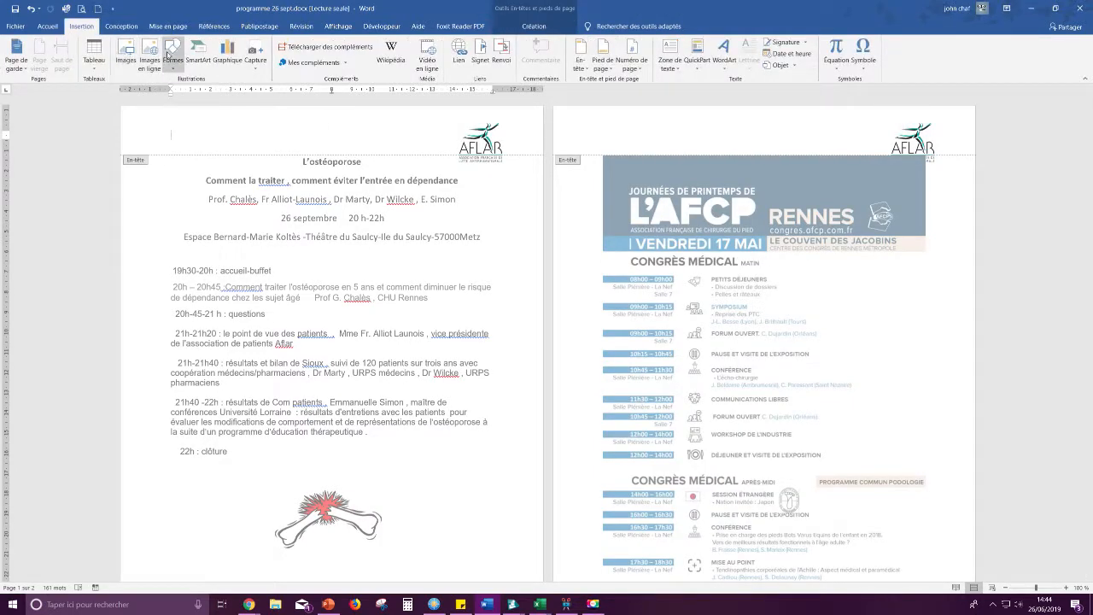
pyautogui.click(172, 53)
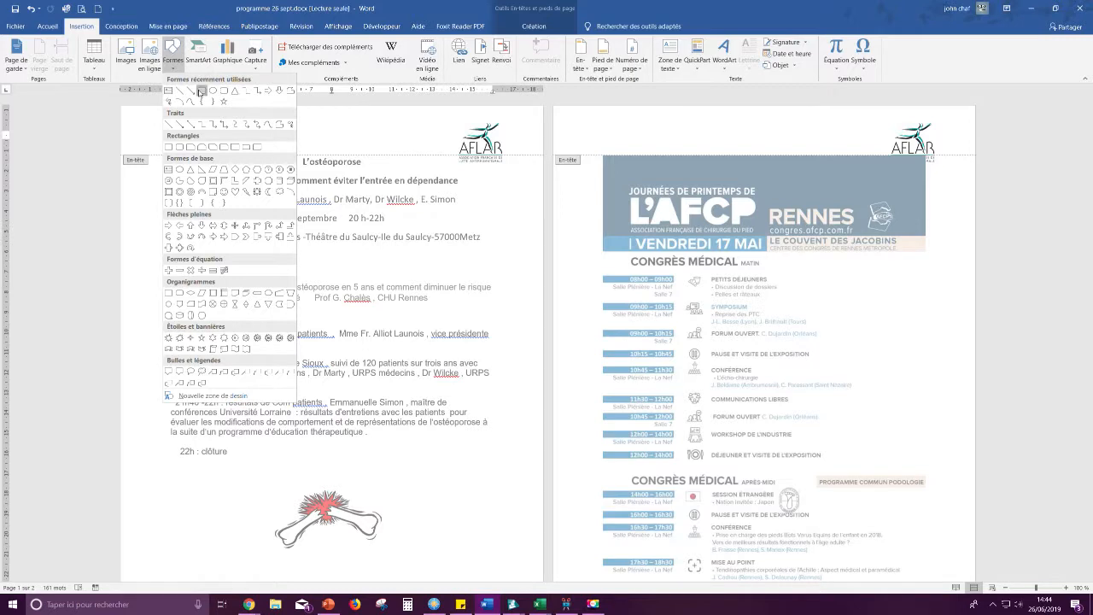
pyautogui.click(199, 89)
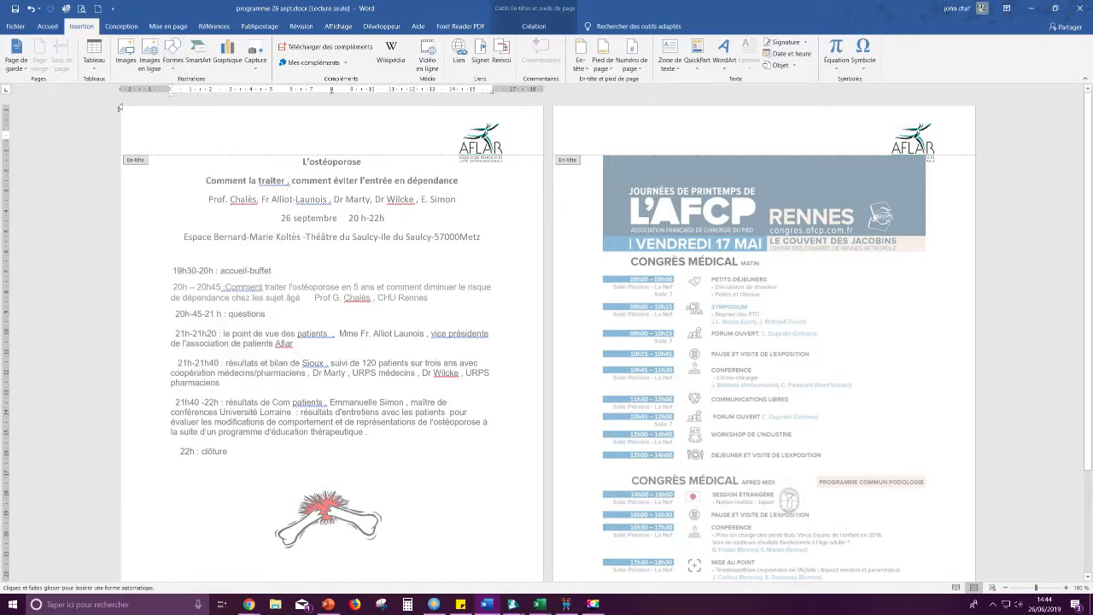
pyautogui.moveTo(122, 106); pyautogui.dragTo(542, 151)
pyautogui.moveTo(333, 106); pyautogui.dragTo(333, 102)
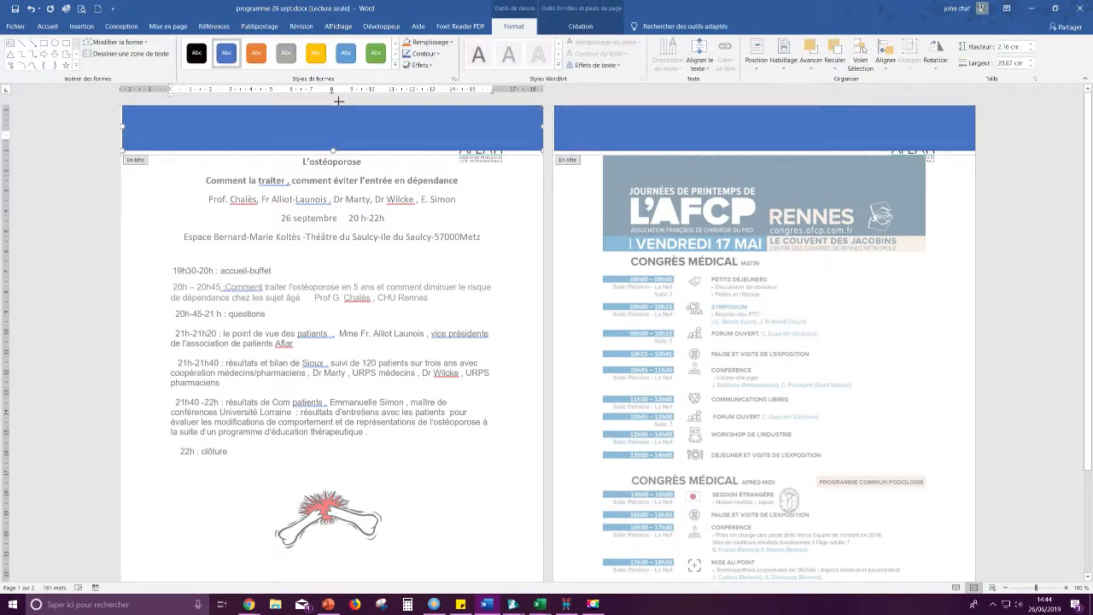
pyautogui.moveTo(124, 126); pyautogui.dragTo(111, 128)
# - Remove the header rectangle's outline and send it backward behind the AFLAR logo
pyautogui.click(425, 53)
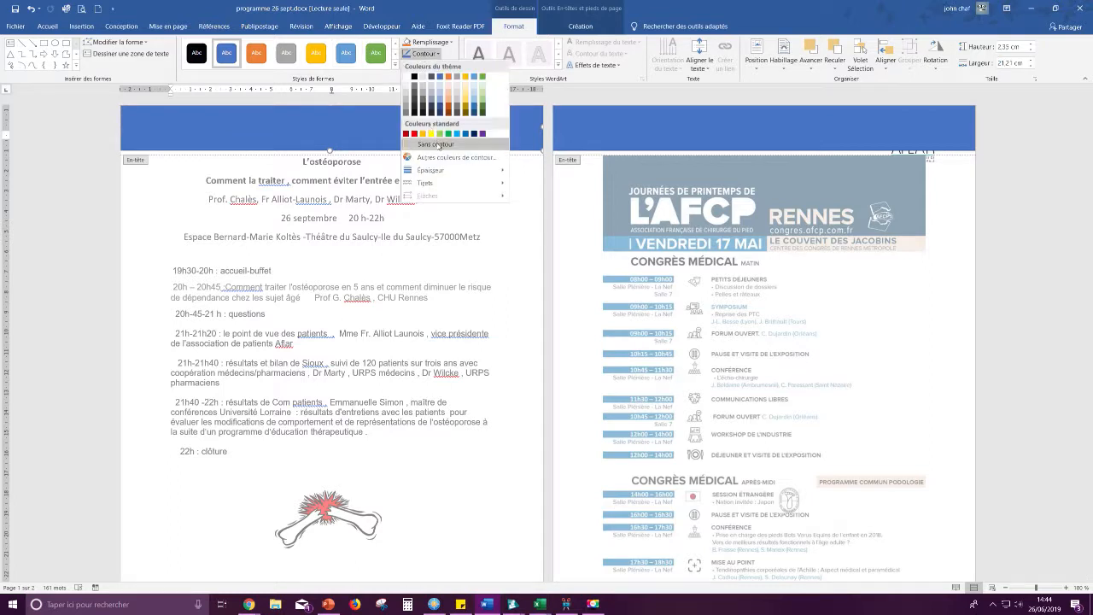
pyautogui.click(435, 143)
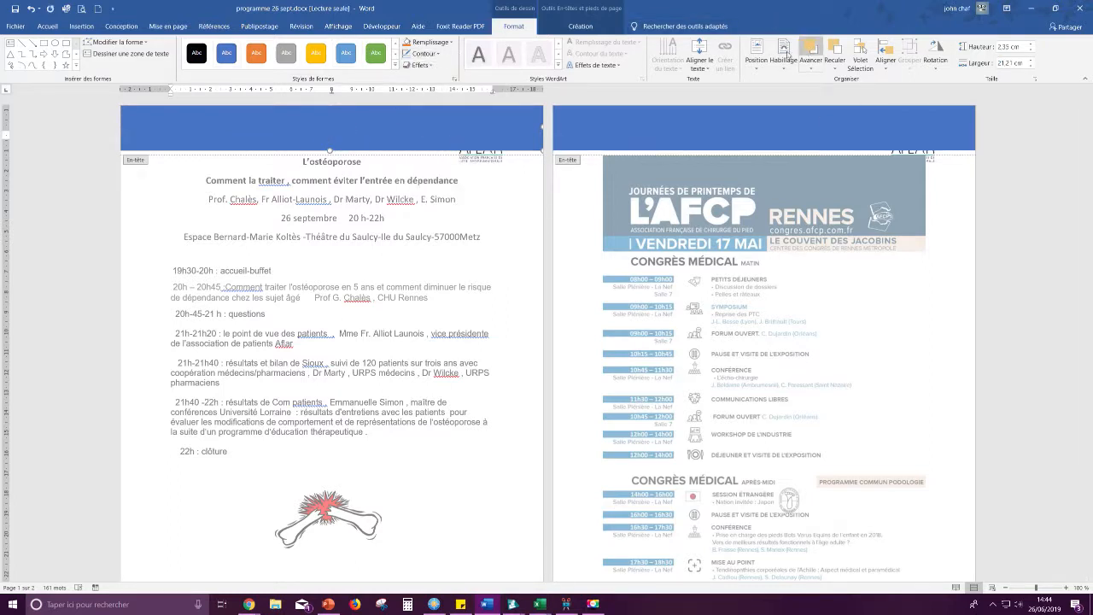
pyautogui.click(835, 50)
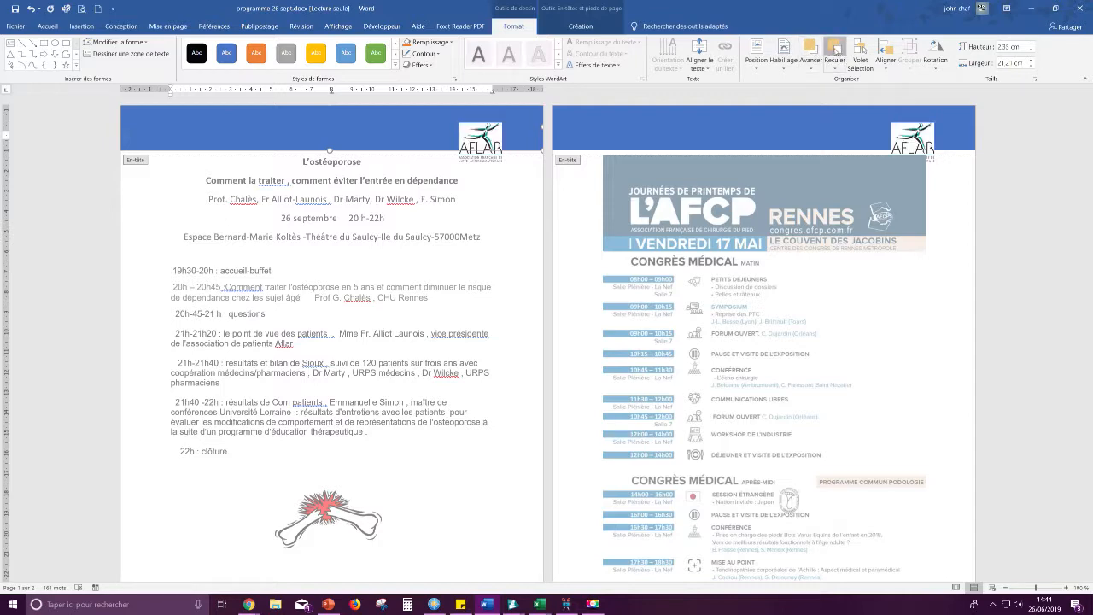
pyautogui.doubleClick(408, 180)
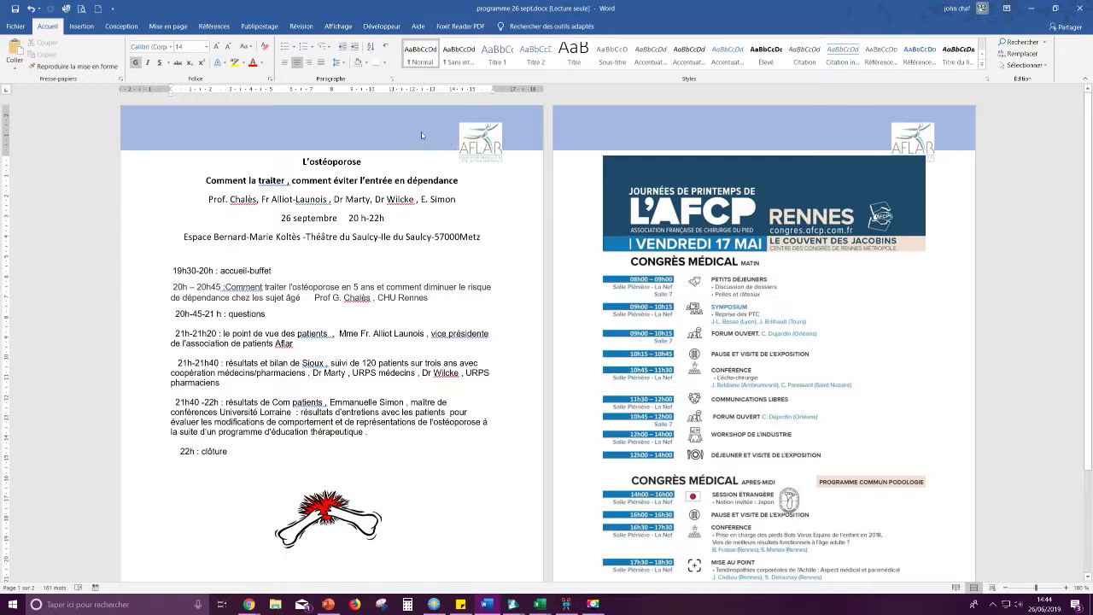
# - Shift the AFLAR logo slightly further right in the header and give it a dark blue picture border
pyautogui.doubleClick(478, 139)
pyautogui.moveTo(479, 139); pyautogui.dragTo(493, 139)
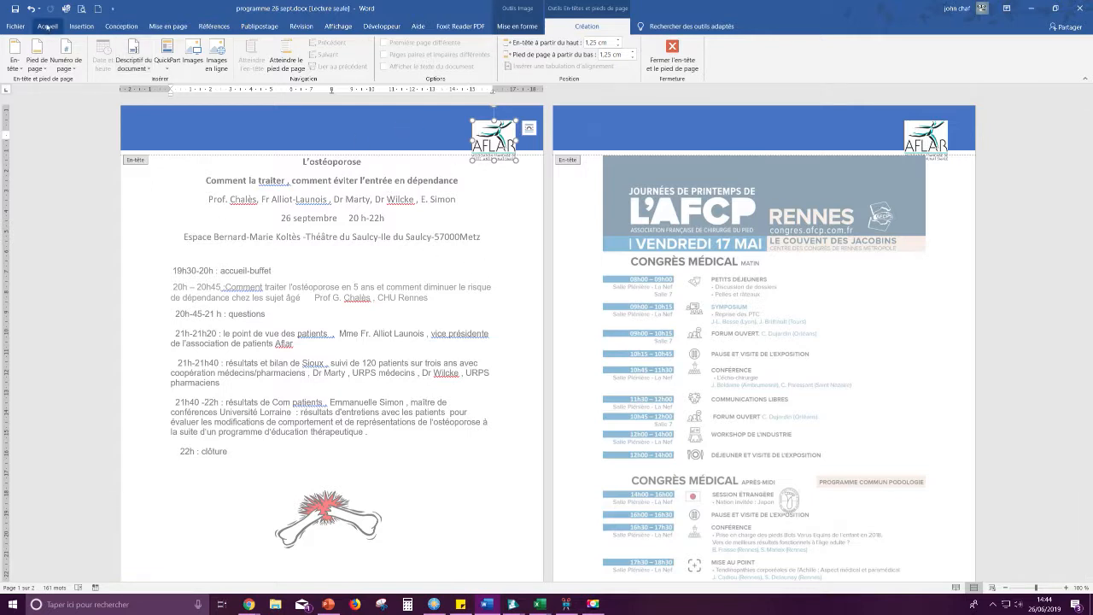
pyautogui.click(514, 26)
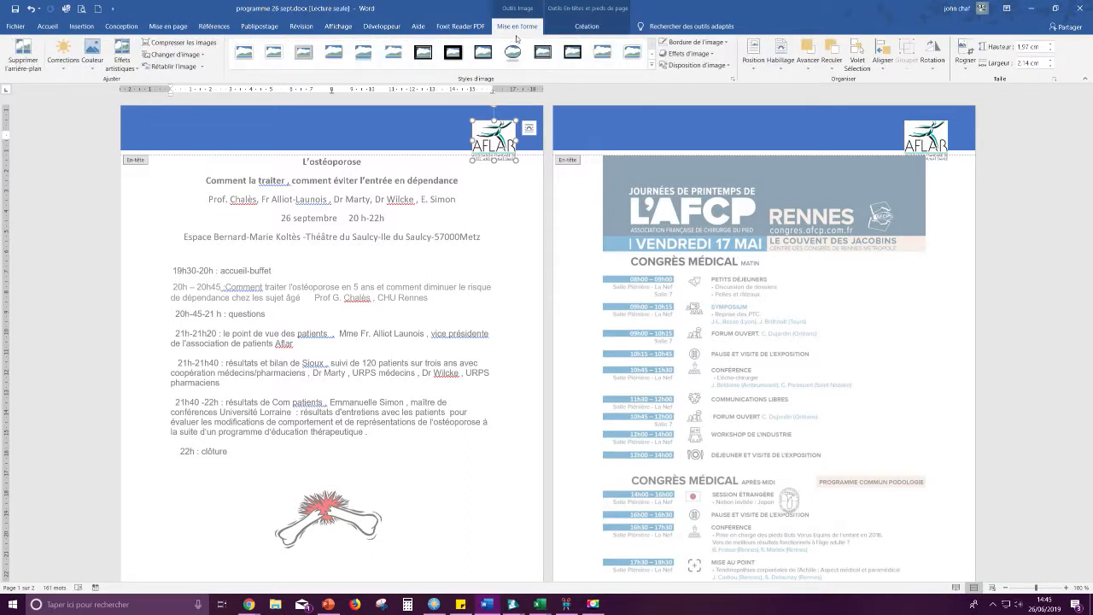
pyautogui.click(718, 41)
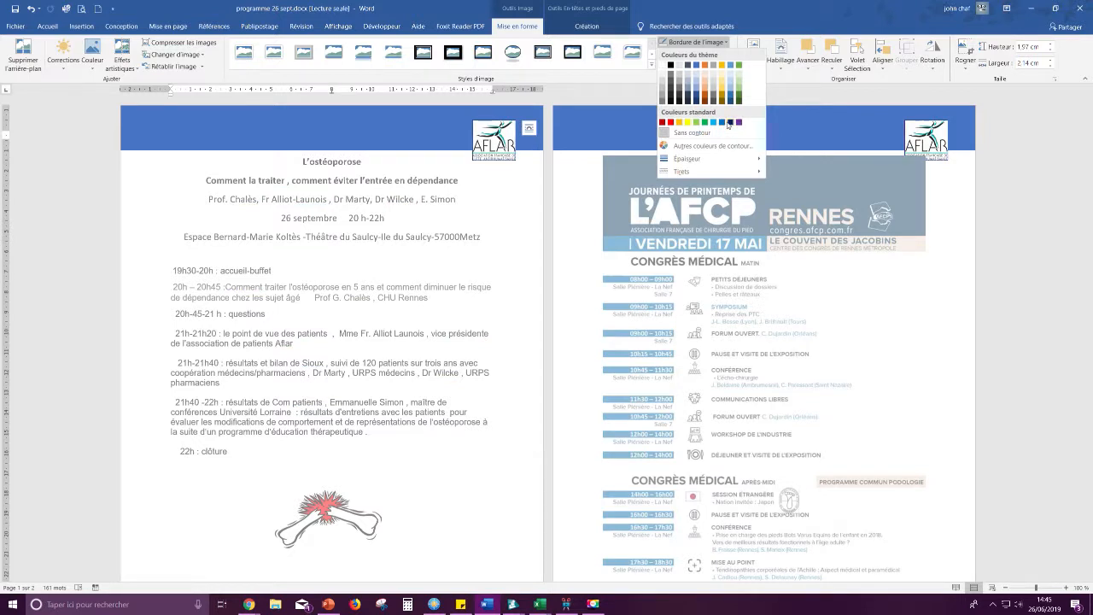
pyautogui.click(731, 123)
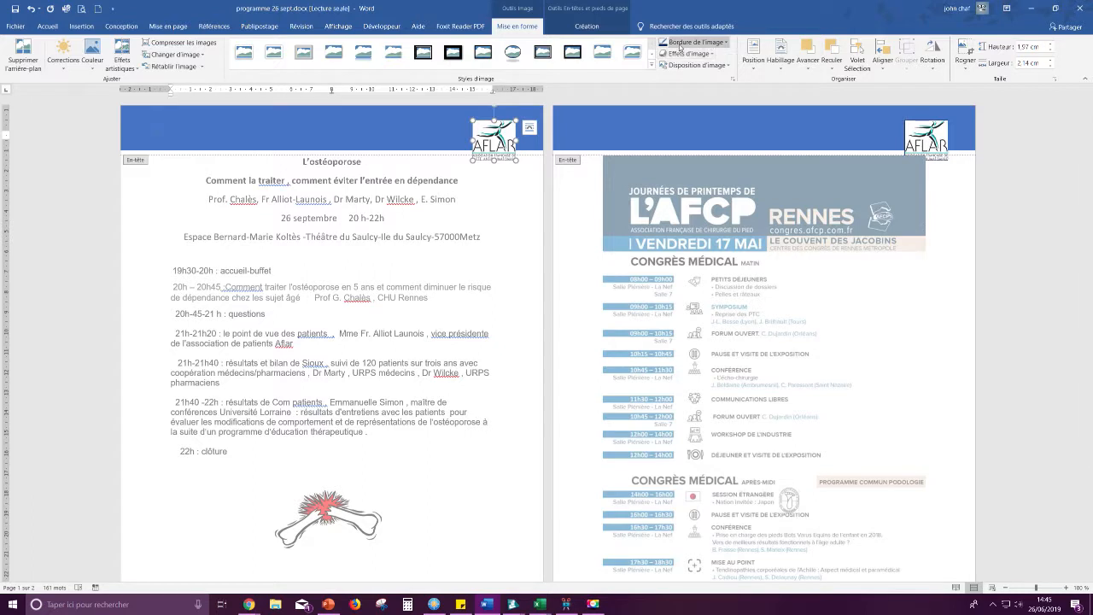
# - Set the logo's border to 2¼ pt thick and recolour it Blue, Accent 5, 25% darker
pyautogui.click(696, 41)
pyautogui.moveTo(720, 159)
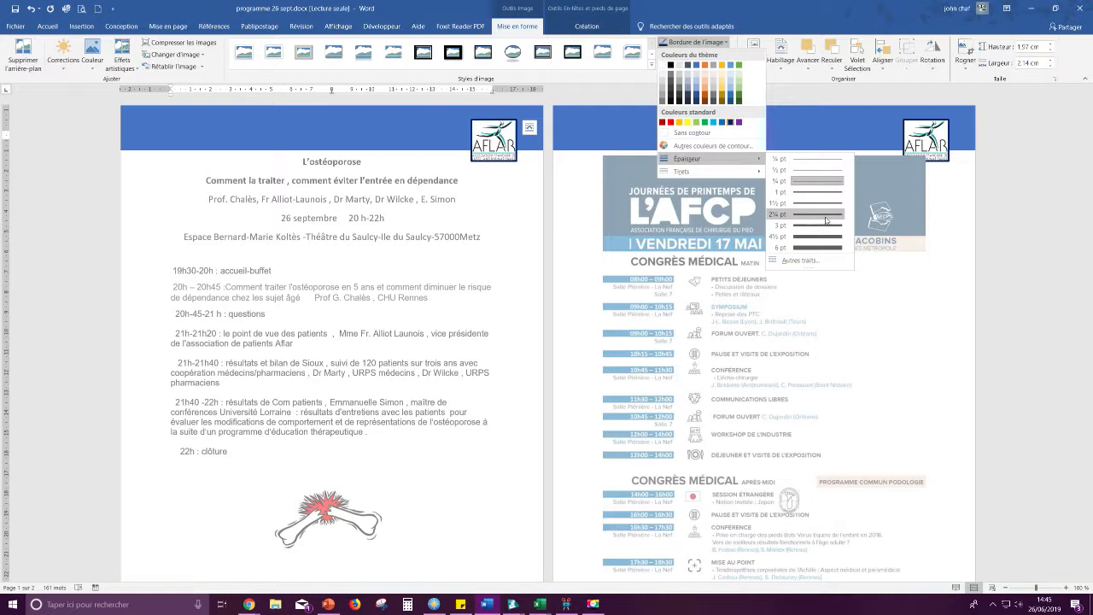
pyautogui.click(826, 221)
pyautogui.click(696, 42)
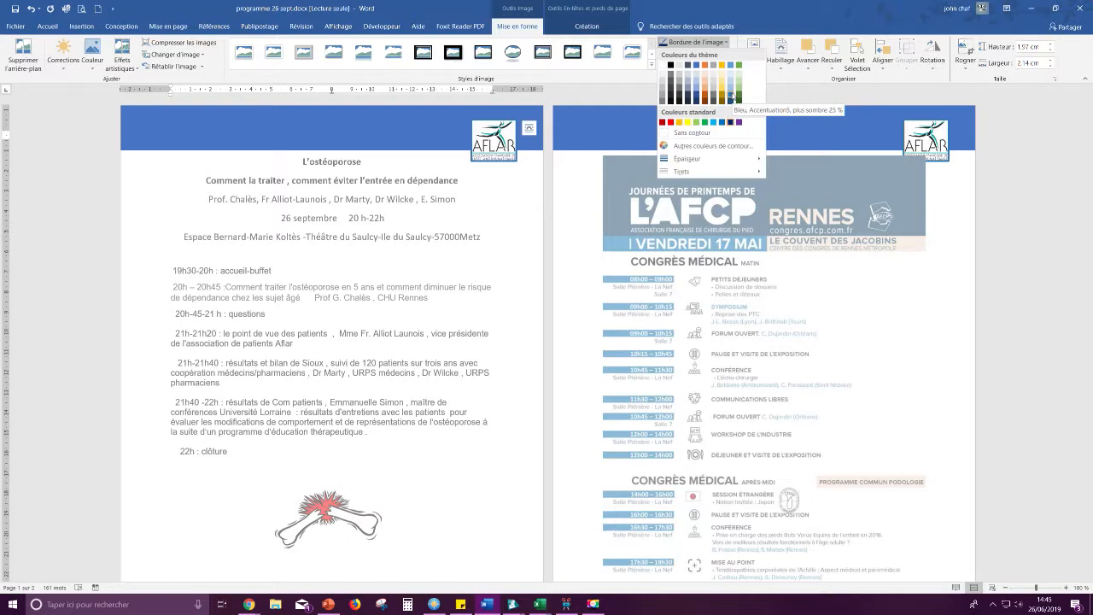
pyautogui.click(732, 98)
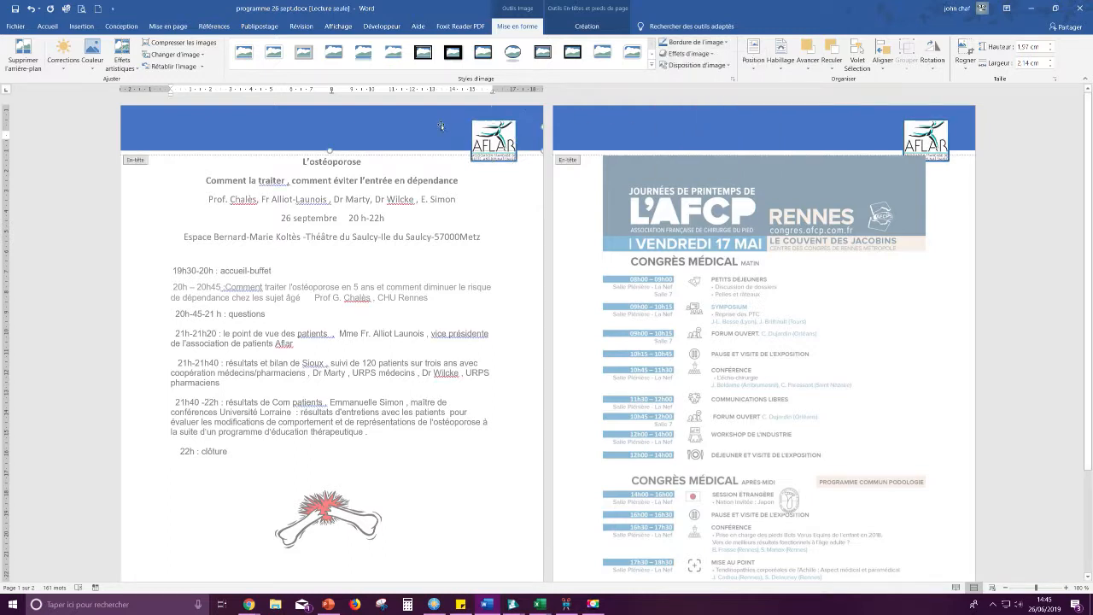
pyautogui.doubleClick(440, 123)
pyautogui.click(515, 27)
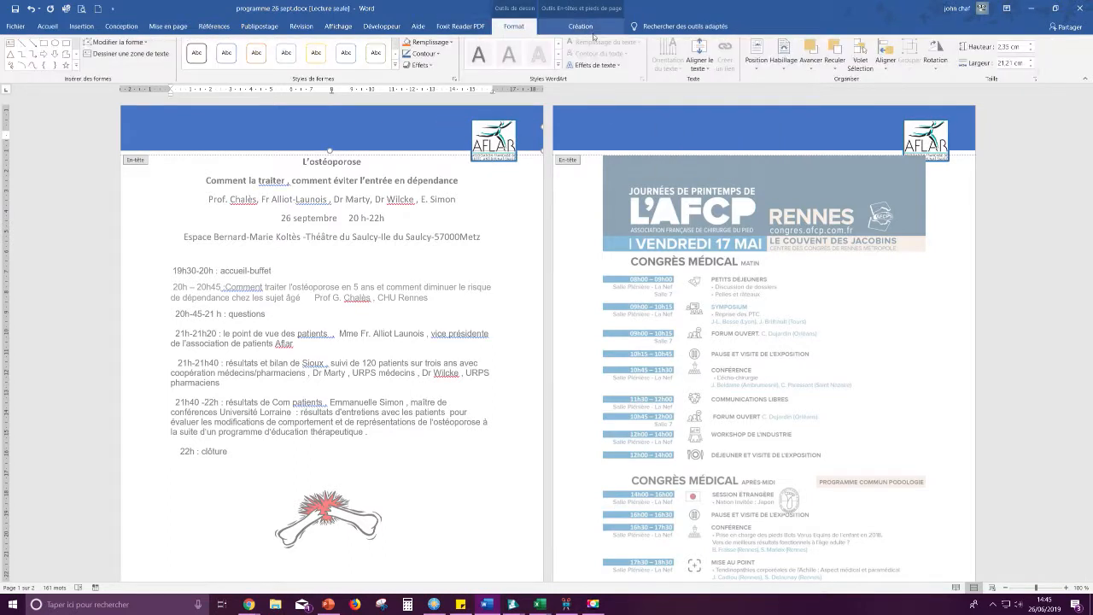
pyautogui.click(425, 56)
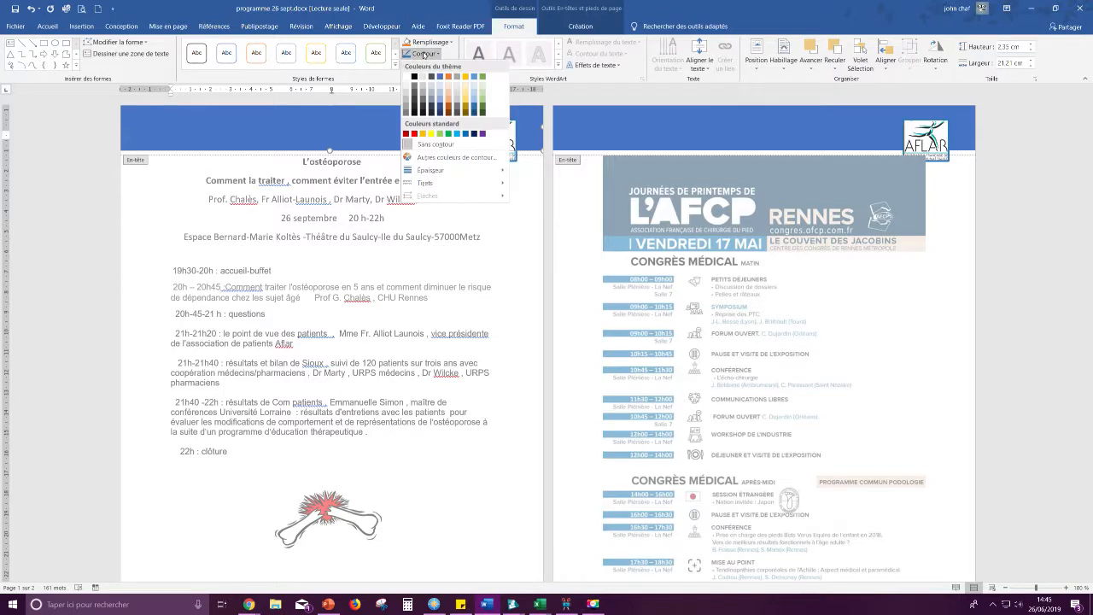
pyautogui.click(479, 109)
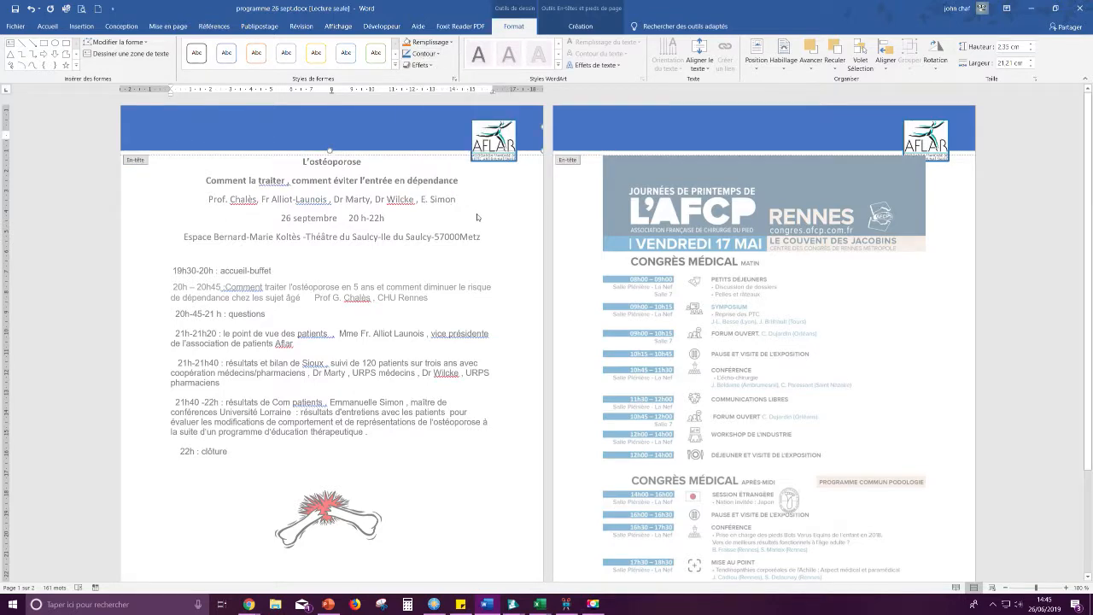
# - Return to the document body and insert two blank paragraphs above the title "L'ostéoporose"
pyautogui.doubleClick(277, 350)
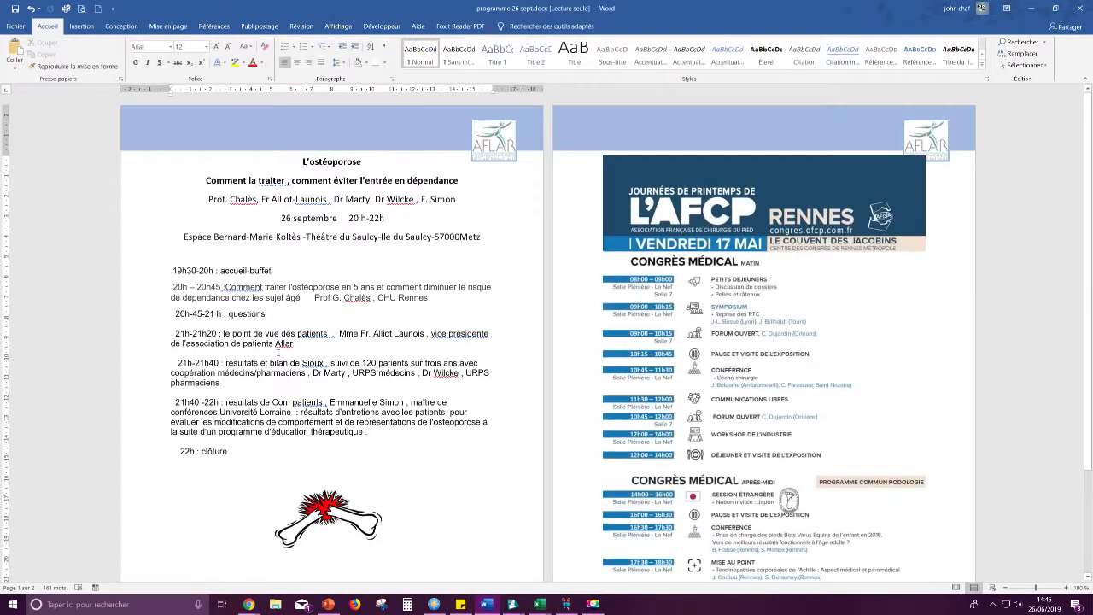
pyautogui.click(302, 162)
pyautogui.press('Return')
pyautogui.press('Return')
pyautogui.press('Return')
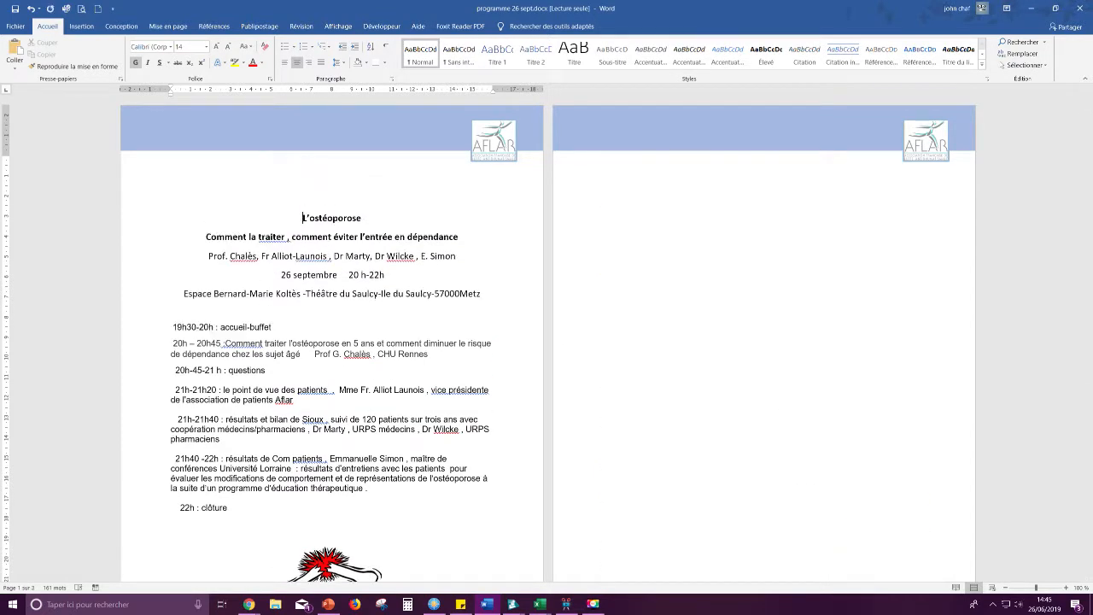
pyautogui.press('BackSpace')
pyautogui.scroll(-1, 391, 274)
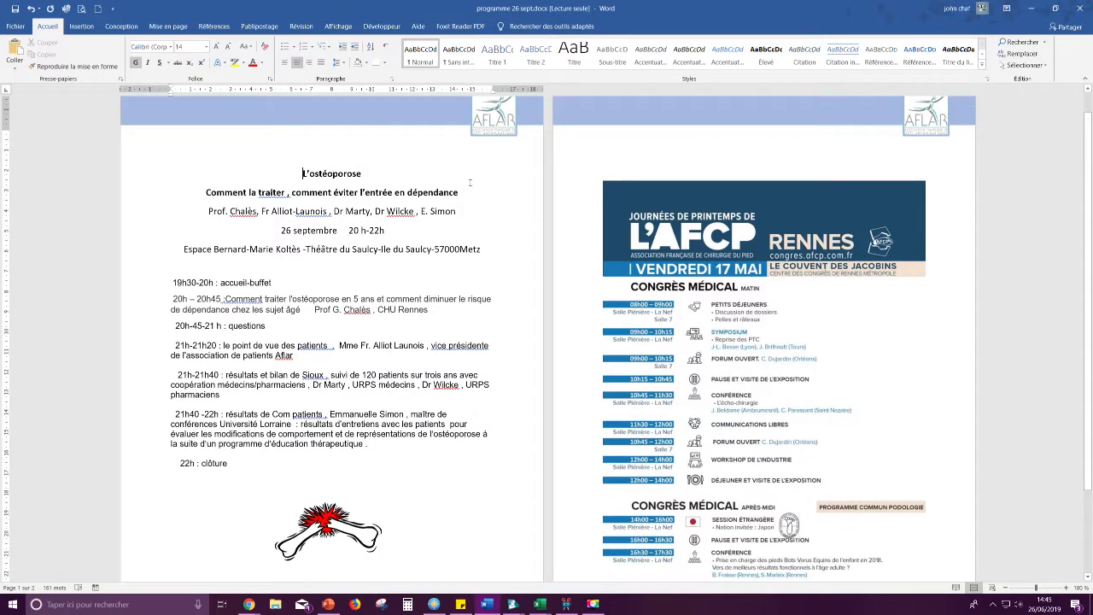
# - Try removing and re-adding blank paragraphs above the title "L'ostéoporose" to test its distance from the header band
pyautogui.moveTo(470, 193); pyautogui.dragTo(287, 173)
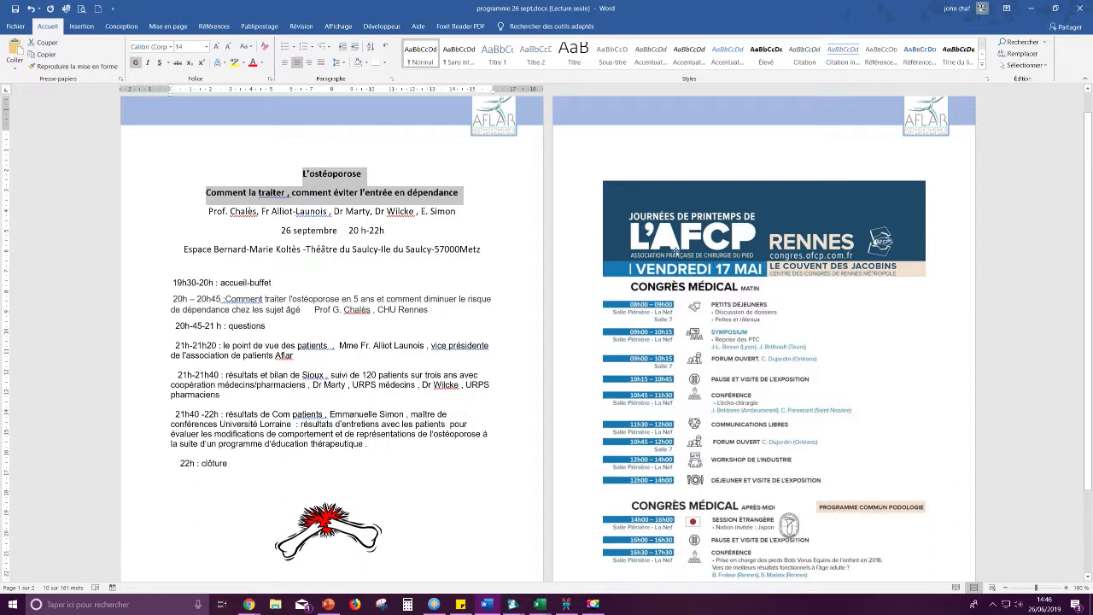
pyautogui.click(304, 175)
pyautogui.scroll(-1, 299, 176)
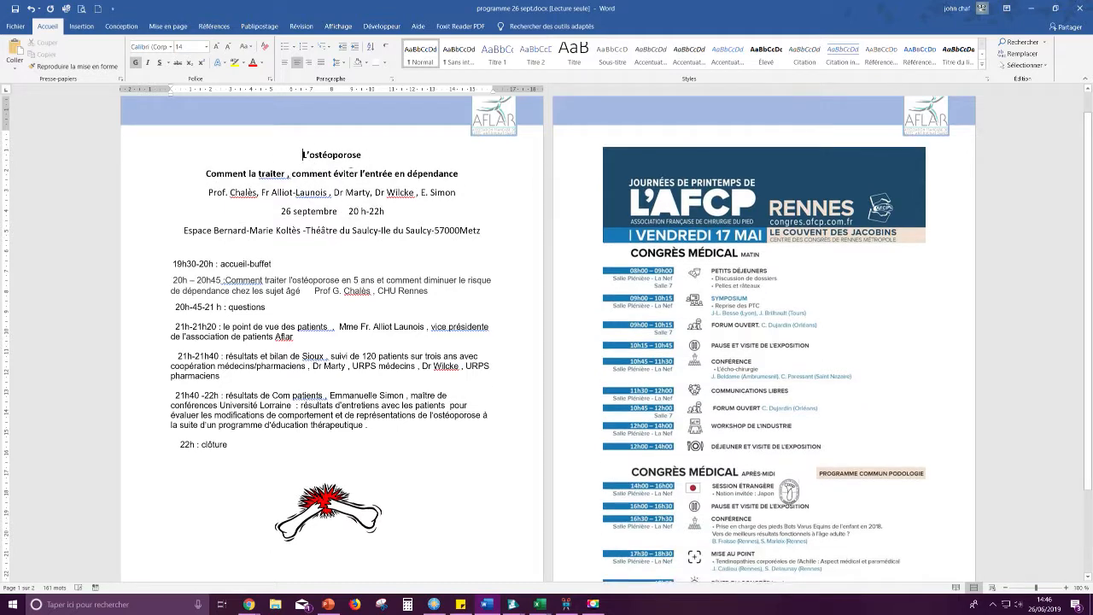
pyautogui.press('Return')
pyautogui.press('Return')
pyautogui.press('Return')
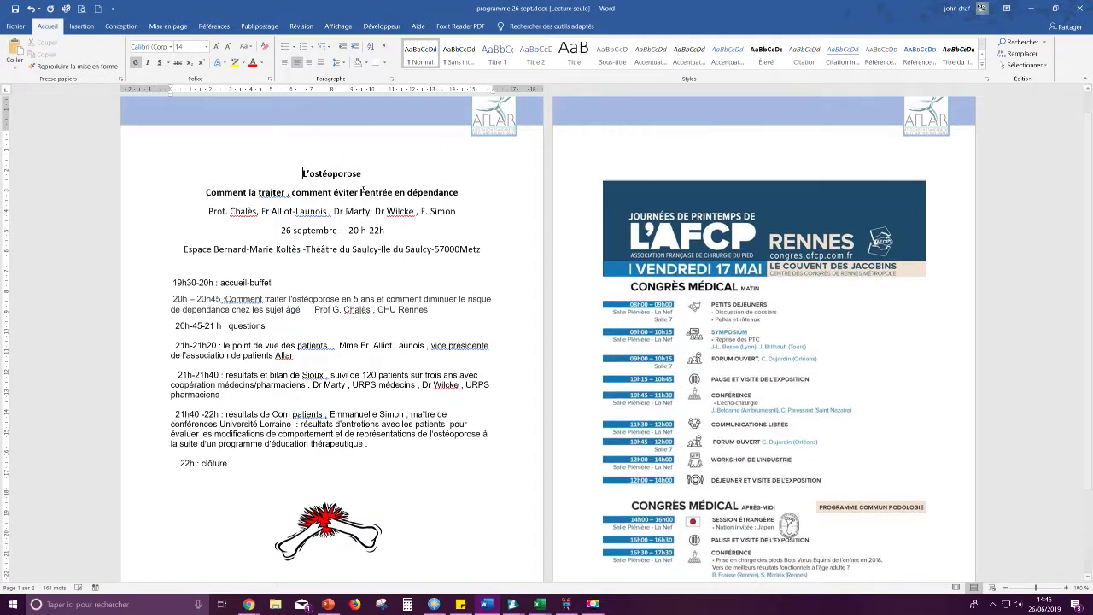
pyautogui.press('BackSpace')
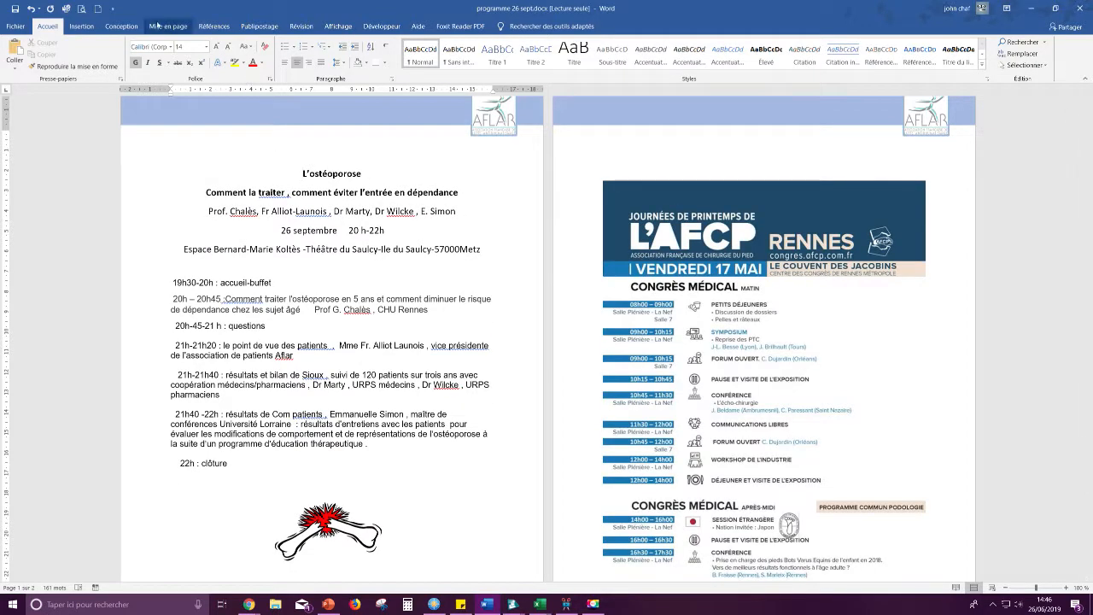
# - Draw a rectangle about 2.77 cm high and 8.93 cm wide above the title, overlapping the header band
pyautogui.click(81, 26)
pyautogui.click(174, 53)
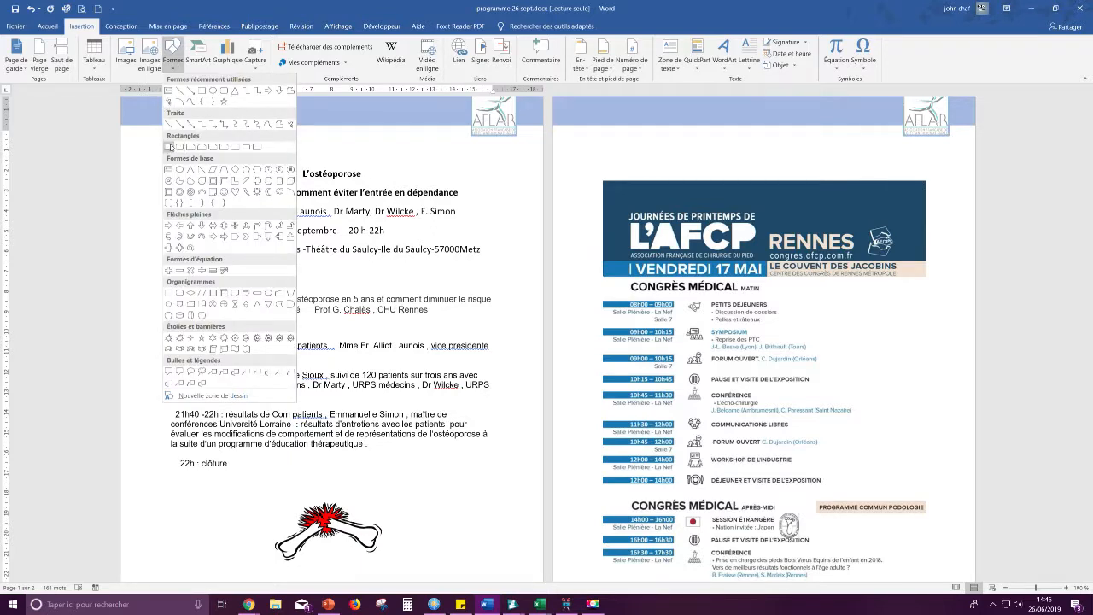
pyautogui.click(170, 146)
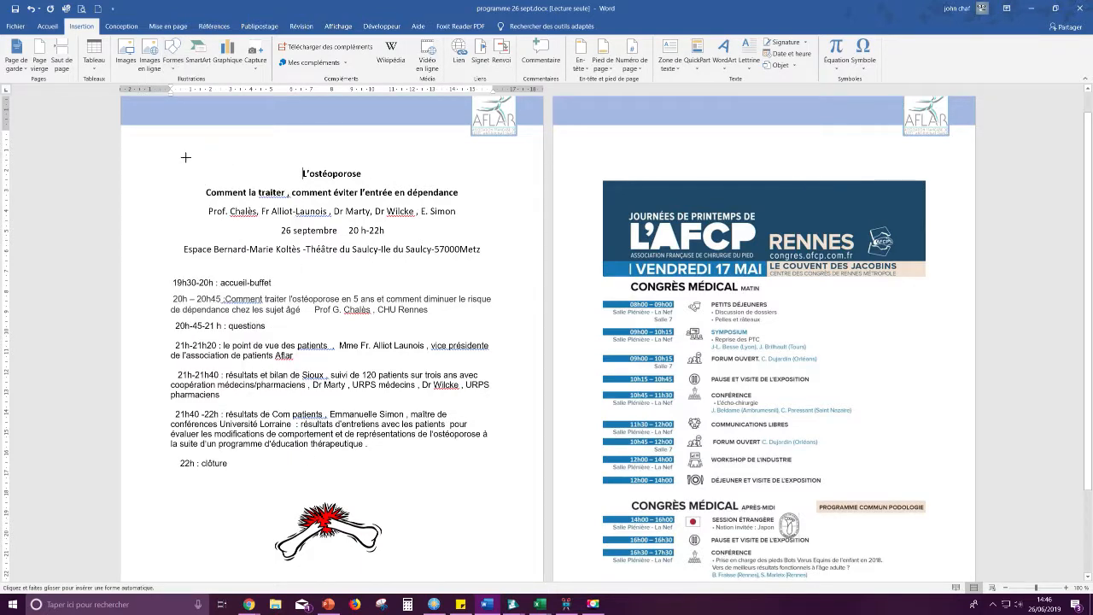
pyautogui.scroll(1, 234, 231)
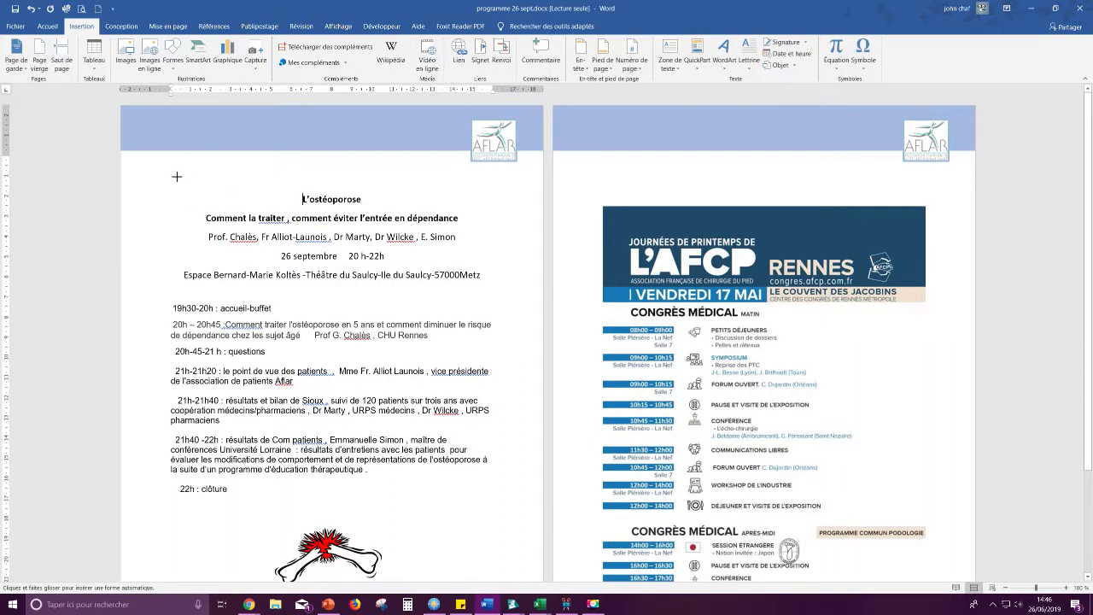
pyautogui.moveTo(192, 166)
pyautogui.mouseDown()
pyautogui.moveTo(374, 223)
pyautogui.moveTo(323, 157)
pyautogui.mouseUp()
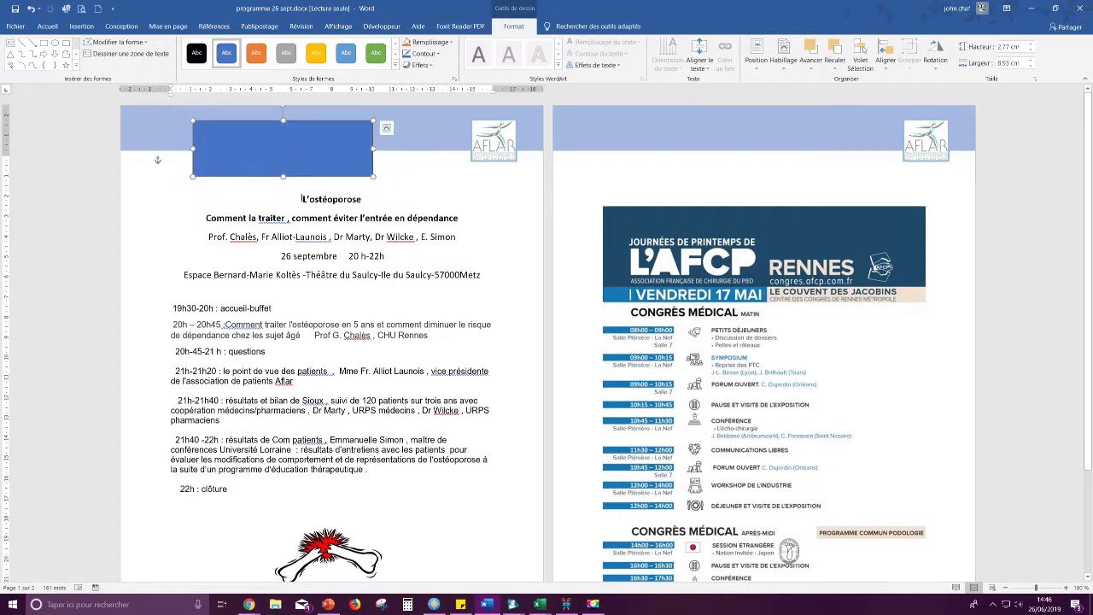
# - Move the title "L'ostéoporose" and its subtitle line from the body text into the blue rectangle over the header band
pyautogui.moveTo(303, 199); pyautogui.dragTo(461, 219)
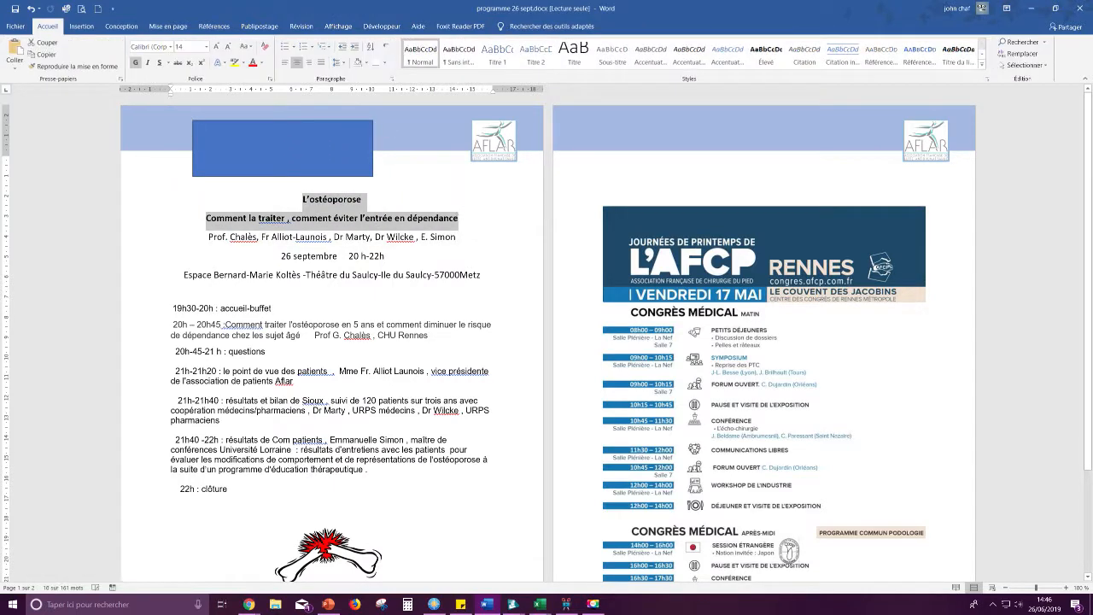
pyautogui.hotkey('ctrl', 'x')
pyautogui.click(282, 147)
pyautogui.hotkey('ctrl', 'v')
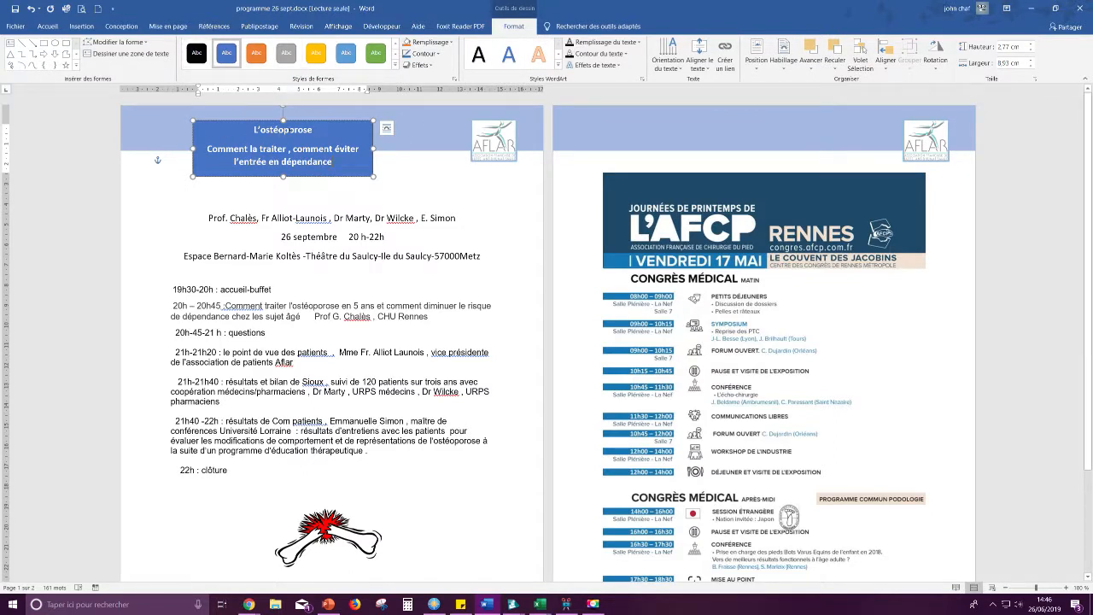
# - Enlarge the title "L'ostéoporose" inside the rectangle to 20 pt
pyautogui.moveTo(315, 130); pyautogui.dragTo(248, 130)
pyautogui.click(49, 26)
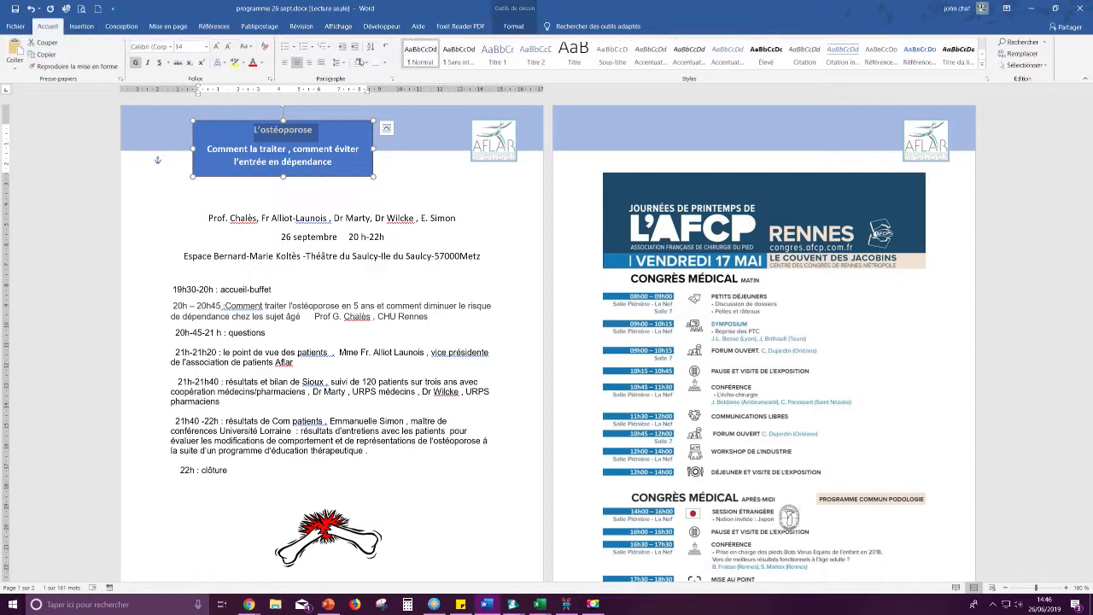
pyautogui.doubleClick(218, 47)
pyautogui.click(218, 47)
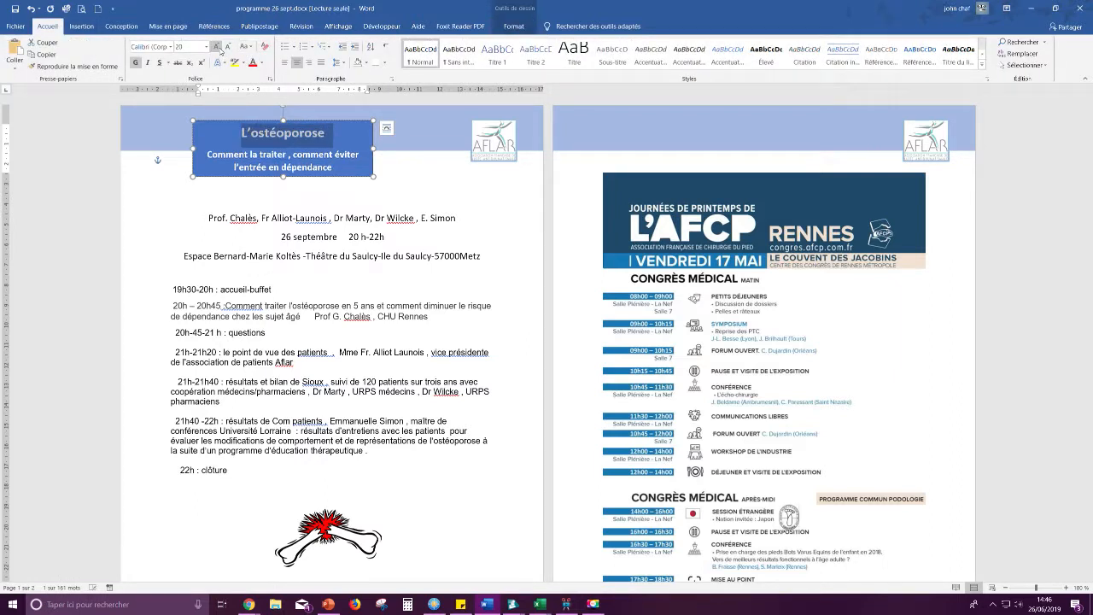
# - Left-align the title and subtitle in the rectangle and move the rectangle down to sit just below the header band
pyautogui.click(286, 63)
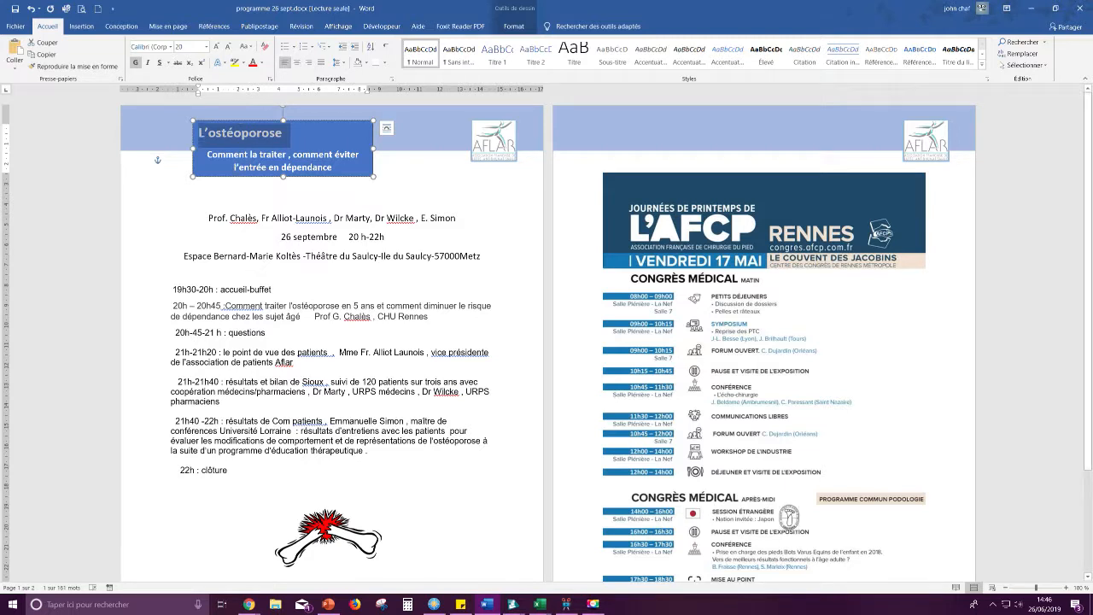
pyautogui.moveTo(333, 168); pyautogui.dragTo(205, 154)
pyautogui.click(285, 63)
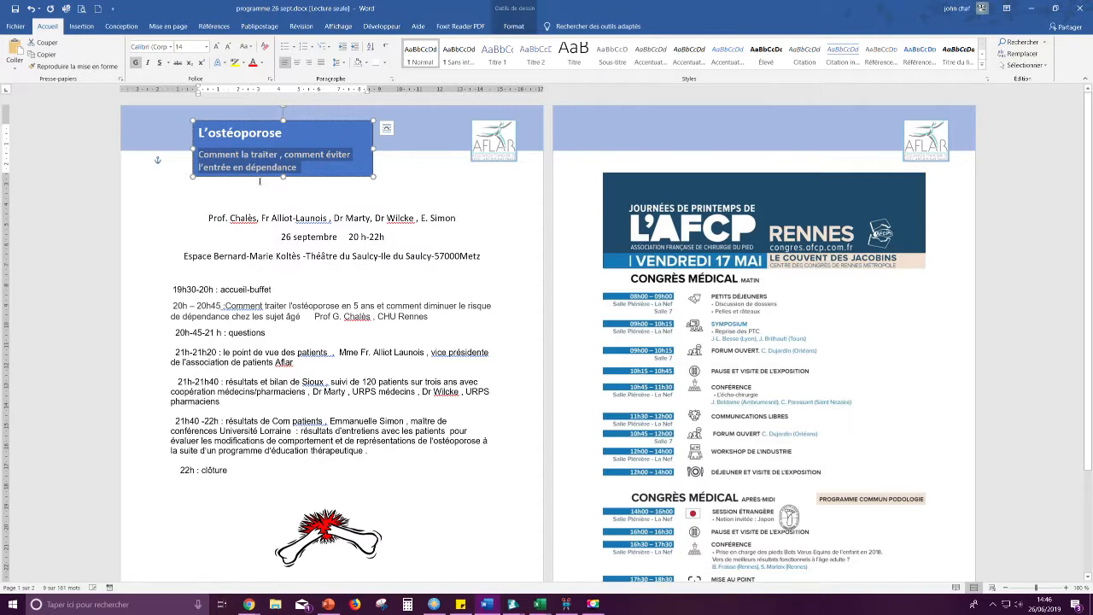
pyautogui.moveTo(243, 176); pyautogui.dragTo(230, 207)
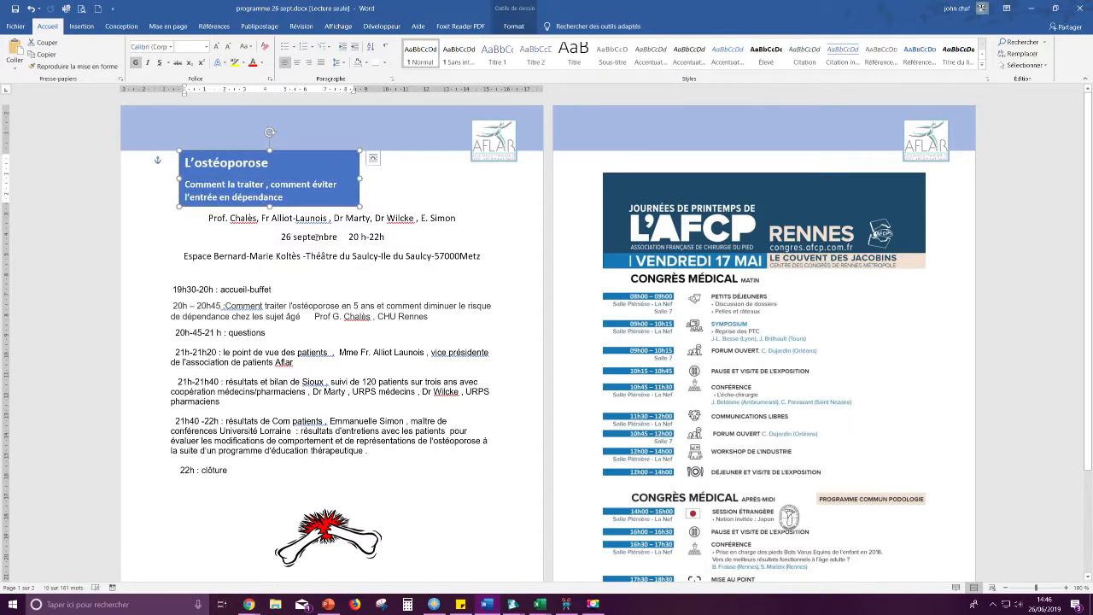
# - Add one blank paragraph above the "26 septembre 20 h-22h" line so that the date starts at the margin
pyautogui.click(274, 236)
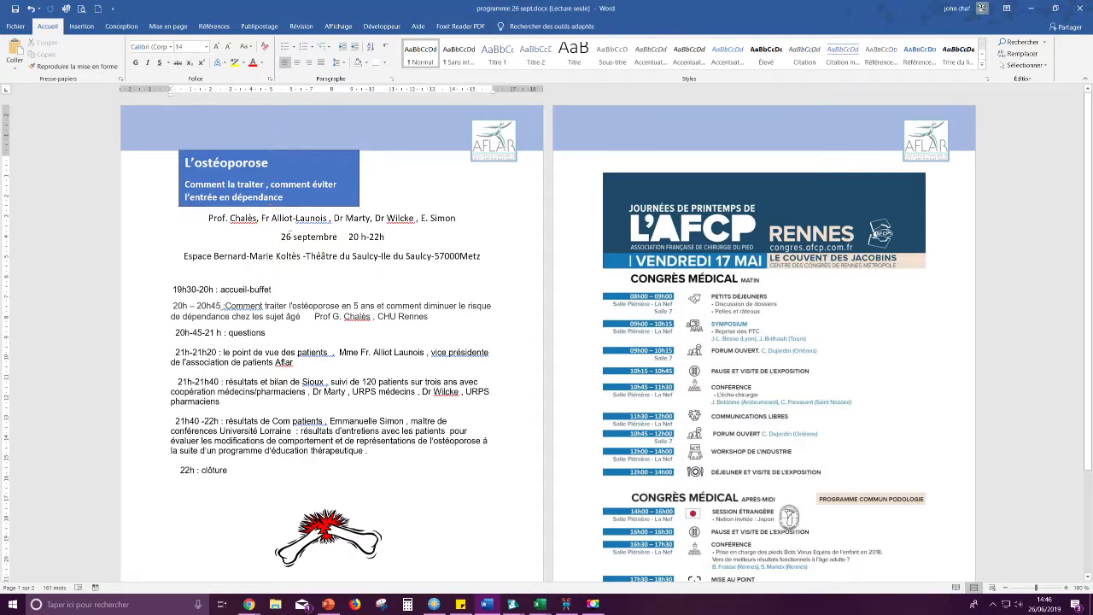
pyautogui.press('Return')
pyautogui.press('Return')
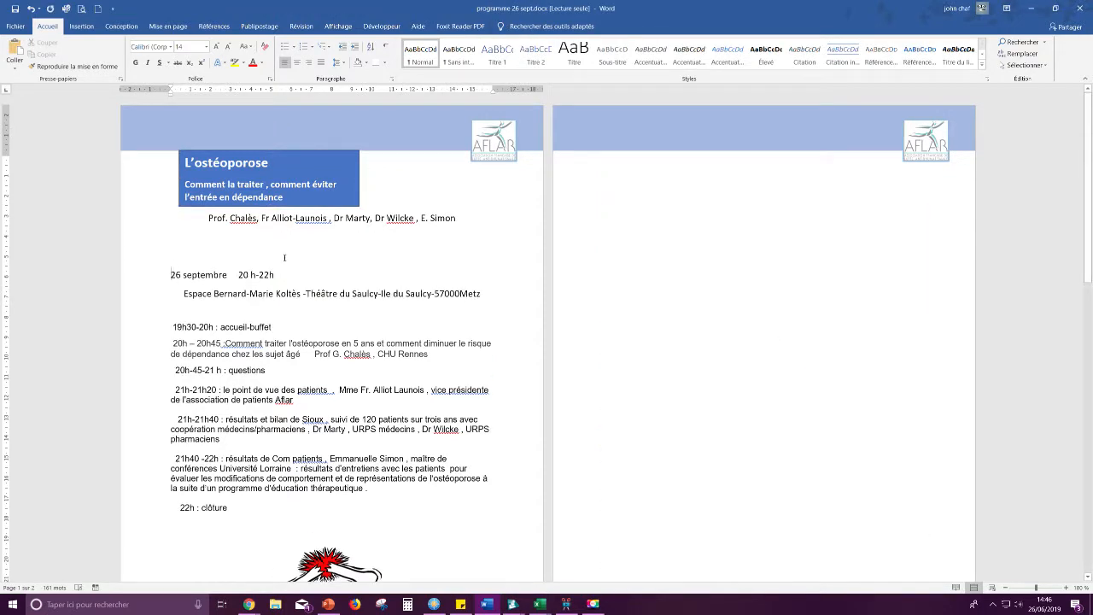
pyautogui.press('BackSpace')
pyautogui.scroll(-1, 368, 290)
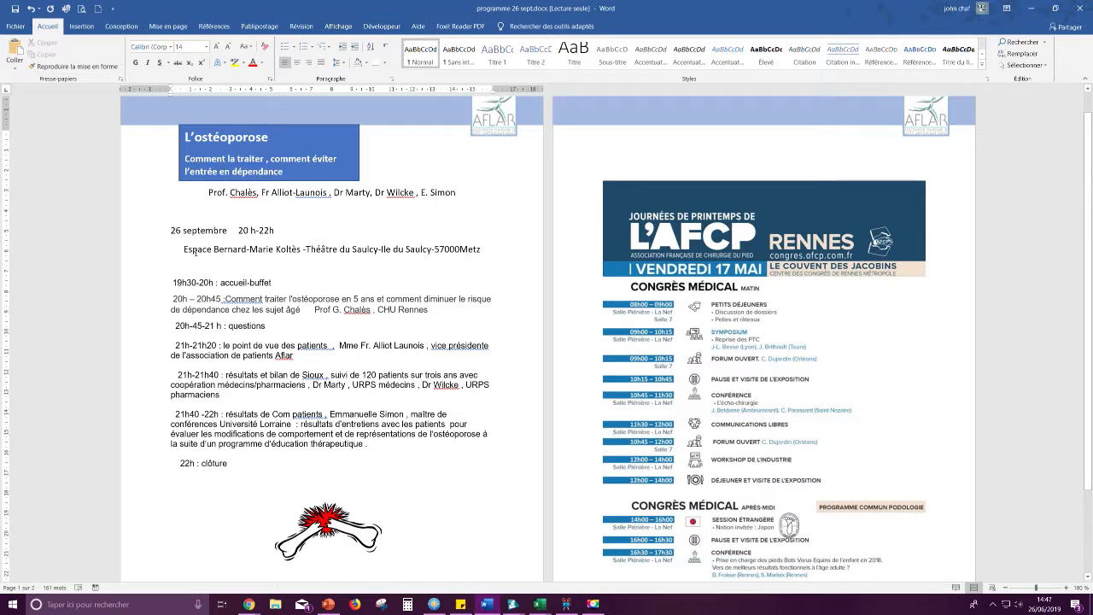
pyautogui.moveTo(261, 248); pyautogui.dragTo(183, 249)
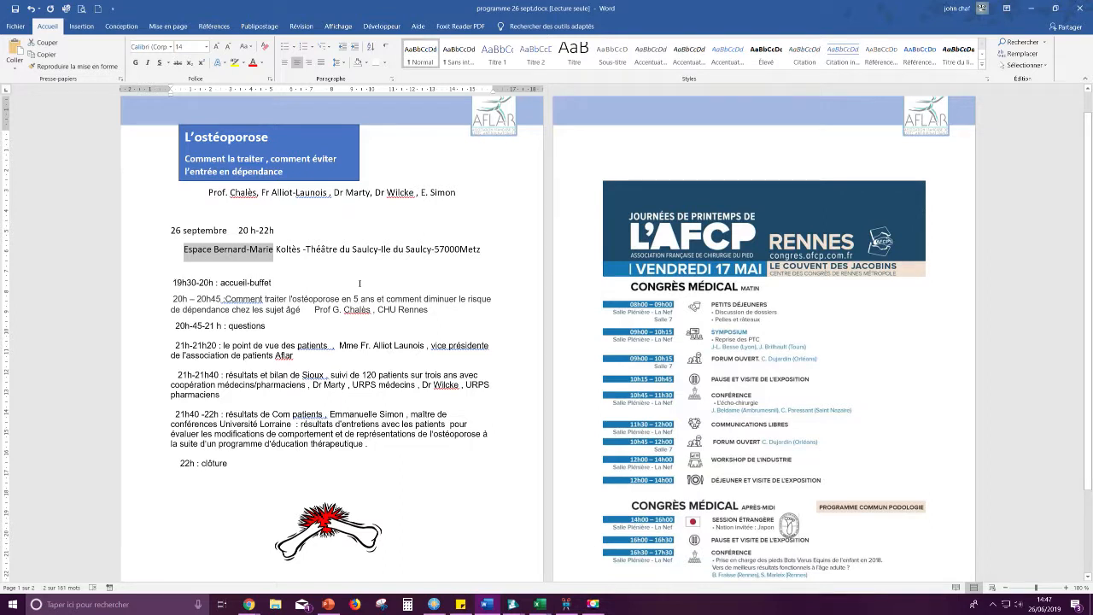
pyautogui.moveTo(173, 281); pyautogui.dragTo(213, 283)
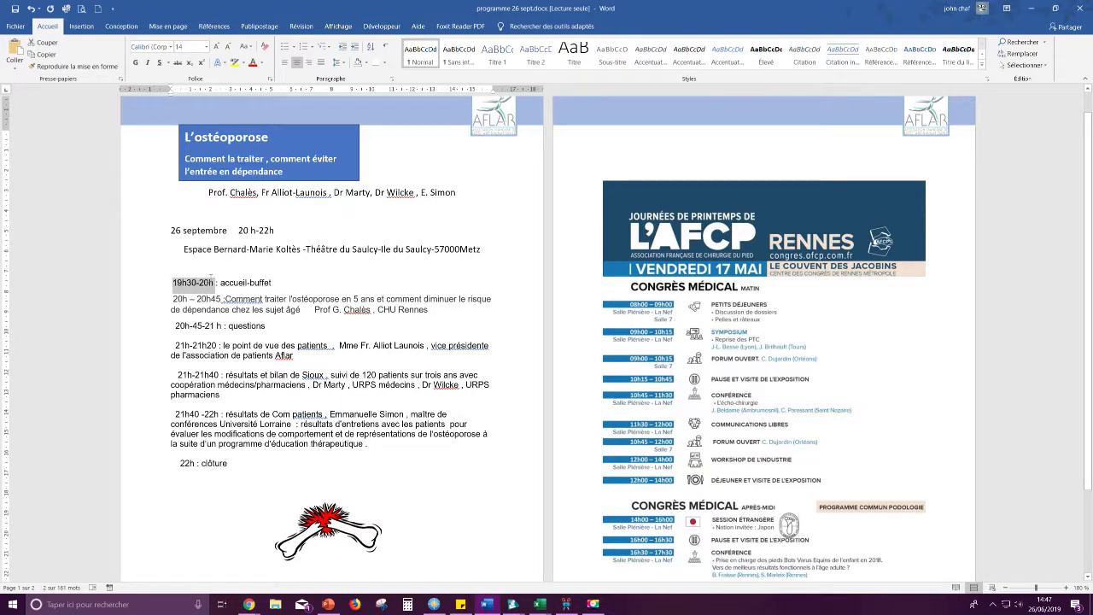
pyautogui.click(244, 63)
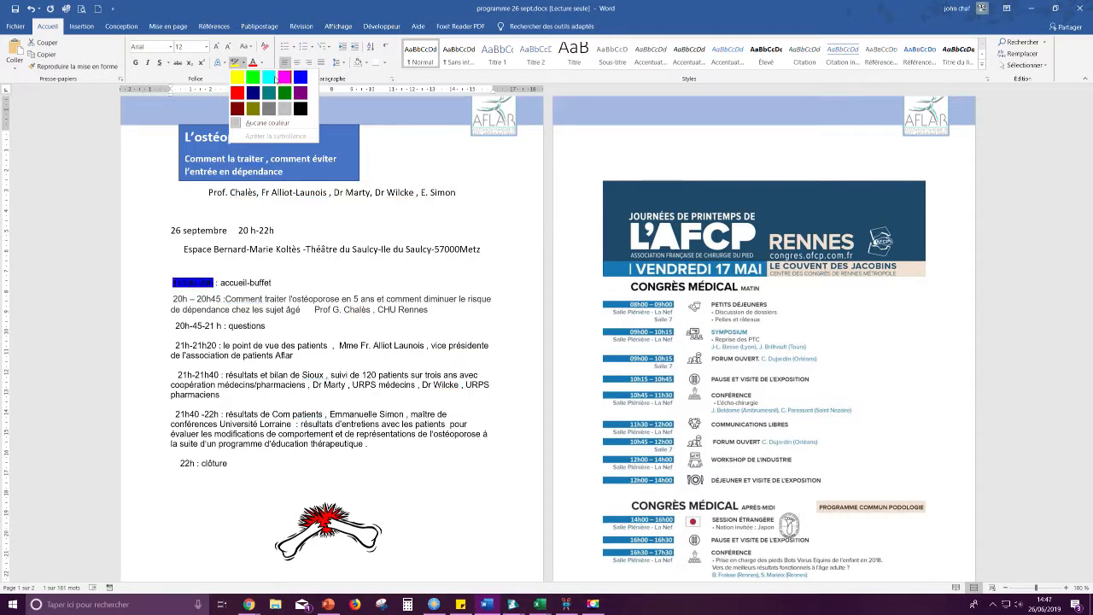
pyautogui.click(256, 127)
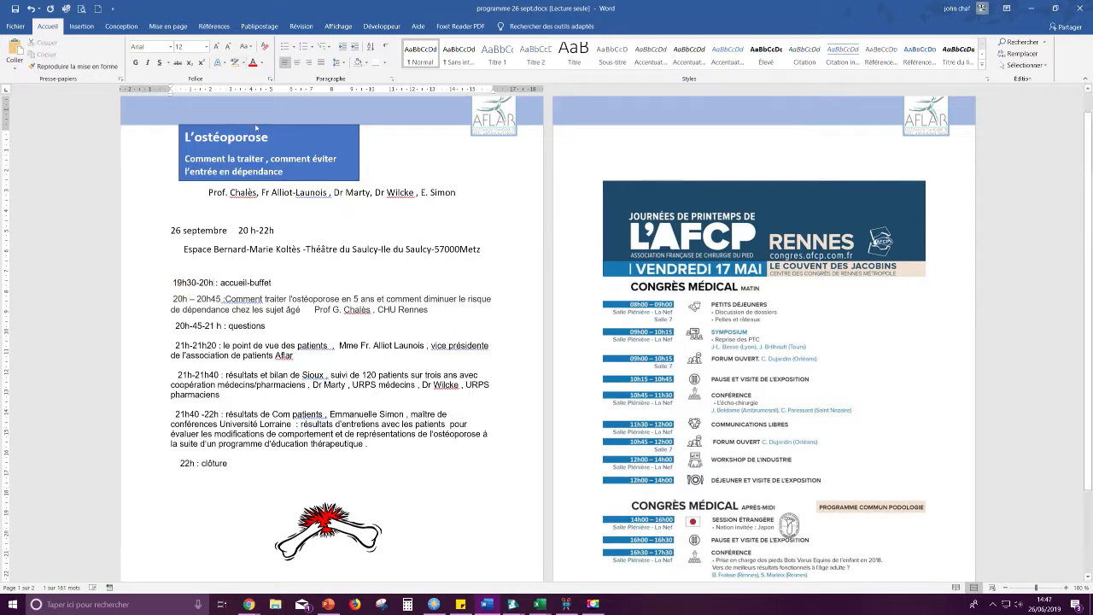
pyautogui.click(244, 64)
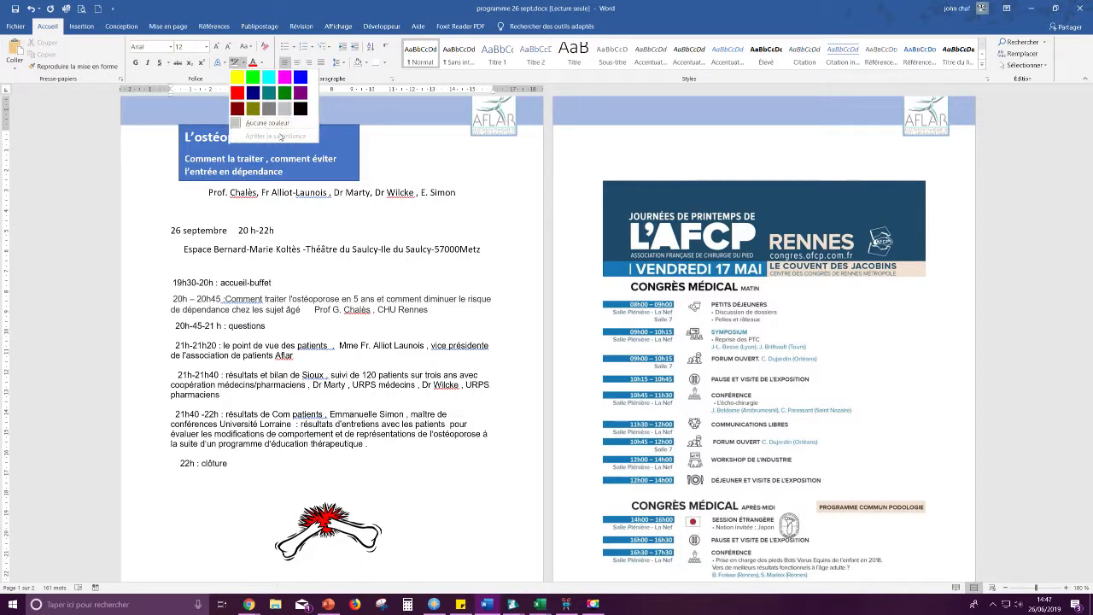
pyautogui.press('Escape')
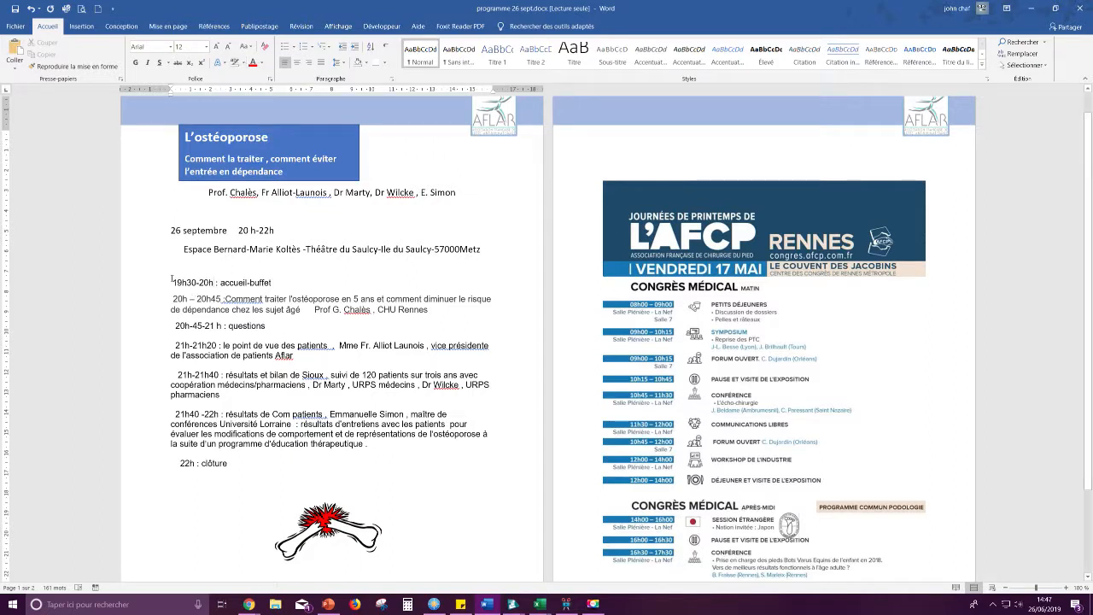
pyautogui.moveTo(172, 282); pyautogui.dragTo(215, 282)
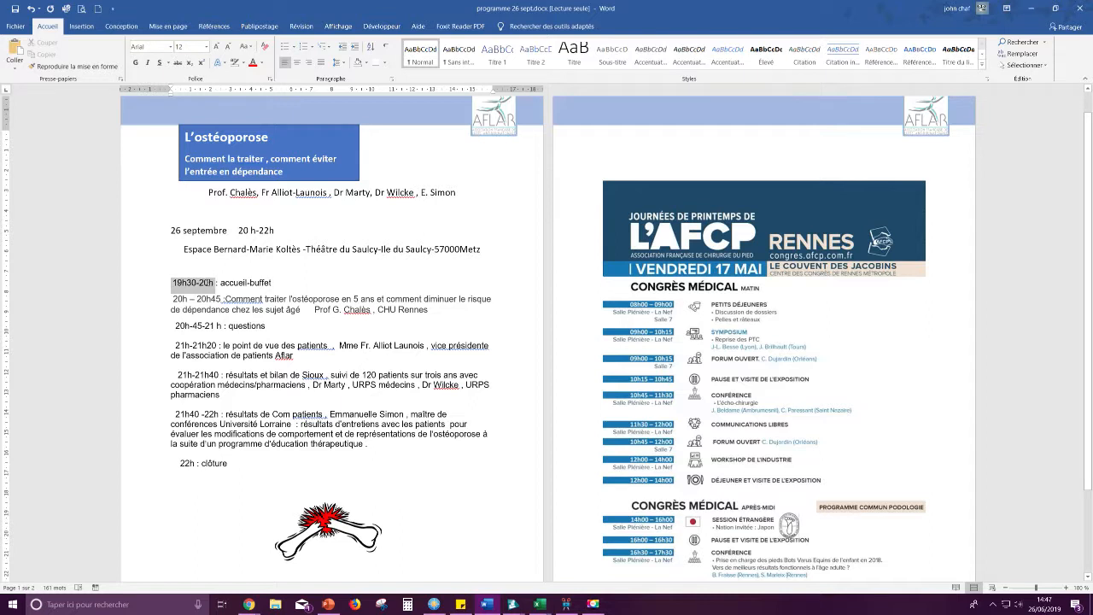
pyautogui.click(243, 64)
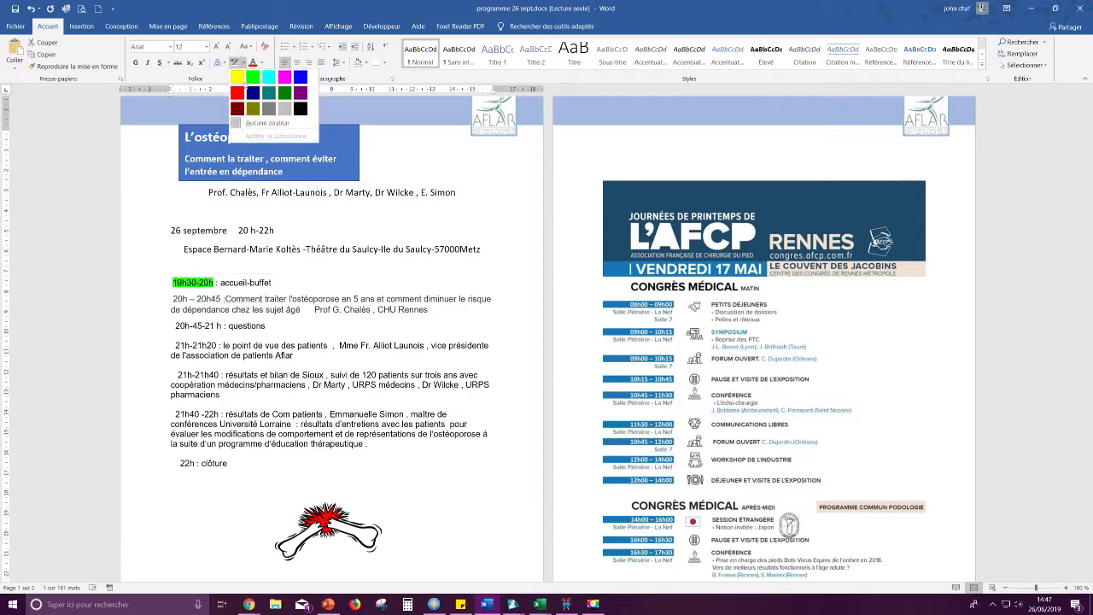
pyautogui.click(254, 78)
# - Draw a rectangle about 0.5 cm high and 3.6 cm wide below the venue line and give it the light blue filled shape style
pyautogui.click(170, 275)
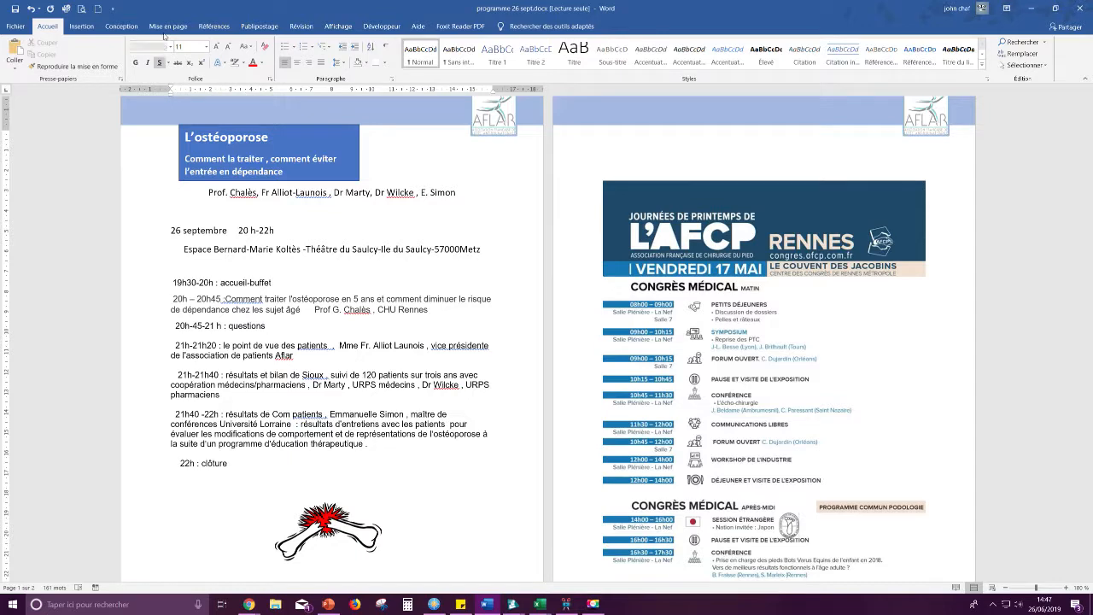
pyautogui.click(81, 25)
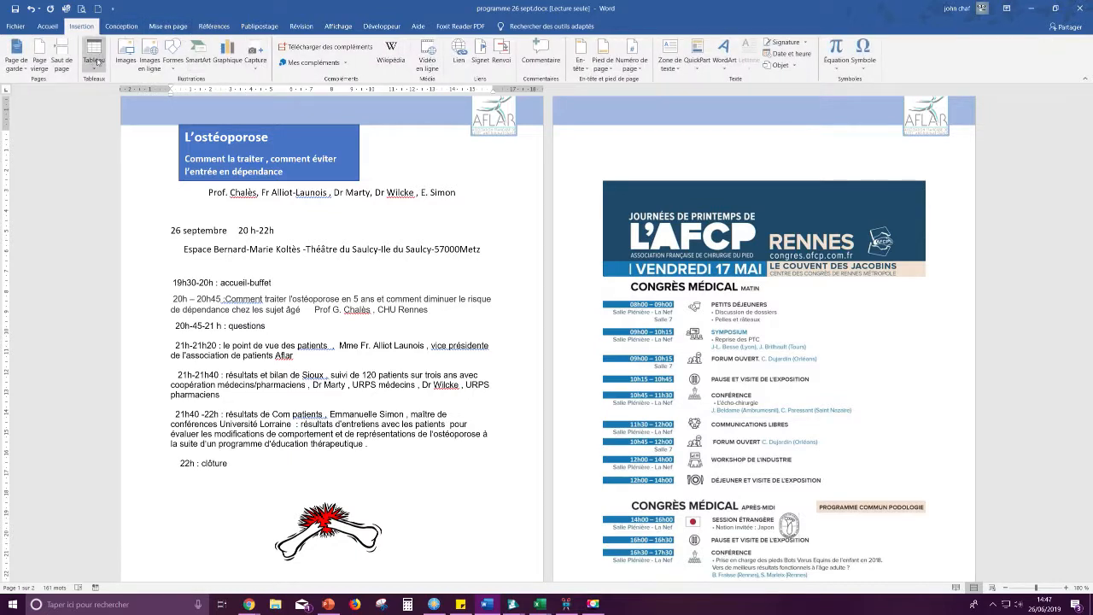
pyautogui.click(174, 58)
pyautogui.click(203, 90)
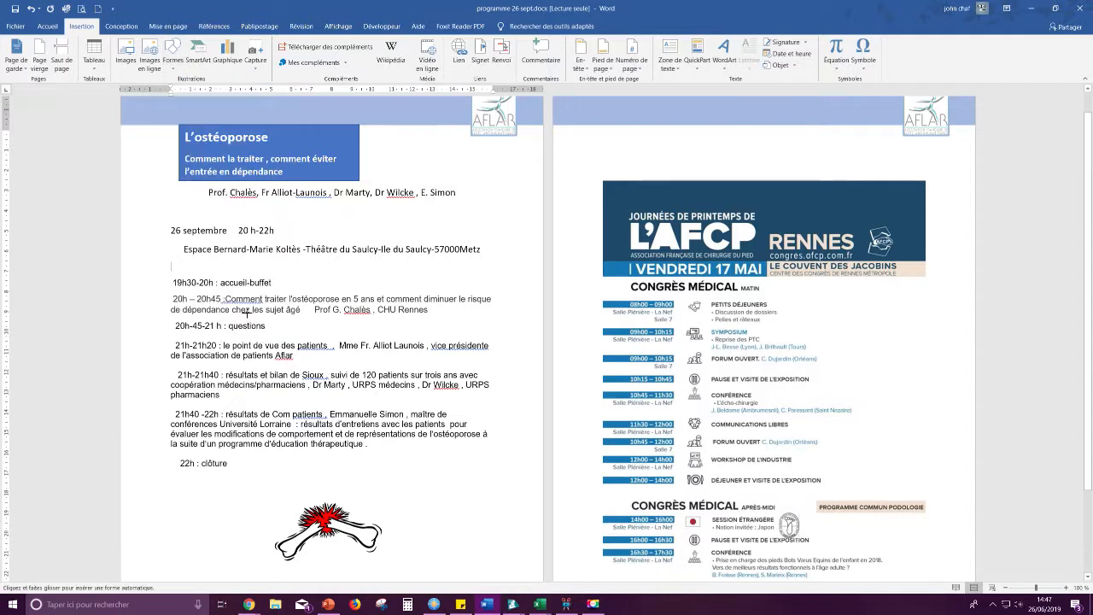
pyautogui.moveTo(169, 259)
pyautogui.mouseDown()
pyautogui.moveTo(266, 282)
pyautogui.moveTo(221, 275)
pyautogui.moveTo(238, 282)
pyautogui.moveTo(243, 271)
pyautogui.mouseUp()
pyautogui.click(347, 57)
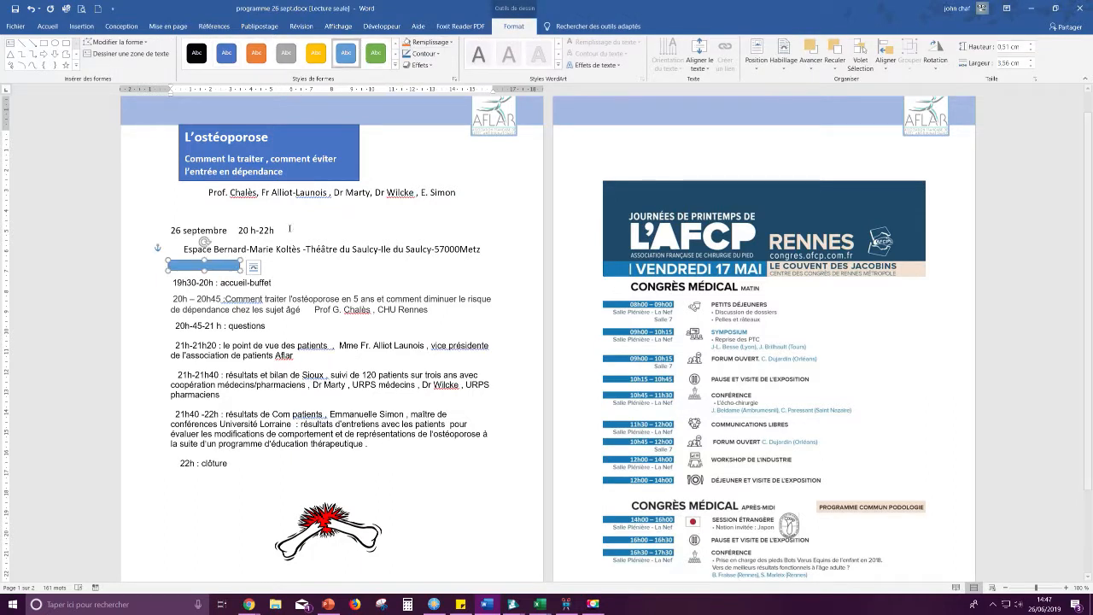
# - Copy the time "19h30-20h" into the small light blue rectangle and increase its height to about 0.76 cm
pyautogui.moveTo(173, 283); pyautogui.dragTo(213, 283)
pyautogui.hotkey('ctrl', 'c')
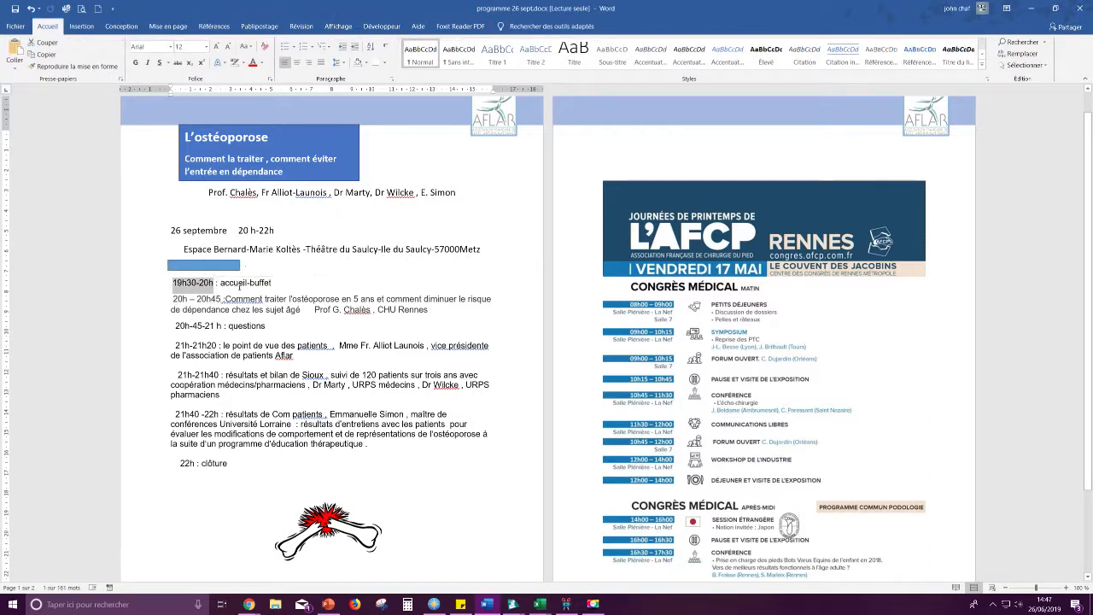
pyautogui.click(213, 266)
pyautogui.hotkey('ctrl', 'v')
pyautogui.moveTo(204, 271); pyautogui.dragTo(204, 276)
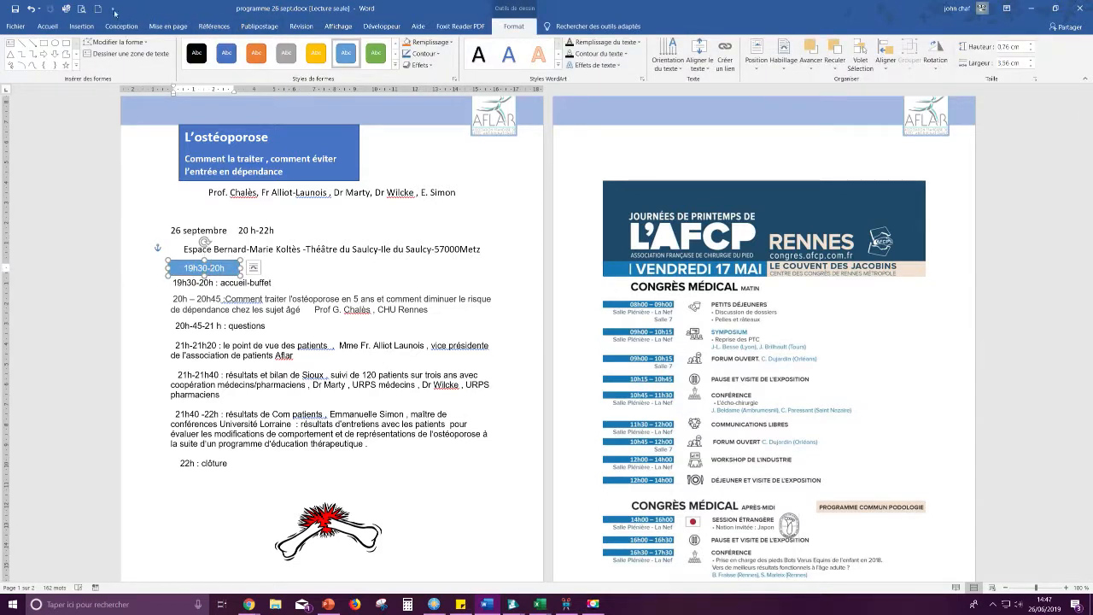
# - Right-align the time inside the small light blue rectangle and remove the rectangle's outline
pyautogui.click(47, 26)
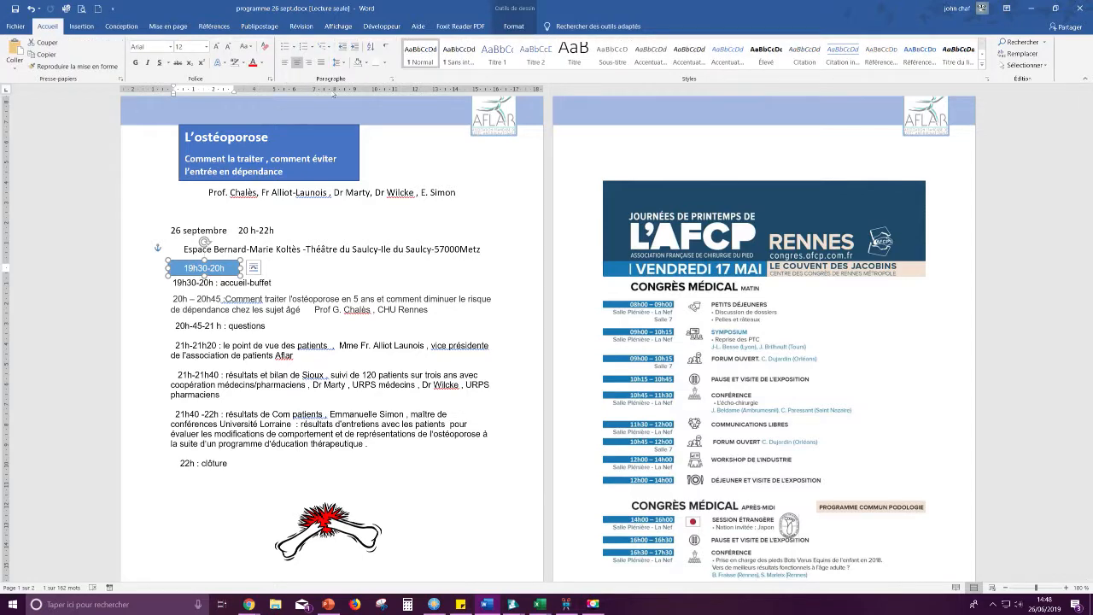
pyautogui.click(297, 62)
pyautogui.click(193, 293)
pyautogui.click(195, 268)
pyautogui.click(514, 25)
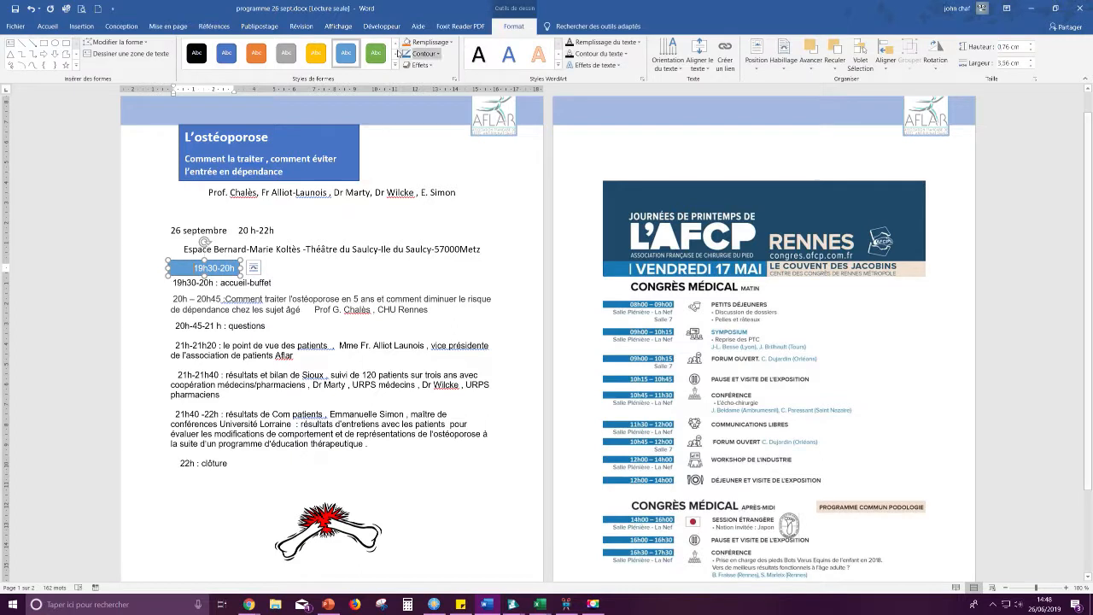
pyautogui.click(435, 56)
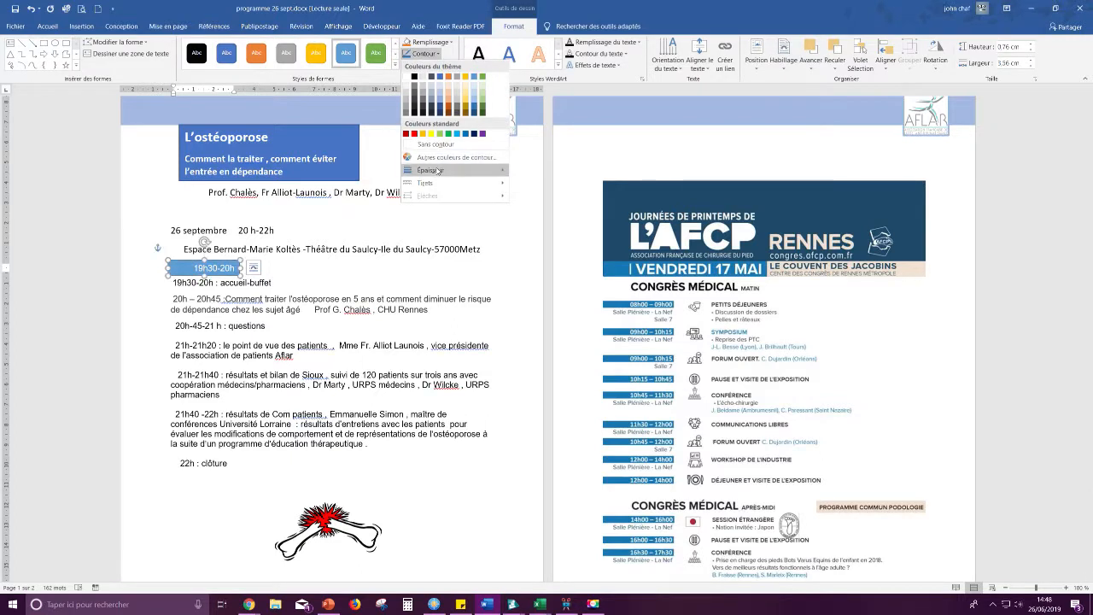
pyautogui.click(440, 145)
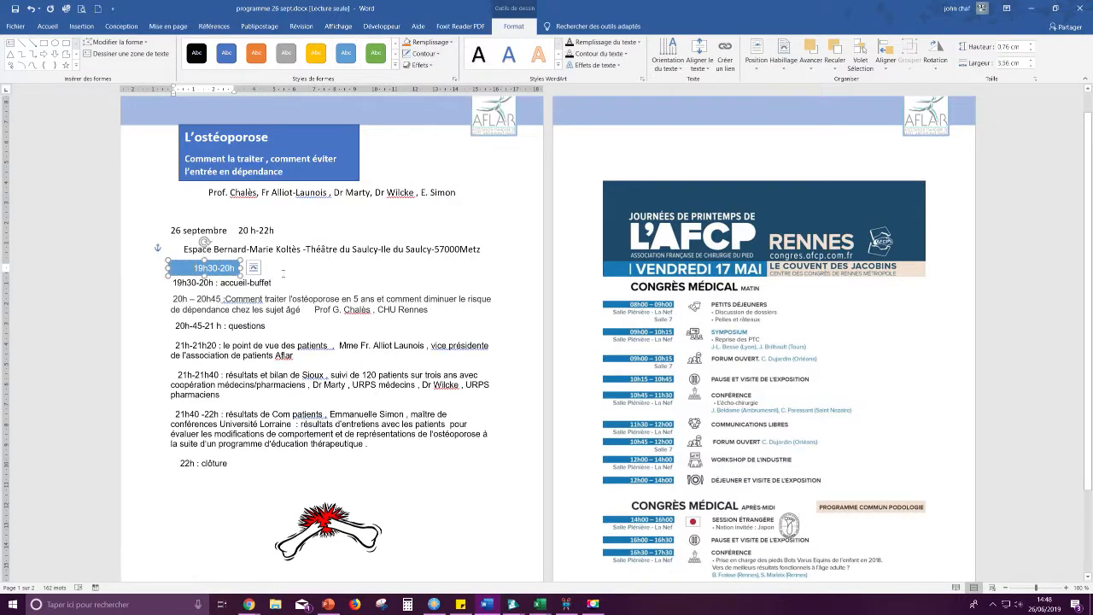
# - Draw a second rectangle about 0.76 cm high and 12.32 cm wide directly beside the "19h30-20h" box, reaching the text's right margin
pyautogui.click(301, 282)
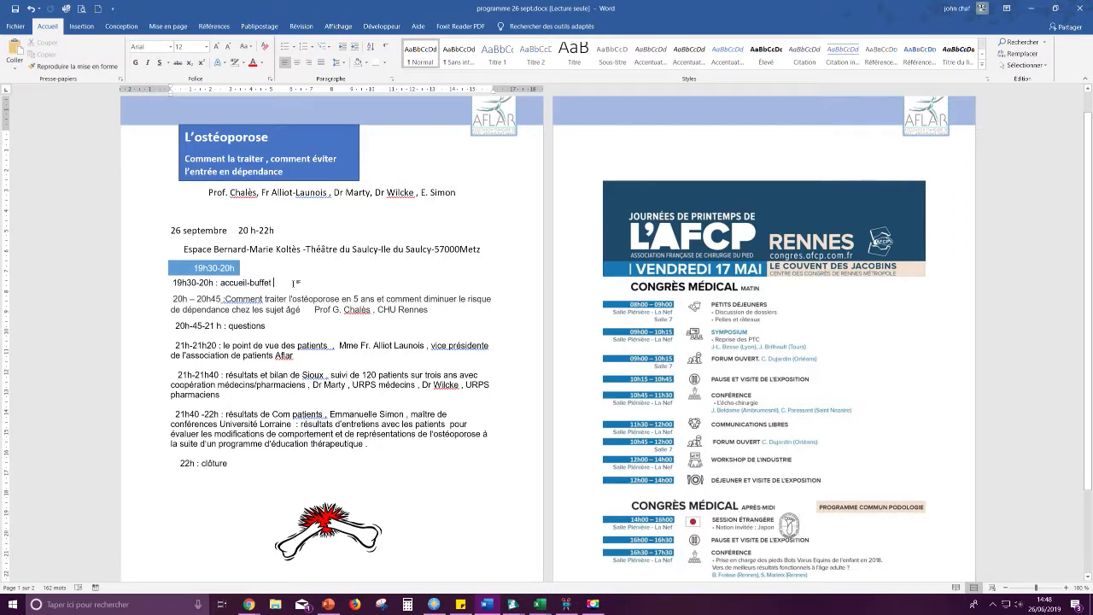
pyautogui.moveTo(283, 282); pyautogui.dragTo(220, 283)
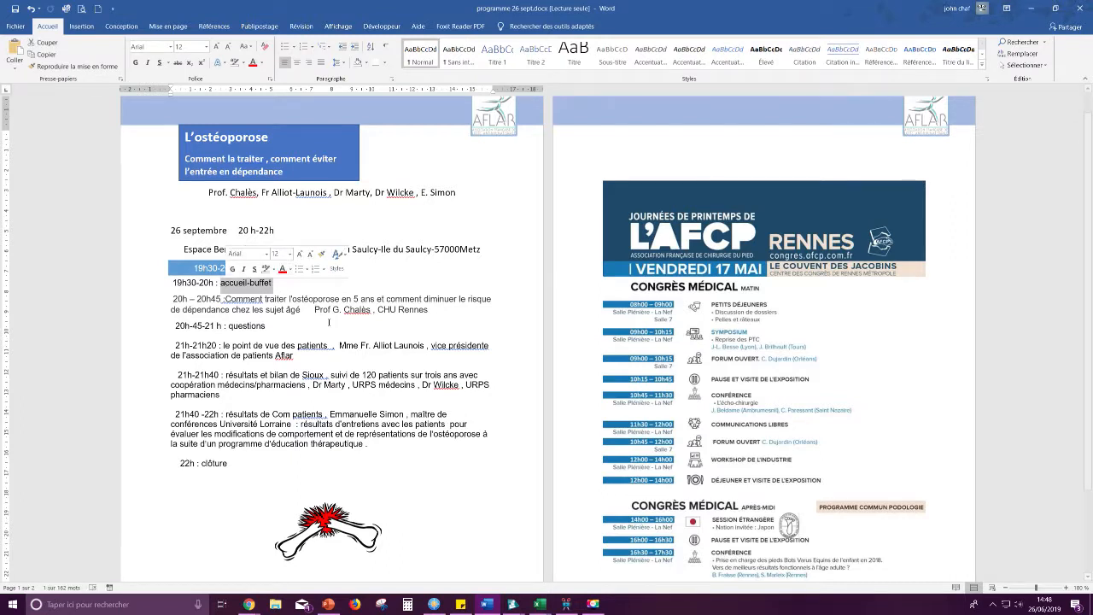
pyautogui.click(224, 269)
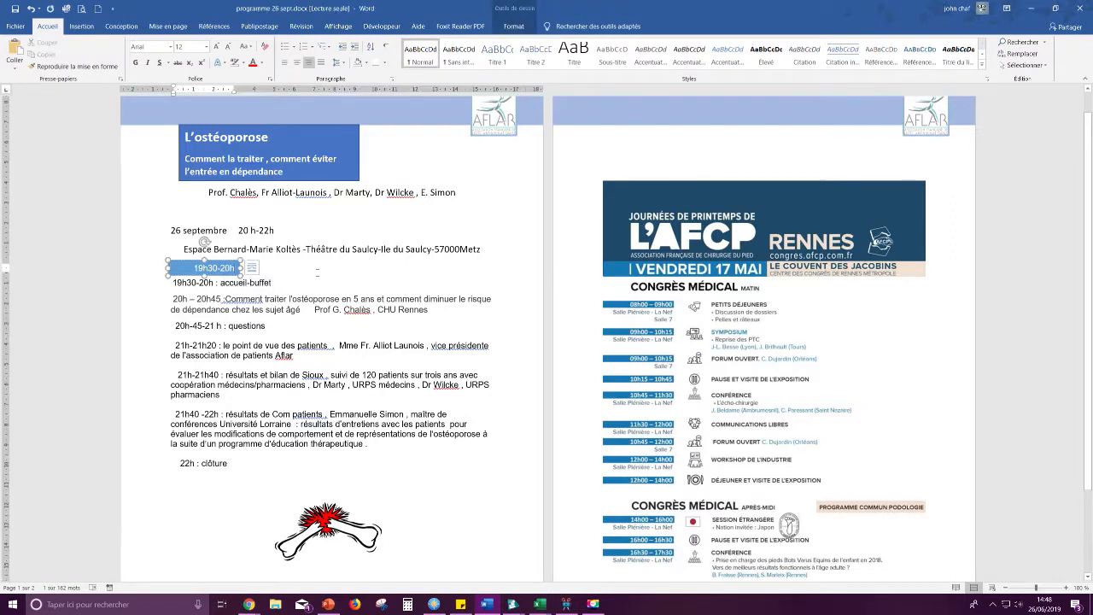
pyautogui.click(298, 272)
pyautogui.click(81, 25)
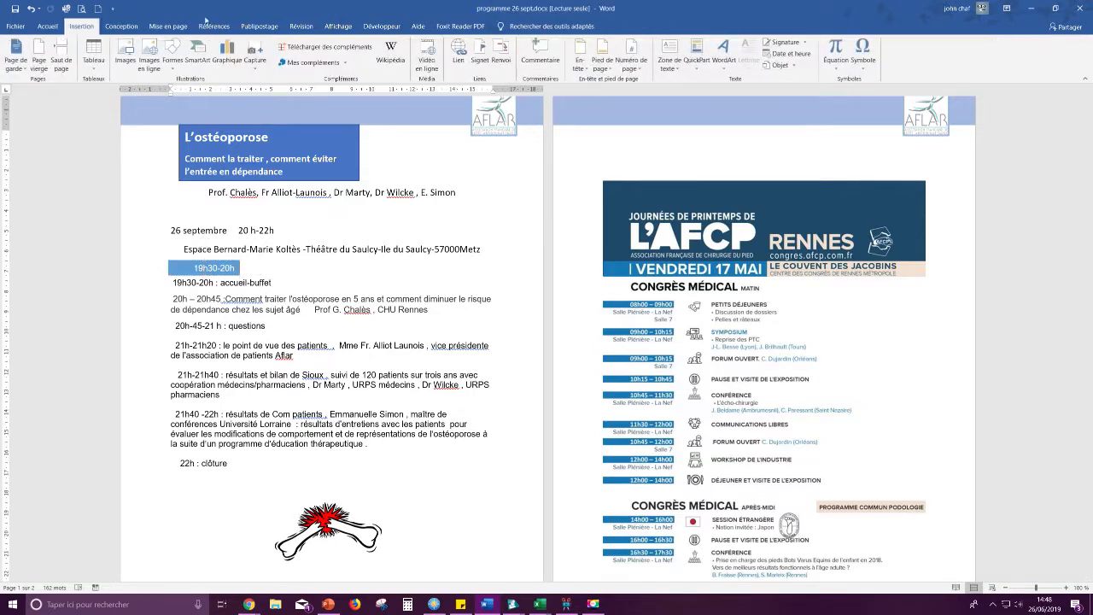
pyautogui.click(172, 56)
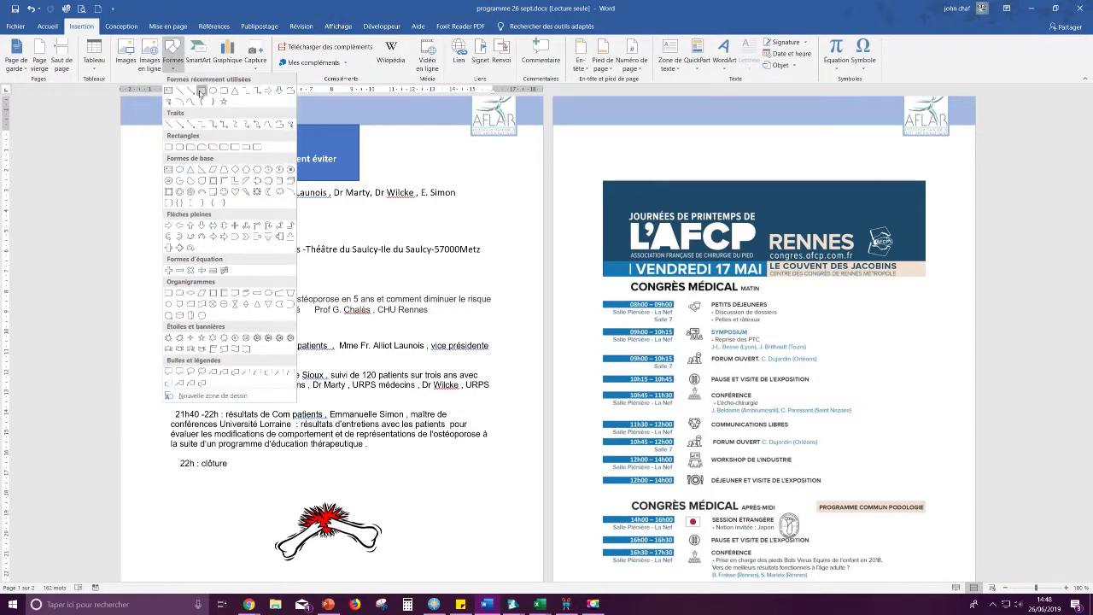
pyautogui.click(212, 90)
pyautogui.moveTo(241, 260); pyautogui.dragTo(489, 275)
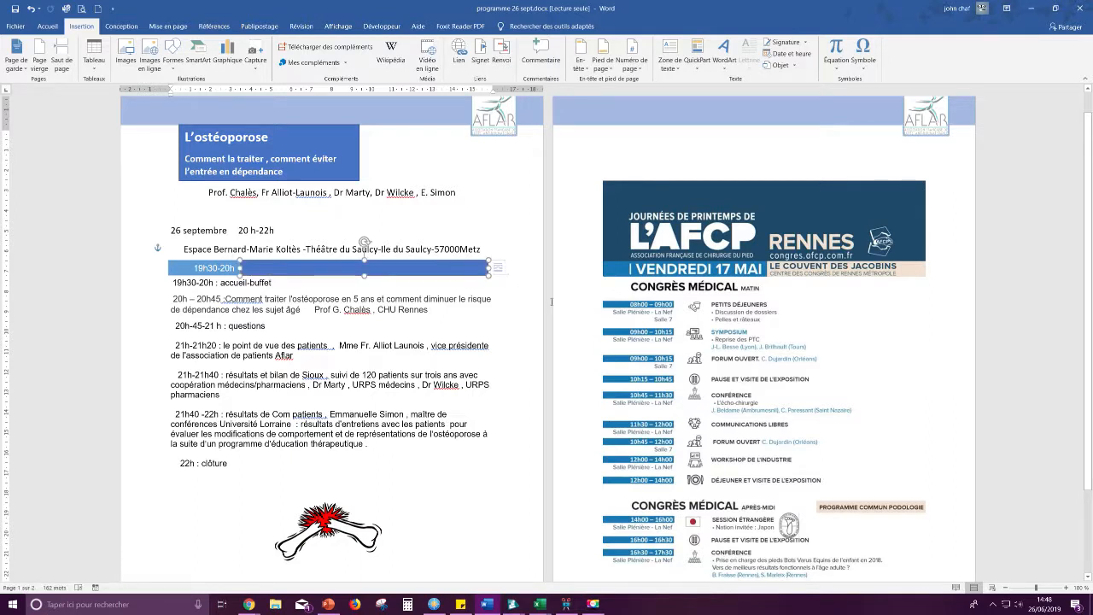
pyautogui.click(331, 279)
pyautogui.click(331, 271)
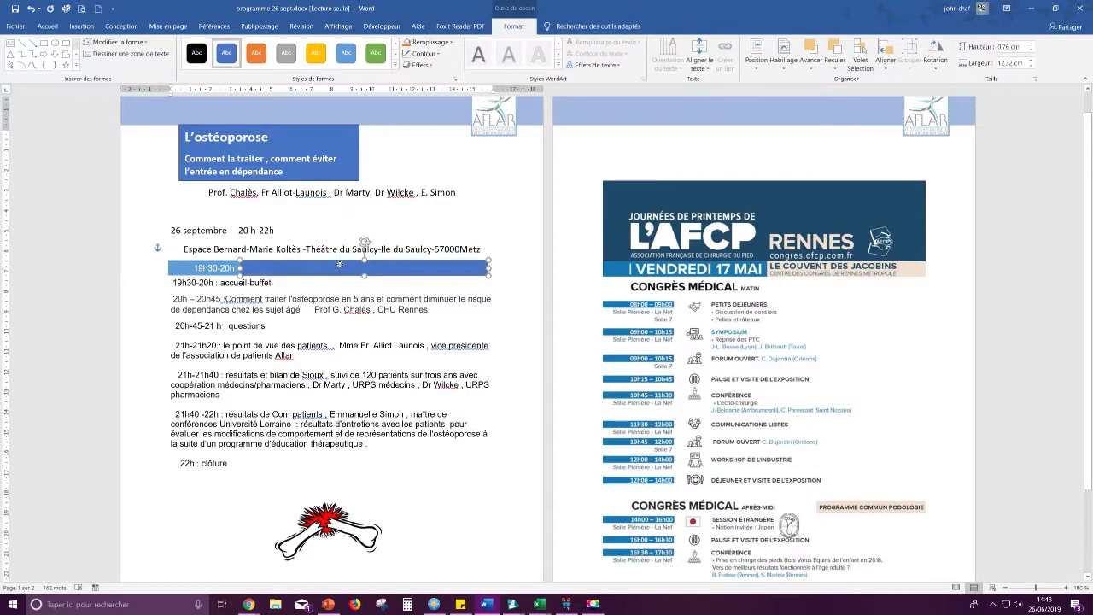
# - Remove the outline of the wide blue rectangle beside the "19h30-20h" box
pyautogui.click(502, 267)
pyautogui.scroll(3, 502, 268)
pyautogui.scroll(2, 454, 270)
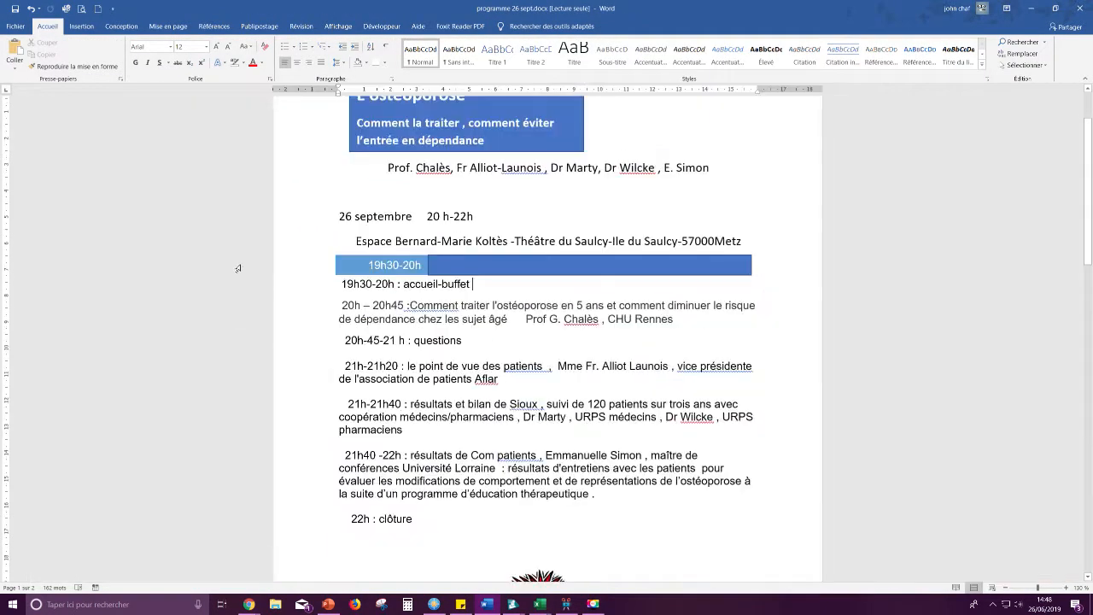
pyautogui.click(475, 266)
pyautogui.moveTo(476, 266)
pyautogui.mouseDown()
pyautogui.moveTo(487, 290)
pyautogui.moveTo(475, 265)
pyautogui.mouseUp()
pyautogui.click(399, 263)
pyautogui.click(438, 266)
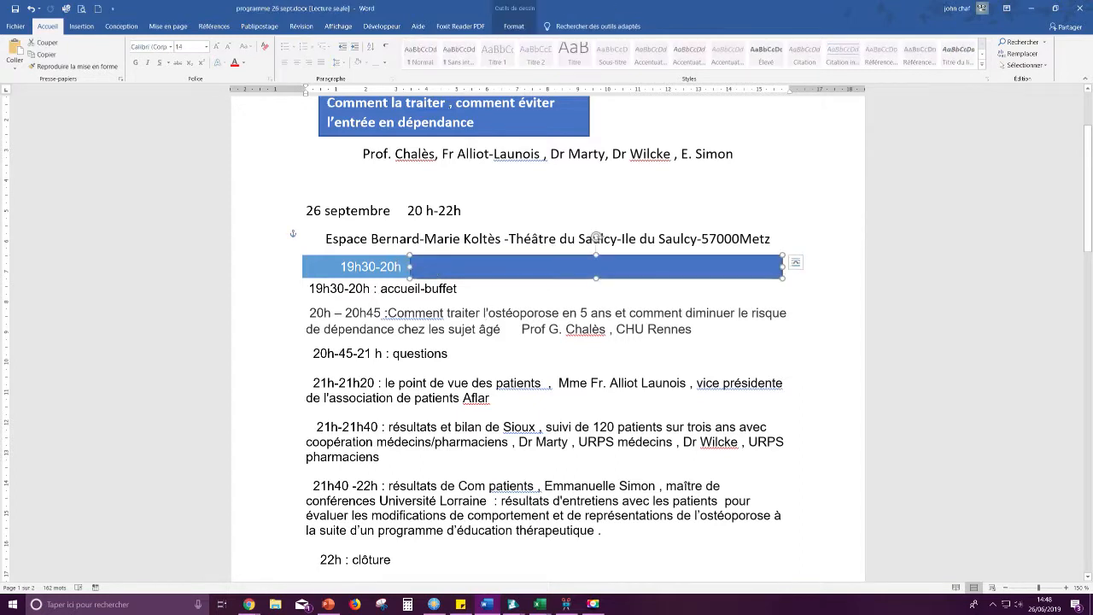
pyautogui.click(513, 25)
pyautogui.click(436, 54)
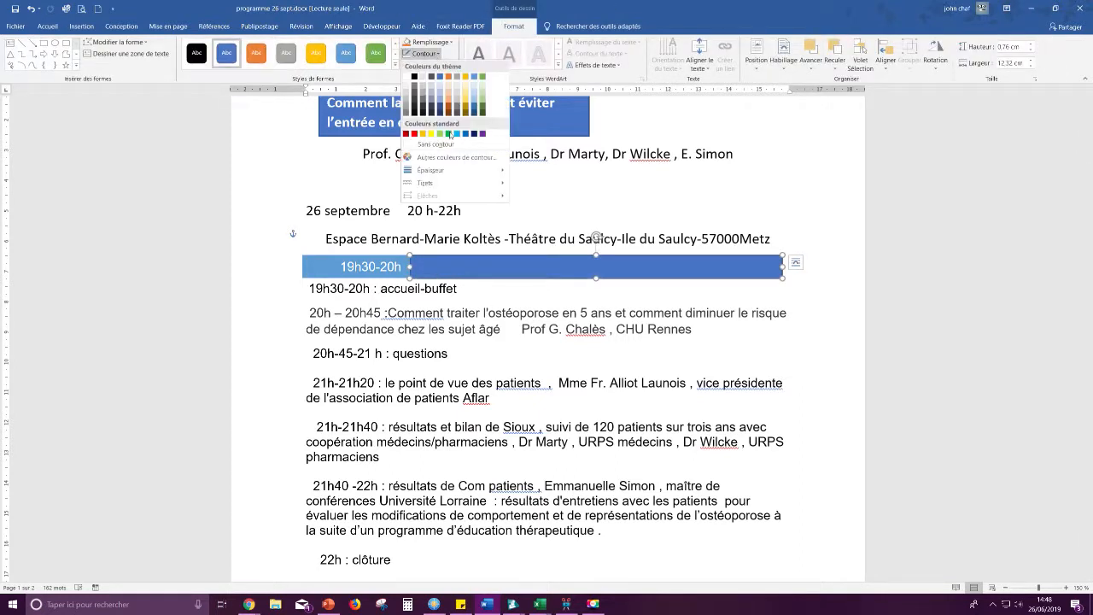
pyautogui.click(446, 144)
# - Give the wide rectangle a standard blue outline
pyautogui.click(495, 313)
pyautogui.click(455, 266)
pyautogui.click(423, 53)
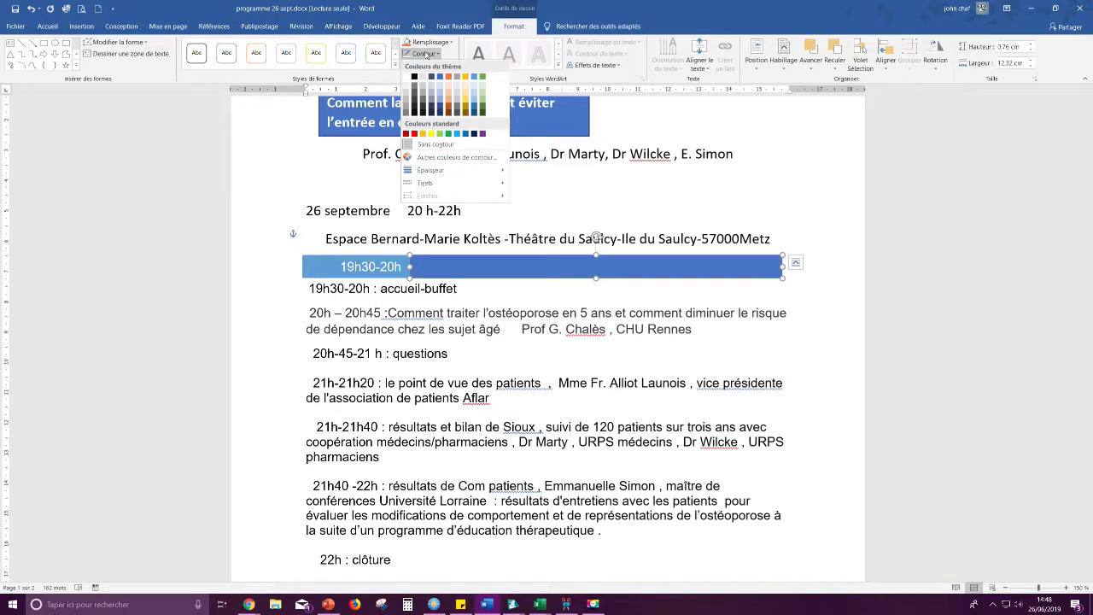
pyautogui.click(465, 134)
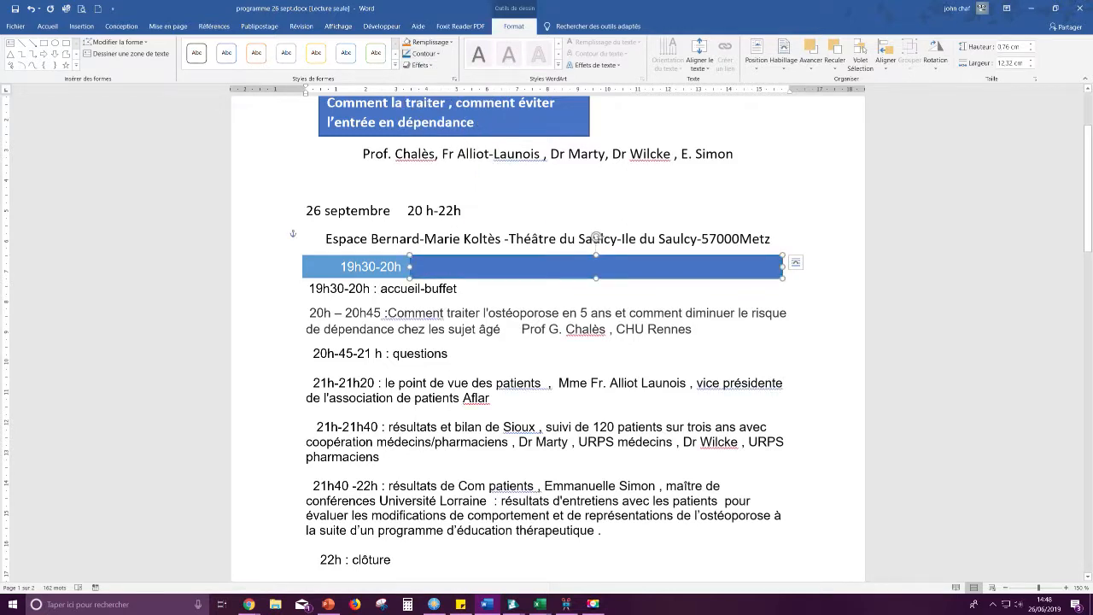
pyautogui.click(425, 53)
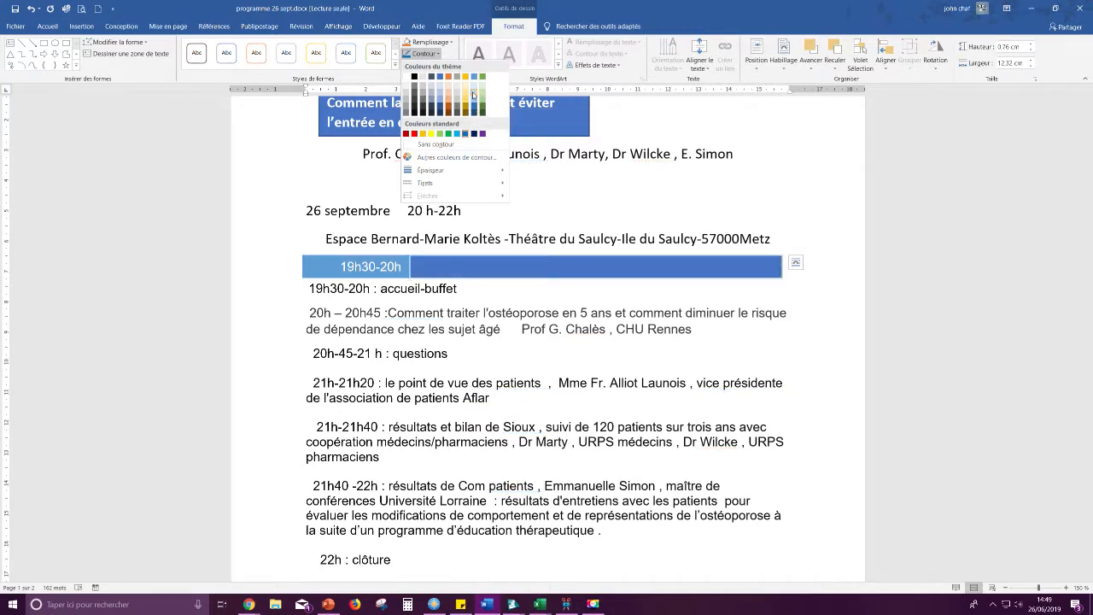
pyautogui.click(346, 267)
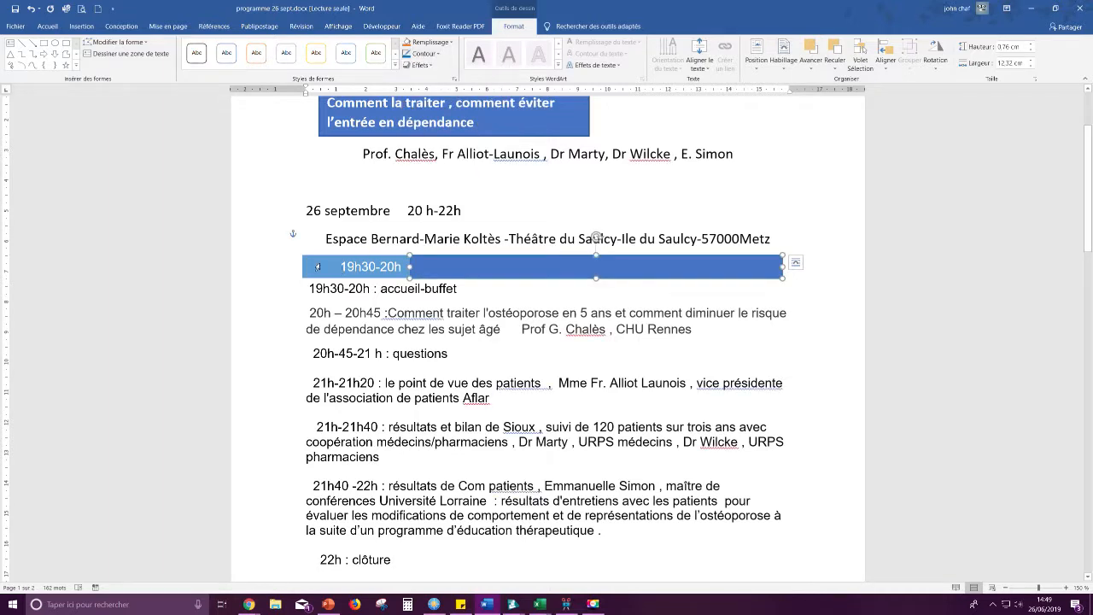
# - Change the fill of the "19h30-20h" box to a lighter theme blue
pyautogui.tripleClick(345, 267)
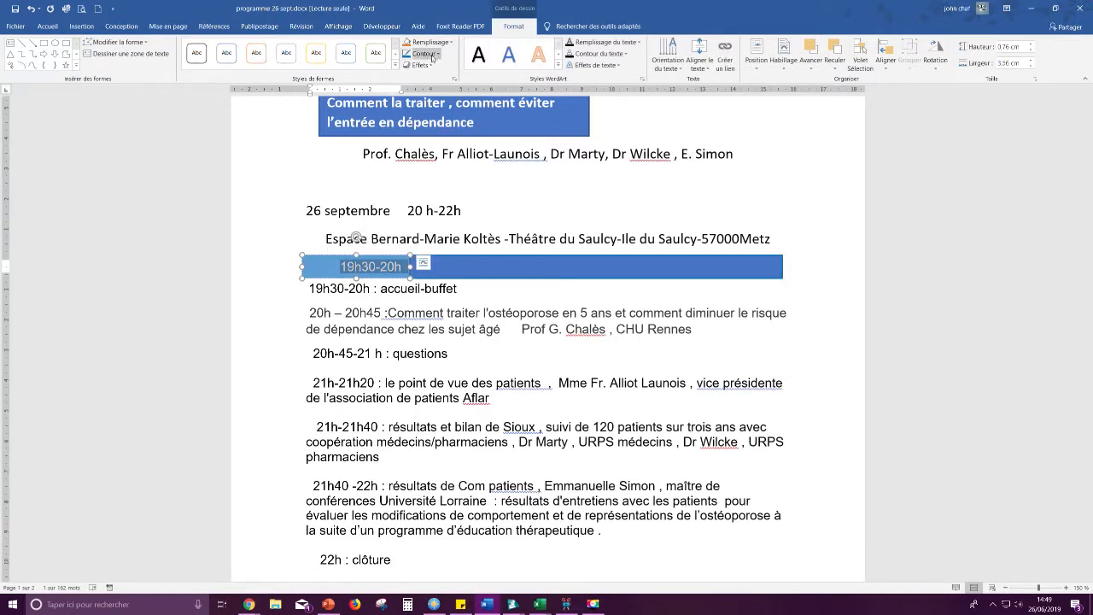
pyautogui.click(443, 42)
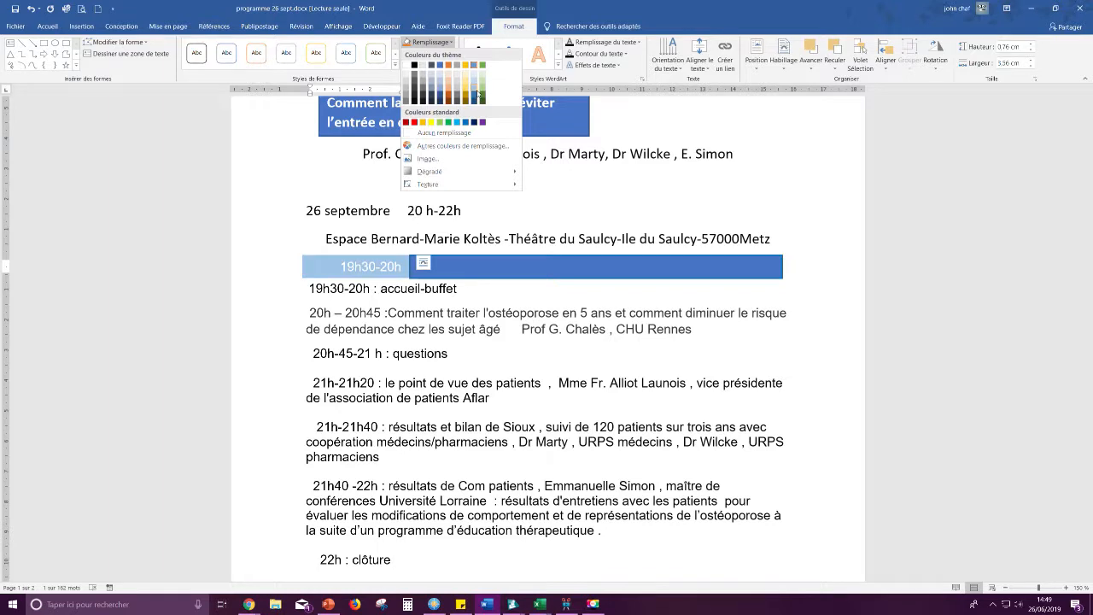
pyautogui.click(477, 94)
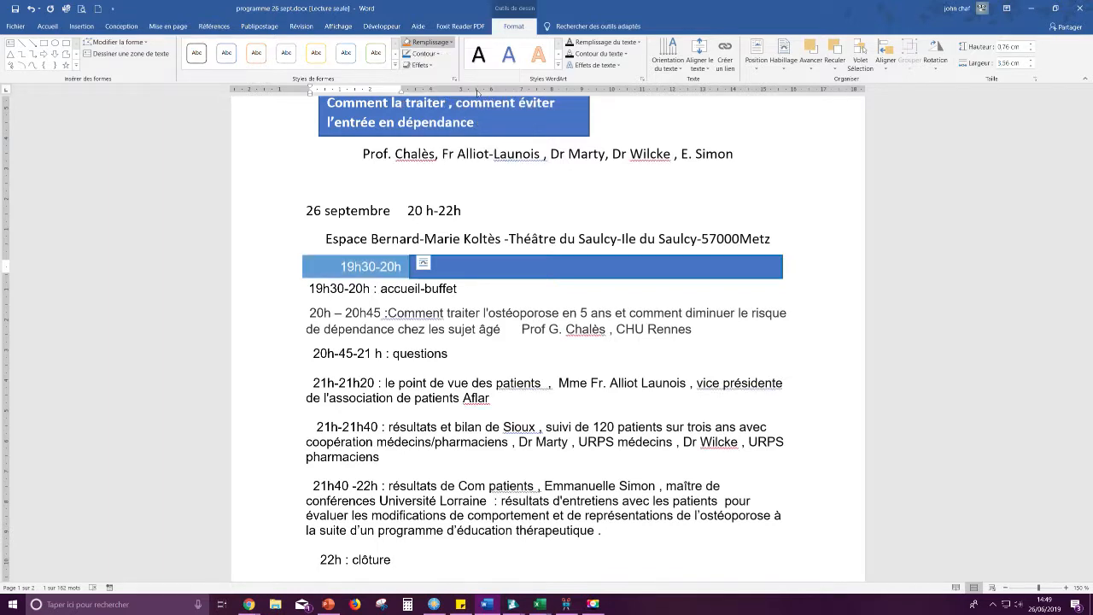
# - Outline both the wide rectangle and the "19h30-20h" box in the same lighter theme blue
pyautogui.click(477, 276)
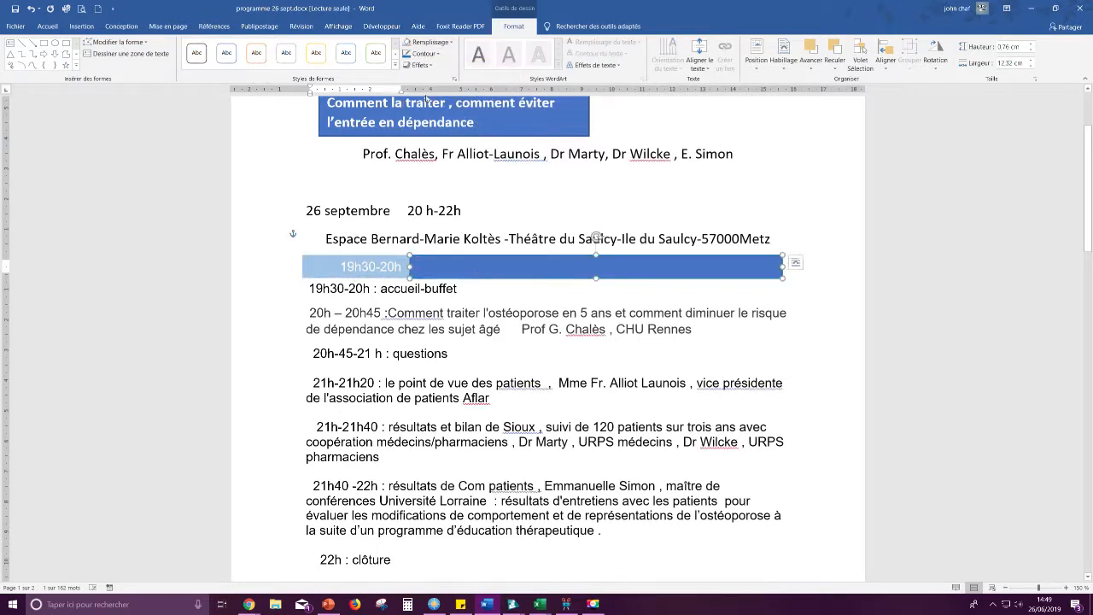
pyautogui.click(433, 54)
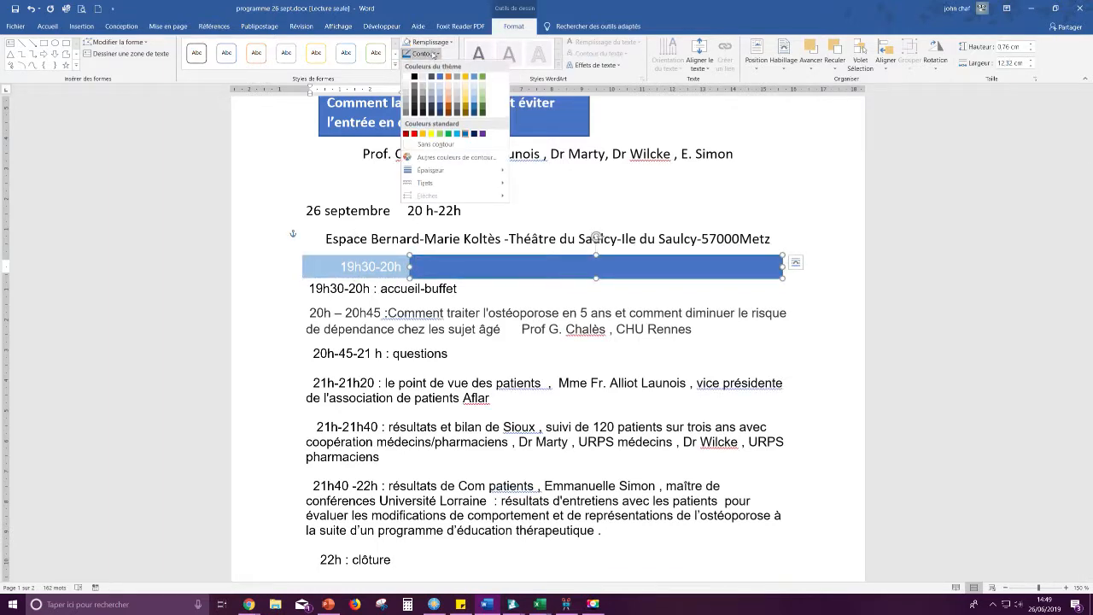
pyautogui.click(476, 103)
pyautogui.tripleClick(335, 266)
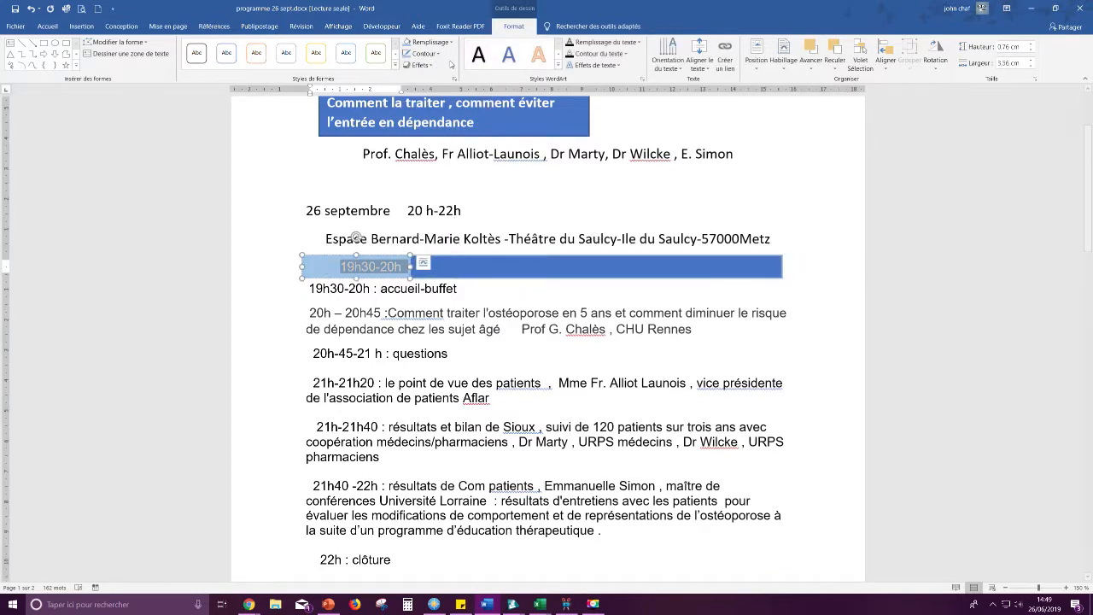
pyautogui.click(424, 53)
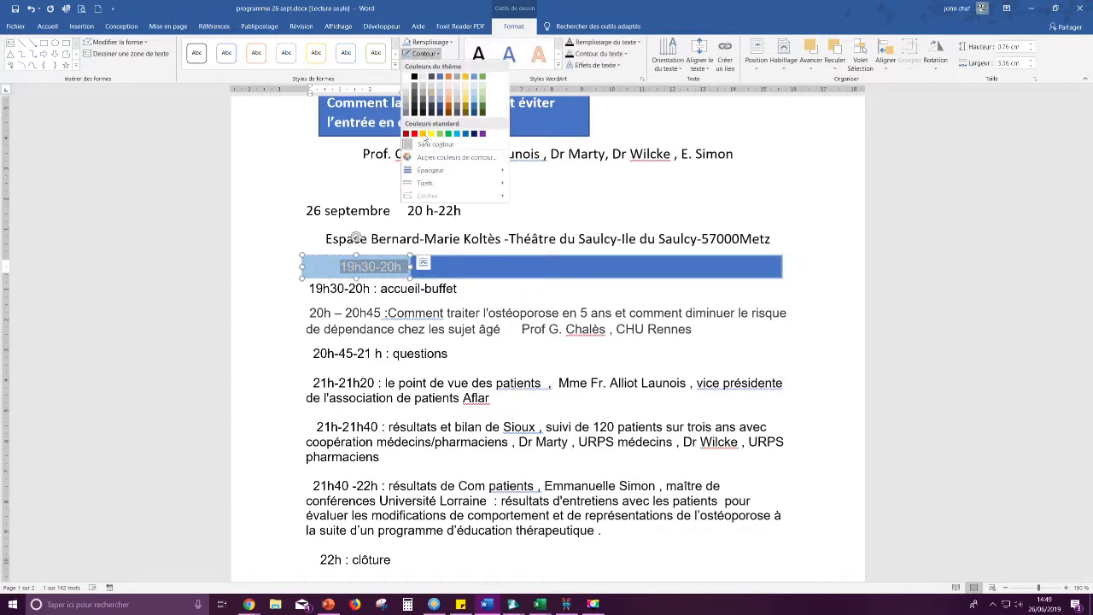
pyautogui.click(474, 100)
# - Remove the fill of the wide rectangle beside the "19h30-20h" box
pyautogui.click(473, 287)
pyautogui.click(491, 265)
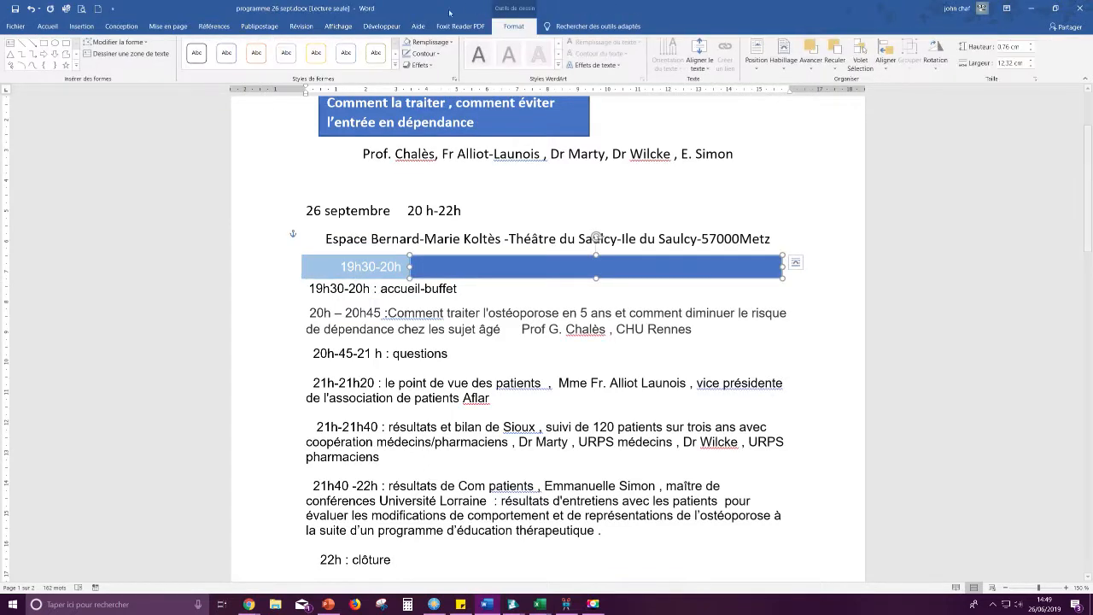
pyautogui.click(446, 43)
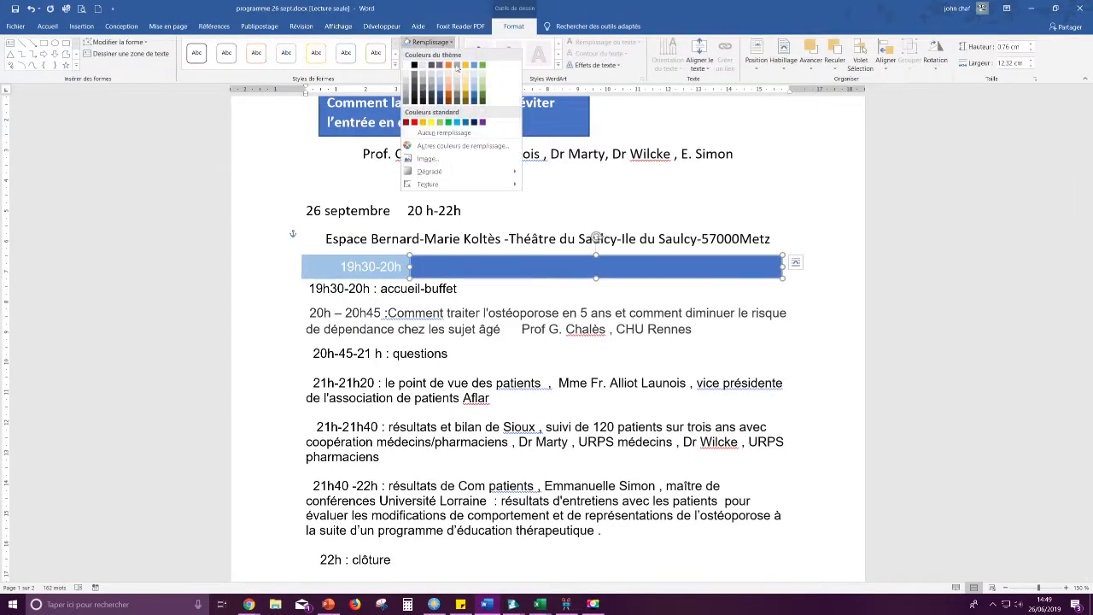
pyautogui.click(441, 134)
# - Move the "accueil-buffet" text beside the "19h30-20h" box, capitalise it as "Accueil-buffet", and delete the leftover text of the original line
pyautogui.moveTo(435, 293); pyautogui.dragTo(381, 288)
pyautogui.hotkey('ctrl', 'x')
pyautogui.click(447, 266)
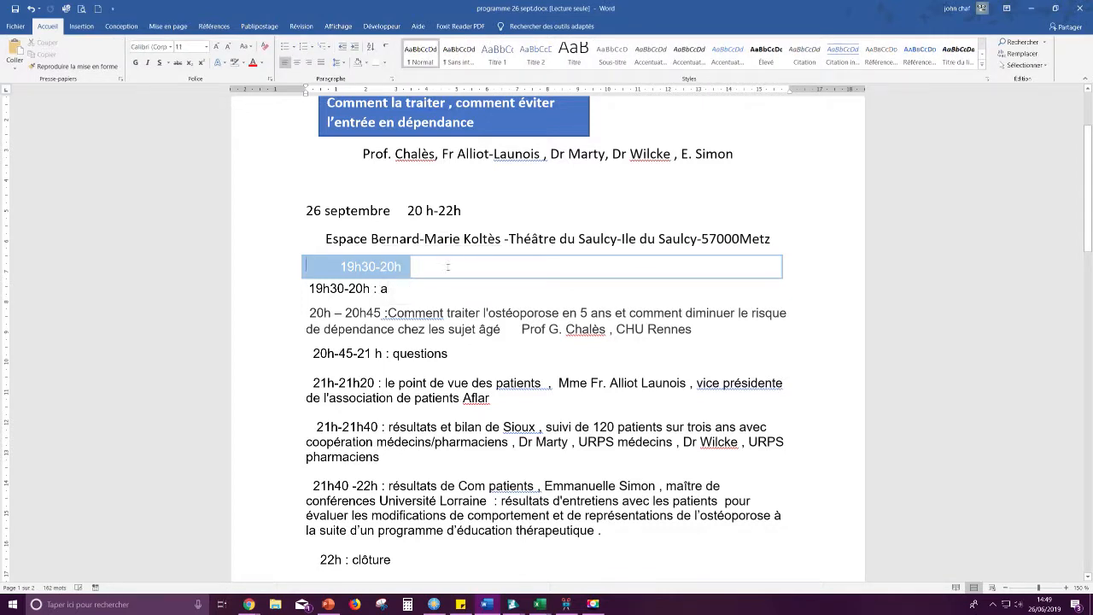
pyautogui.hotkey('ctrl', 'v')
pyautogui.click(448, 265)
pyautogui.write('A')
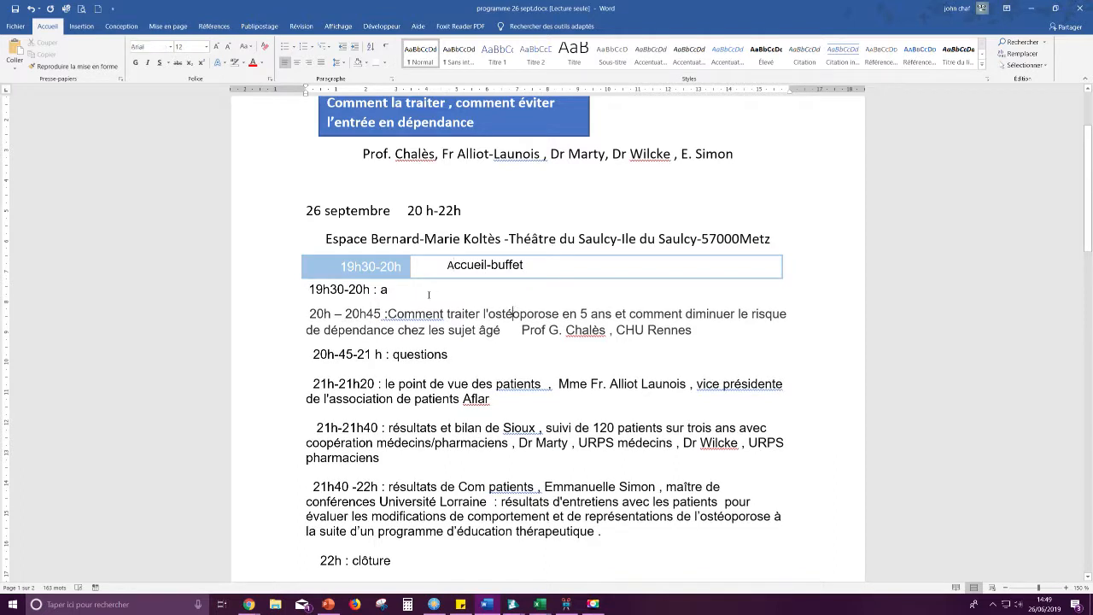
pyautogui.moveTo(389, 290); pyautogui.dragTo(300, 296)
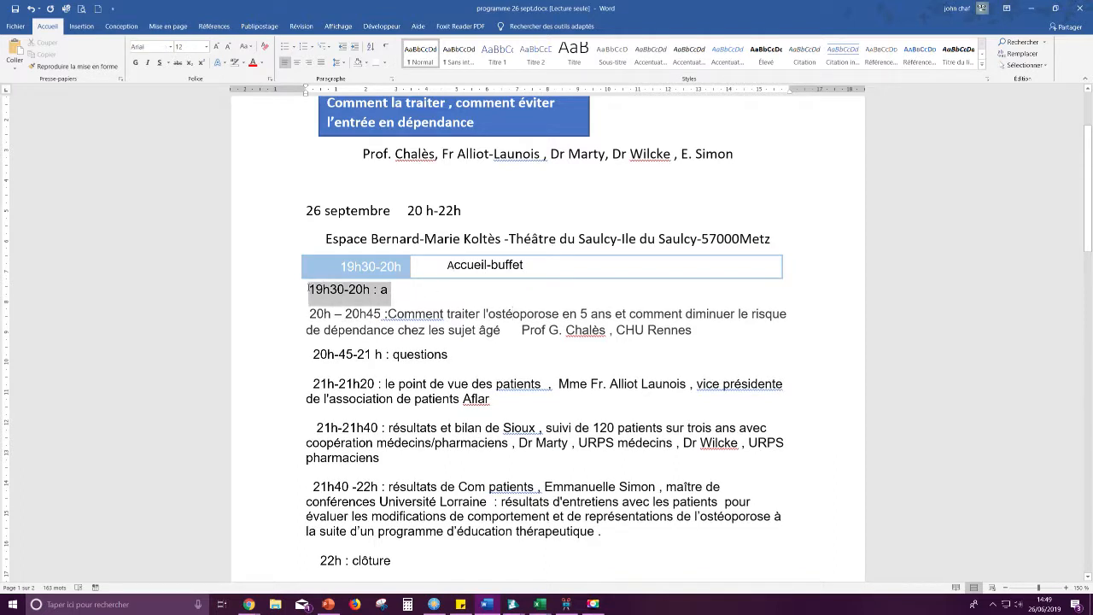
pyautogui.press('BackSpace')
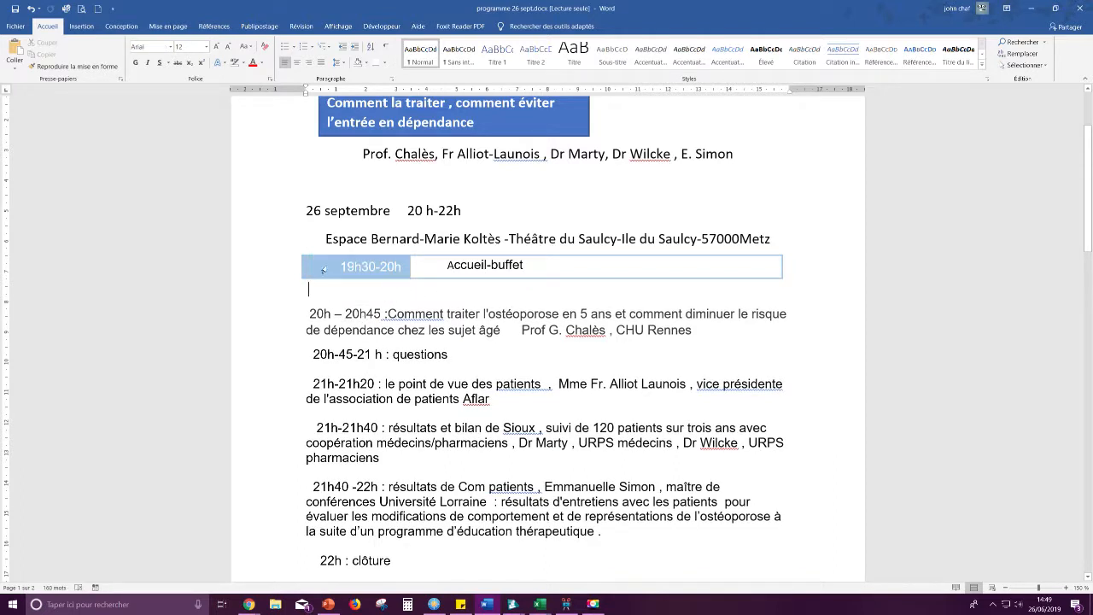
# - Select the "19h30-20h" box and its wide outlined rectangle together, and paste a copy of both above the "20h – 20h45" line
pyautogui.click(322, 270)
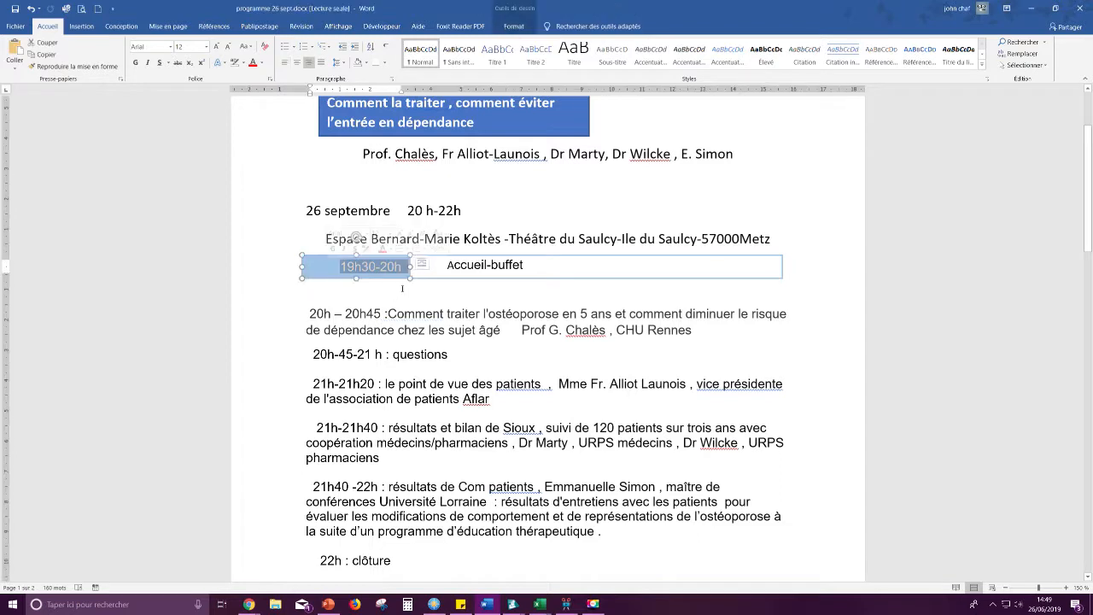
pyautogui.click(492, 282)
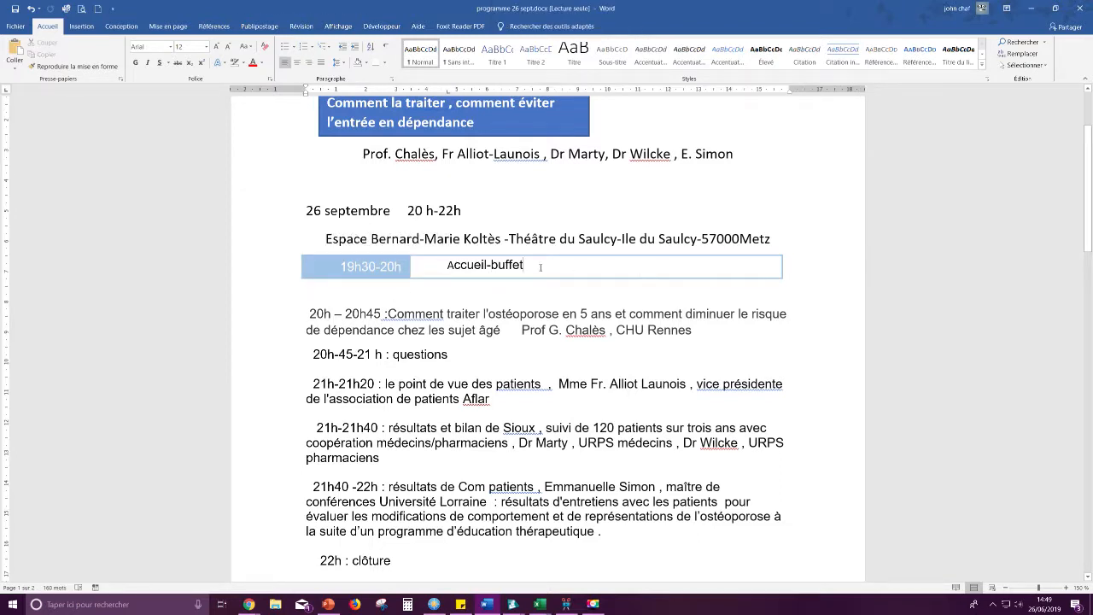
pyautogui.click(344, 270)
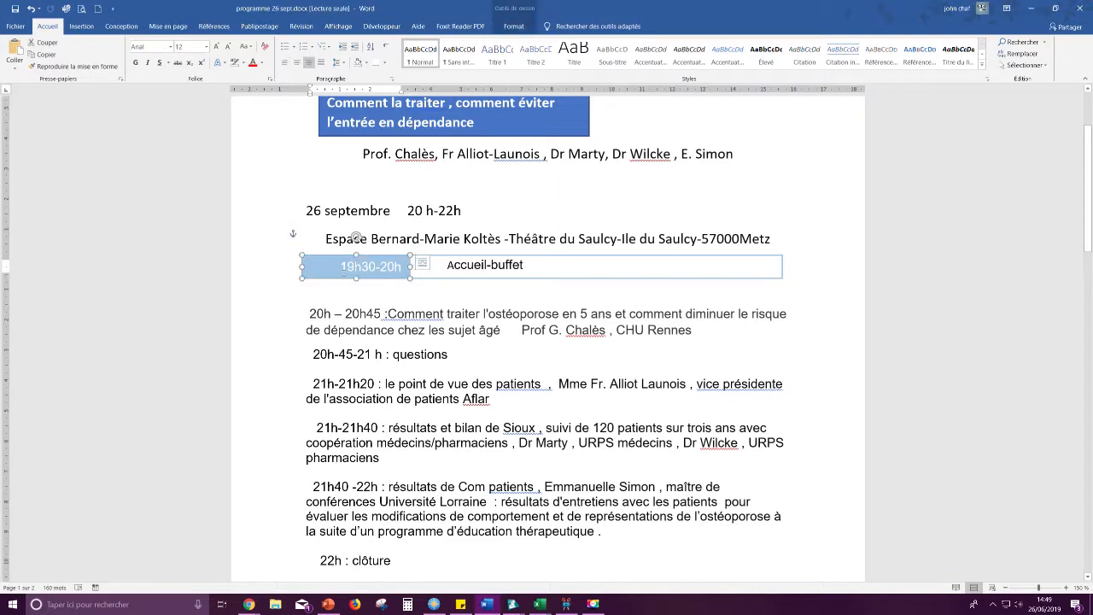
pyautogui.click(448, 279)
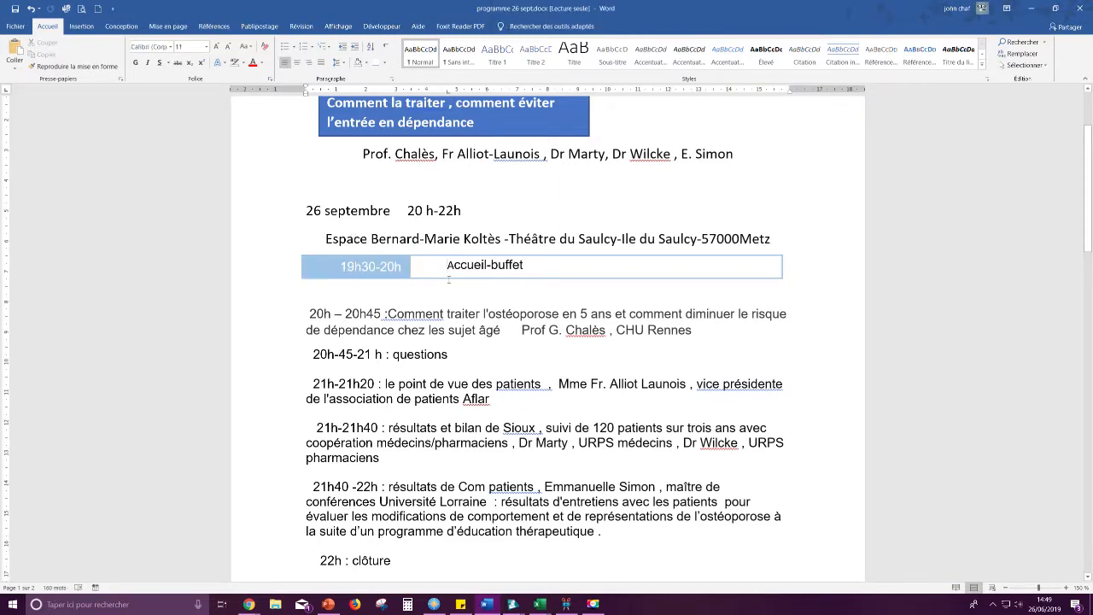
pyautogui.click(506, 278)
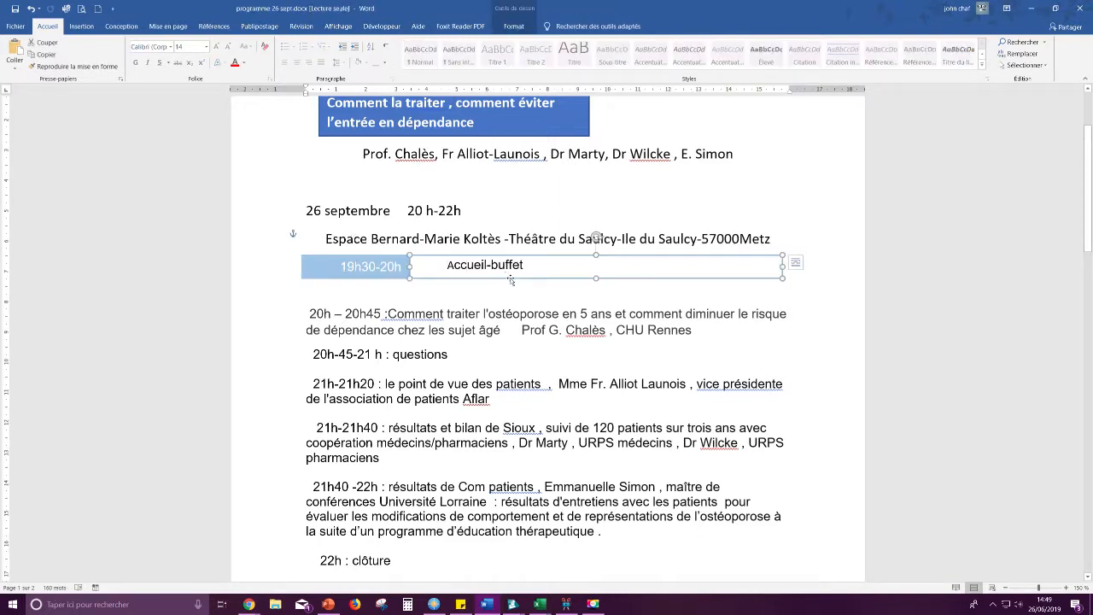
pyautogui.keyDown('shift'); pyautogui.click(382, 279); pyautogui.keyUp('shift')
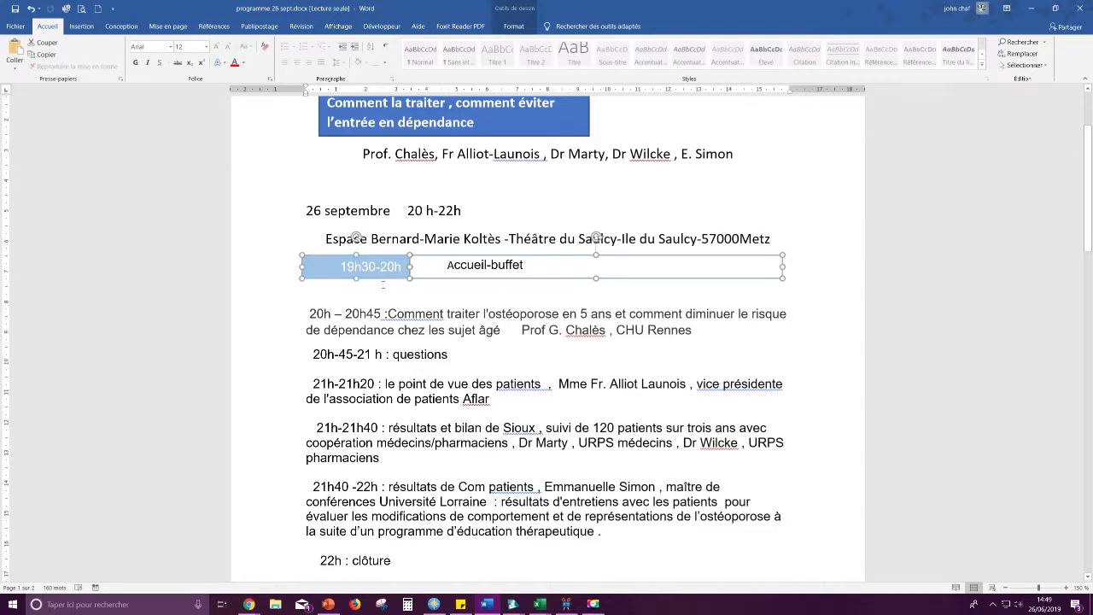
pyautogui.hotkey('ctrl', 'c')
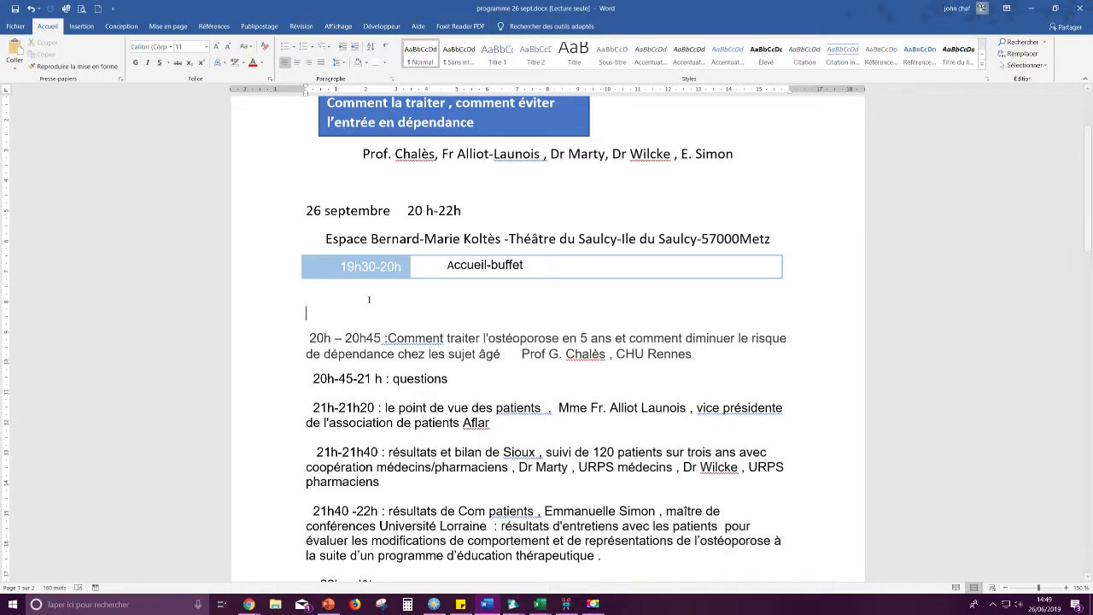
pyautogui.hotkey('ctrl', 'v')
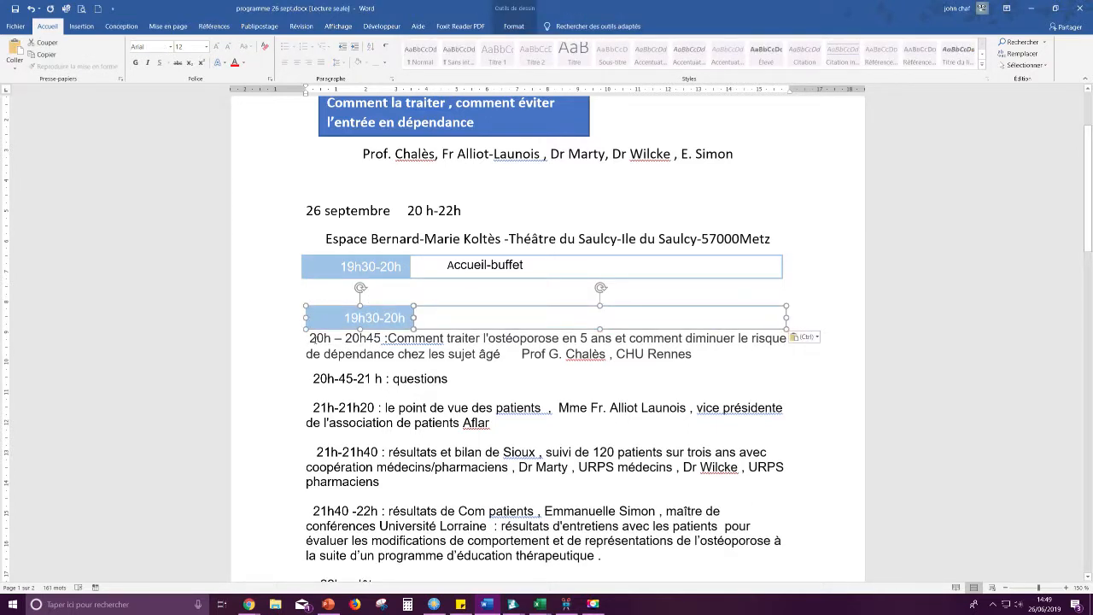
# - Replace the text in the wide "21h40 -22h" box with the description copied from the original 21h40 -22h entry, beginning with a capital "Résultats"
pyautogui.scroll(-1, 385, 373)
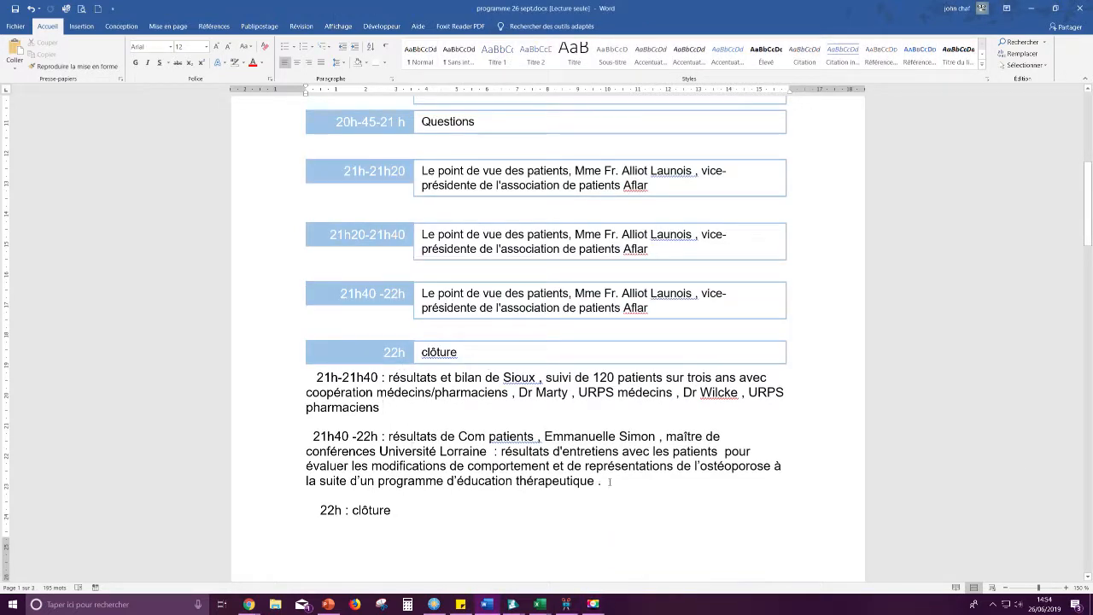
pyautogui.moveTo(606, 481); pyautogui.dragTo(389, 437)
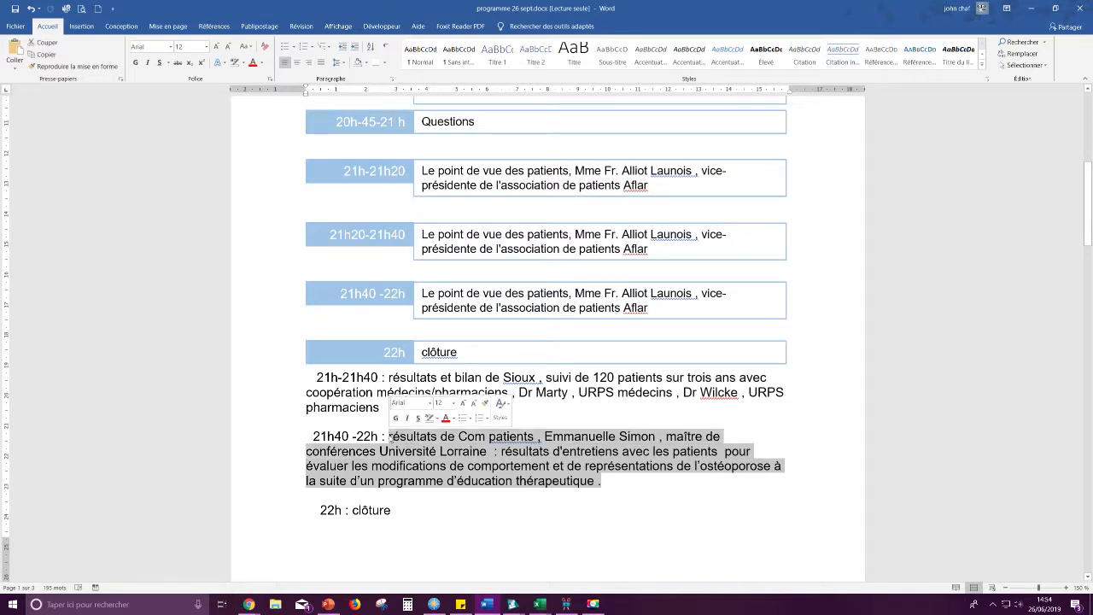
pyautogui.click(658, 311)
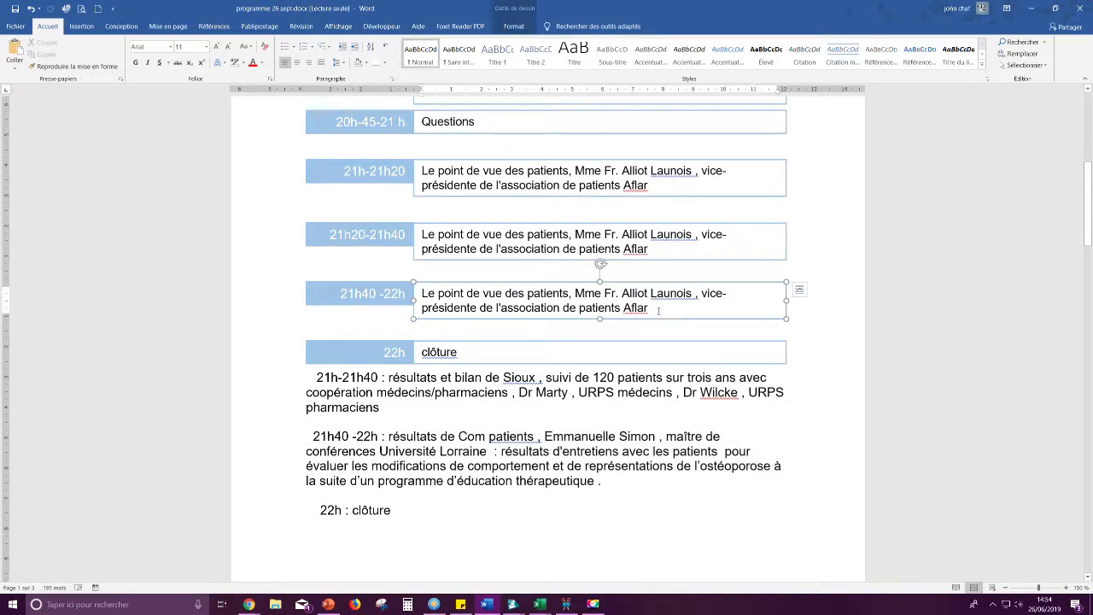
pyautogui.moveTo(657, 310); pyautogui.dragTo(481, 293)
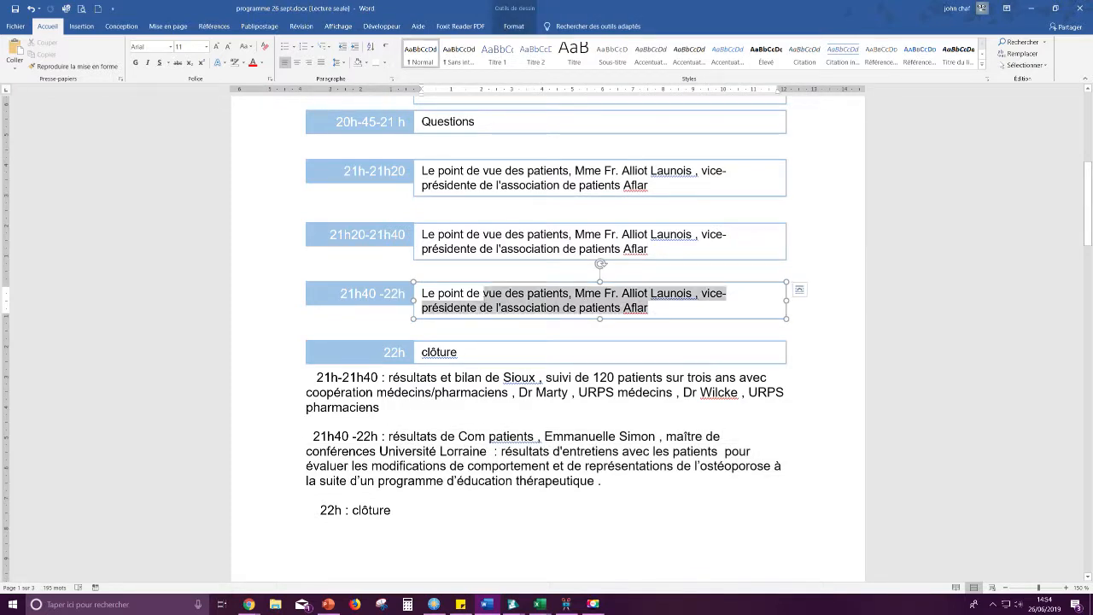
pyautogui.click(544, 293)
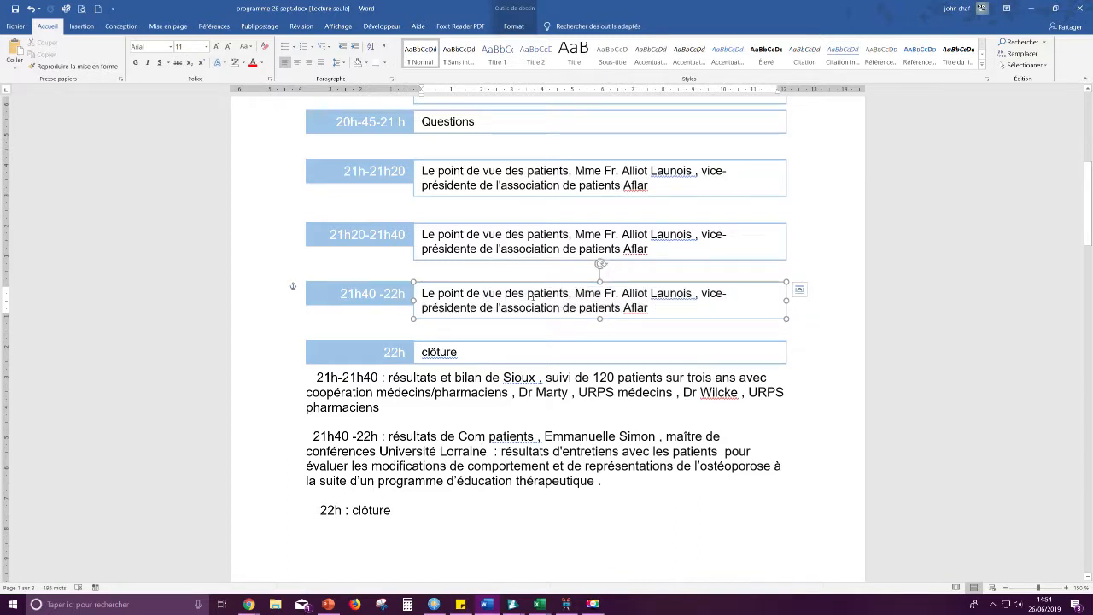
pyautogui.hotkey('ctrl', 'a')
pyautogui.press('Delete')
pyautogui.hotkey('ctrl', 'v')
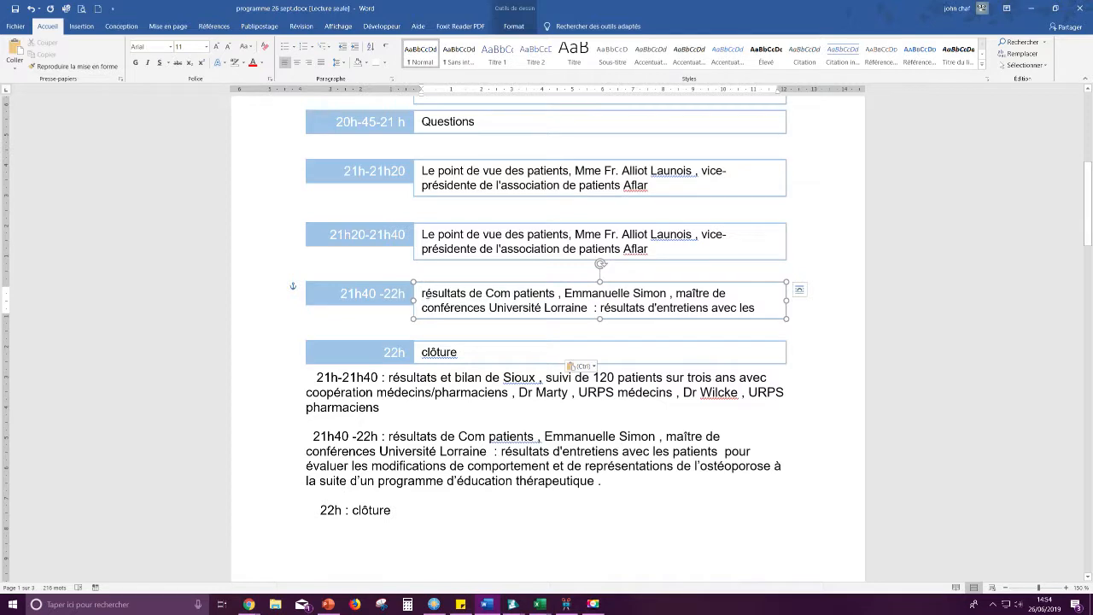
pyautogui.press('Delete')
pyautogui.write('R')
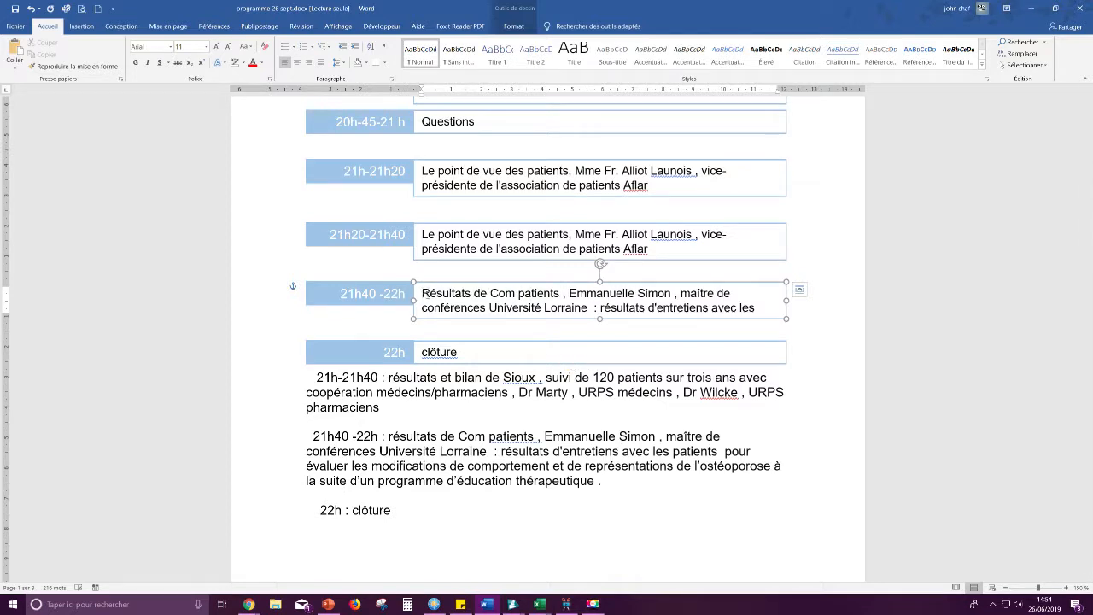
# - Replace the text in the wide "21h20-21h40" box with the Sioux results description copied from the original 21h-21h40 entry, beginning with a capital "Résultats"
pyautogui.click(605, 236)
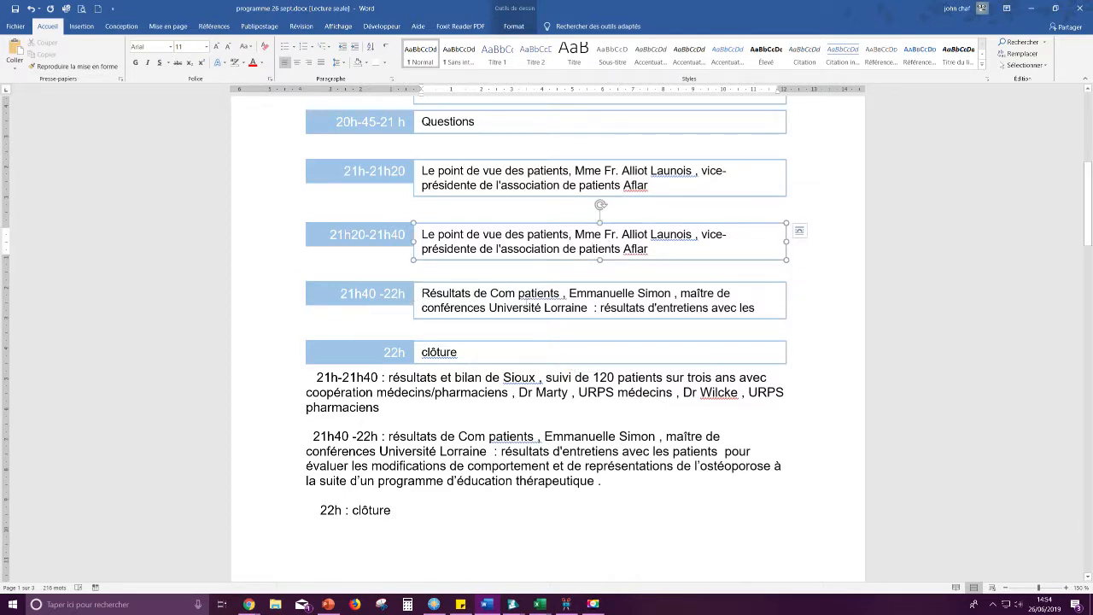
pyautogui.moveTo(386, 407); pyautogui.dragTo(388, 376)
pyautogui.hotkey('ctrl', 'c')
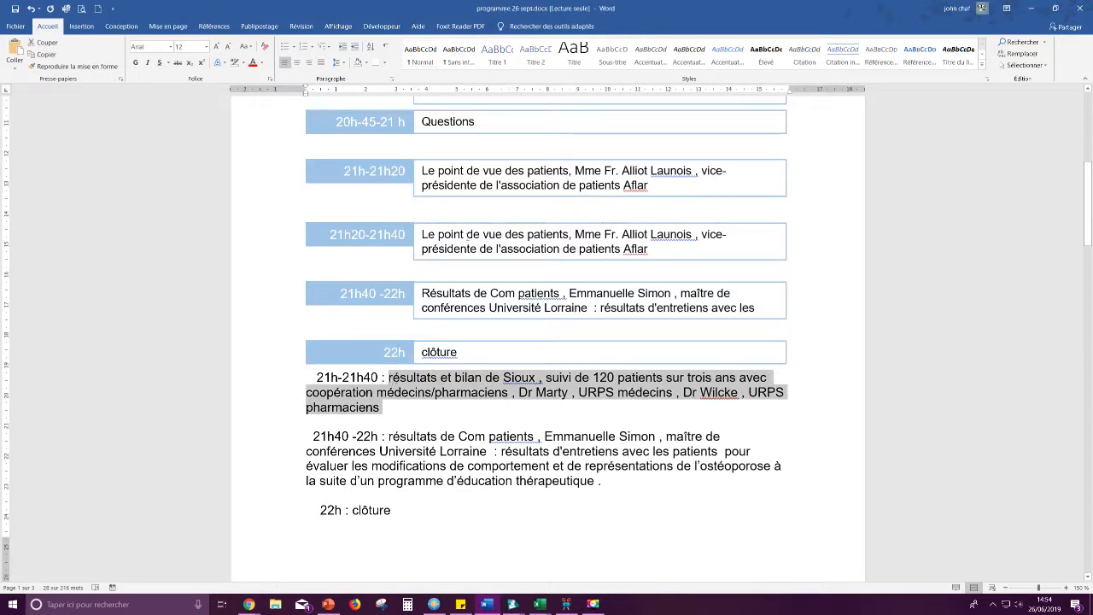
pyautogui.click(470, 236)
pyautogui.tripleClick(468, 237)
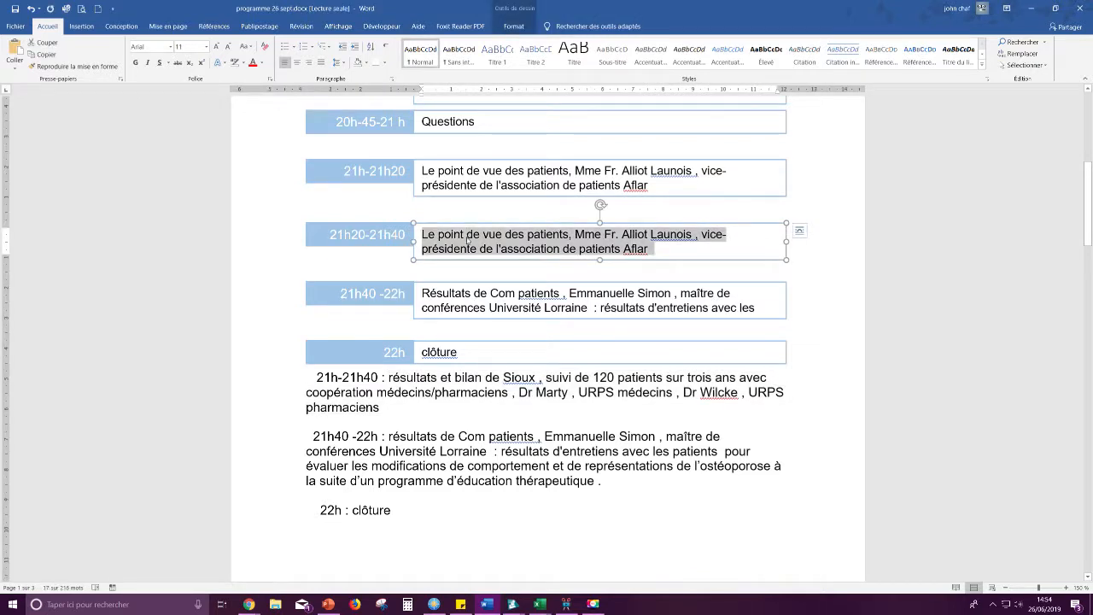
pyautogui.hotkey('ctrl', 'v')
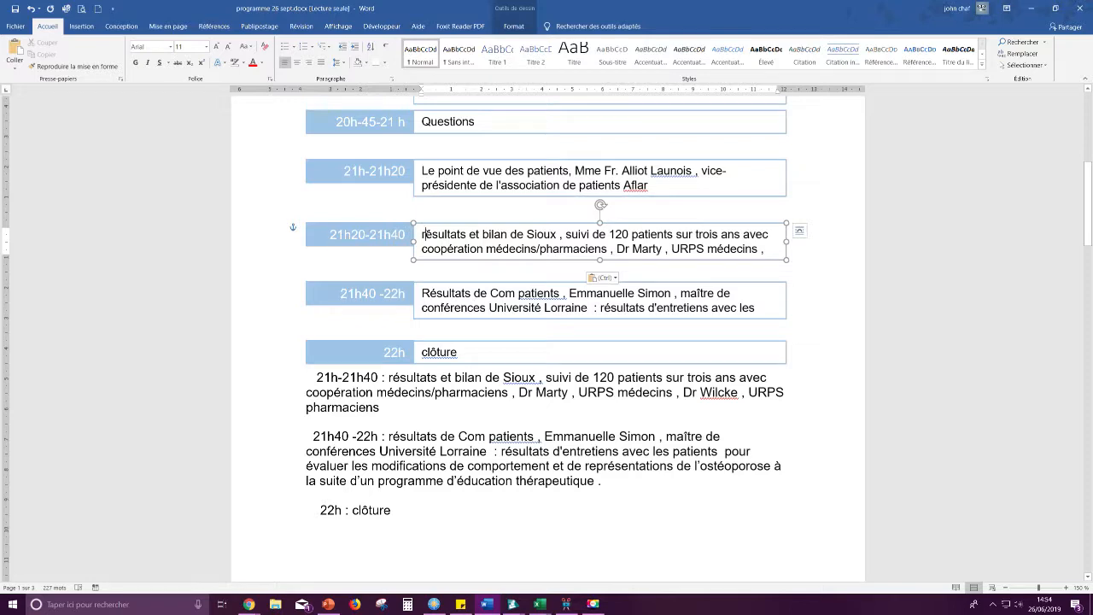
pyautogui.click(424, 234)
pyautogui.press('Delete')
pyautogui.write('R')
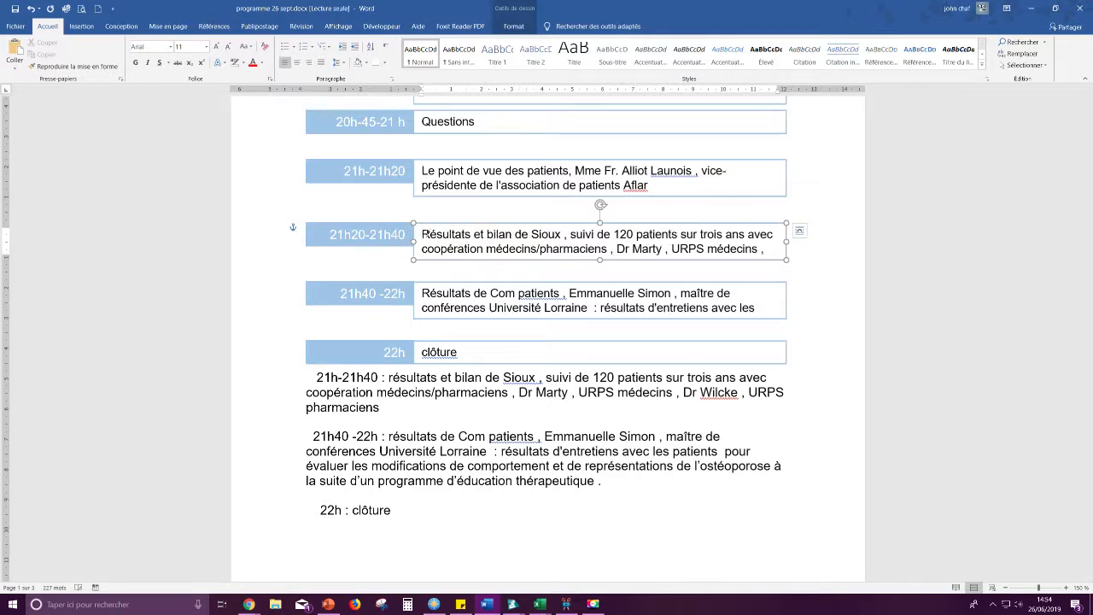
# - Correct the time label in the blue box beside "Questions" to read "20h45-21h"
pyautogui.scroll(4, 546, 342)
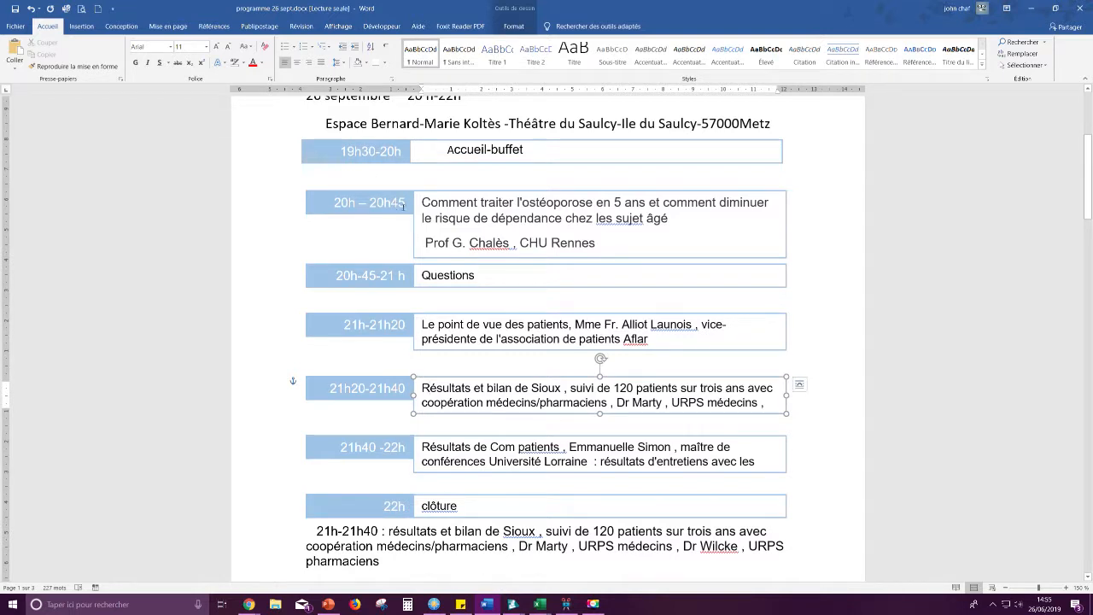
pyautogui.scroll(-1, 413, 249)
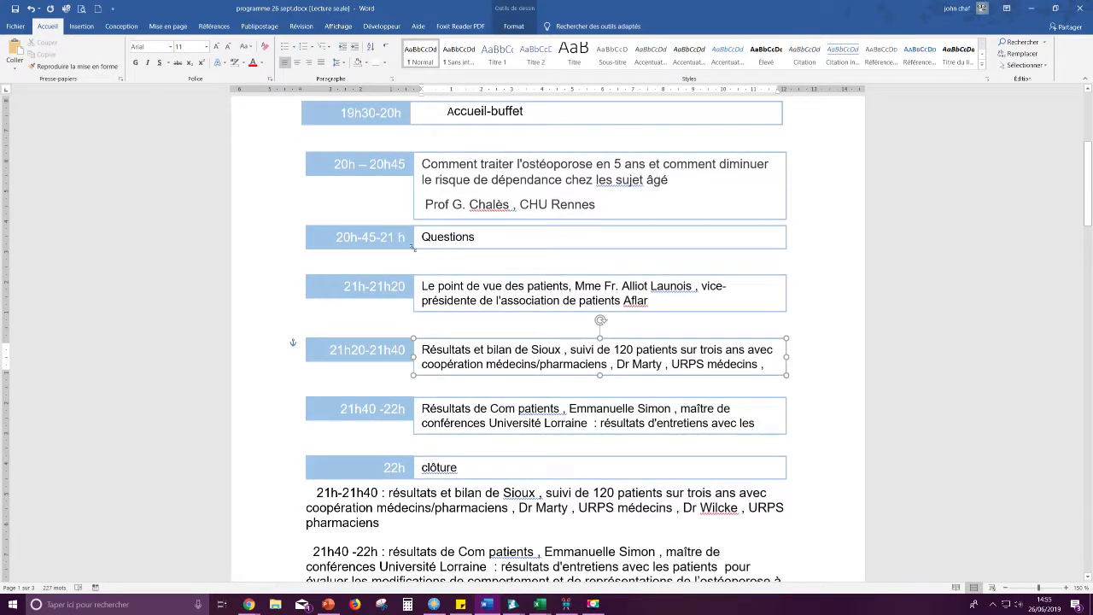
pyautogui.click(401, 249)
pyautogui.click(398, 237)
pyautogui.press('BackSpace')
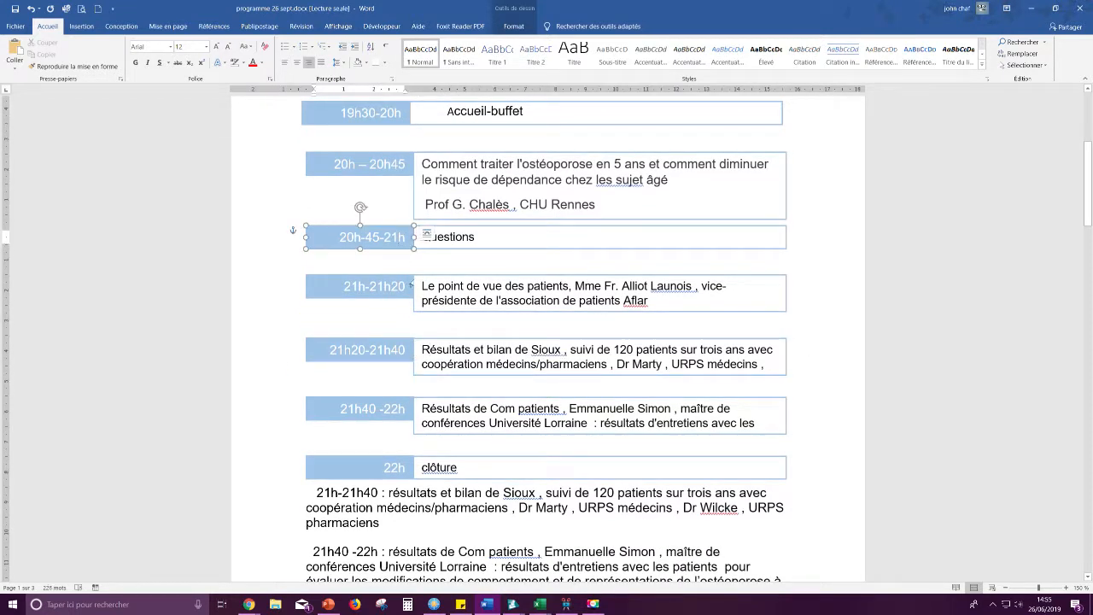
pyautogui.press('BackSpace')
# - Delete the leftover original text lines for 21h-21h40, 21h40 -22h and 22h below the "clôture" box
pyautogui.scroll(-3, 391, 350)
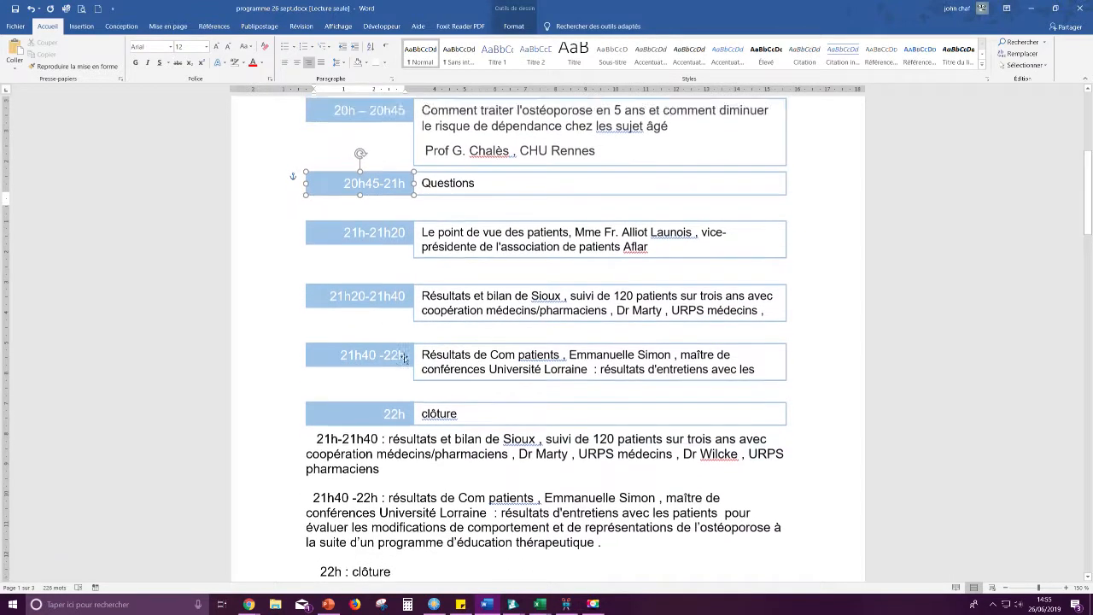
pyautogui.scroll(3, 377, 299)
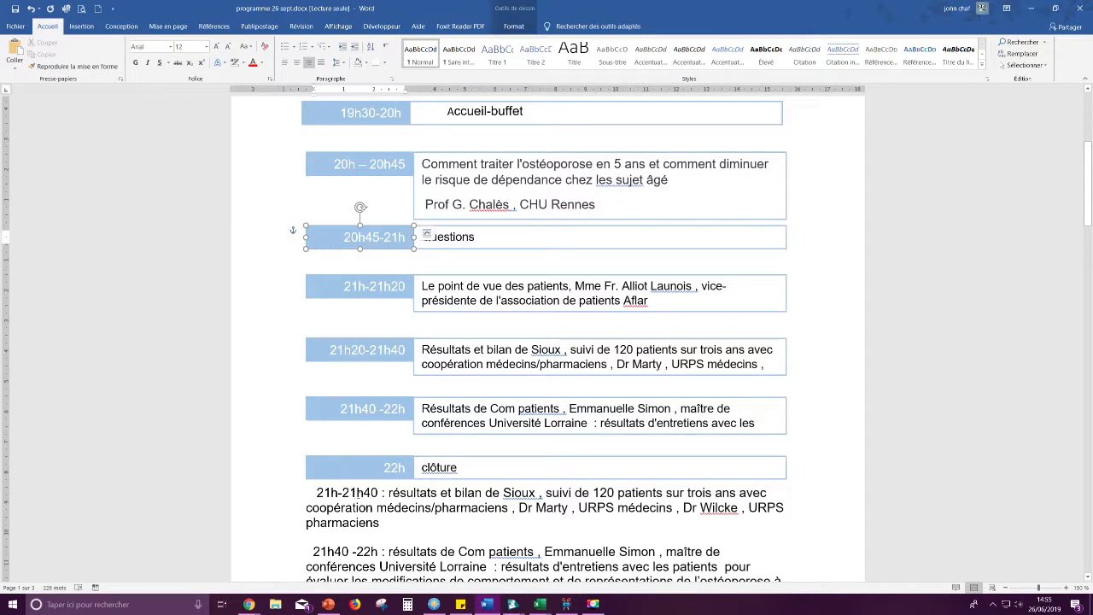
pyautogui.click(331, 493)
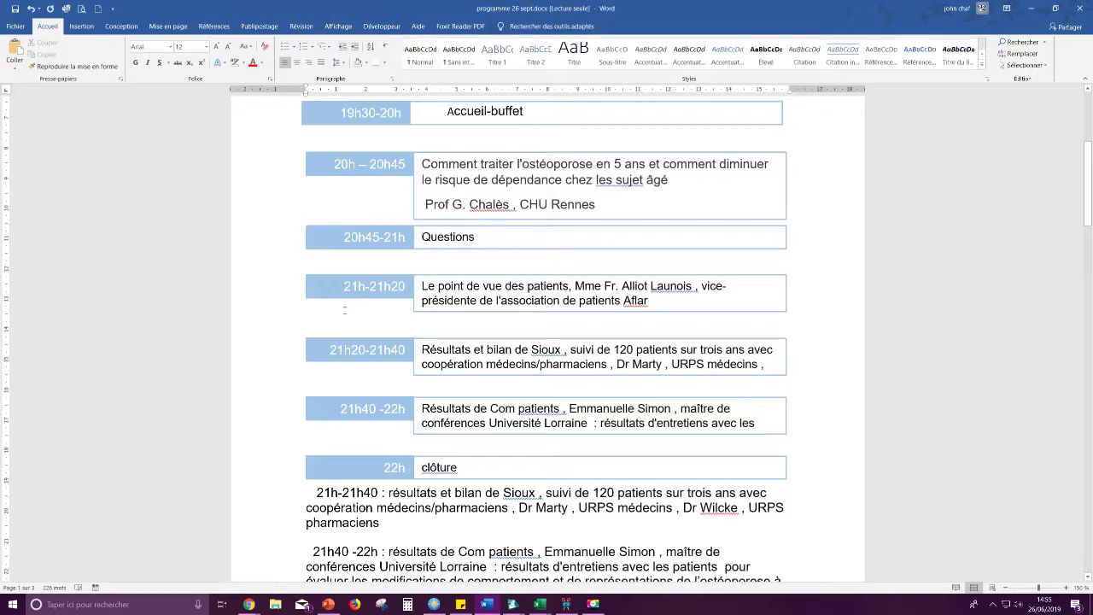
pyautogui.scroll(-2, 352, 489)
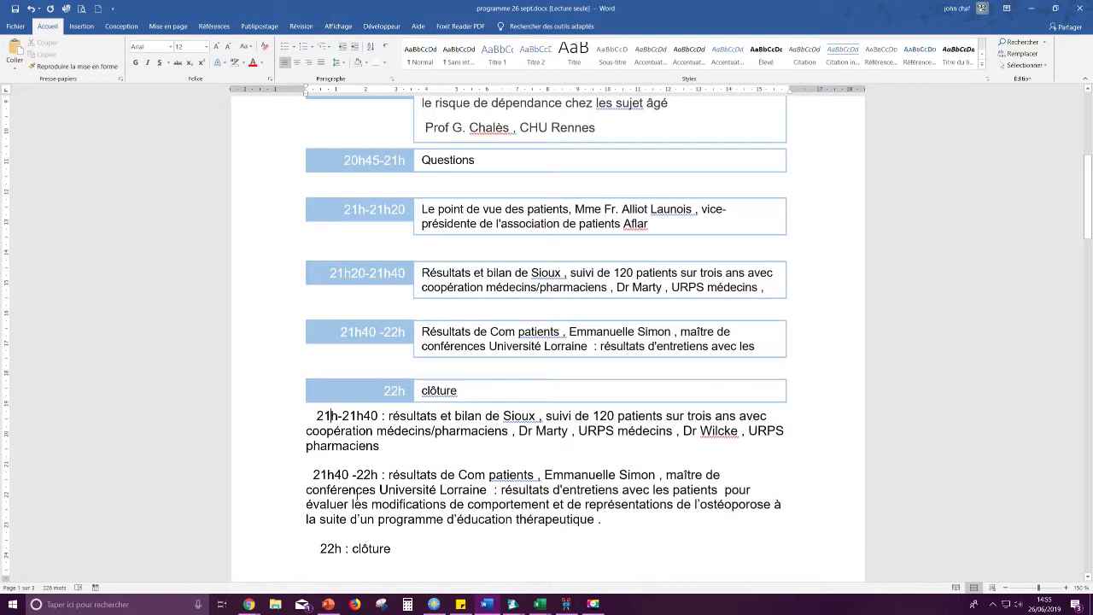
pyautogui.scroll(2, 370, 329)
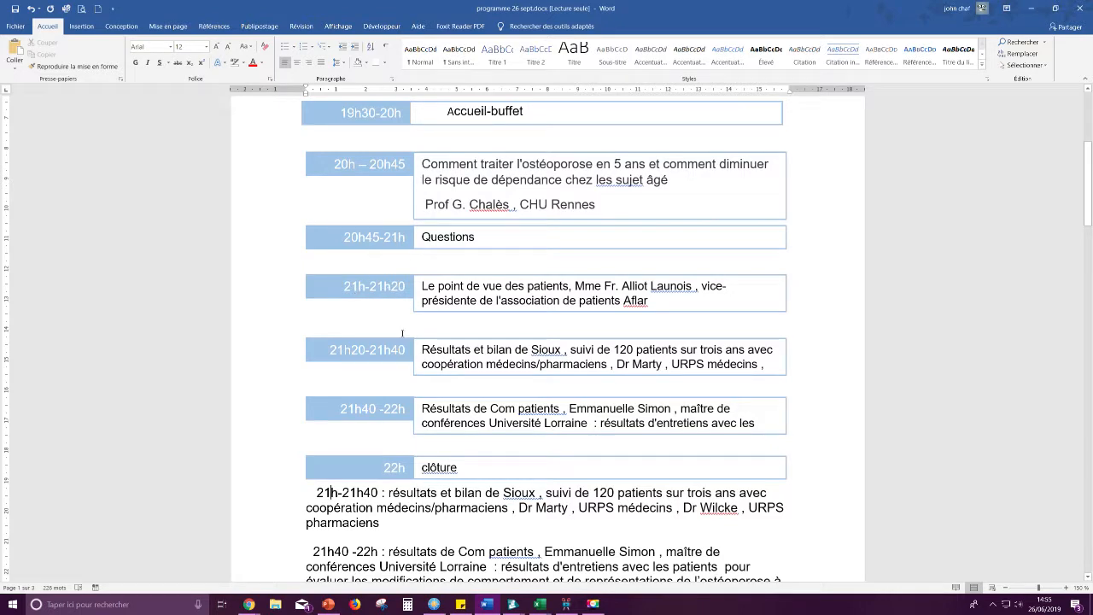
pyautogui.scroll(-5, 422, 410)
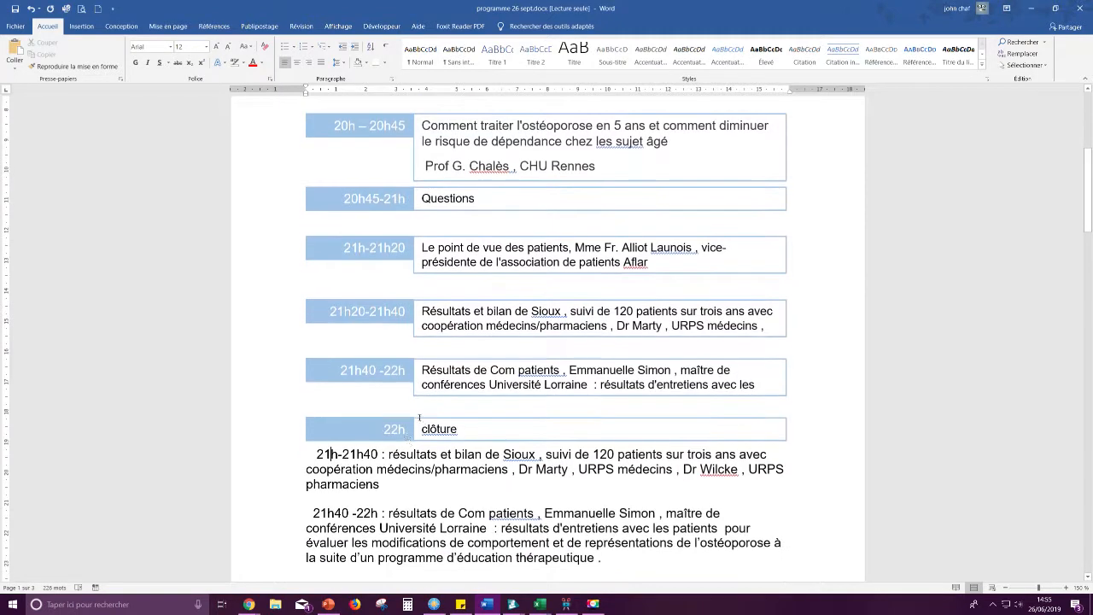
pyautogui.moveTo(396, 433); pyautogui.dragTo(314, 301)
pyautogui.press('Delete')
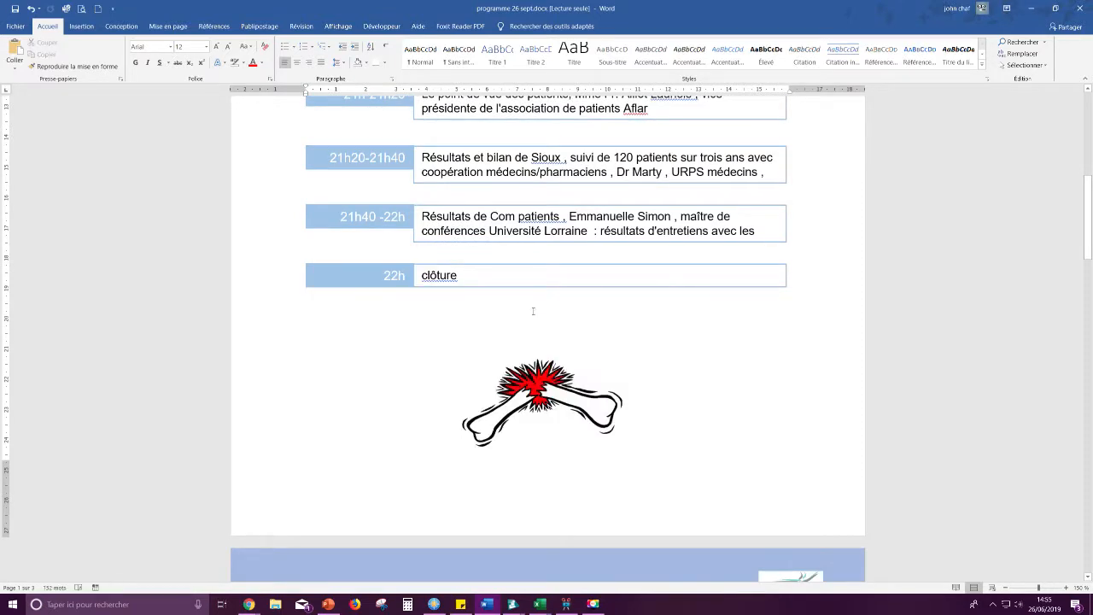
# - Widen the blue "L'ostéoporose" title box on both sides so that it spans the full page width
pyautogui.scroll(10, 581, 339)
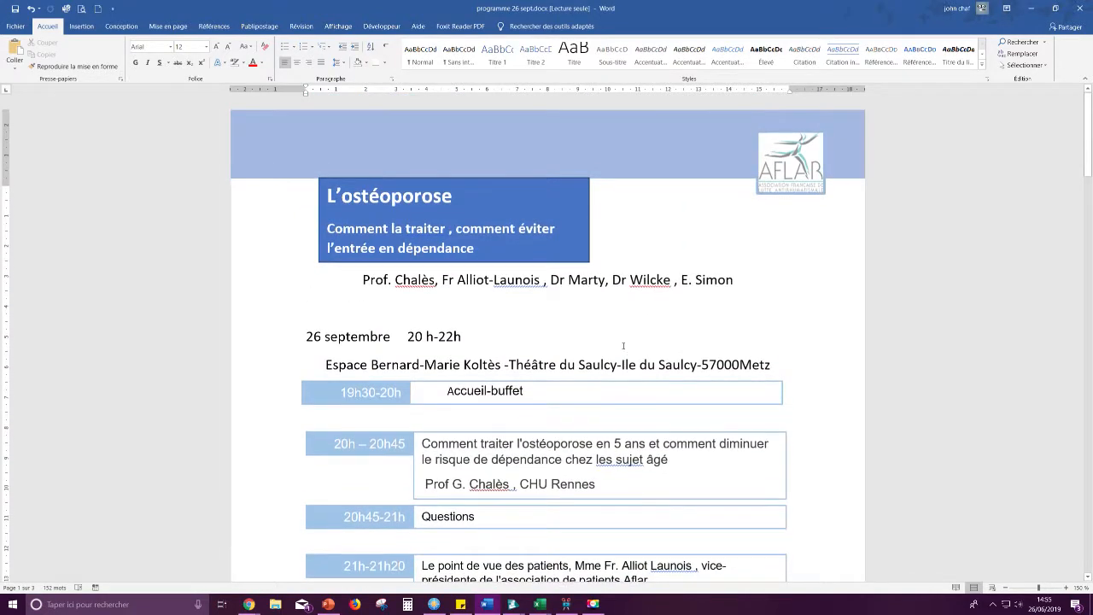
pyautogui.scroll(-1, 624, 346)
pyautogui.scroll(1, 565, 311)
pyautogui.click(559, 261)
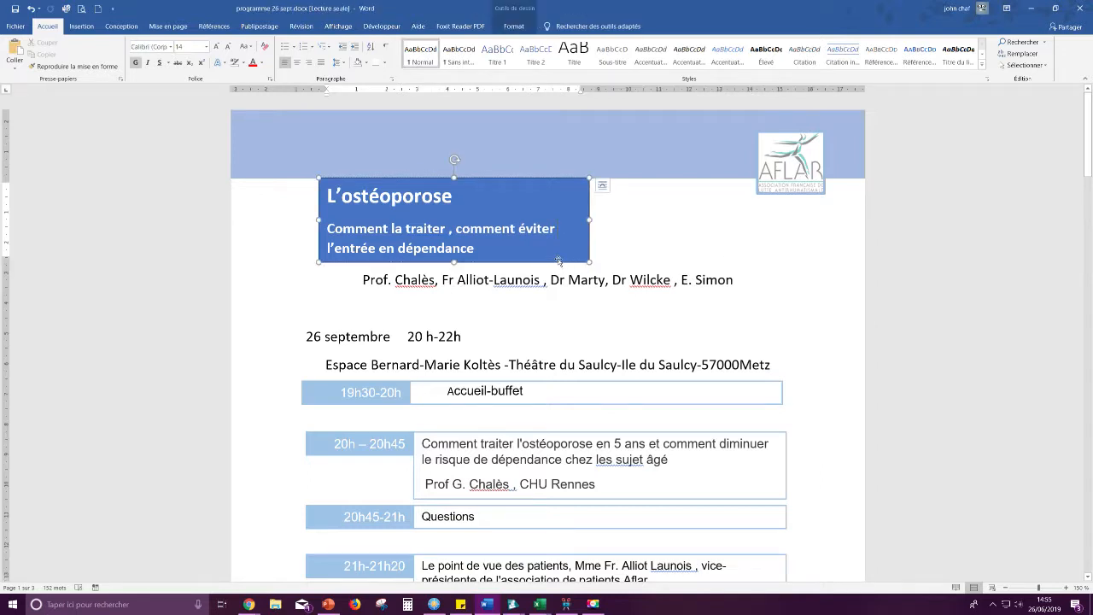
pyautogui.moveTo(555, 266); pyautogui.dragTo(658, 263)
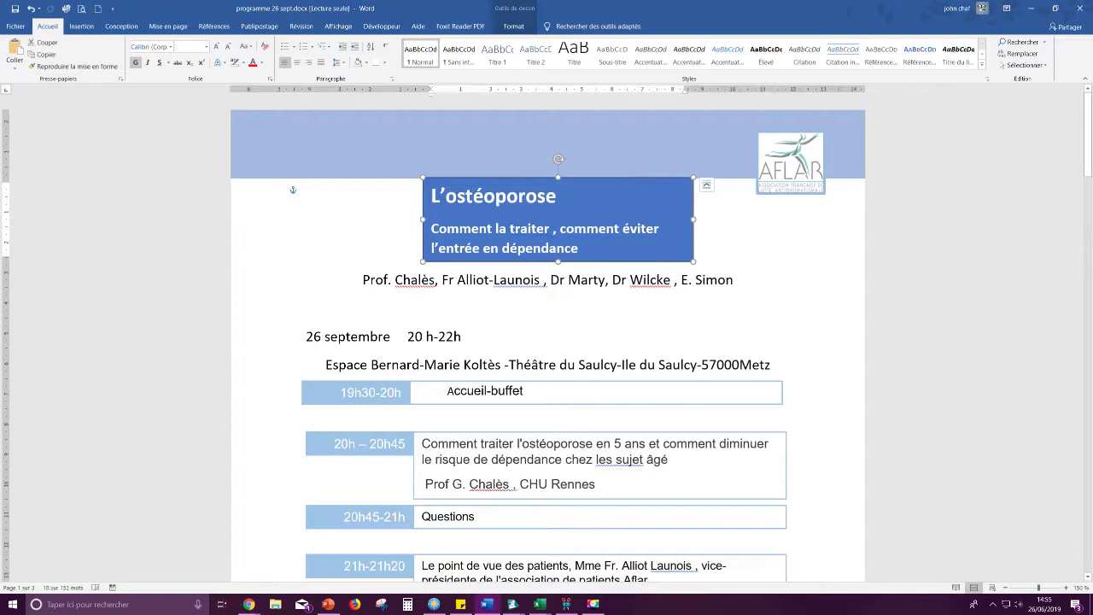
pyautogui.moveTo(420, 219); pyautogui.dragTo(228, 214)
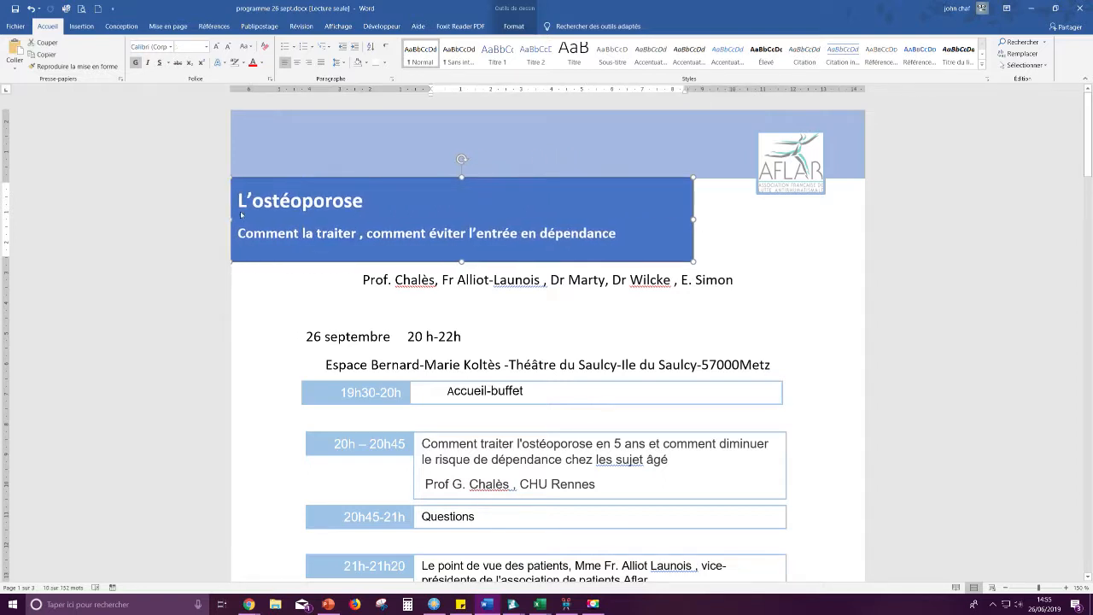
pyautogui.moveTo(693, 220); pyautogui.dragTo(865, 226)
# - Cut the AFLAR logo from the page header and paste it into the blue title box
pyautogui.doubleClick(787, 160)
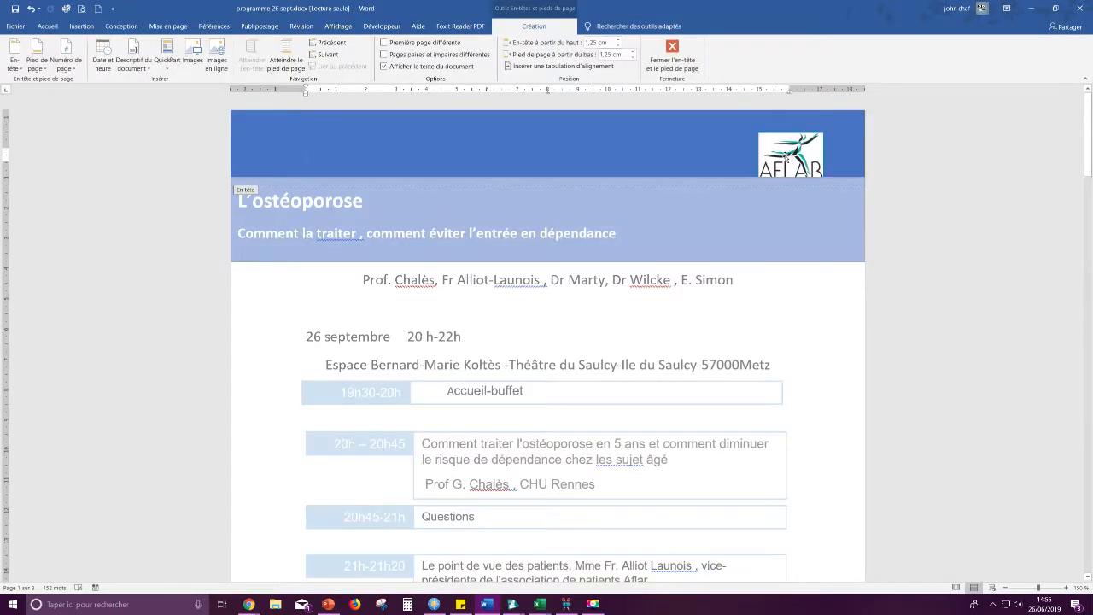
pyautogui.hotkey('ctrl', 'x')
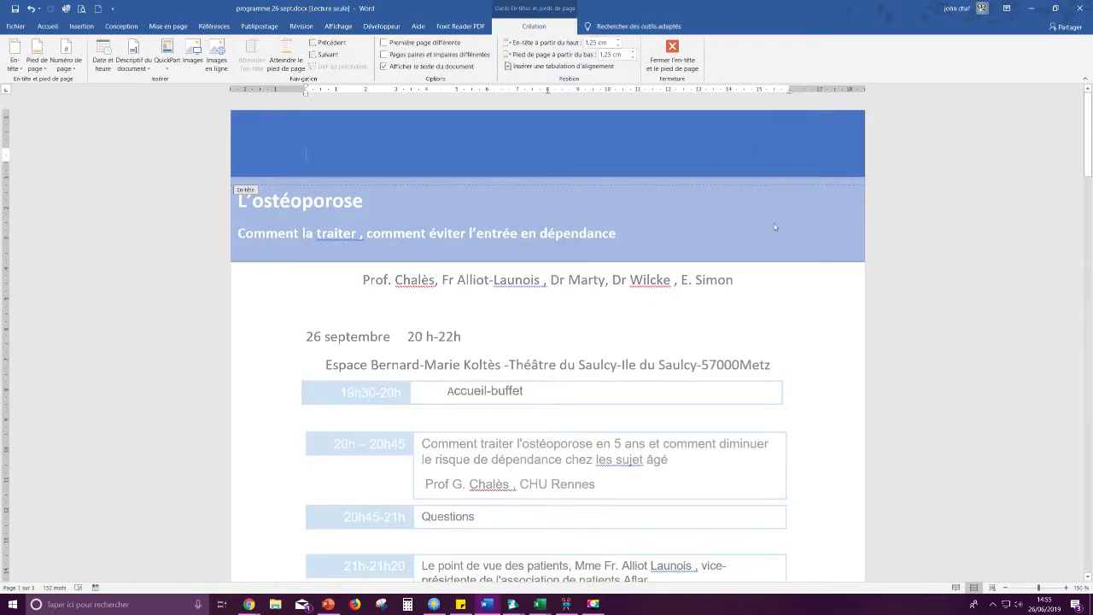
pyautogui.doubleClick(776, 232)
pyautogui.hotkey('ctrl', 'v')
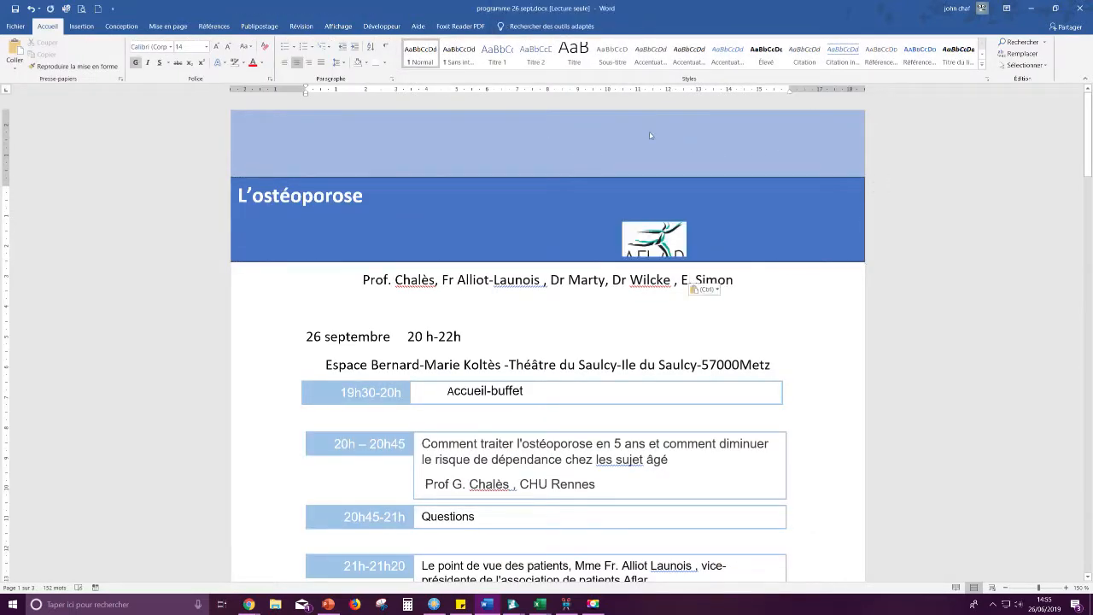
# - Delete the blue band from the page header and move the title box up to the top edge of the page
pyautogui.doubleClick(649, 132)
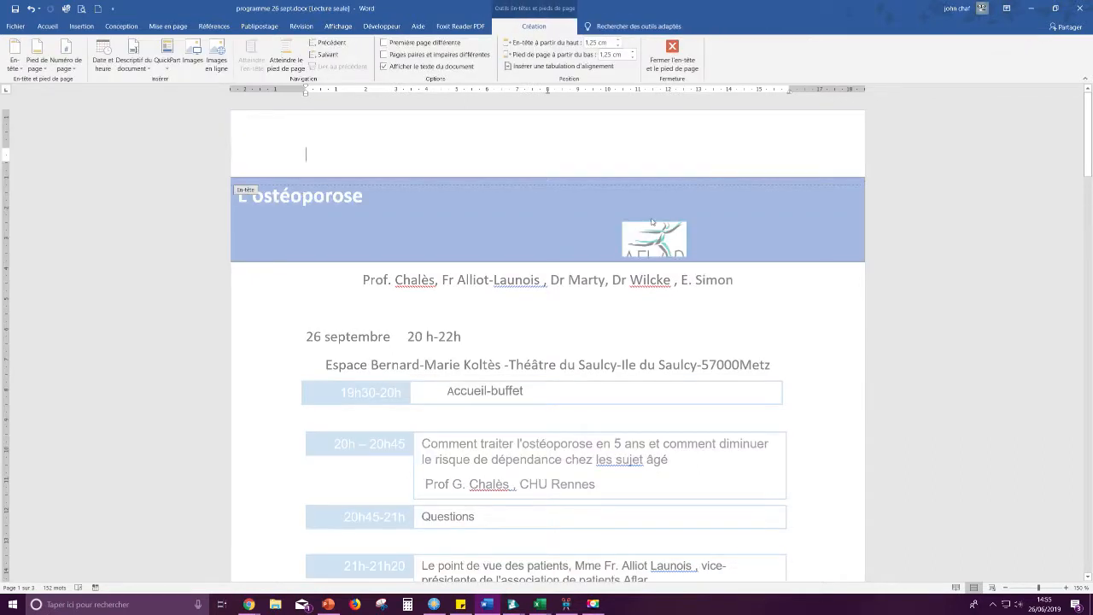
pyautogui.doubleClick(603, 322)
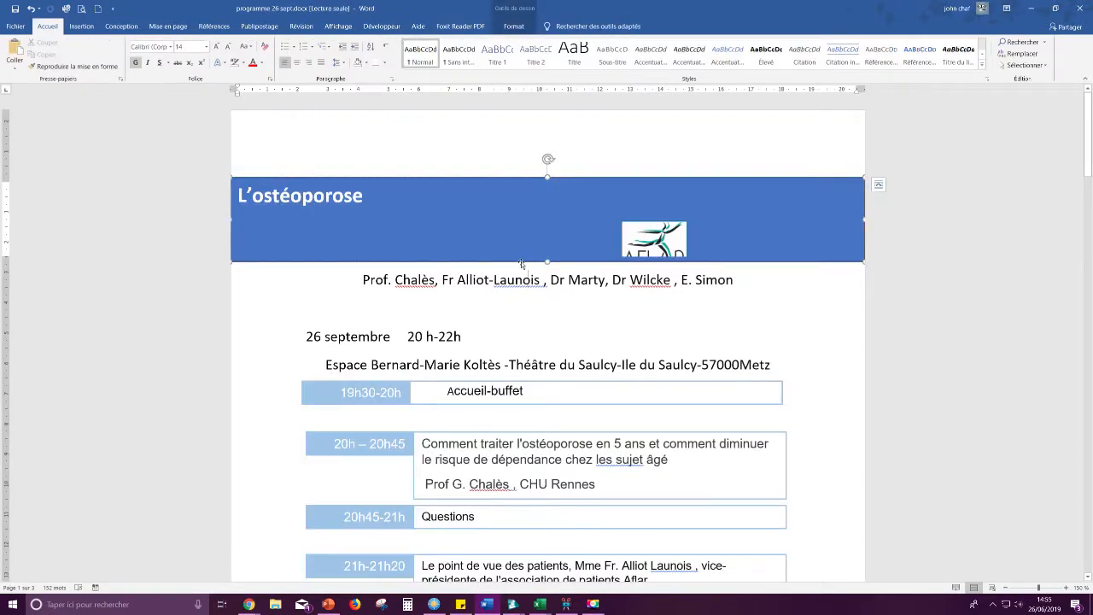
pyautogui.moveTo(522, 262); pyautogui.dragTo(523, 192)
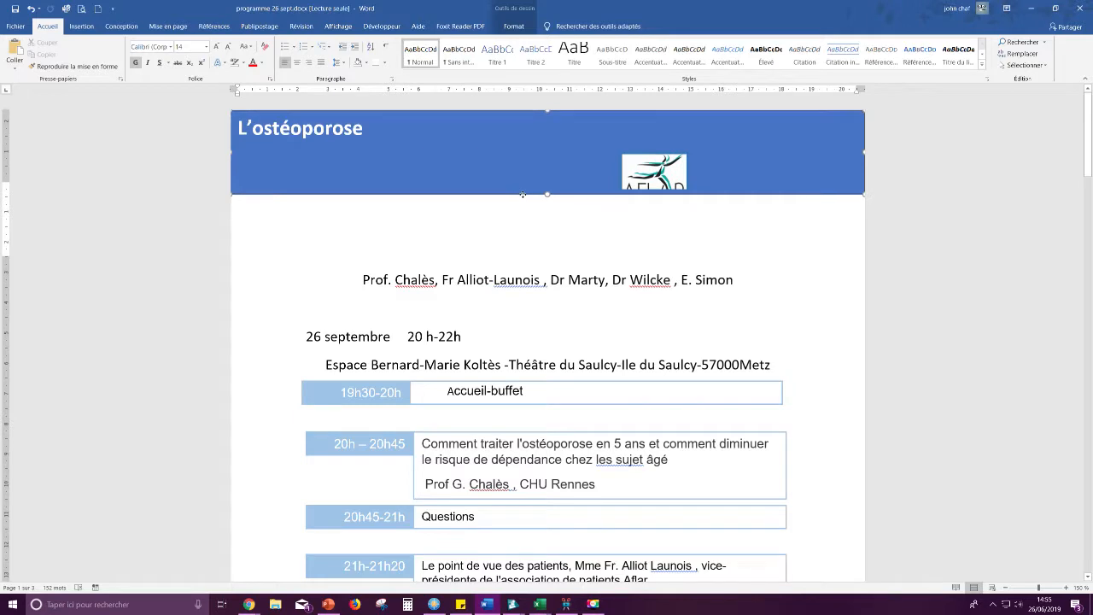
pyautogui.moveTo(521, 195); pyautogui.dragTo(521, 196)
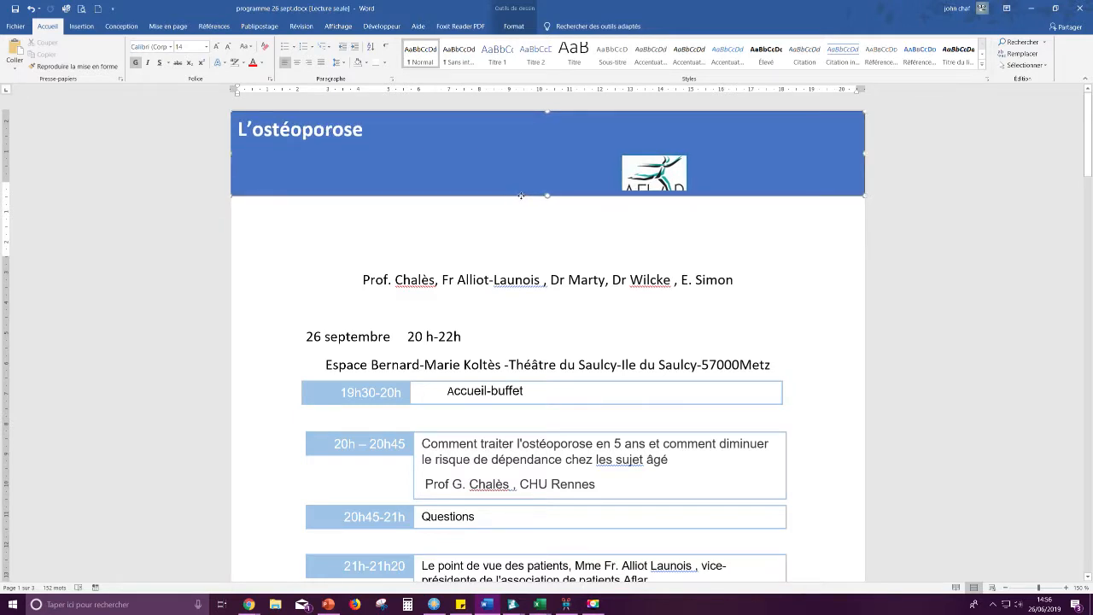
# - Try to position the AFLAR logo beside the "L'ostéoporose" heading inside the title box and check its alignment options
pyautogui.click(669, 192)
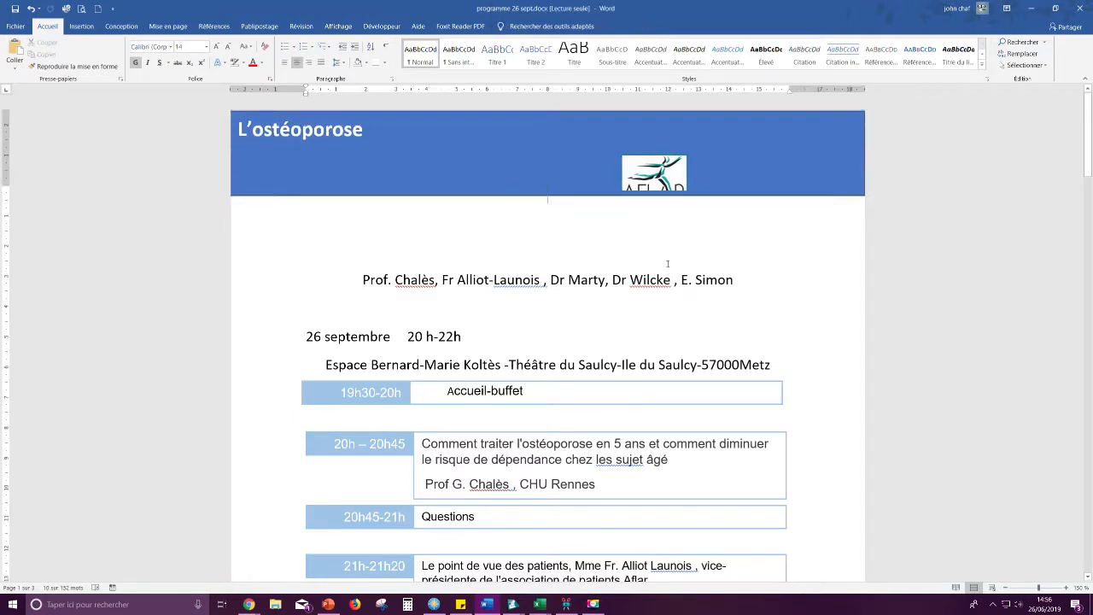
pyautogui.moveTo(654, 175); pyautogui.dragTo(399, 139)
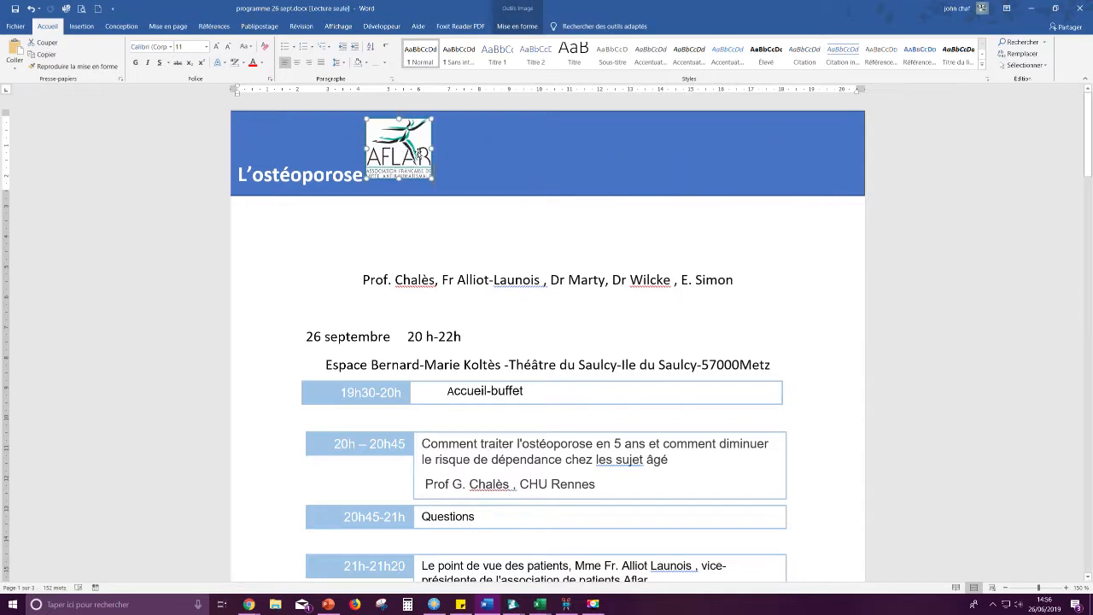
pyautogui.rightClick(417, 154)
pyautogui.click(403, 155)
pyautogui.click(516, 25)
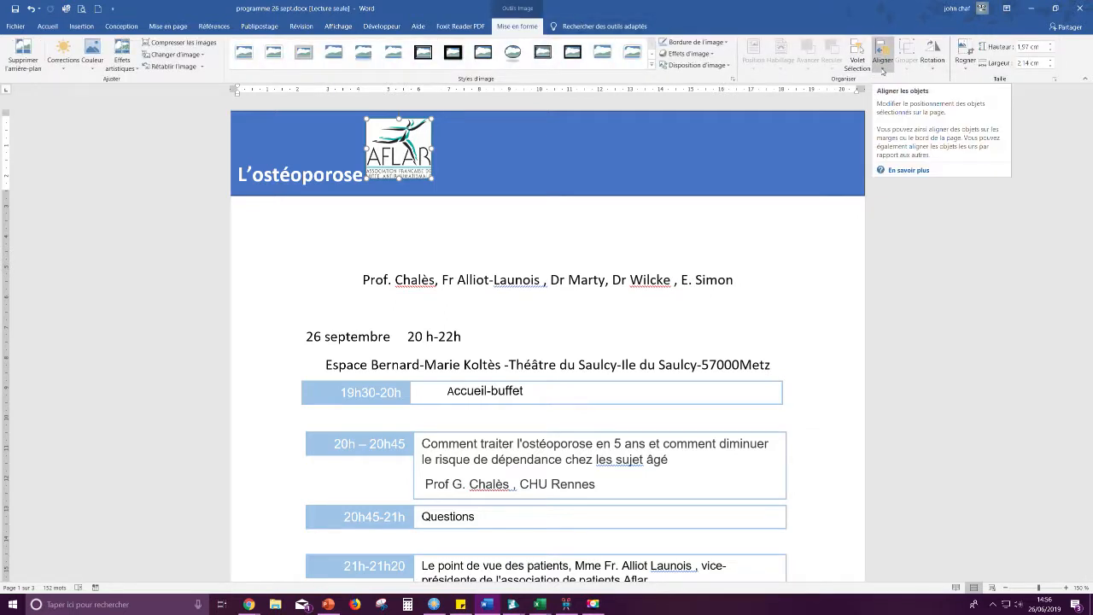
pyautogui.click(883, 70)
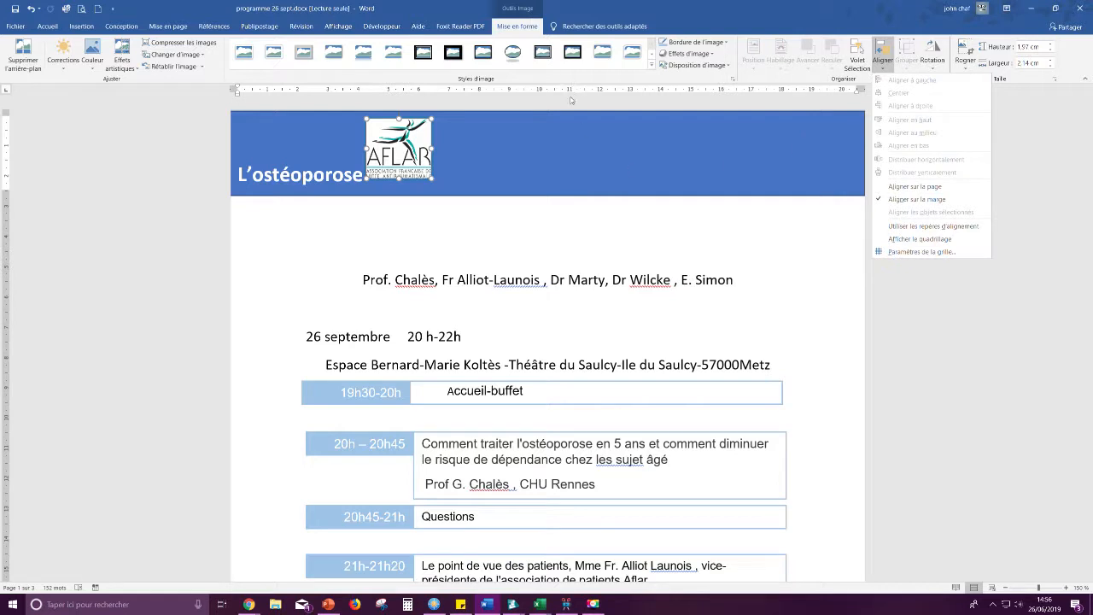
pyautogui.click(389, 154)
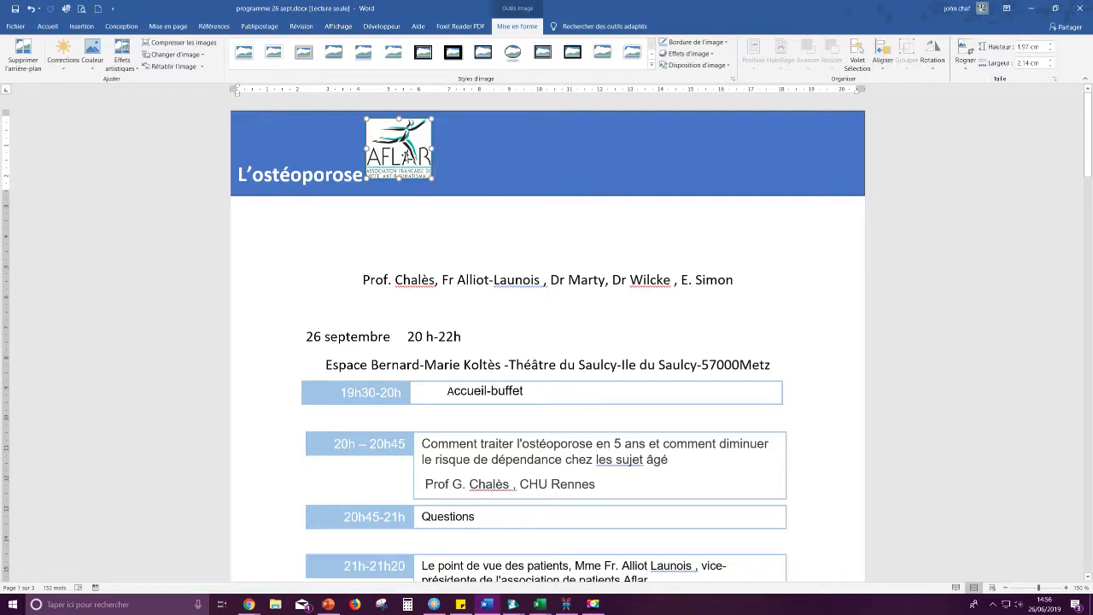
# - Cut the AFLAR logo out of the title box, paste it as a picture on the blank line below, and select it
pyautogui.hotkey('ctrl', 'x')
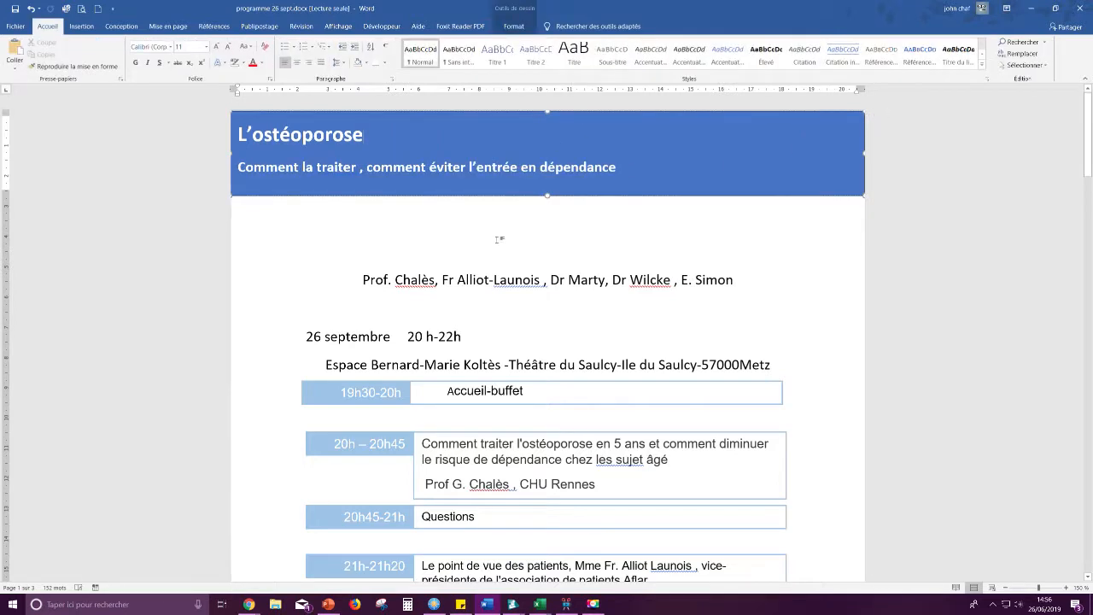
pyautogui.click(434, 237)
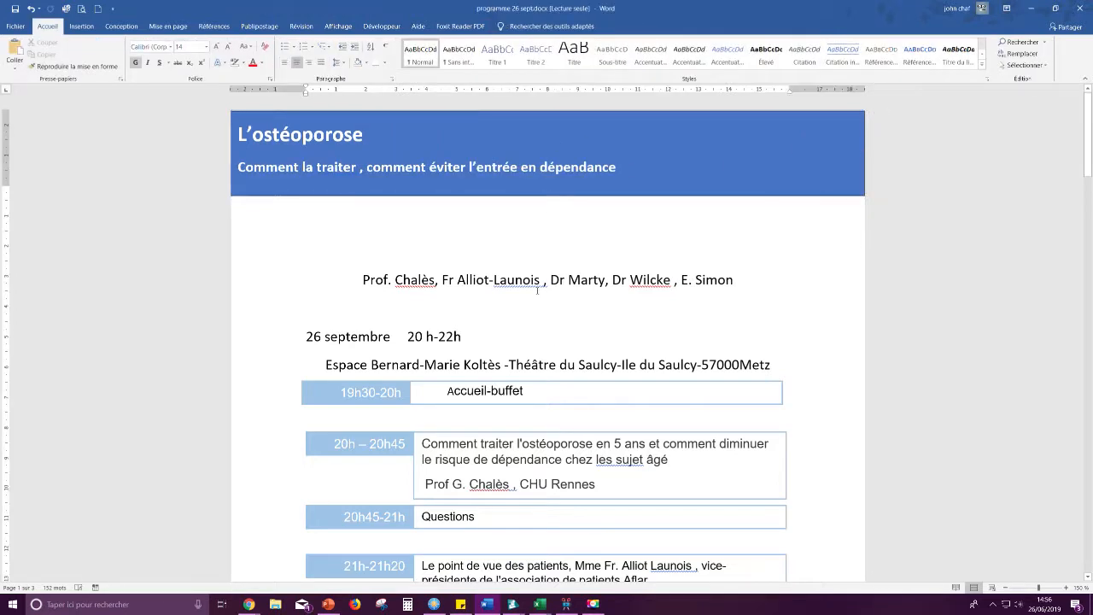
pyautogui.hotkey('ctrl', 'v')
pyautogui.click(600, 284)
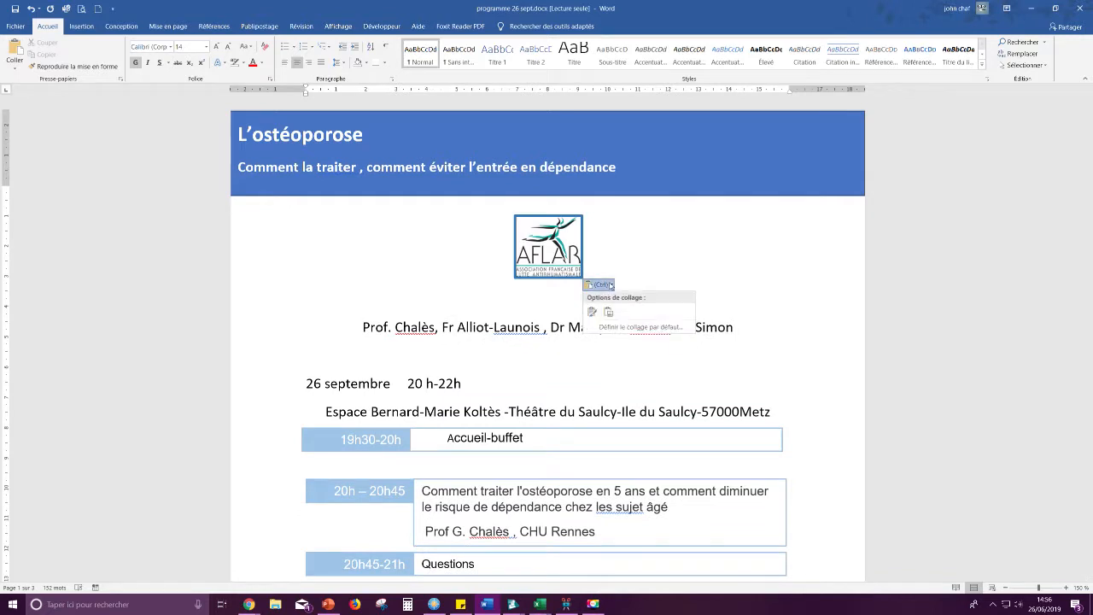
pyautogui.click(609, 311)
pyautogui.click(560, 252)
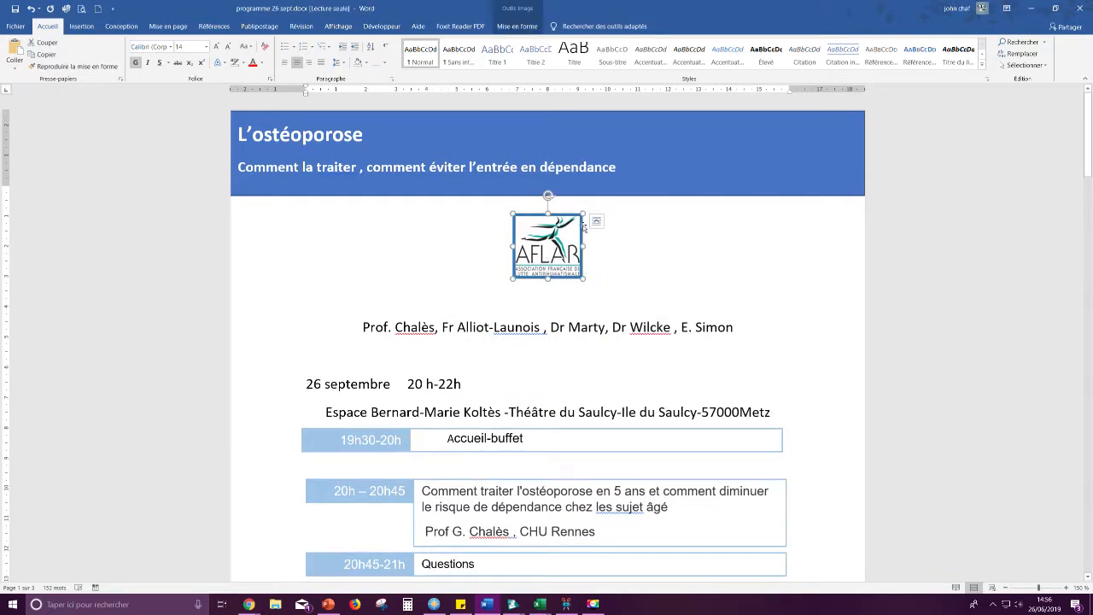
# - Set the AFLAR logo to sit in front of text and move it to the right end of the blue title banner
pyautogui.click(595, 224)
pyautogui.click(673, 319)
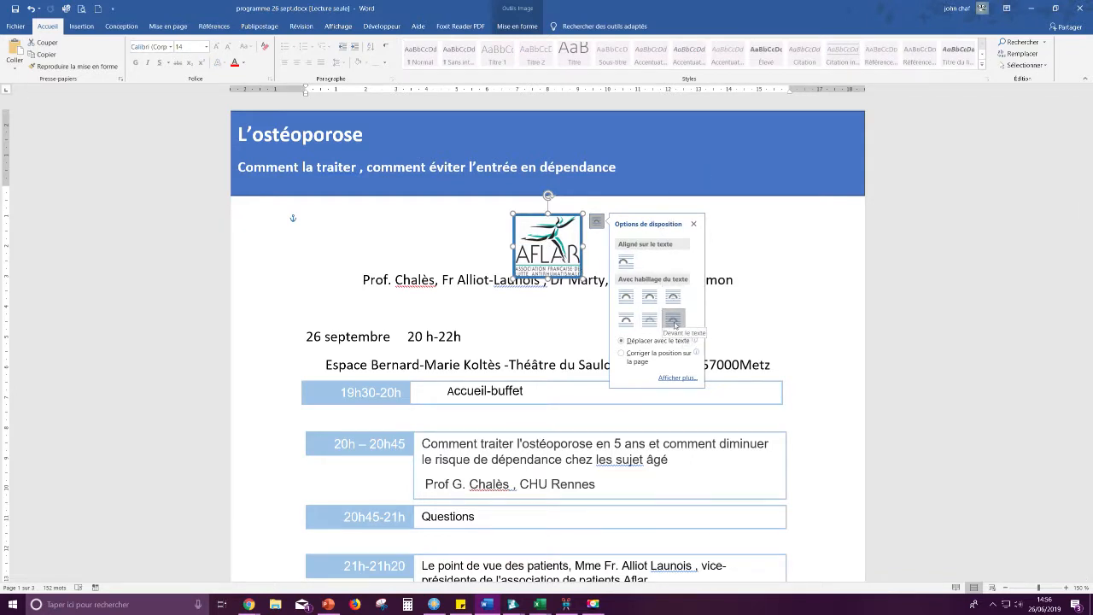
pyautogui.click(533, 325)
pyautogui.click(548, 266)
pyautogui.moveTo(552, 257); pyautogui.dragTo(799, 164)
pyautogui.click(774, 225)
# - Fill the title banner with a darker shade of the light blue theme colour and keep the AFLAR logo vertically centred in it
pyautogui.click(710, 190)
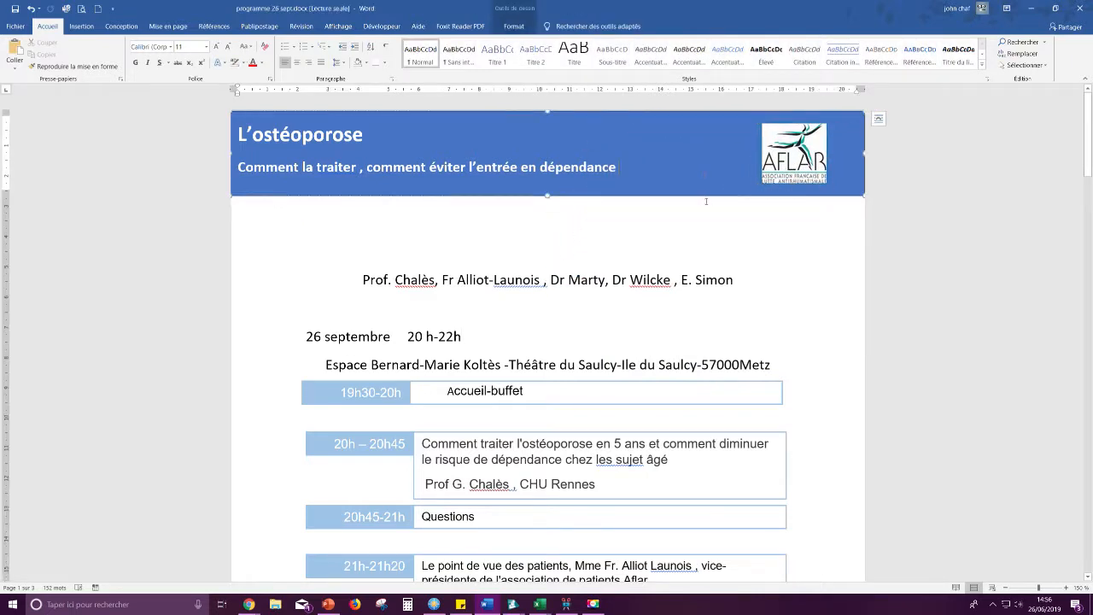
pyautogui.click(514, 26)
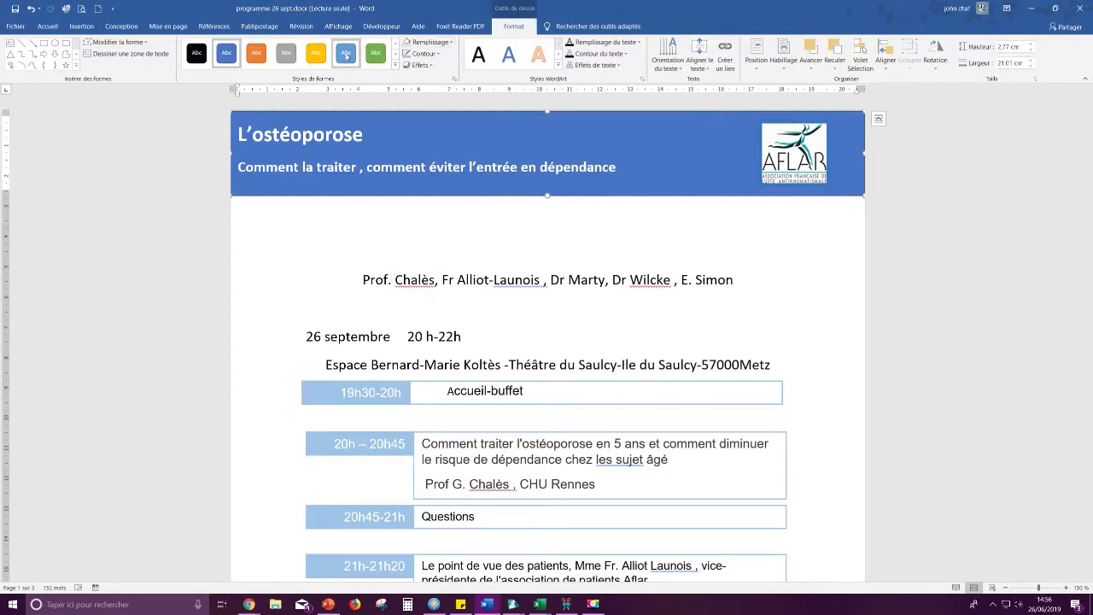
pyautogui.click(443, 45)
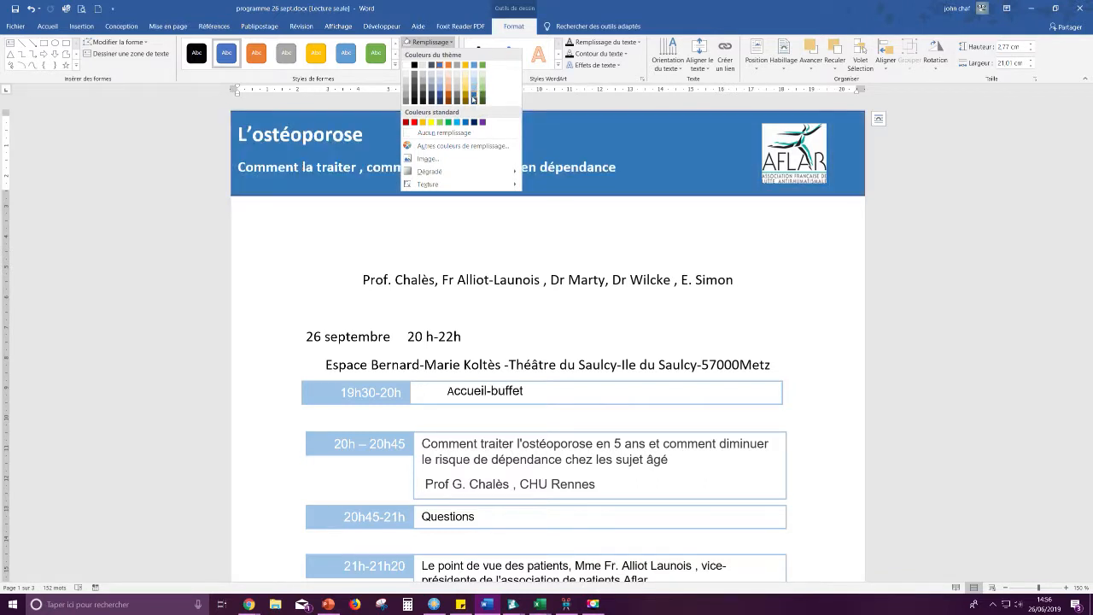
pyautogui.click(475, 91)
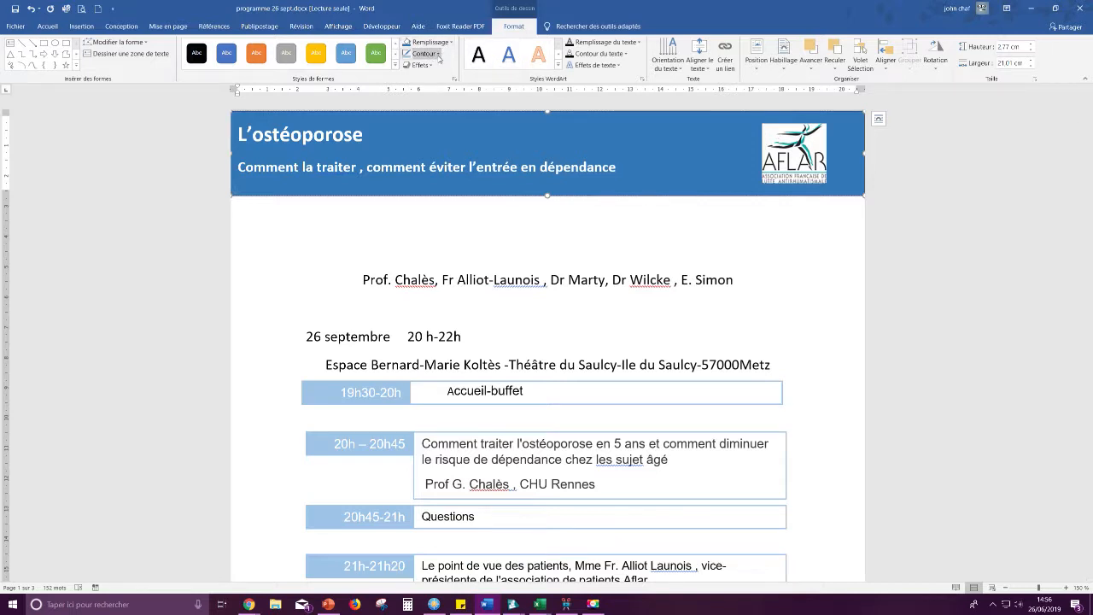
pyautogui.click(793, 164)
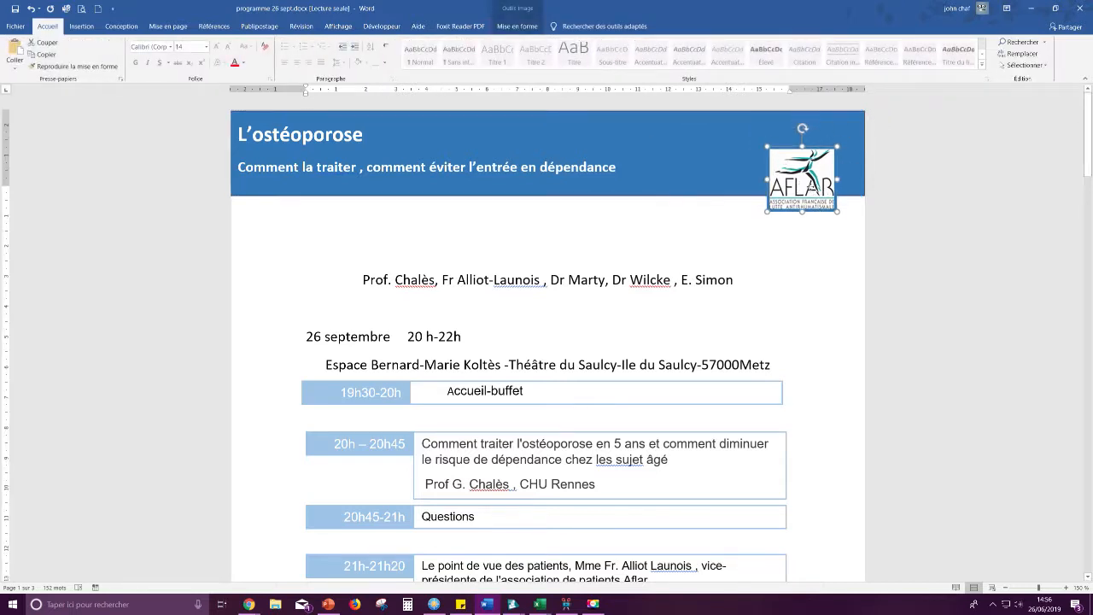
pyautogui.moveTo(810, 184); pyautogui.dragTo(802, 158)
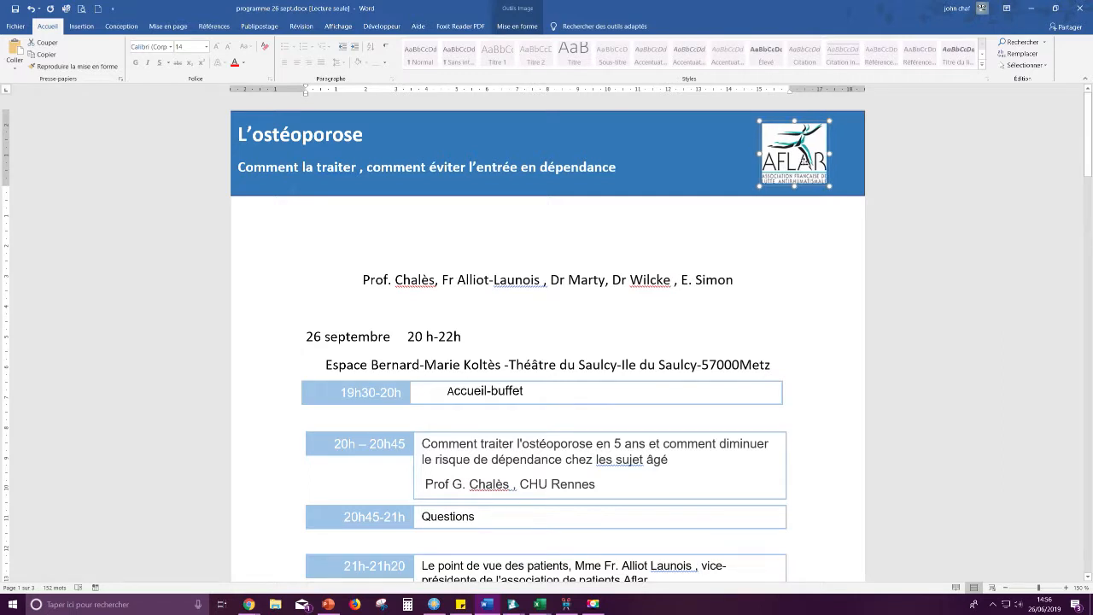
# - Indent the "L'ostéoporose" heading and the "Comment la traiter" subtitle by two tab stops each inside the title banner
pyautogui.click(468, 194)
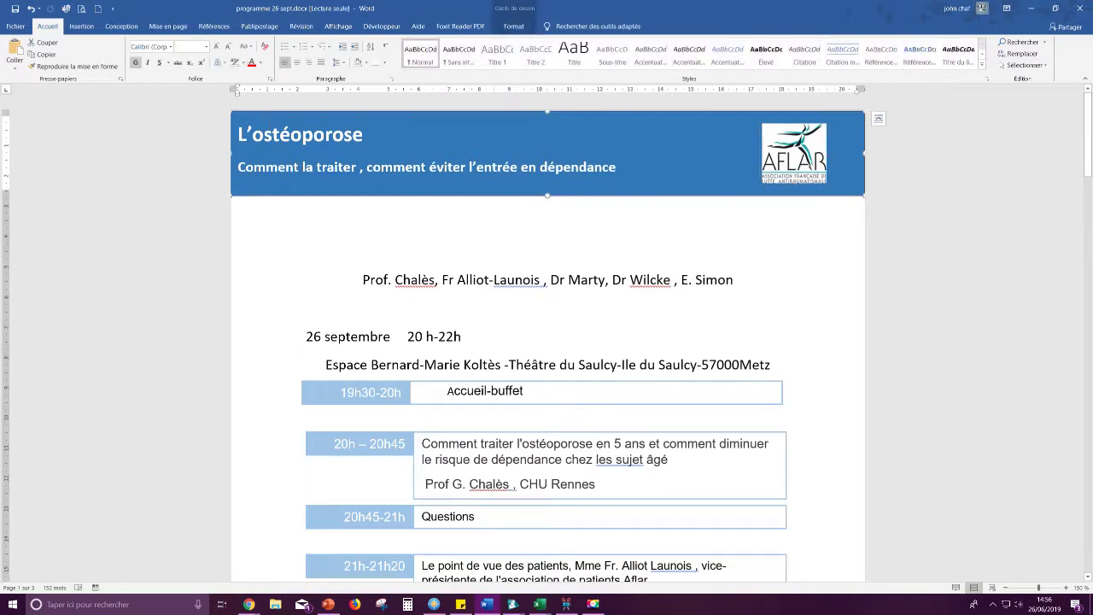
pyautogui.click(239, 135)
pyautogui.press('Tab')
pyautogui.press('Tab')
pyautogui.click(239, 168)
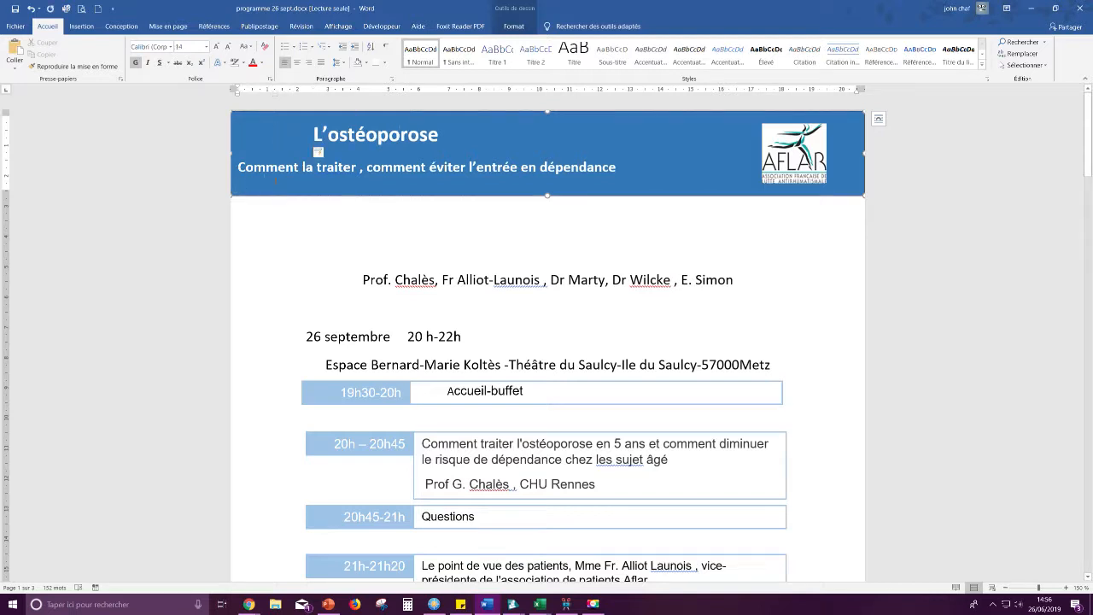
pyautogui.press('Tab')
pyautogui.press('Tab')
pyautogui.click(362, 225)
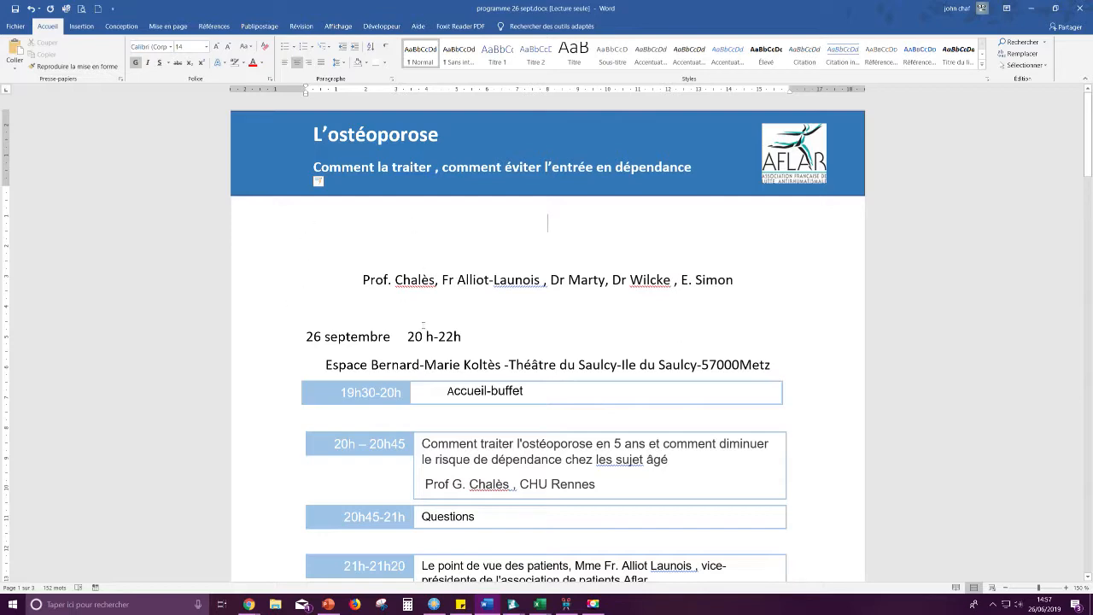
# - Examine the date line and schedule, and compare them with the AFCP sample programme on the following page
pyautogui.scroll(-2, 471, 316)
pyautogui.scroll(2, 477, 321)
pyautogui.moveTo(474, 339); pyautogui.dragTo(306, 336)
pyautogui.click(403, 336)
pyautogui.scroll(-6, 462, 323)
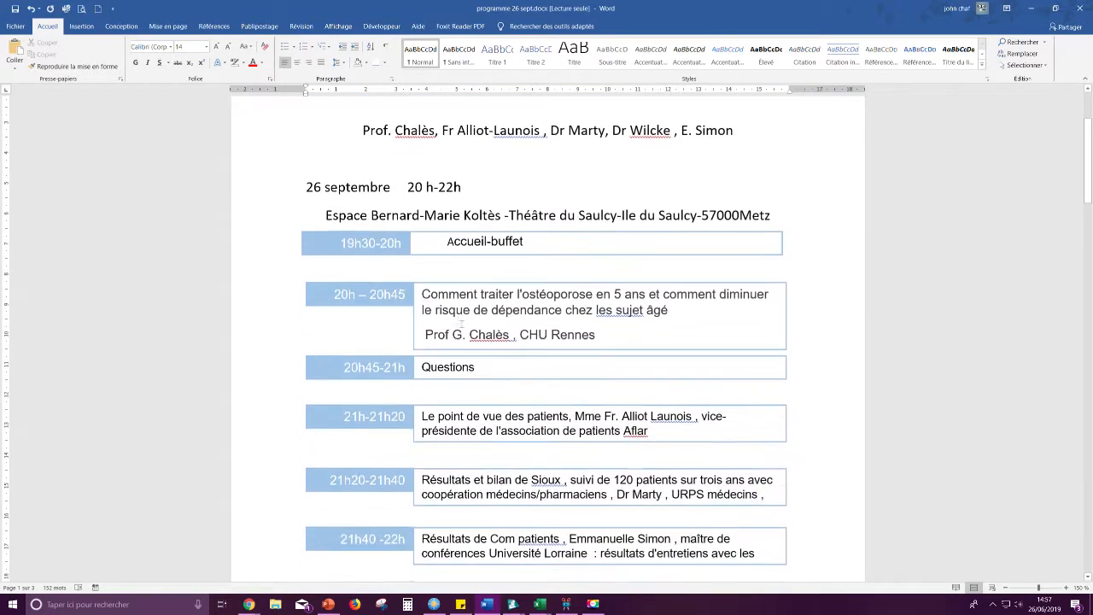
pyautogui.scroll(4, 461, 323)
pyautogui.scroll(-2, 349, 243)
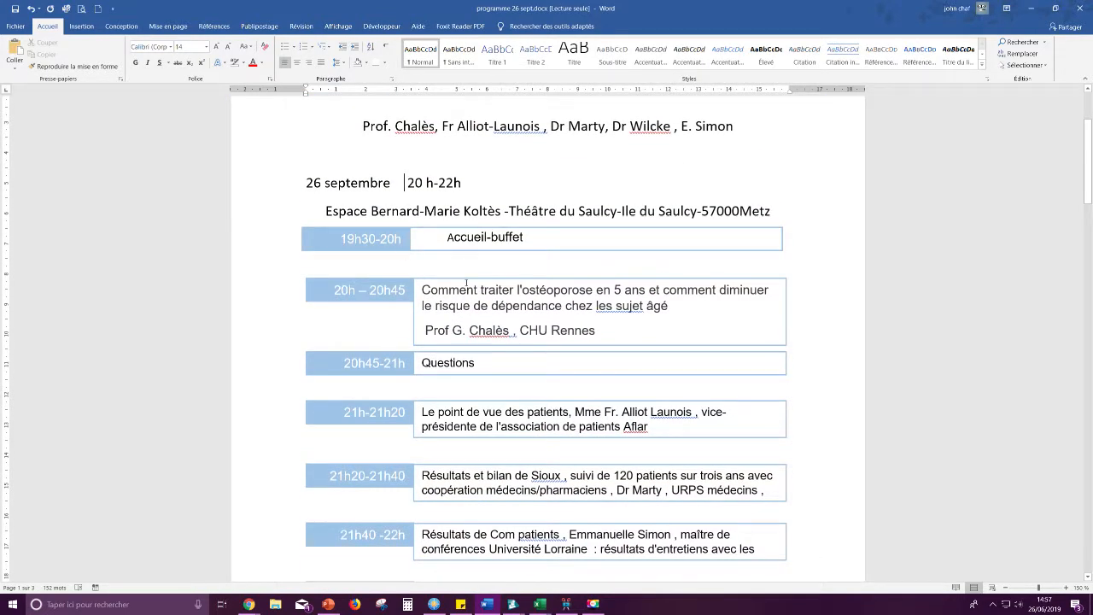
pyautogui.scroll(3, 466, 282)
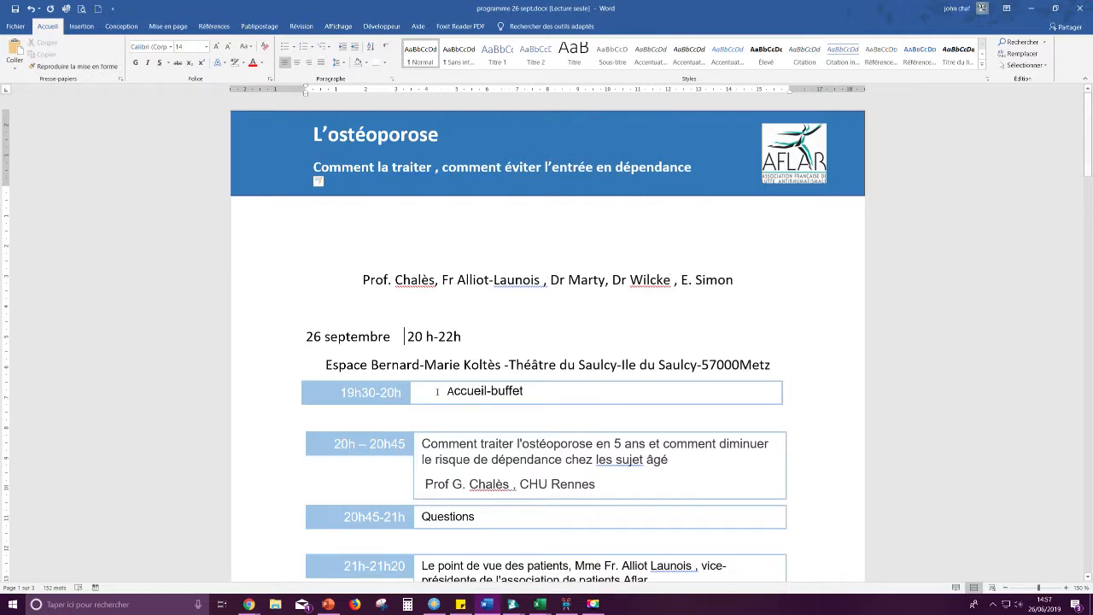
pyautogui.scroll(-15, 509, 493)
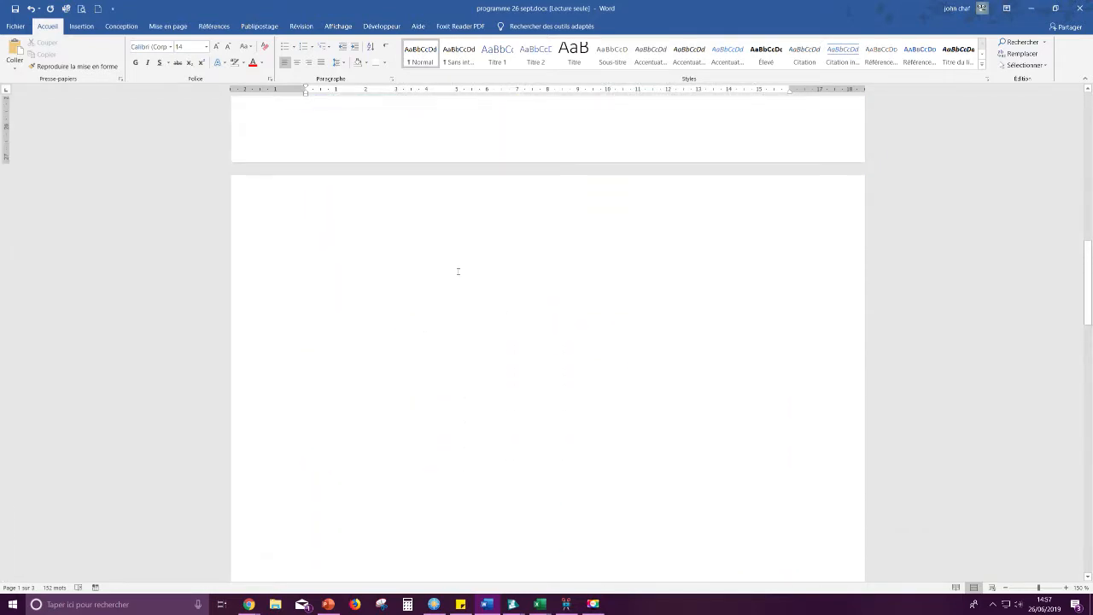
pyautogui.click(459, 271)
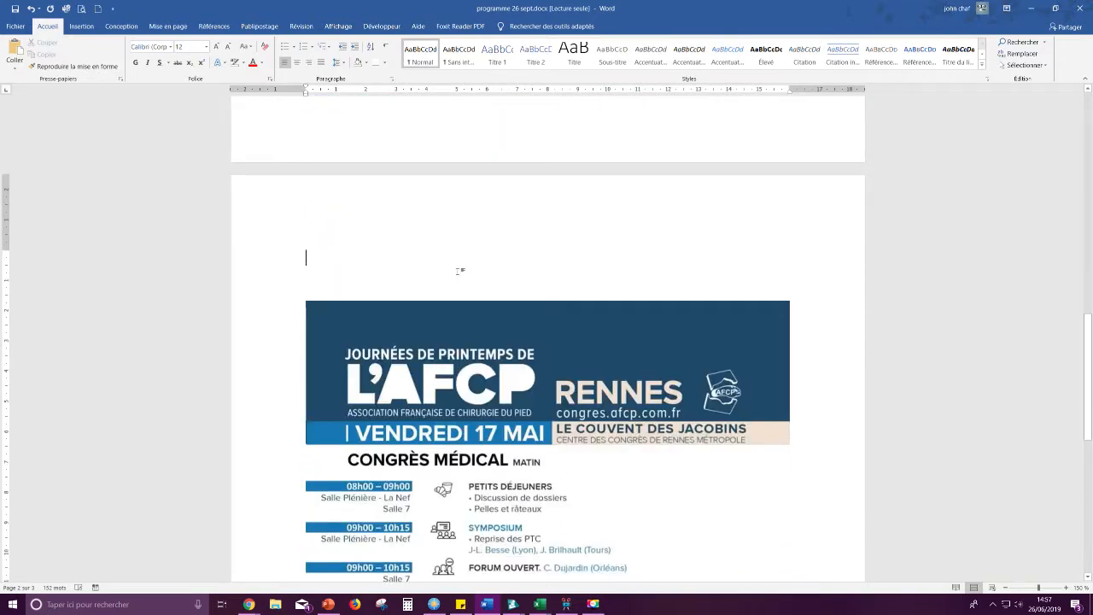
pyautogui.scroll(-3, 459, 271)
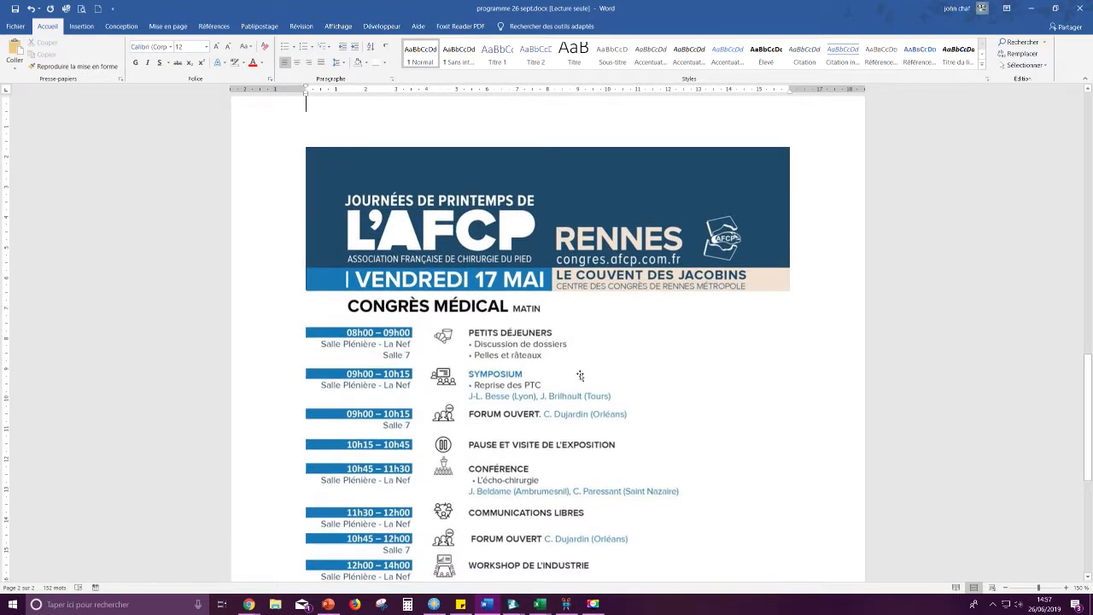
pyautogui.scroll(-1, 395, 269)
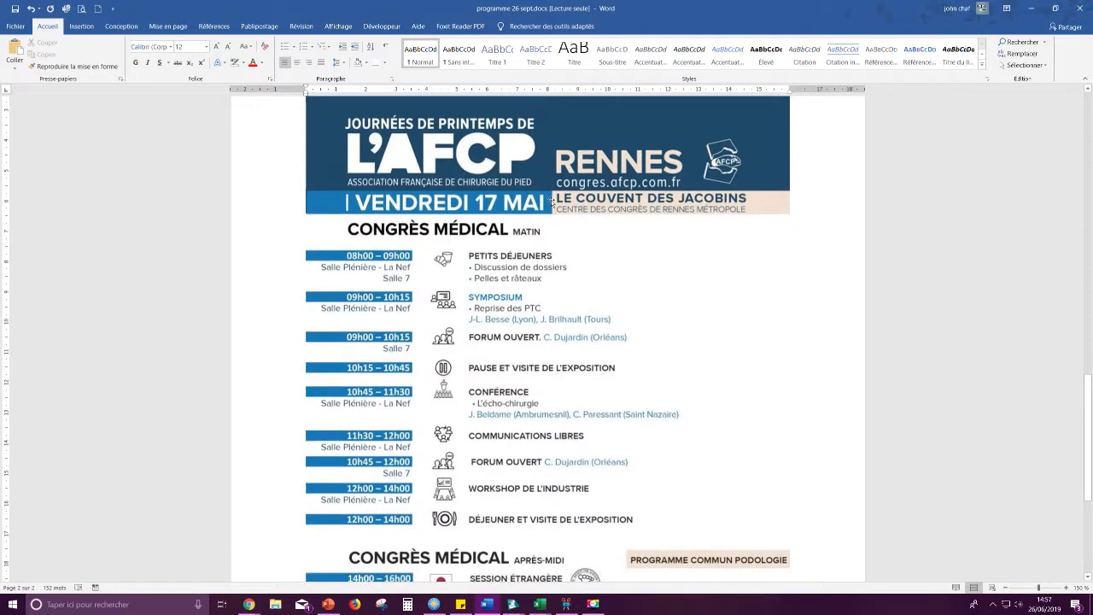
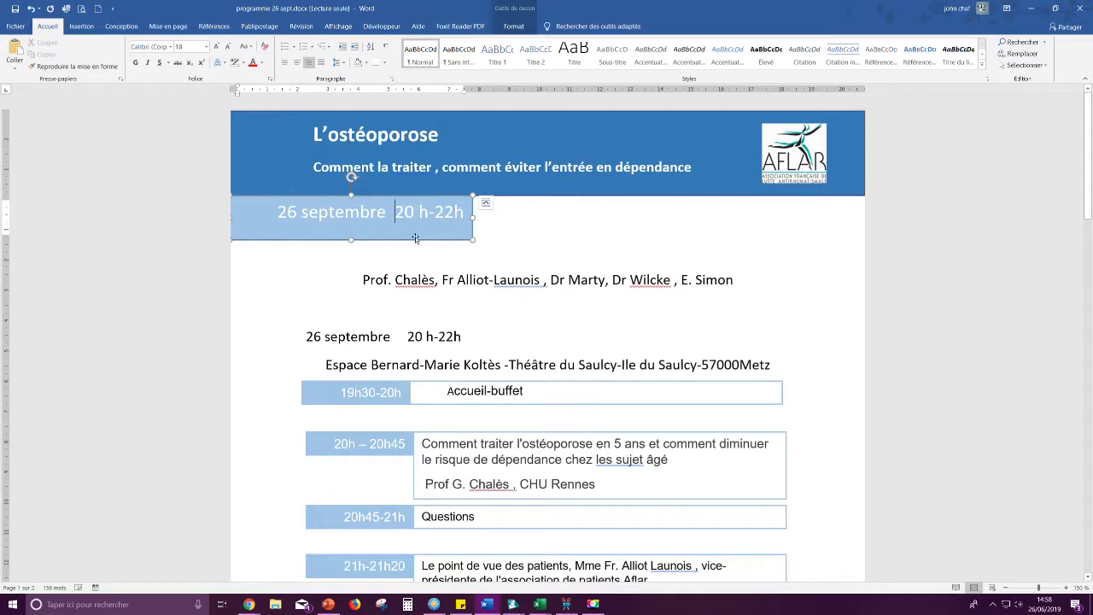
# - Enlarge the "26 septembre 20 h-22h" text in the light blue date box to 20 pt
pyautogui.click(409, 227)
pyautogui.click(217, 46)
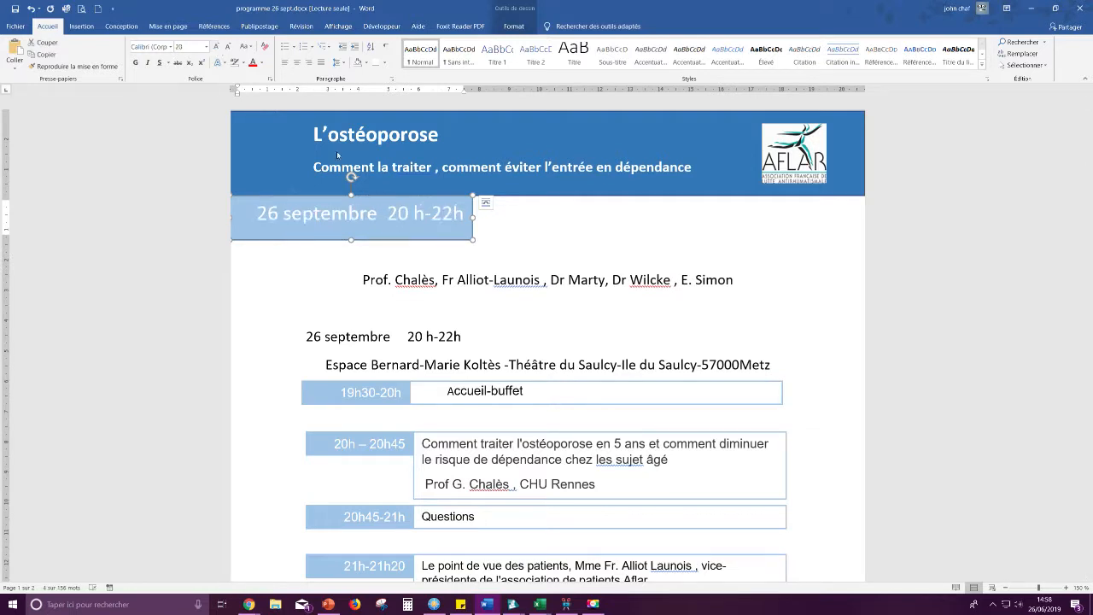
pyautogui.click(547, 248)
# - Enlarge the "L'ostéoporose" heading in the title banner by two font size increments
pyautogui.click(328, 167)
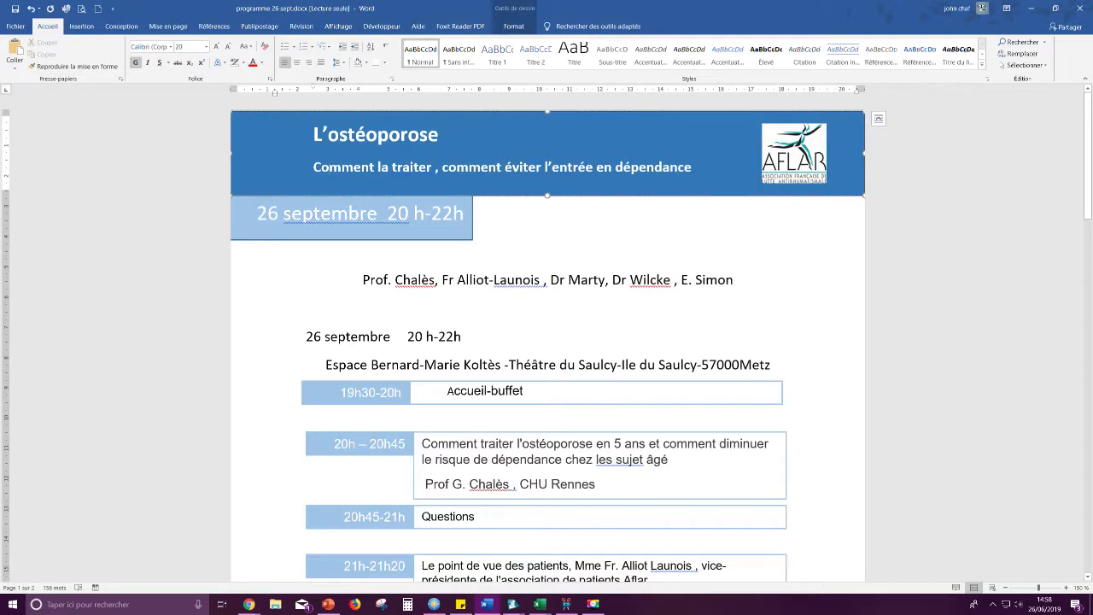
pyautogui.moveTo(438, 134); pyautogui.dragTo(313, 135)
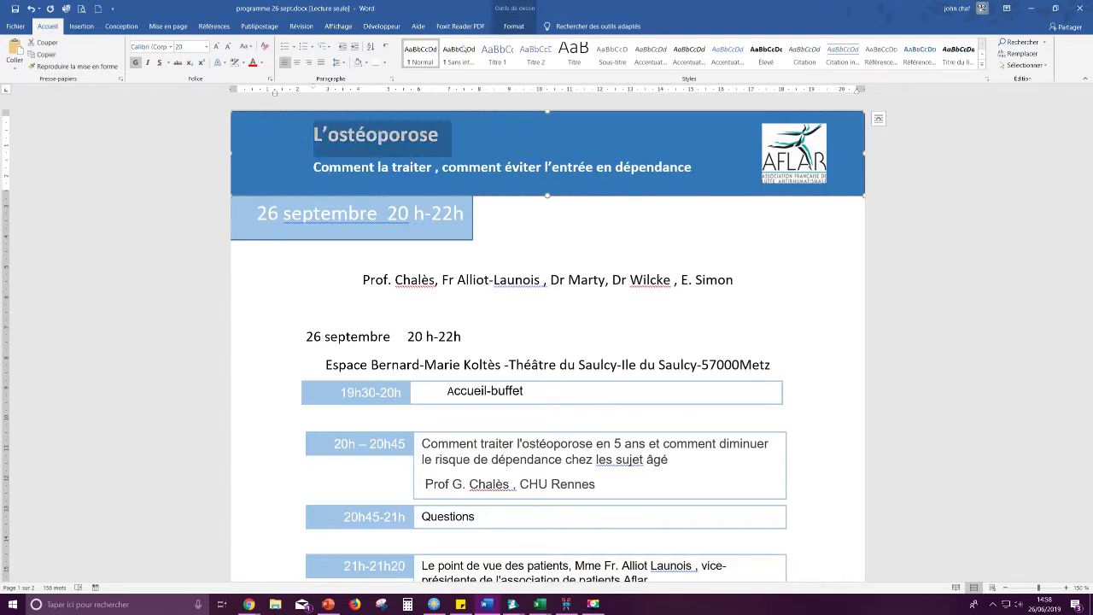
pyautogui.click(216, 46)
pyautogui.click(216, 46)
pyautogui.click(331, 137)
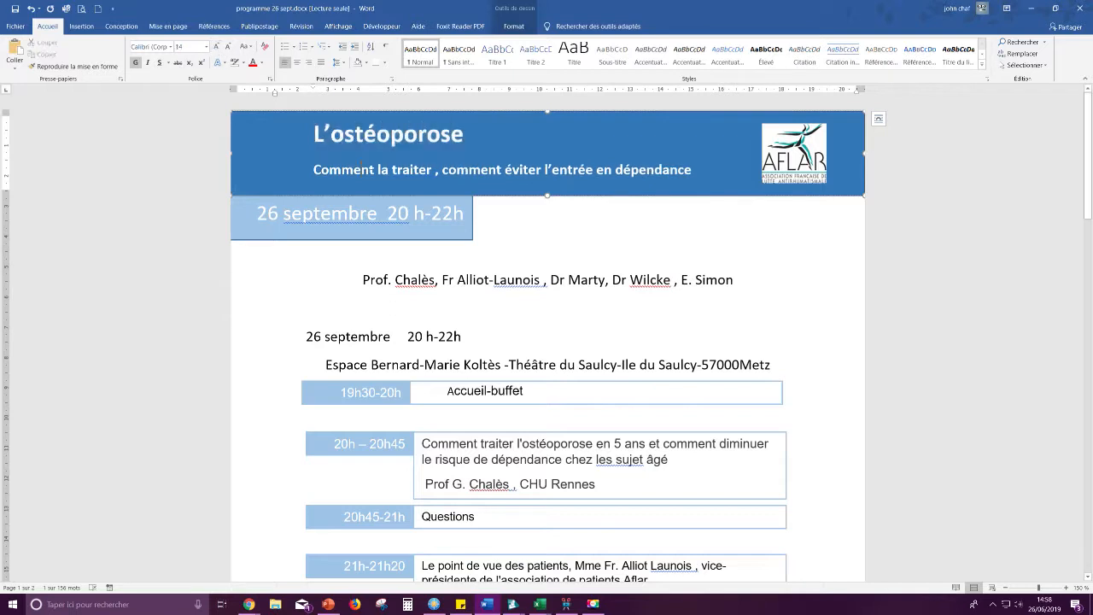
# - Remove the space after the paragraphs for the heading and subtitle in the title banner
pyautogui.moveTo(331, 136); pyautogui.dragTo(375, 170)
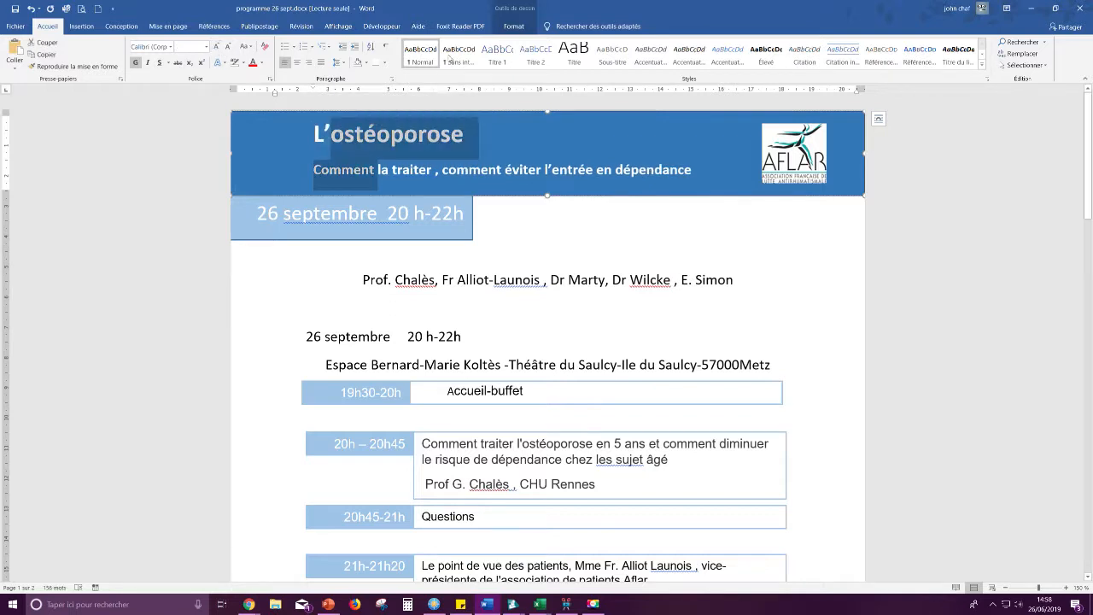
pyautogui.click(339, 62)
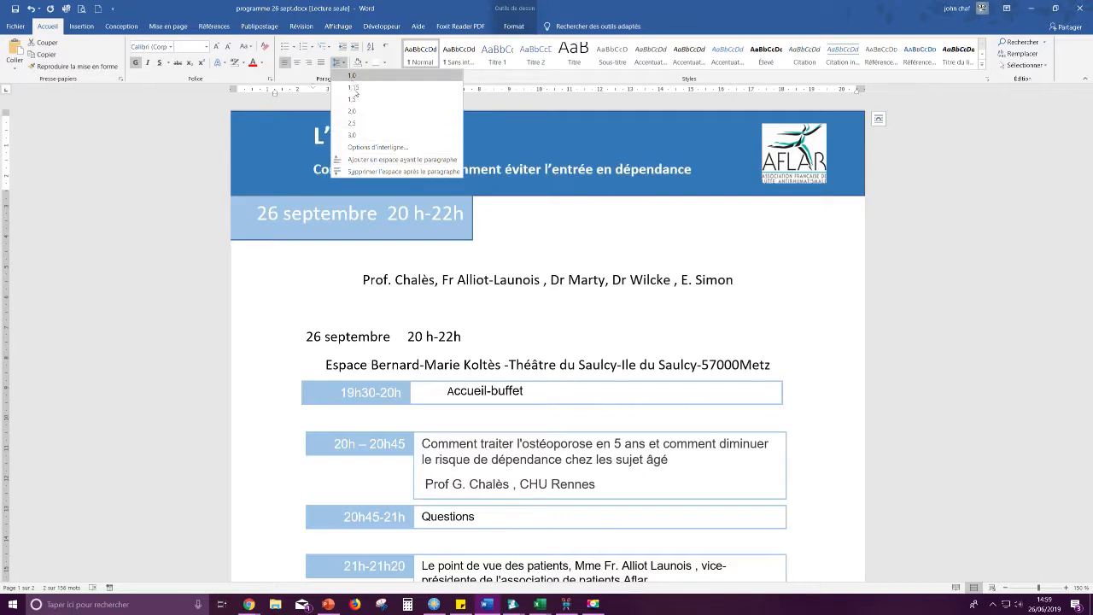
pyautogui.click(386, 172)
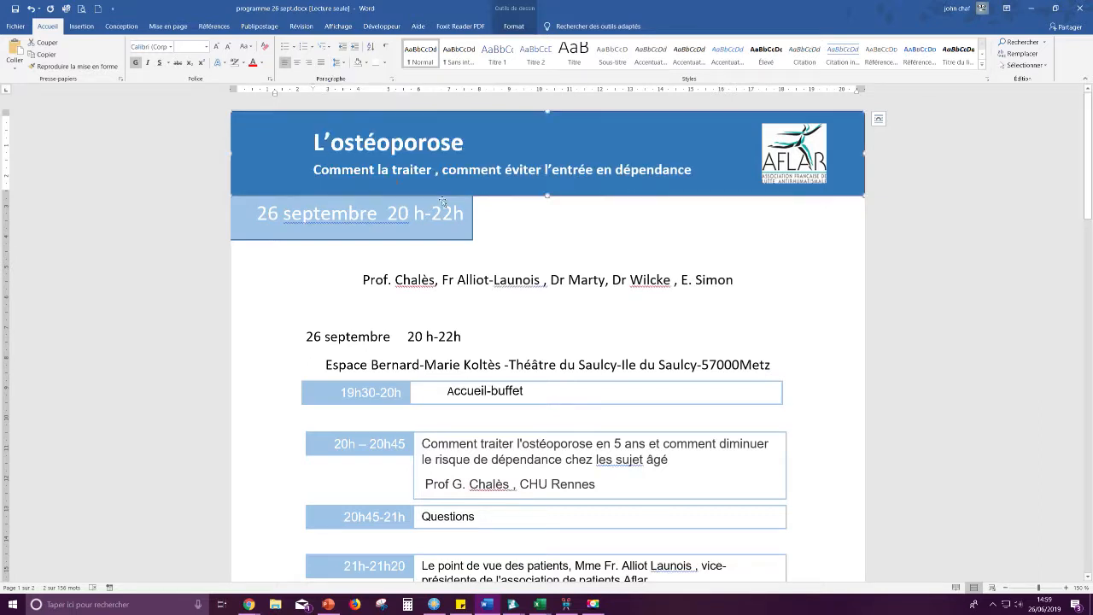
pyautogui.click(586, 245)
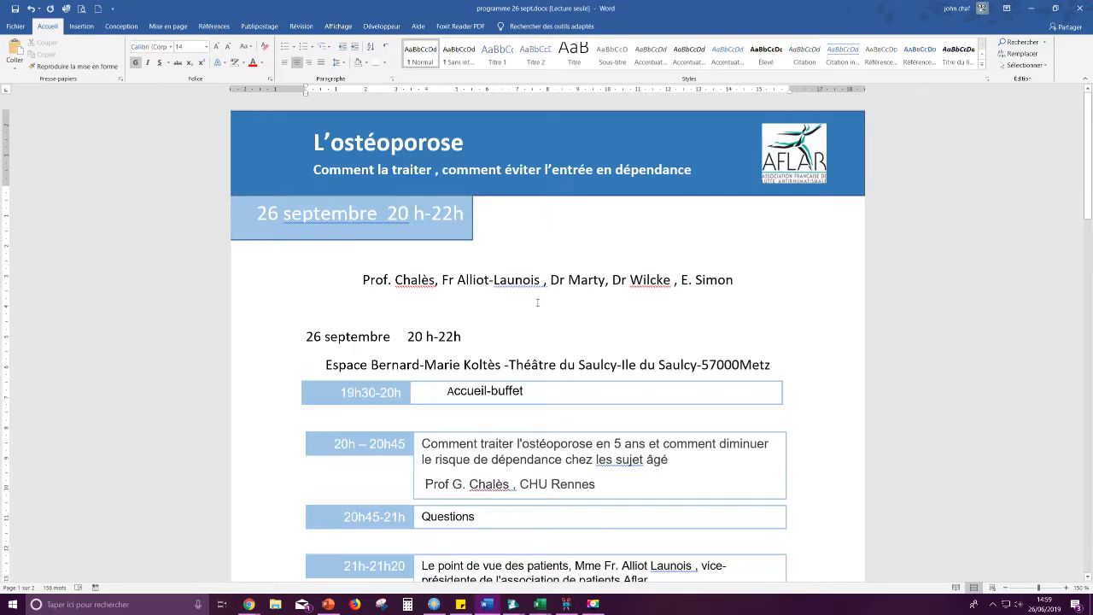
# - Remove the outline from the light blue "26 septembre 20 h-22h" date box
pyautogui.scroll(-1, 549, 303)
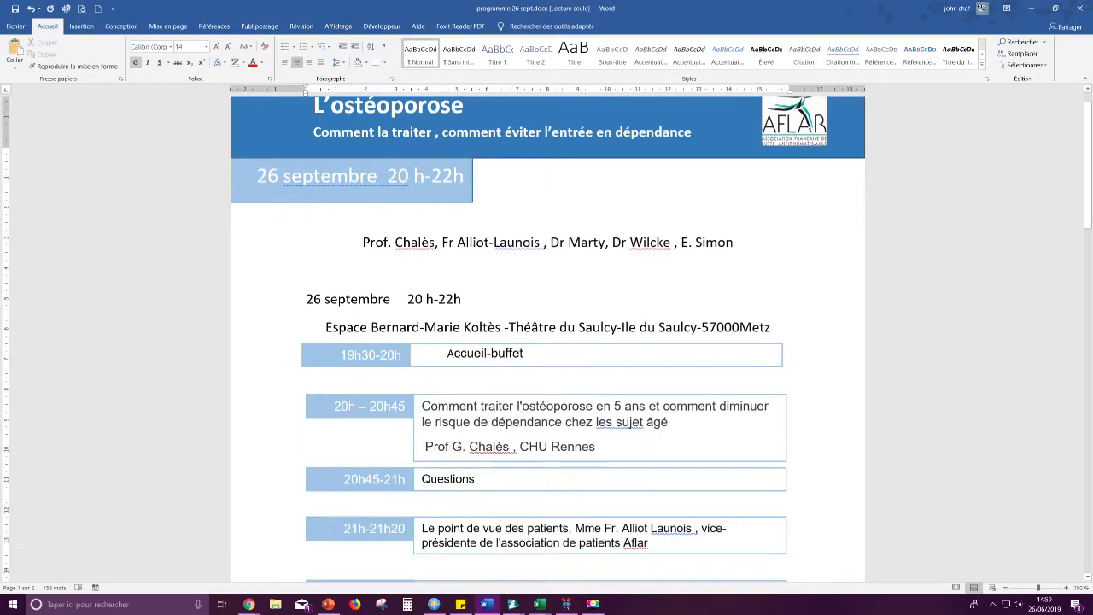
pyautogui.click(462, 203)
pyautogui.scroll(1, 462, 204)
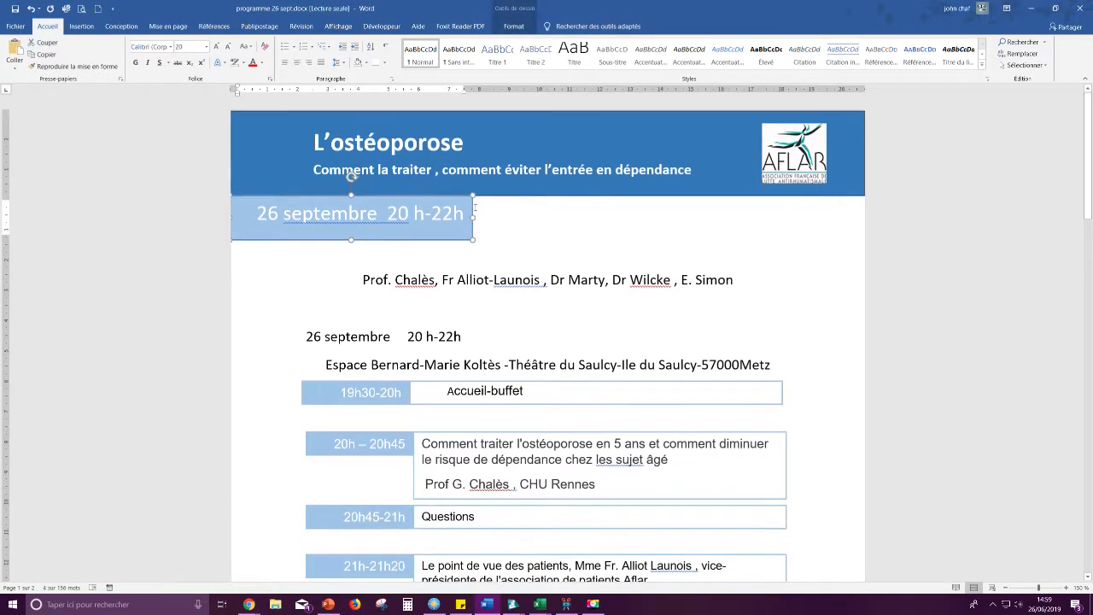
pyautogui.click(512, 26)
pyautogui.click(424, 53)
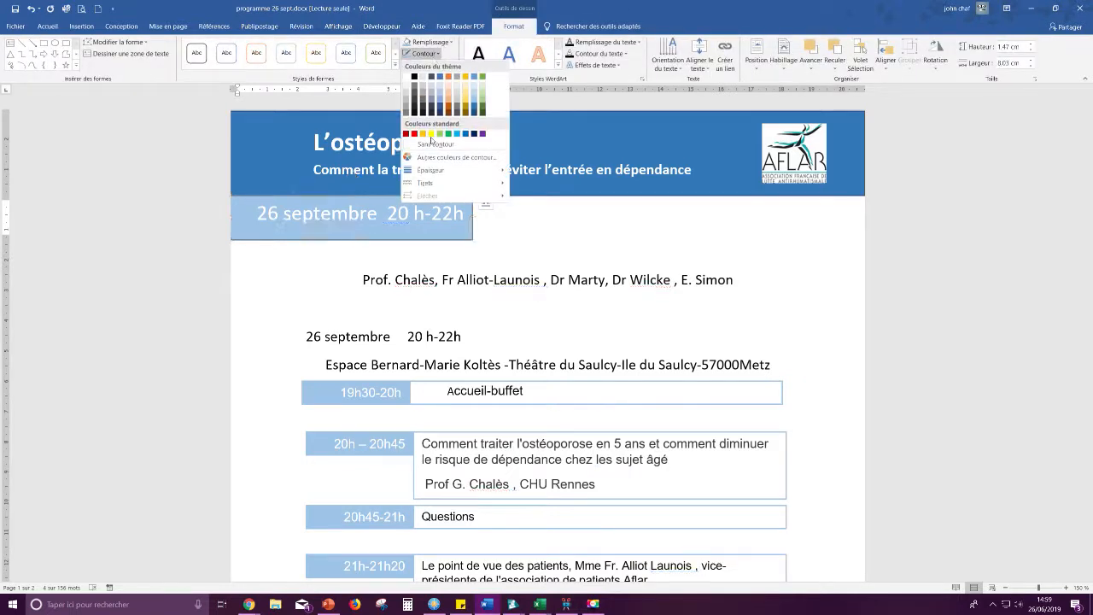
pyautogui.click(434, 144)
pyautogui.click(547, 224)
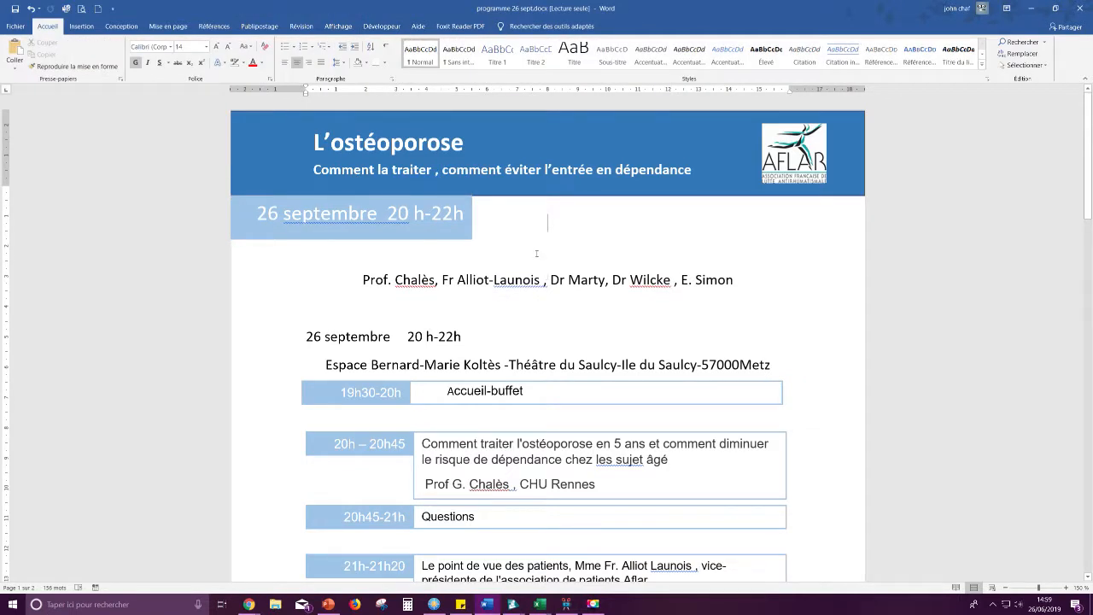
# - Duplicate the date box beside the original and widen the copy to 13.17 cm so it reaches the page's right edge
pyautogui.scroll(-5, 509, 334)
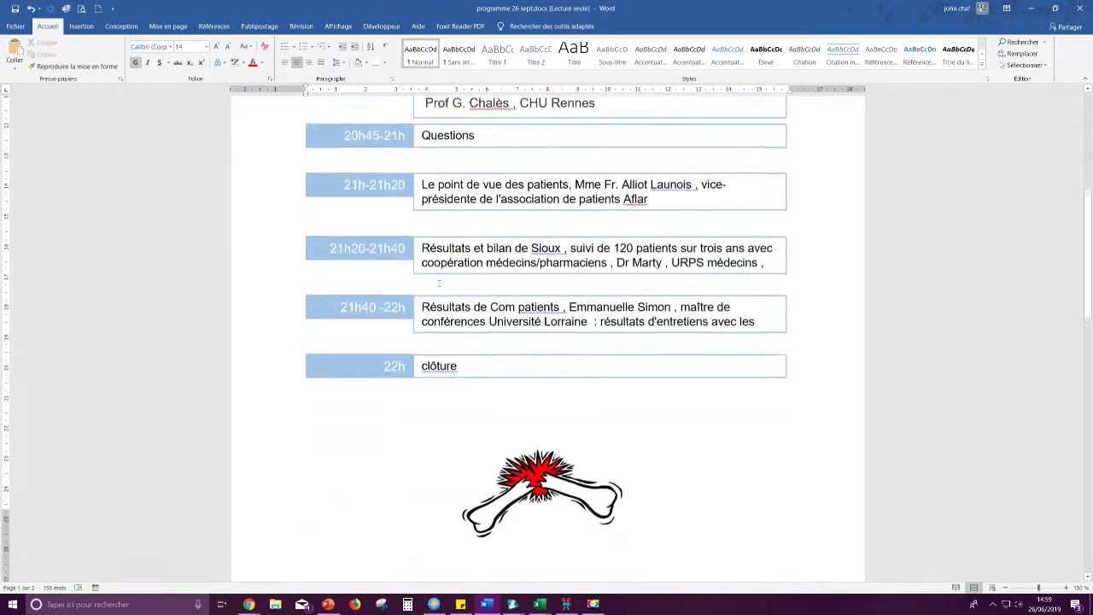
pyautogui.scroll(3, 509, 334)
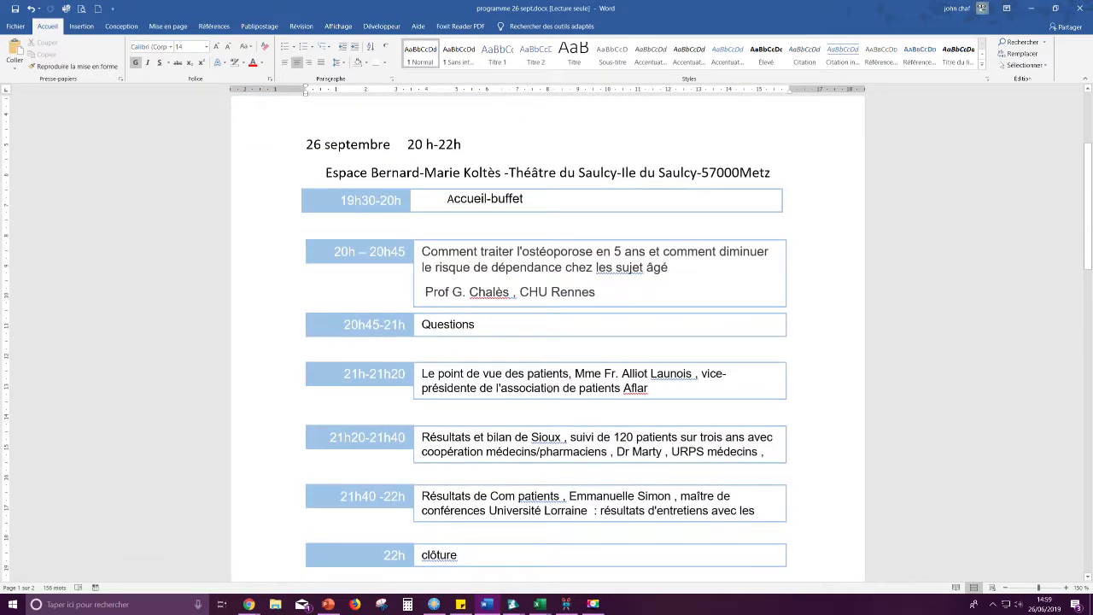
pyautogui.scroll(3, 550, 386)
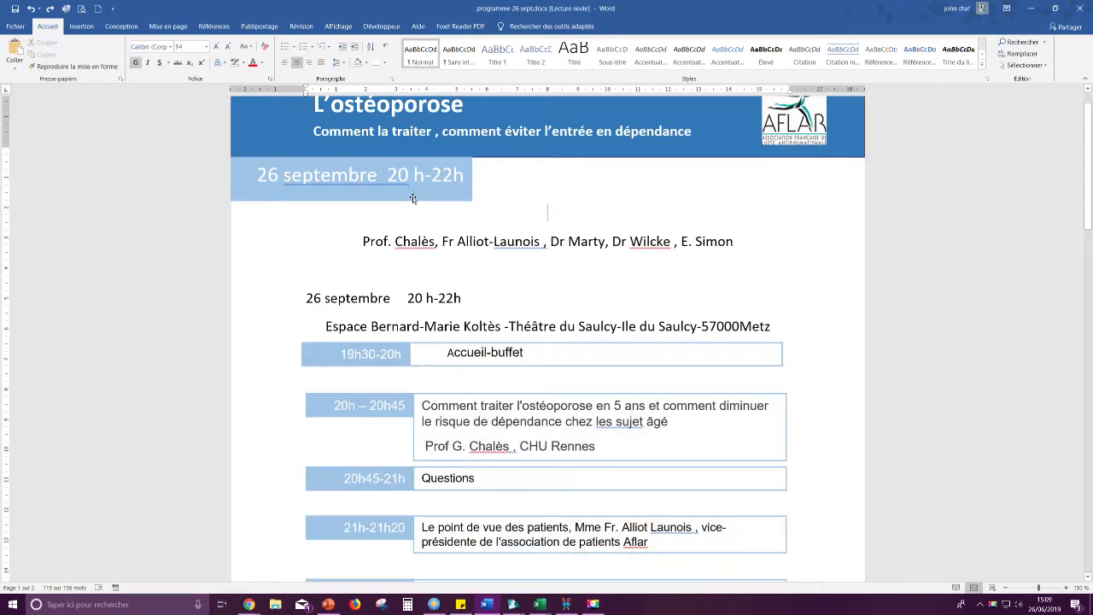
pyautogui.click(434, 203)
pyautogui.moveTo(428, 203); pyautogui.dragTo(868, 177)
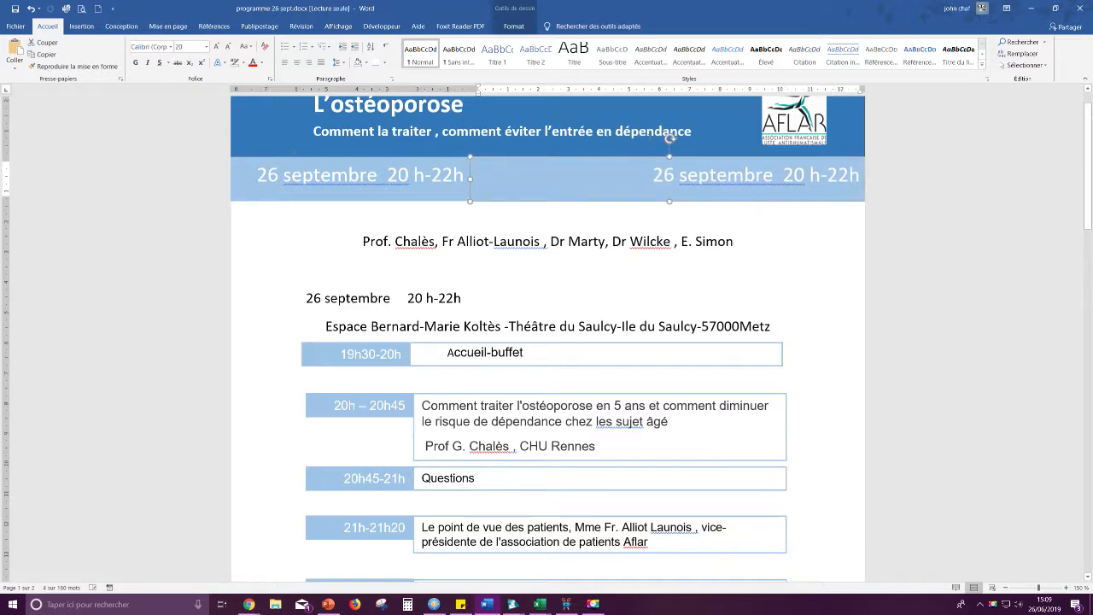
# - Fill the widened copy of the date box with a light orange theme colour
pyautogui.click(514, 26)
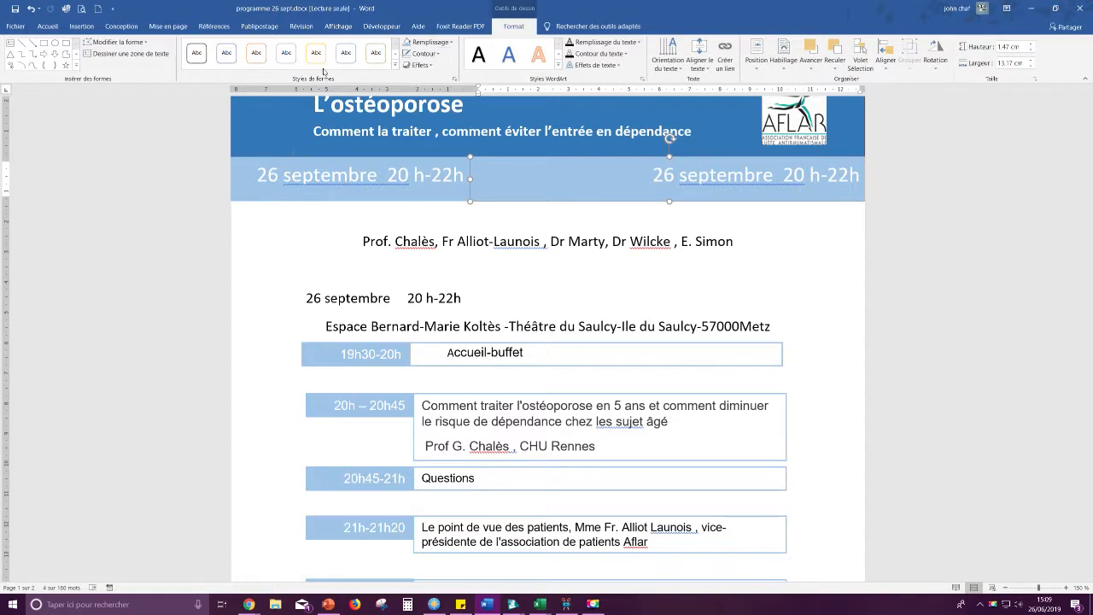
pyautogui.click(395, 65)
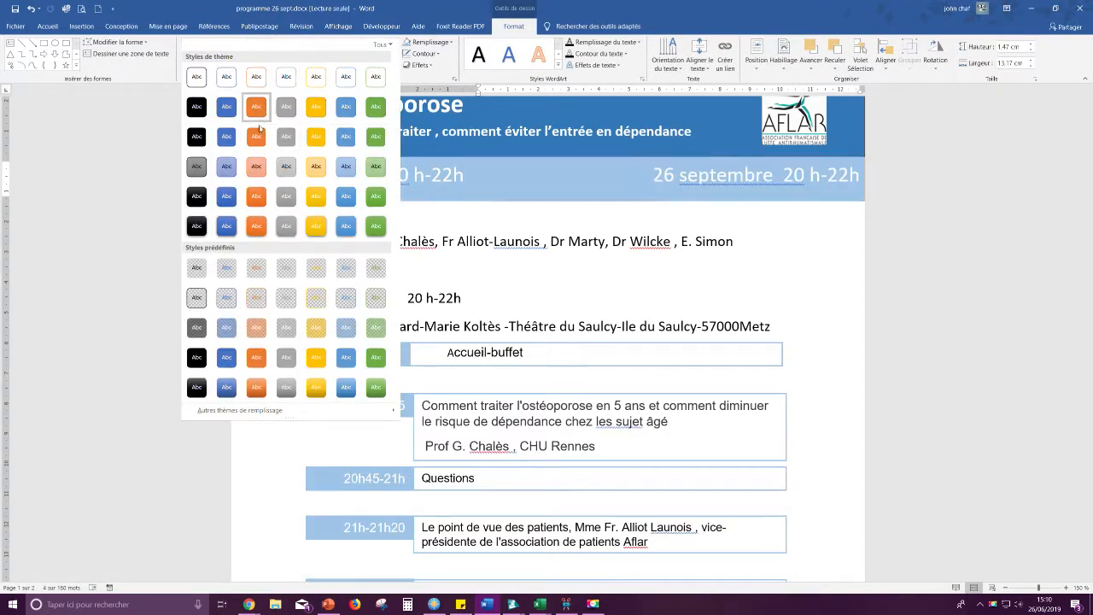
pyautogui.click(432, 42)
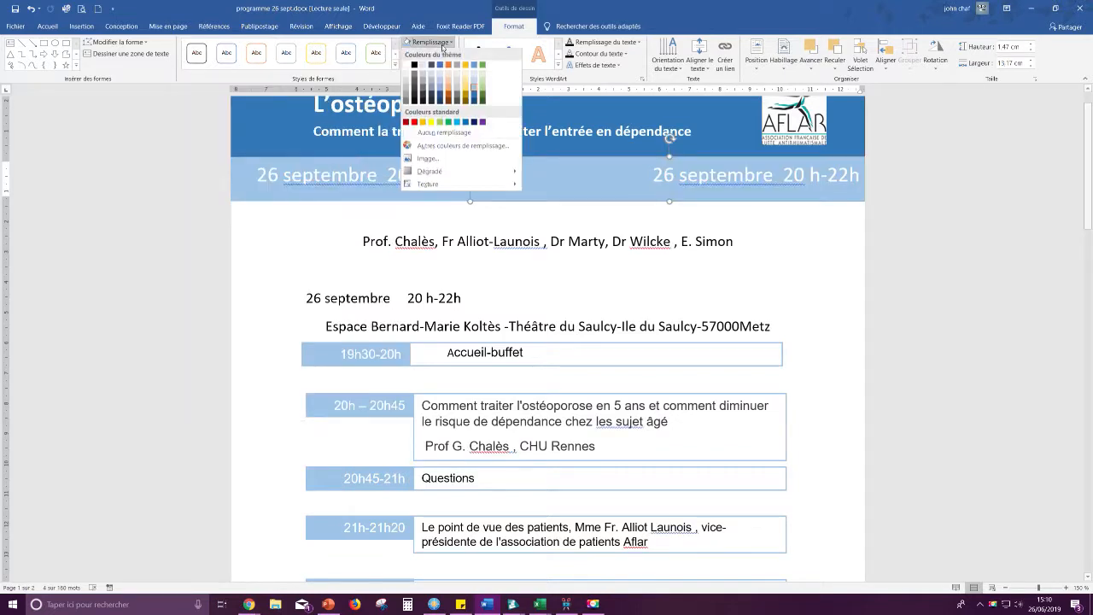
pyautogui.click(452, 93)
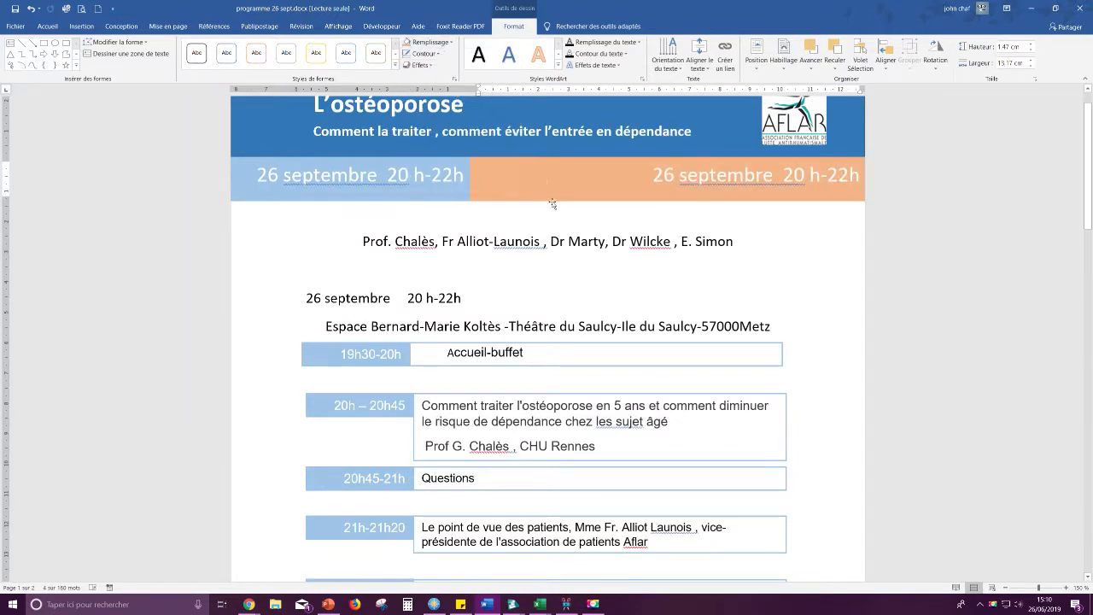
pyautogui.click(517, 289)
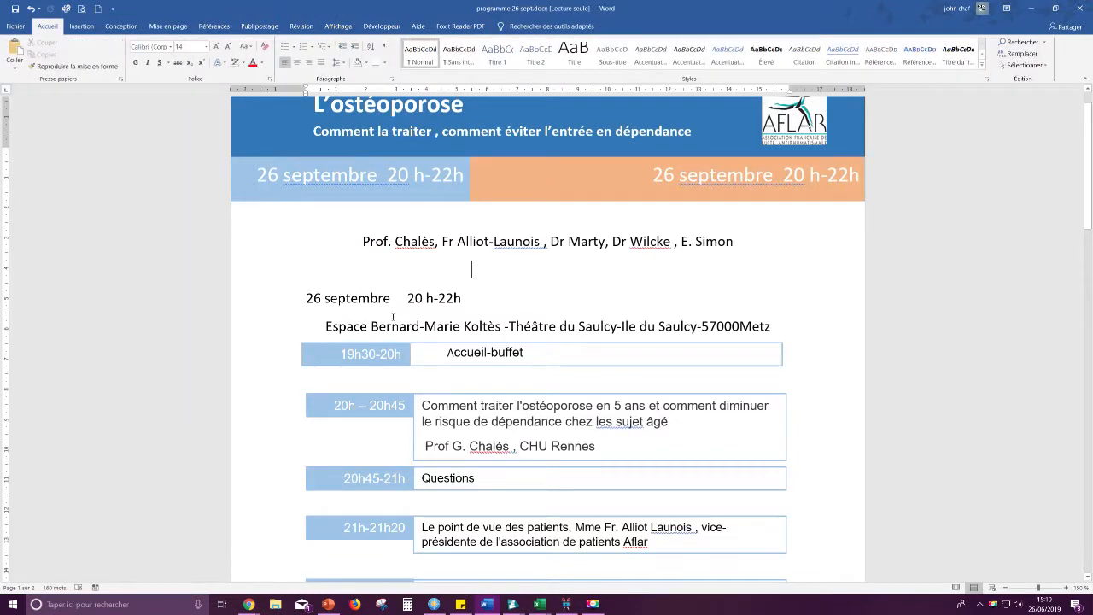
# - Copy the venue line from the page body and paste it over the date text in the orange box
pyautogui.moveTo(324, 326); pyautogui.dragTo(771, 326)
pyautogui.hotkey('ctrl', 'c')
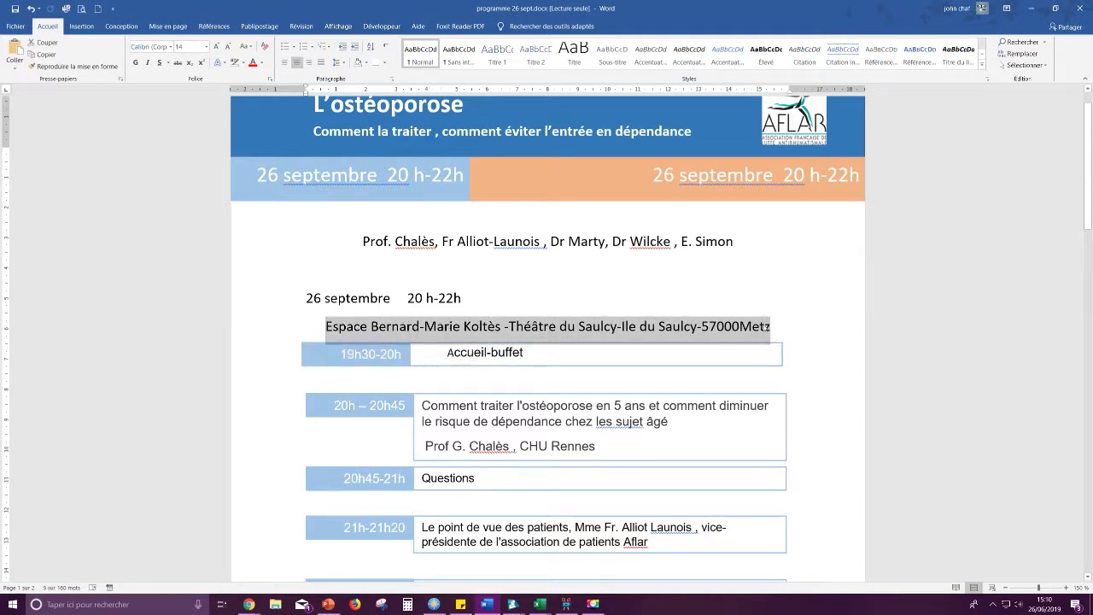
pyautogui.click(687, 180)
pyautogui.moveTo(654, 175); pyautogui.dragTo(860, 175)
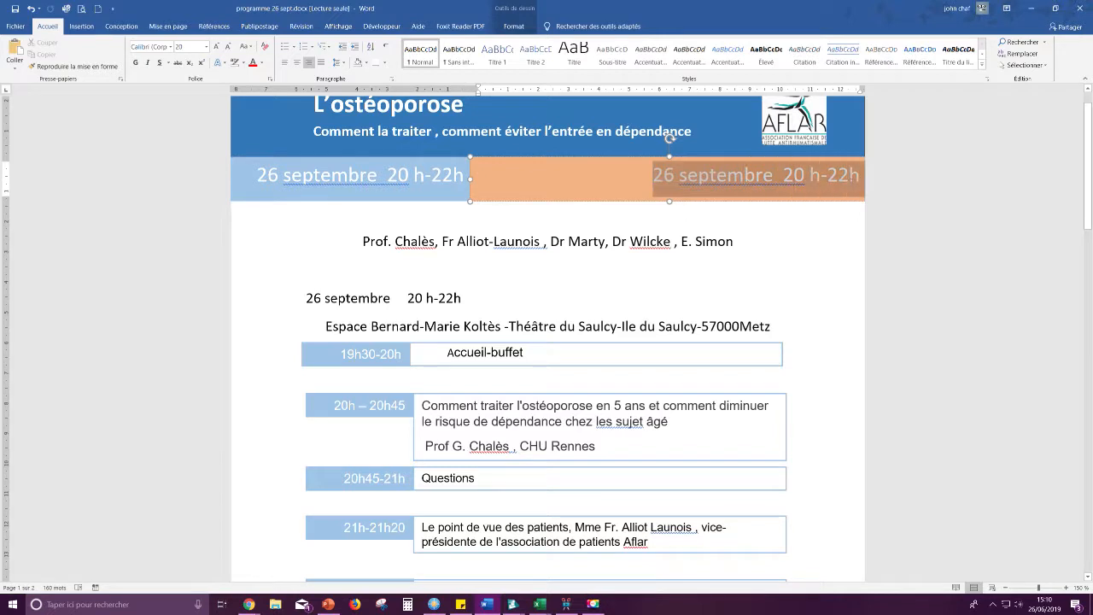
pyautogui.hotkey('ctrl', 'v')
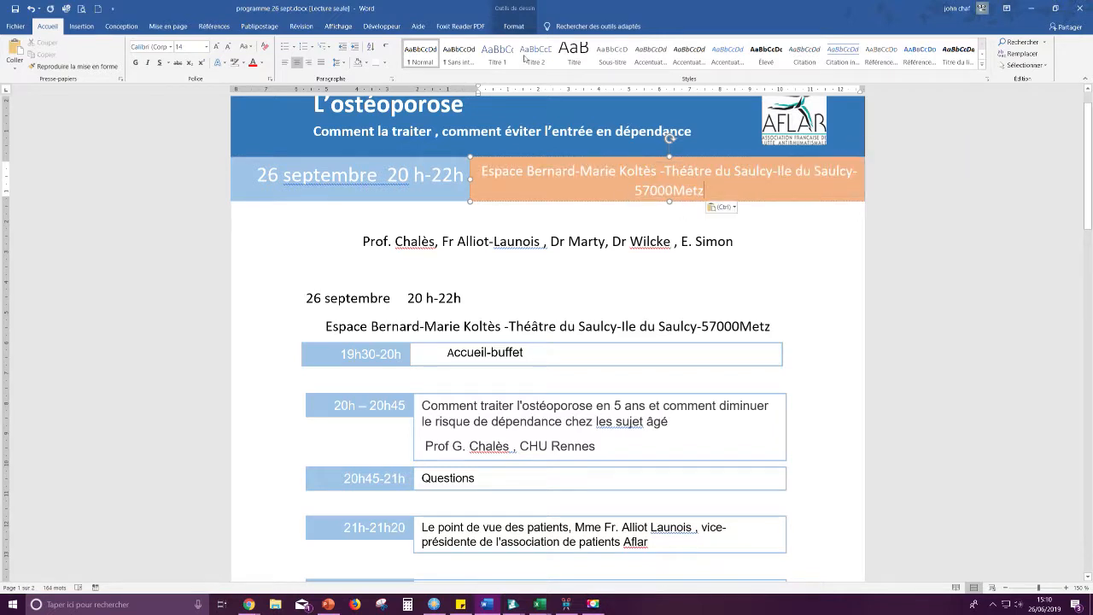
# - Left-align the venue text in the orange box and insert a space between the postcode and "Metz"
pyautogui.click(285, 65)
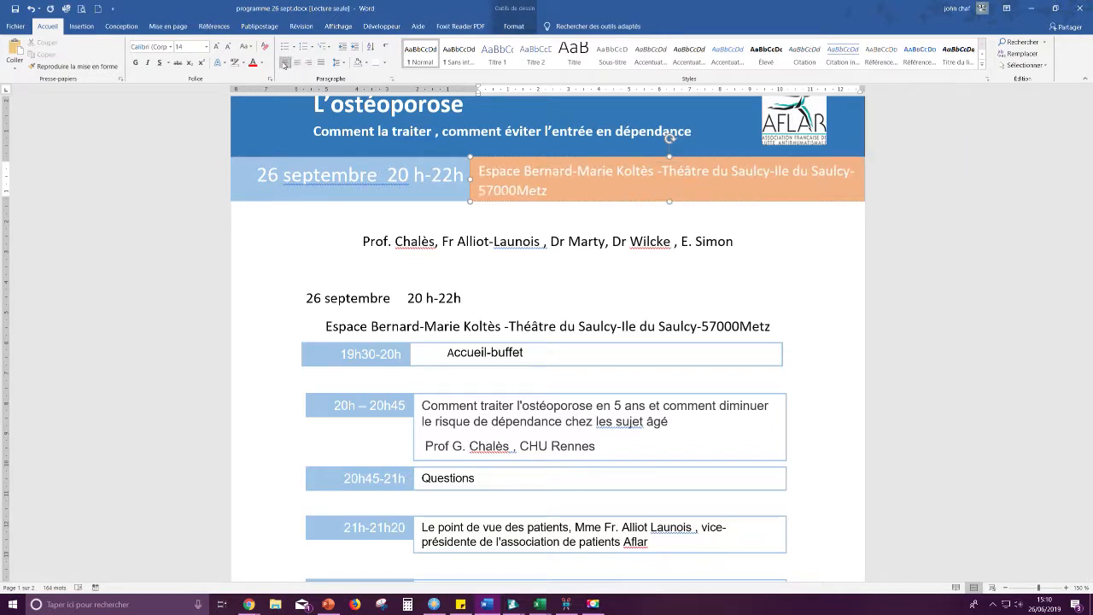
pyautogui.click(518, 190)
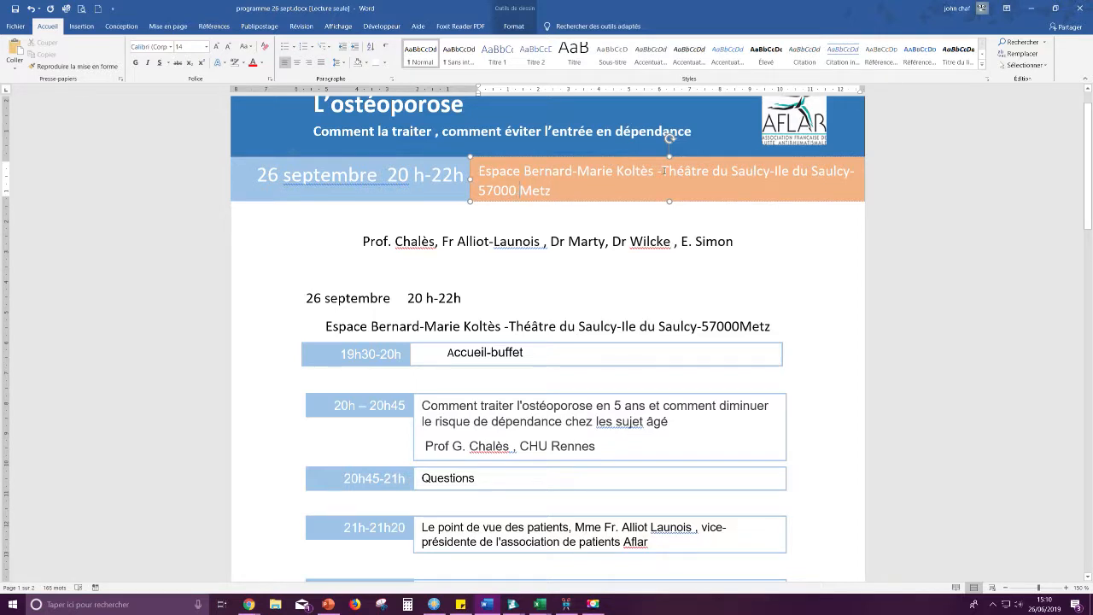
pyautogui.tripleClick(481, 173)
pyautogui.click(508, 190)
pyautogui.click(536, 227)
pyautogui.scroll(1, 611, 423)
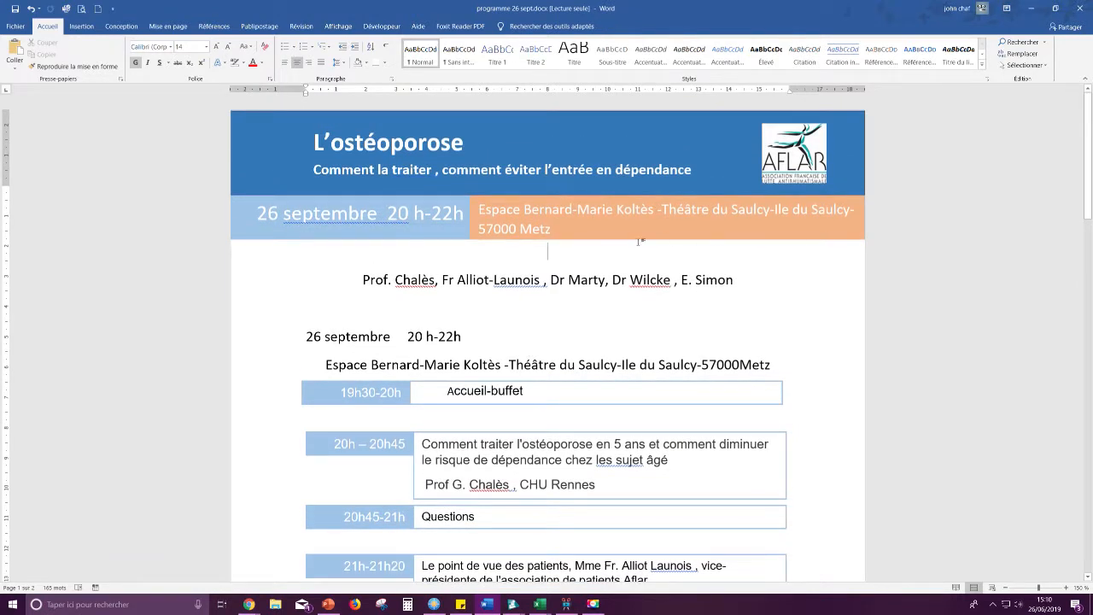
# - Delete the redundant date and venue lines above the schedule, along with the empty paragraph they leave
pyautogui.click(552, 357)
pyautogui.moveTo(775, 371); pyautogui.dragTo(533, 342)
pyautogui.click(370, 364)
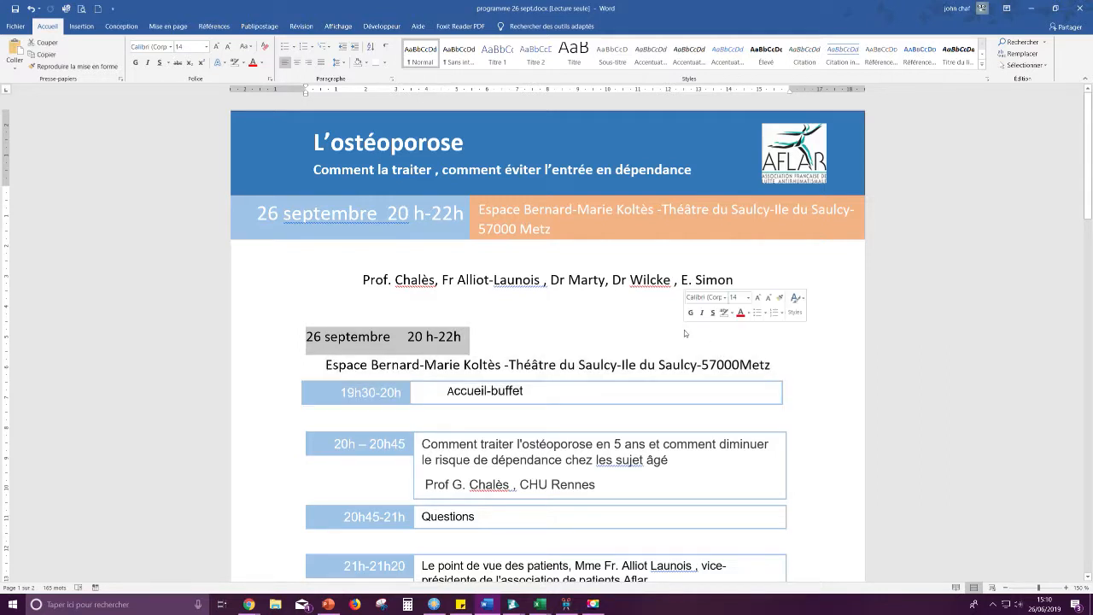
pyautogui.press('Delete')
pyautogui.moveTo(326, 337); pyautogui.dragTo(768, 339)
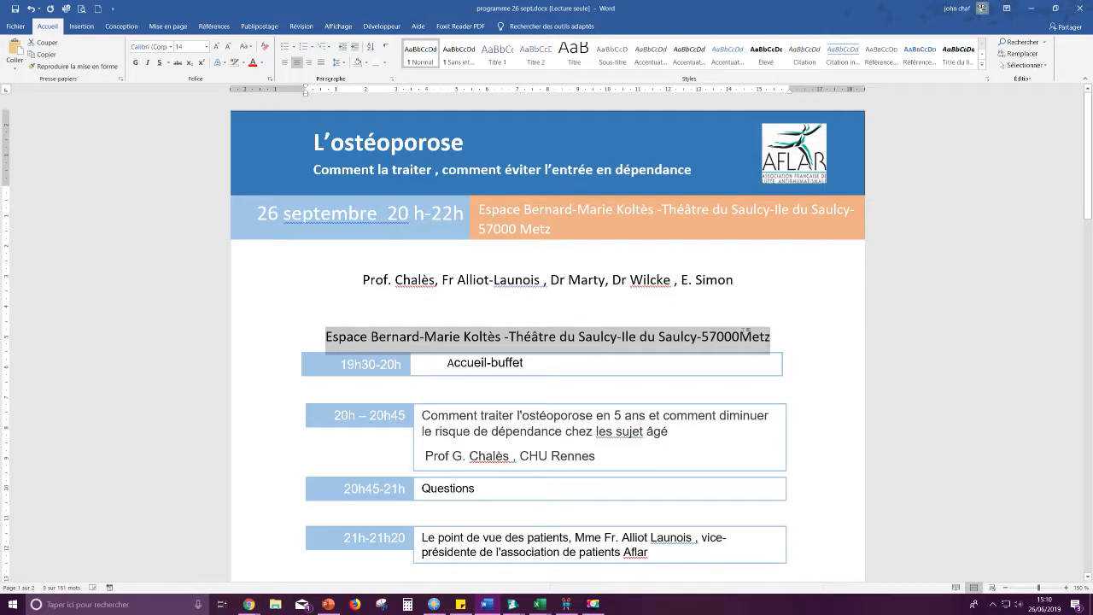
pyautogui.press('Delete')
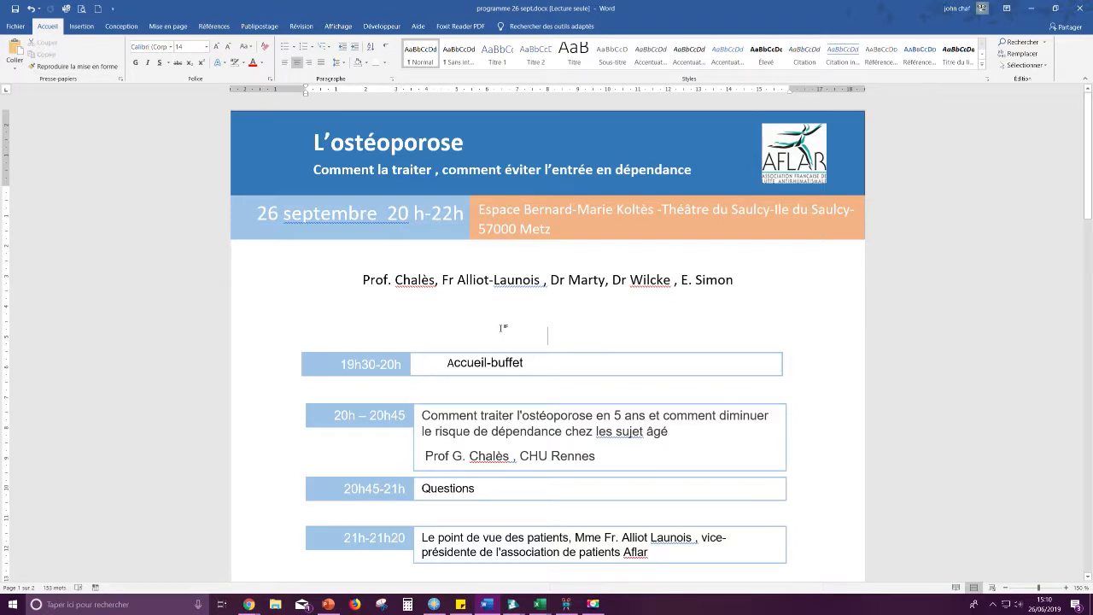
pyautogui.press('BackSpace')
# - Move the line of speakers' names from above the schedule to below the 22h row, before the bone picture
pyautogui.moveTo(740, 280); pyautogui.dragTo(376, 285)
pyautogui.hotkey('ctrl', 'c')
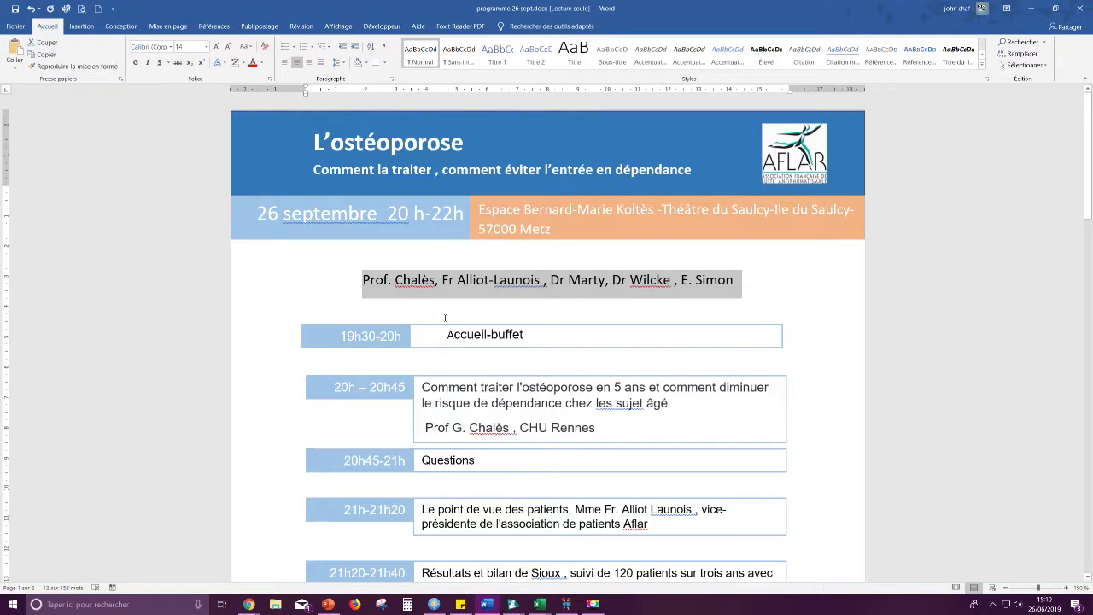
pyautogui.press('Delete')
pyautogui.scroll(-5, 466, 427)
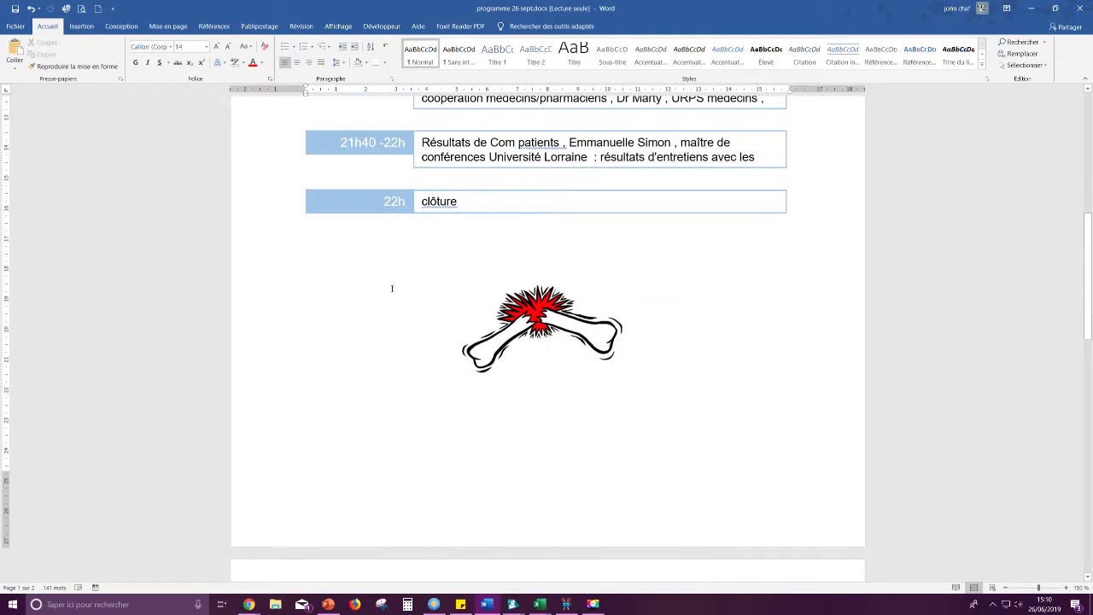
pyautogui.hotkey('ctrl', 'v')
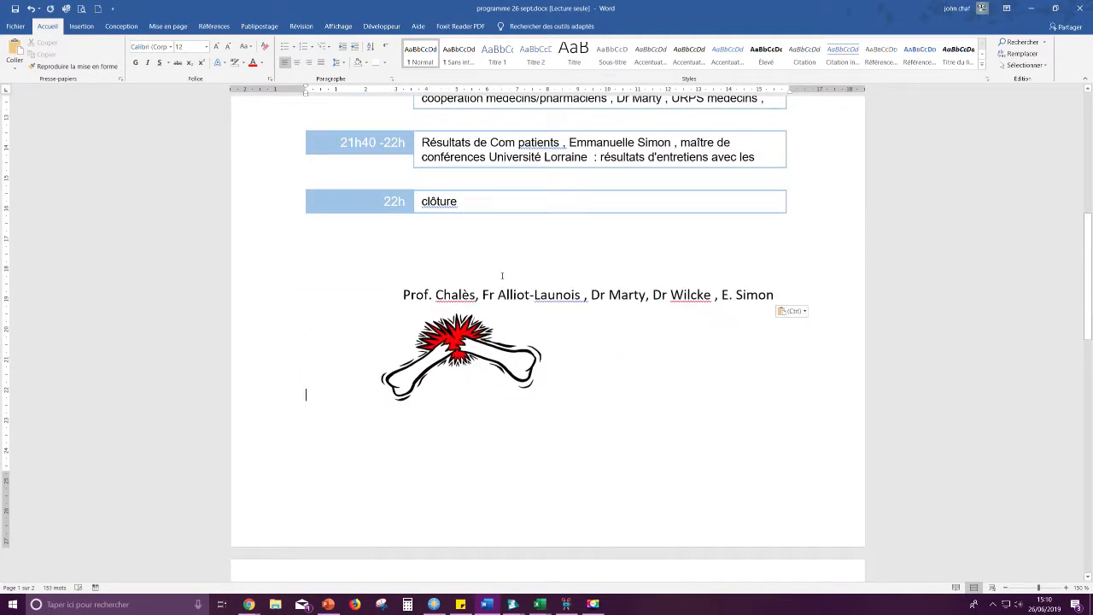
# - Format the speakers' names below the schedule in blue-grey italics, aligned left
pyautogui.click(401, 297)
pyautogui.moveTo(404, 295); pyautogui.dragTo(774, 294)
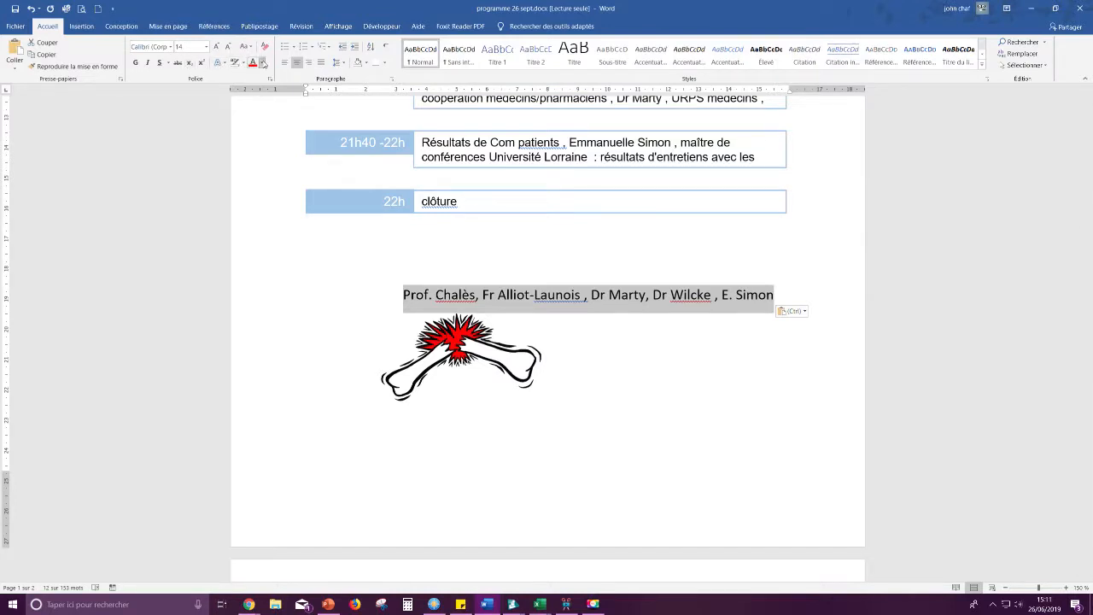
pyautogui.click(263, 63)
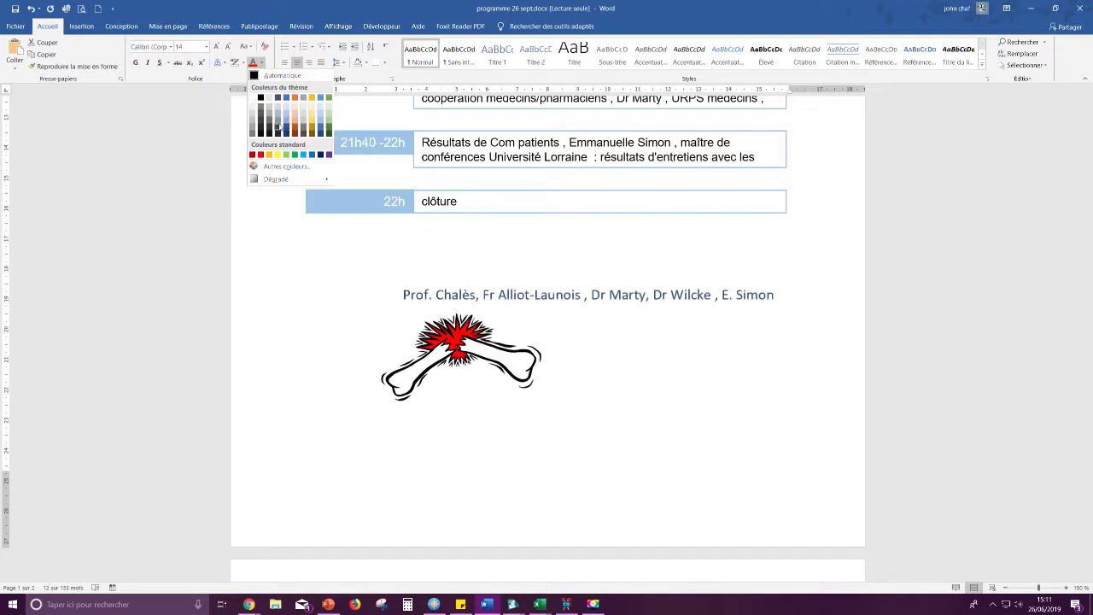
pyautogui.click(277, 127)
pyautogui.scroll(1, 461, 231)
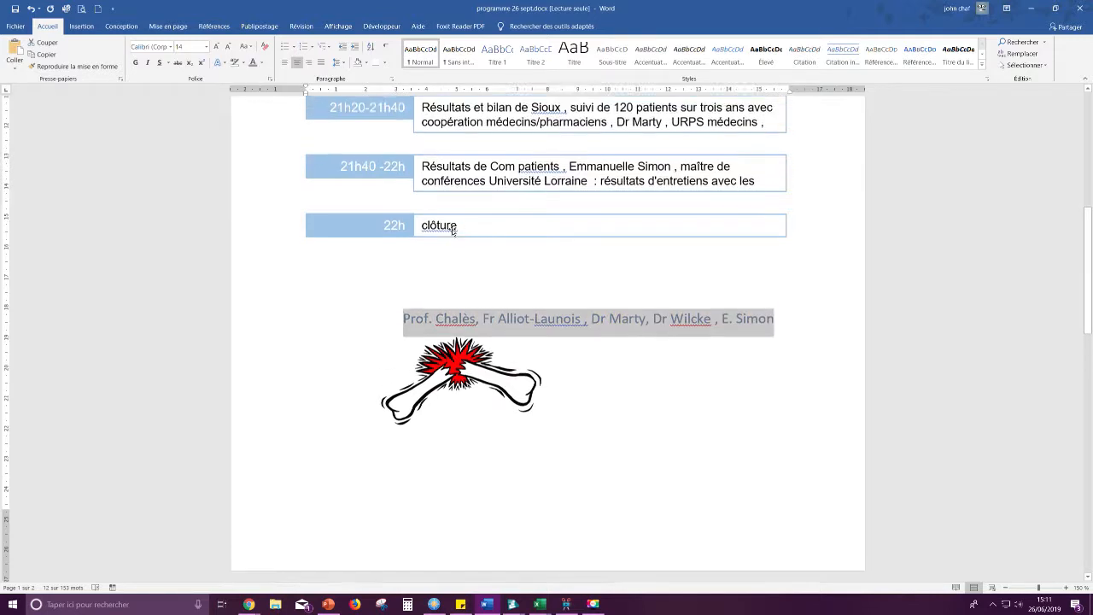
pyautogui.click(309, 62)
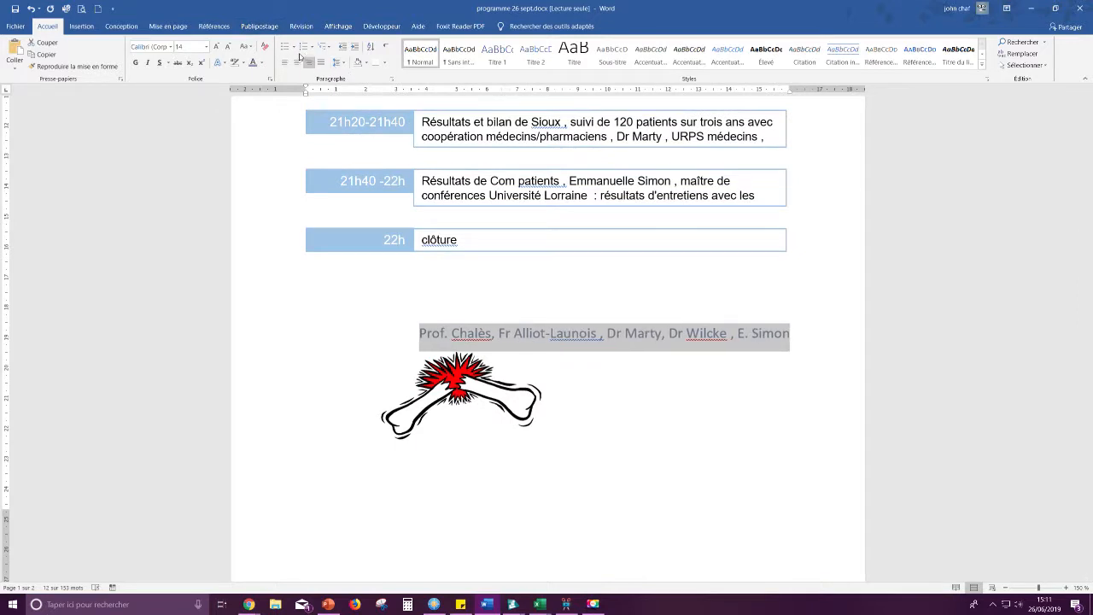
pyautogui.click(286, 62)
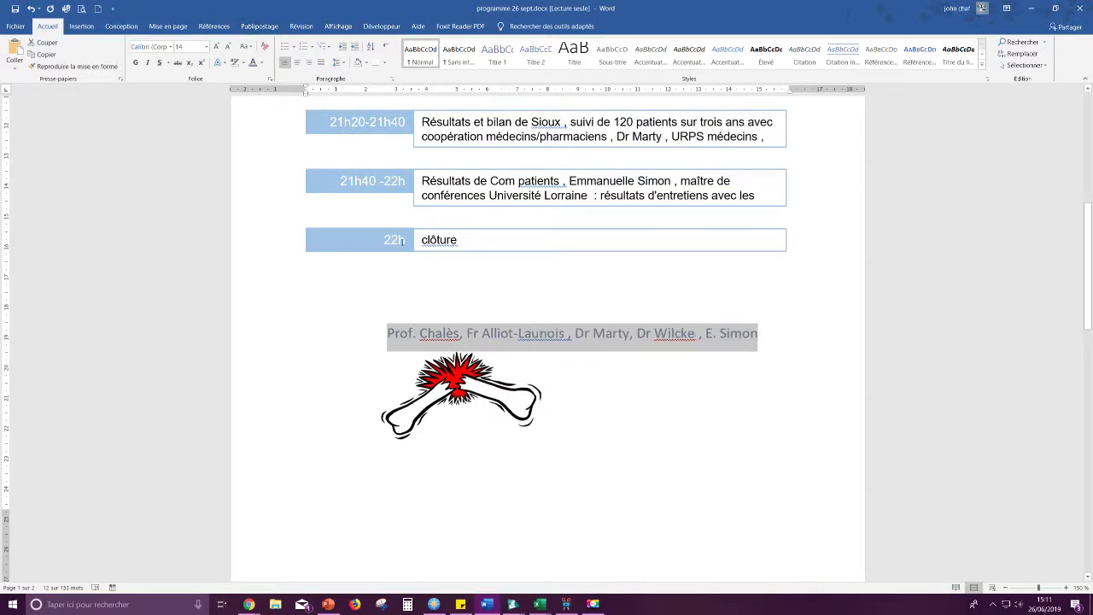
pyautogui.click(148, 62)
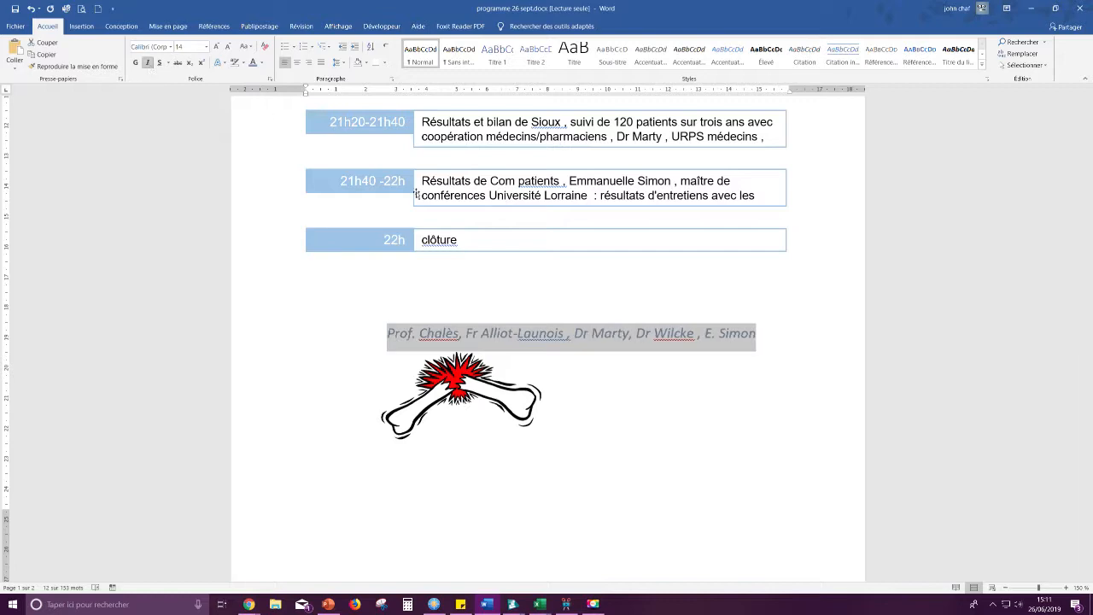
pyautogui.click(470, 297)
# - Delete the broken-bone picture below the speakers' names
pyautogui.scroll(3, 538, 391)
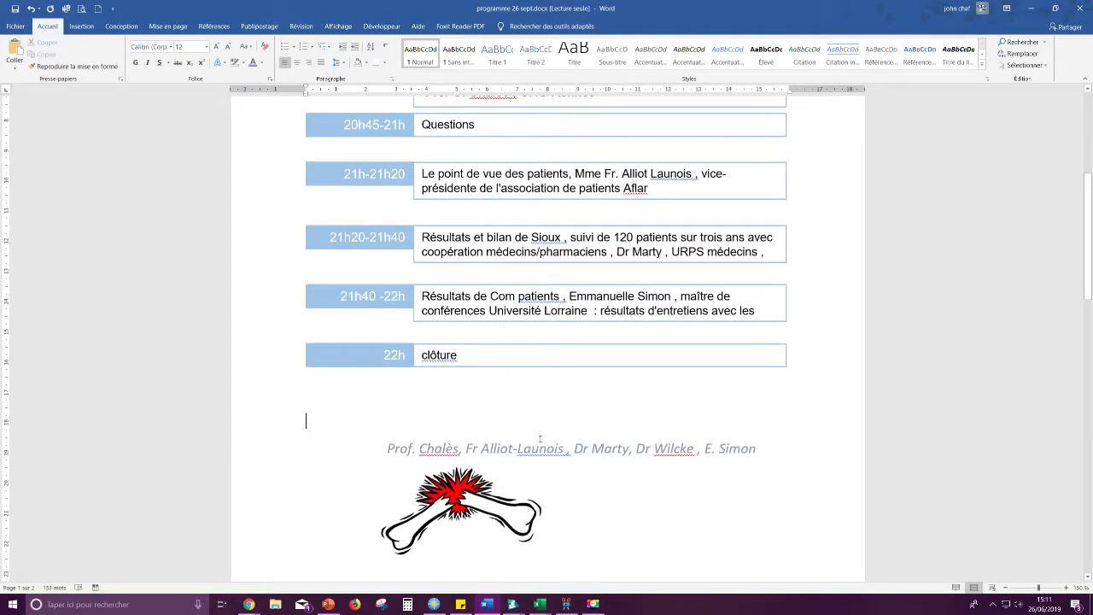
pyautogui.scroll(-3, 540, 439)
pyautogui.click(521, 410)
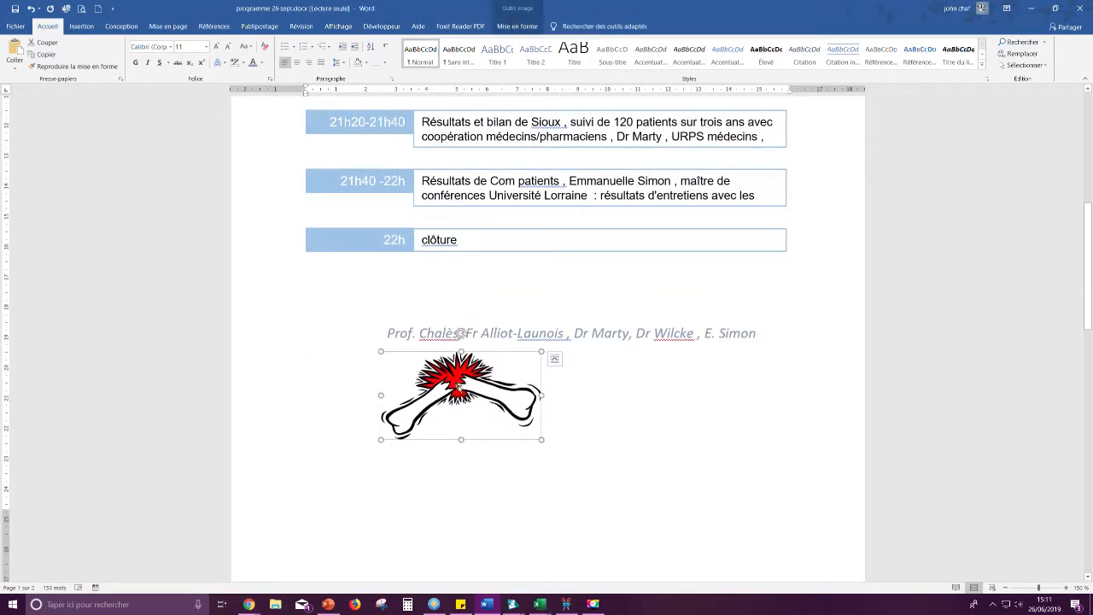
pyautogui.press('Delete')
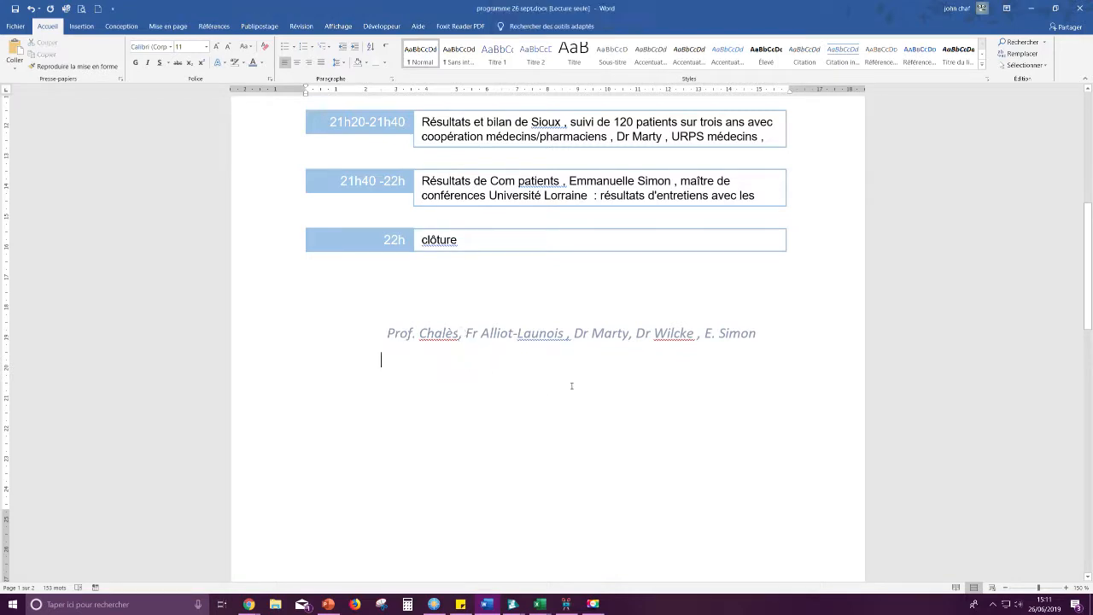
pyautogui.scroll(8, 566, 384)
pyautogui.scroll(-6, 515, 349)
pyautogui.scroll(3, 515, 348)
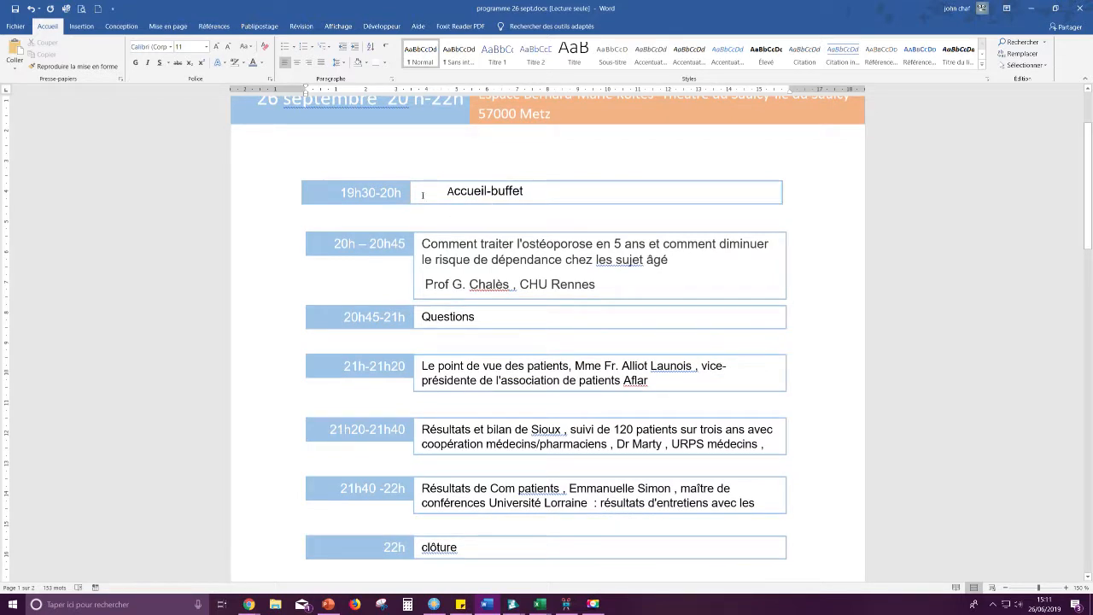
pyautogui.scroll(-2, 464, 208)
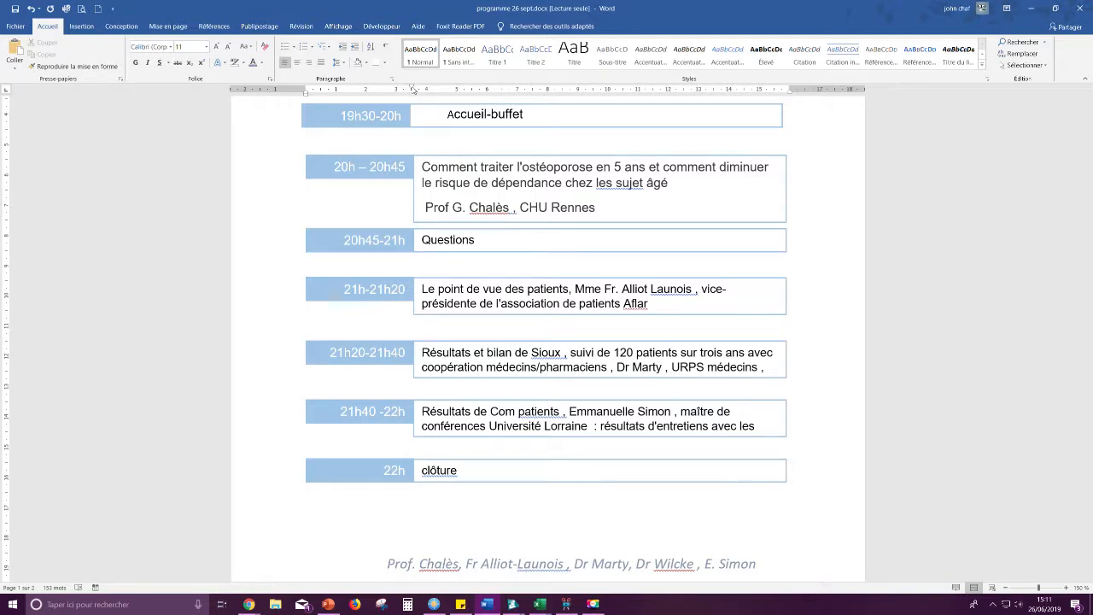
pyautogui.moveTo(385, 91); pyautogui.dragTo(309, 90)
pyautogui.scroll(-1, 485, 266)
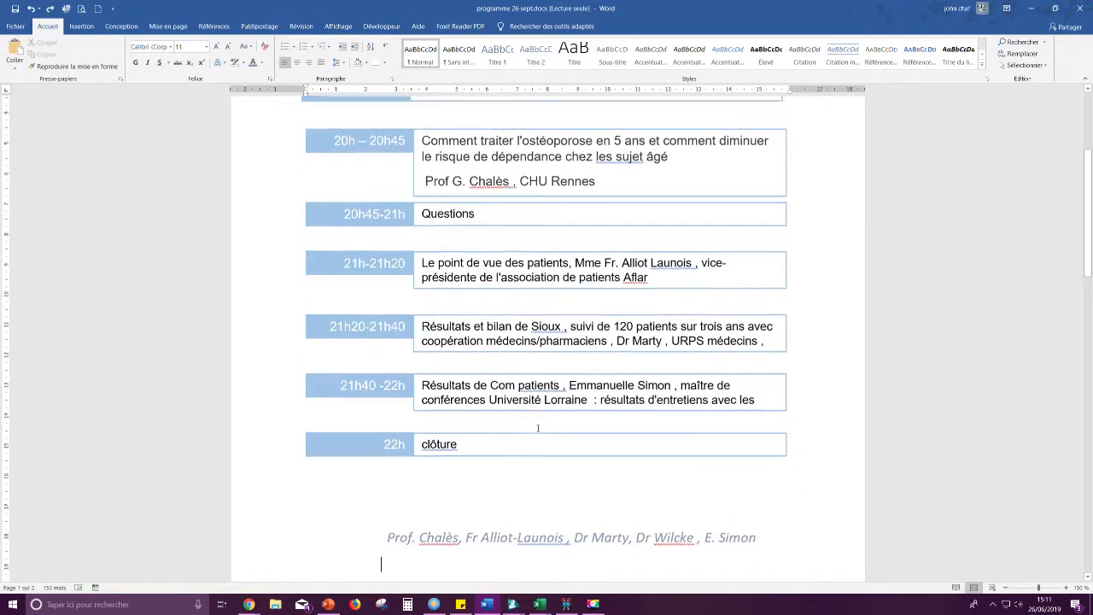
pyautogui.scroll(2, 598, 474)
# - Try to select the schedule boxes together, from the 19h30-20h row down to the 22h row
pyautogui.moveTo(525, 540); pyautogui.dragTo(297, 154)
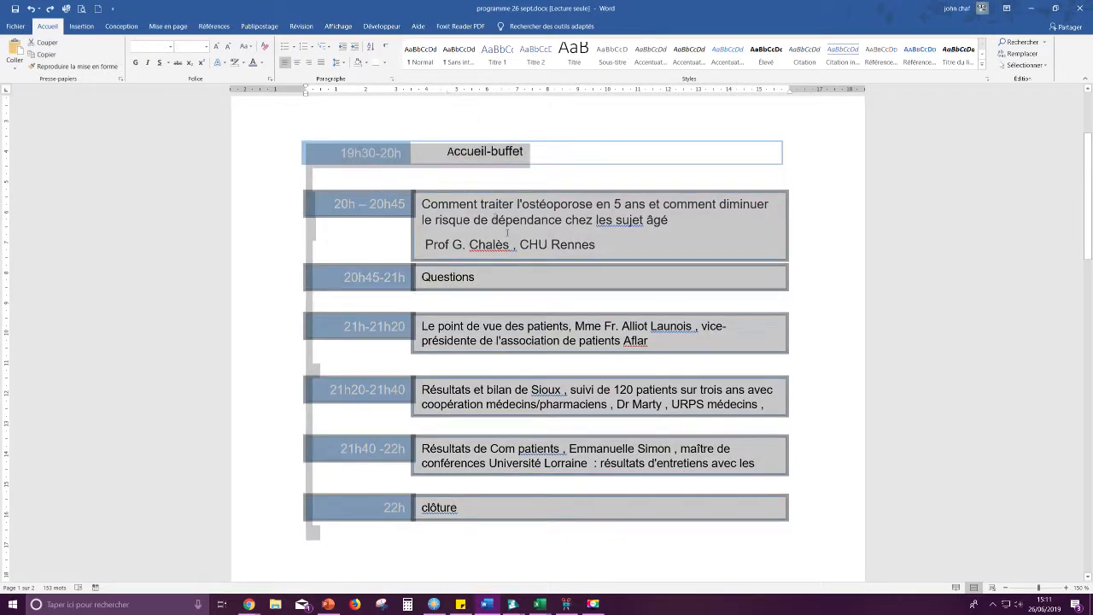
pyautogui.scroll(2, 479, 257)
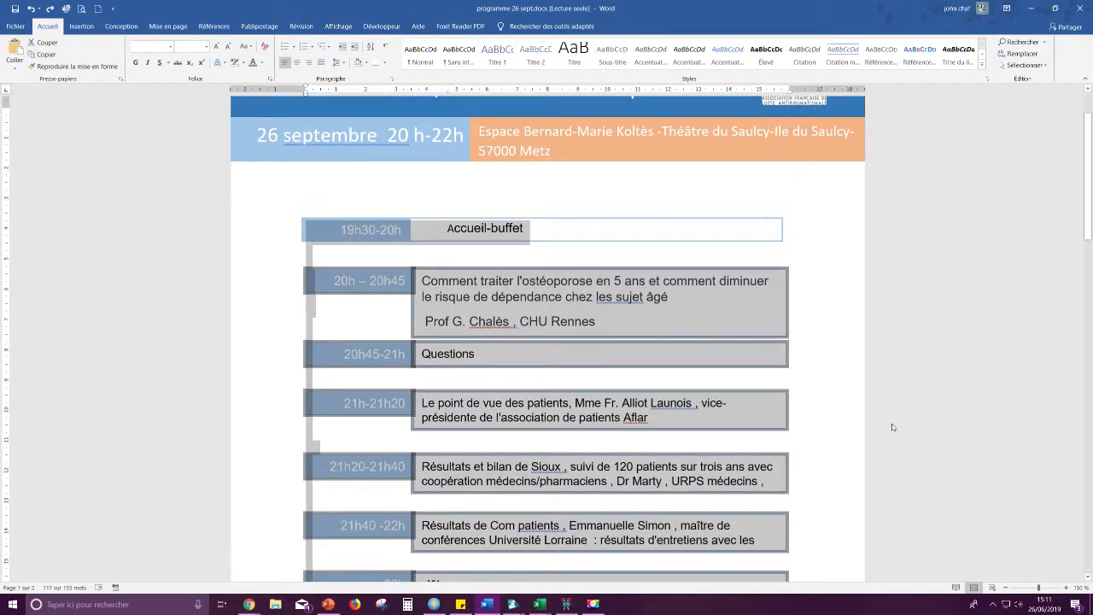
pyautogui.click(841, 377)
pyautogui.scroll(-2, 723, 152)
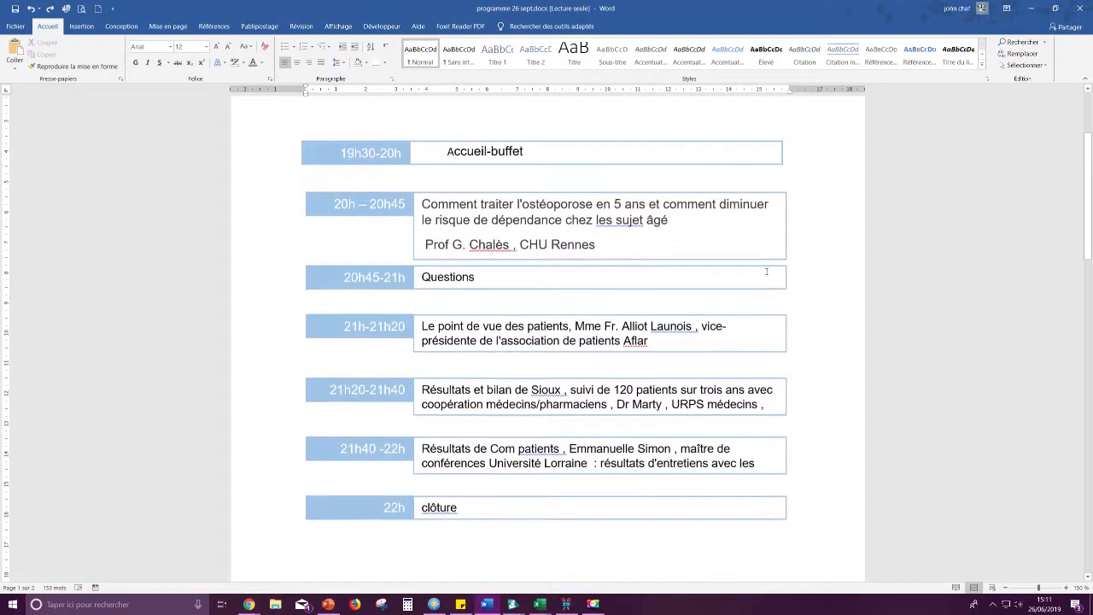
pyautogui.doubleClick(726, 152)
pyautogui.moveTo(728, 166); pyautogui.dragTo(751, 308)
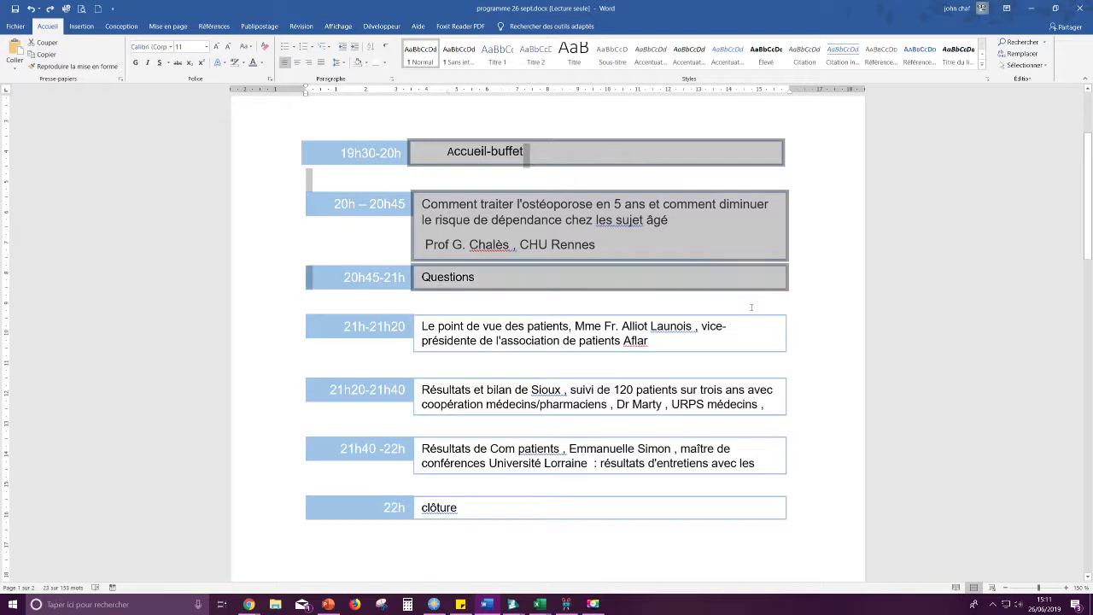
pyautogui.moveTo(748, 356); pyautogui.dragTo(736, 522)
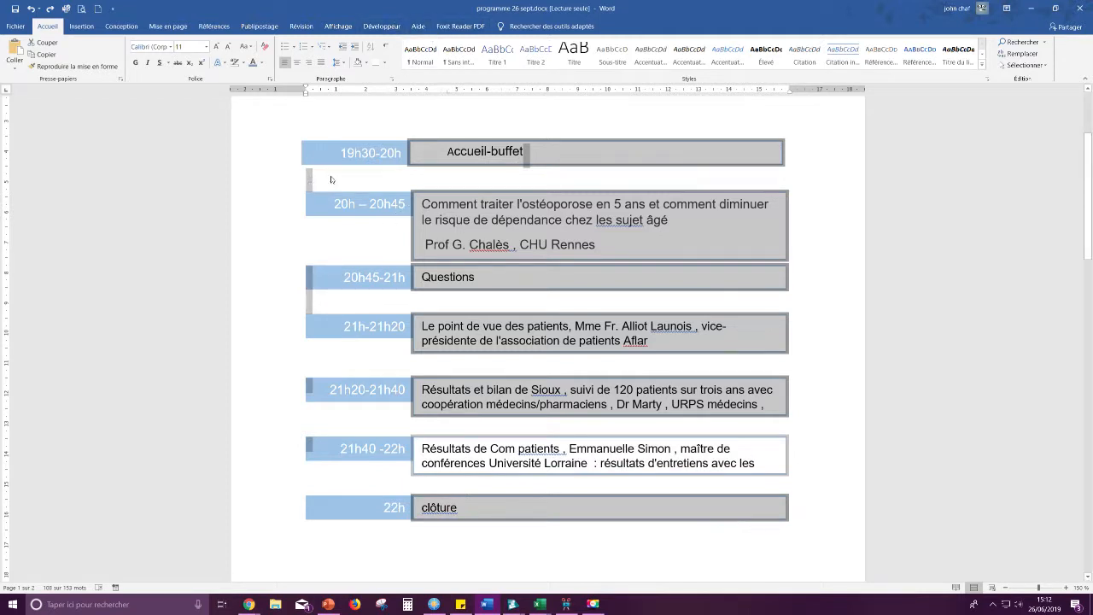
pyautogui.click(406, 164)
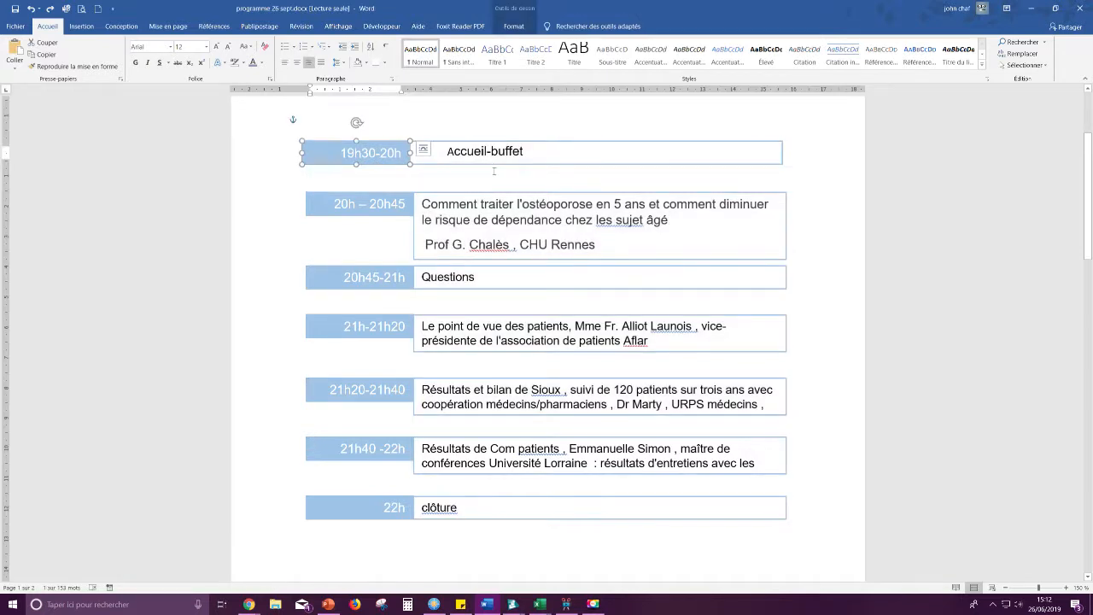
# - Left-align the description boxes of all seven schedule rows with one another, from Accueil-buffet down to clôture
pyautogui.click(496, 164)
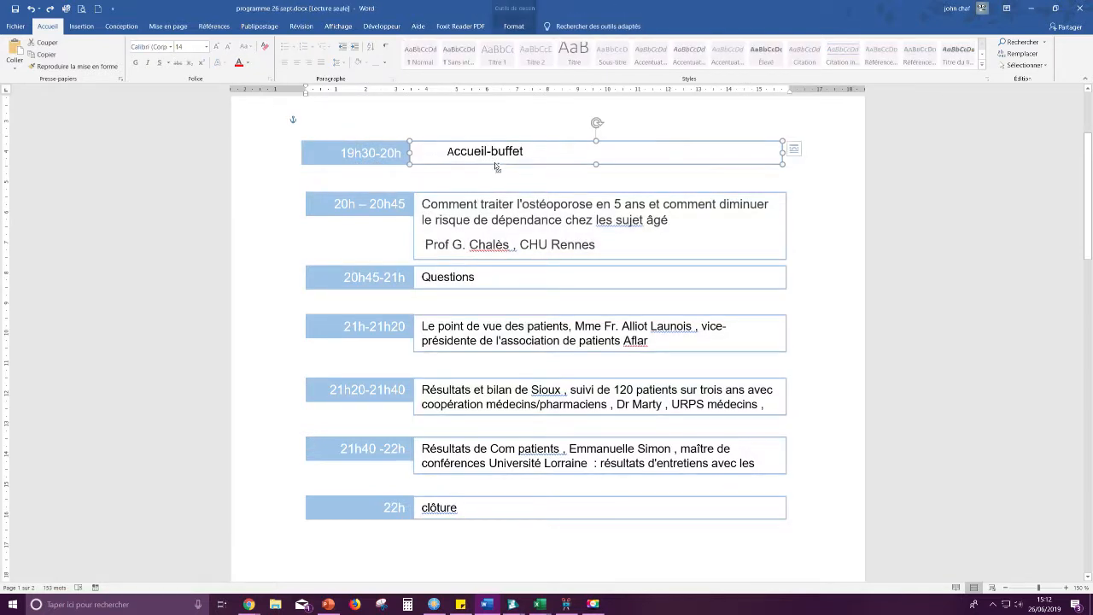
pyautogui.keyDown('shift'); pyautogui.click(515, 259); pyautogui.keyUp('shift')
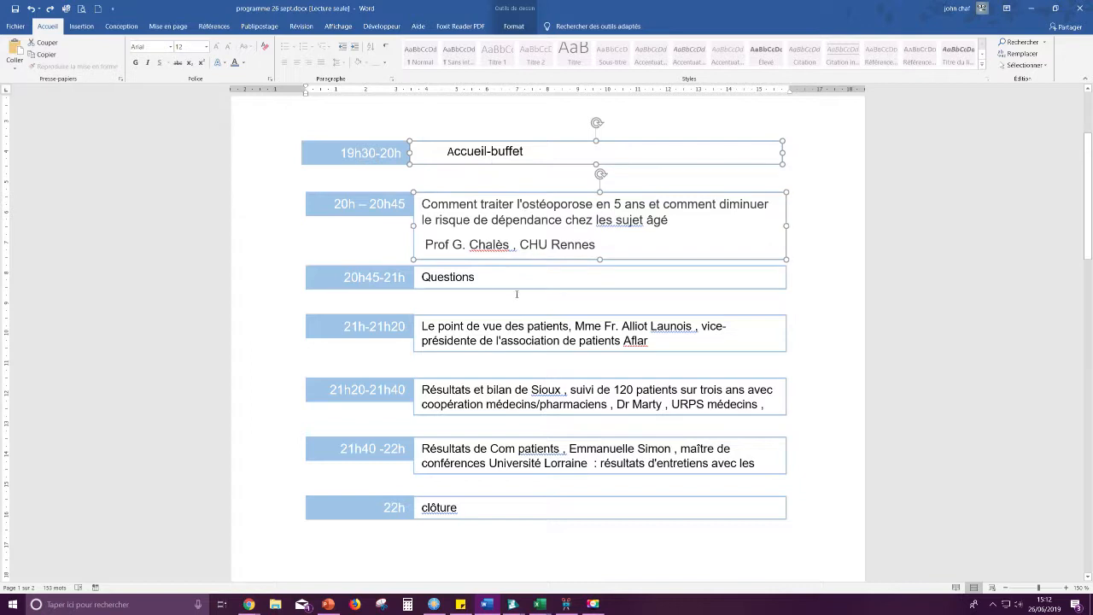
pyautogui.keyDown('shift'); pyautogui.click(511, 289); pyautogui.keyUp('shift')
pyautogui.keyDown('shift'); pyautogui.click(547, 350); pyautogui.keyUp('shift')
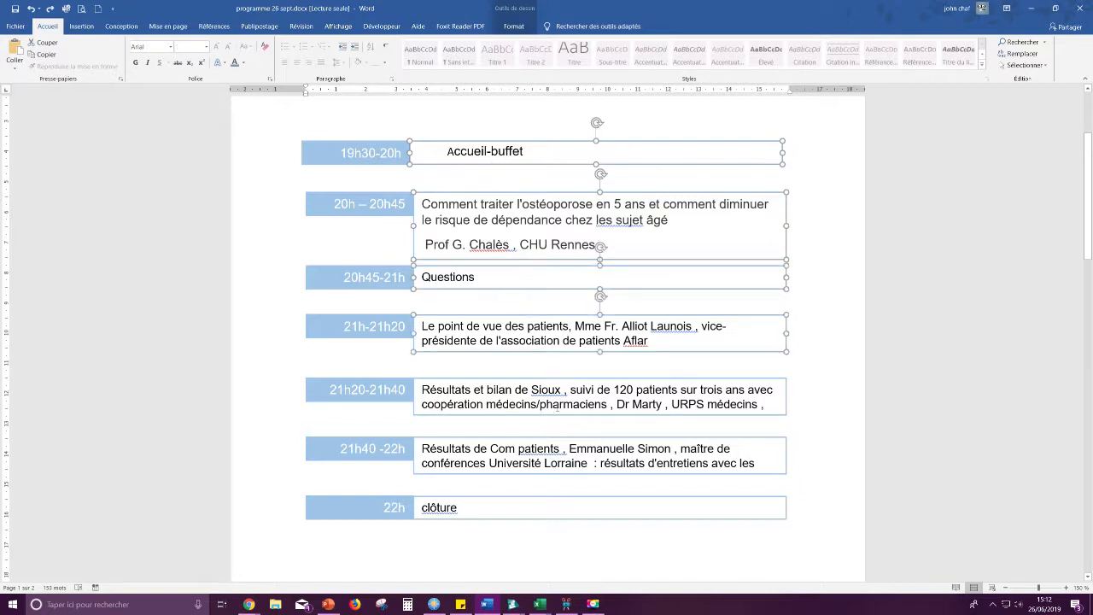
pyautogui.keyDown('shift'); pyautogui.click(566, 414); pyautogui.keyUp('shift')
pyautogui.keyDown('shift'); pyautogui.click(594, 476); pyautogui.keyUp('shift')
pyautogui.keyDown('shift'); pyautogui.click(611, 517); pyautogui.keyUp('shift')
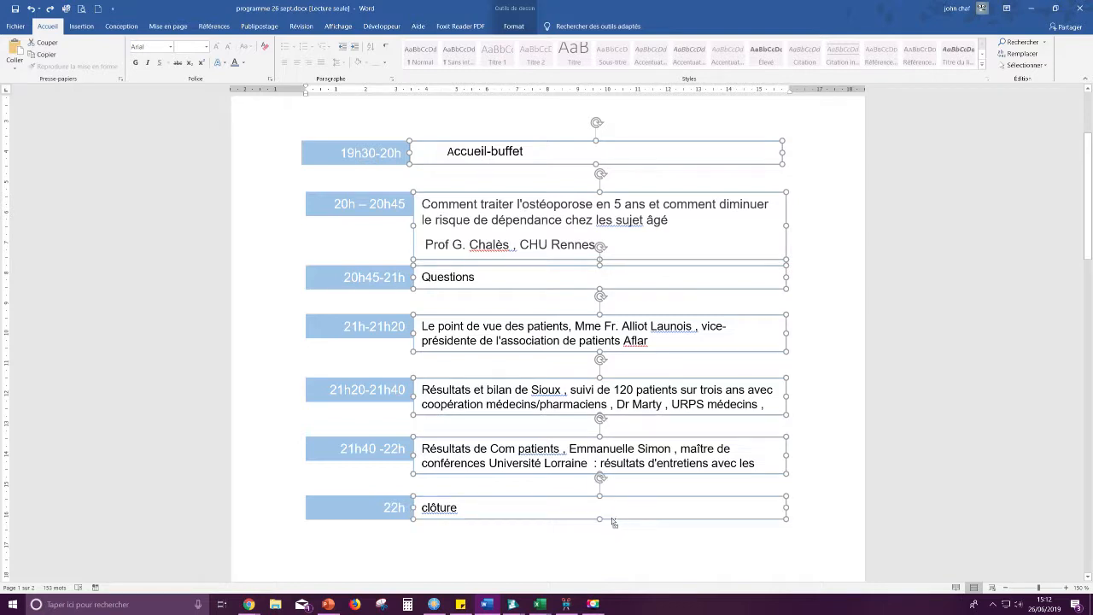
pyautogui.click(516, 26)
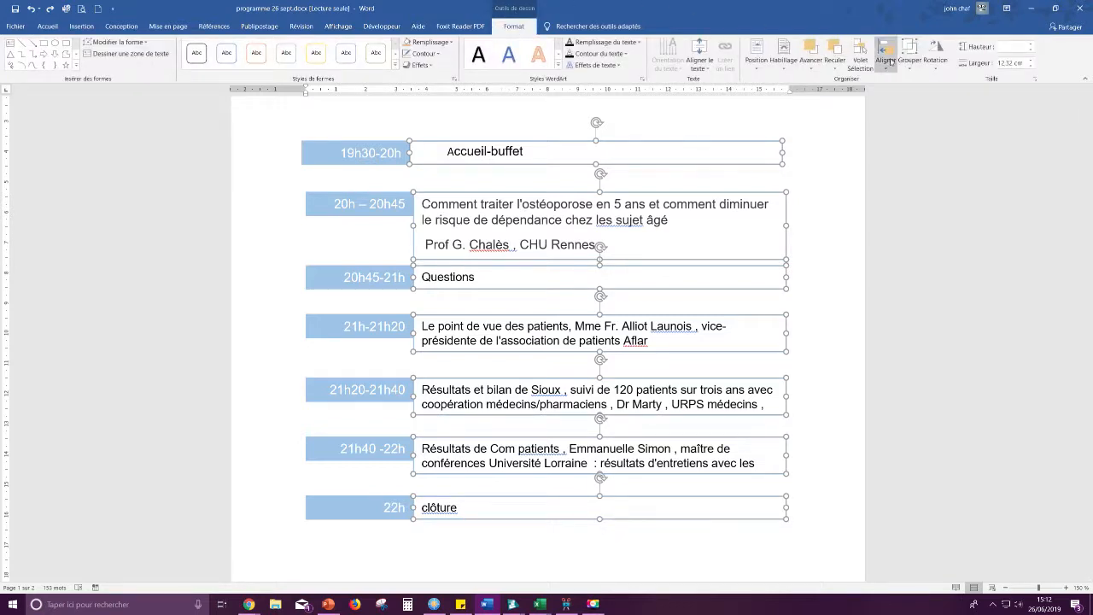
pyautogui.click(894, 70)
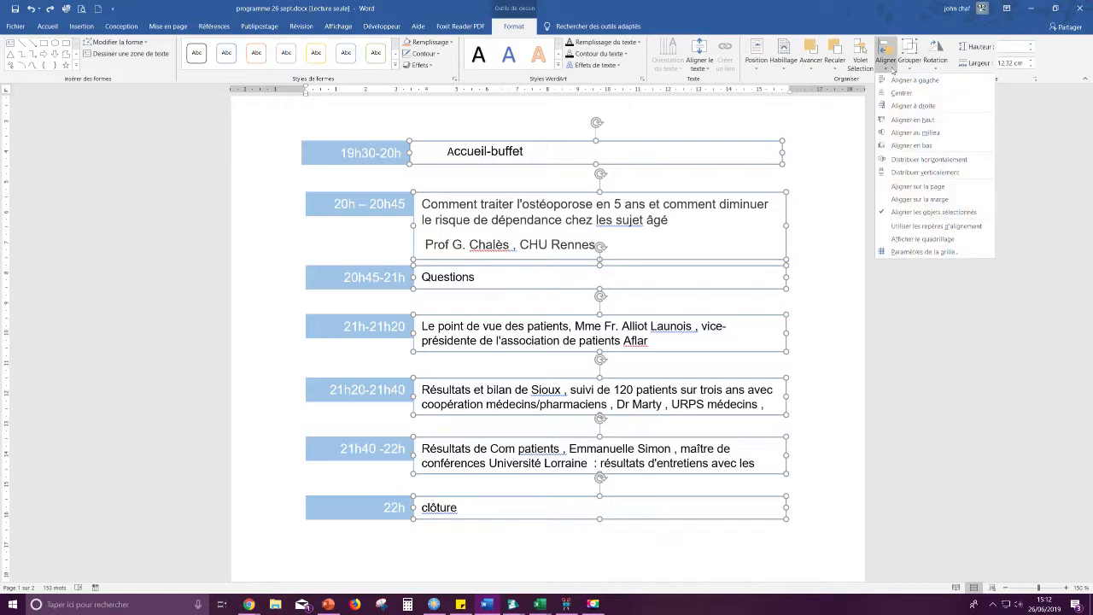
pyautogui.click(918, 81)
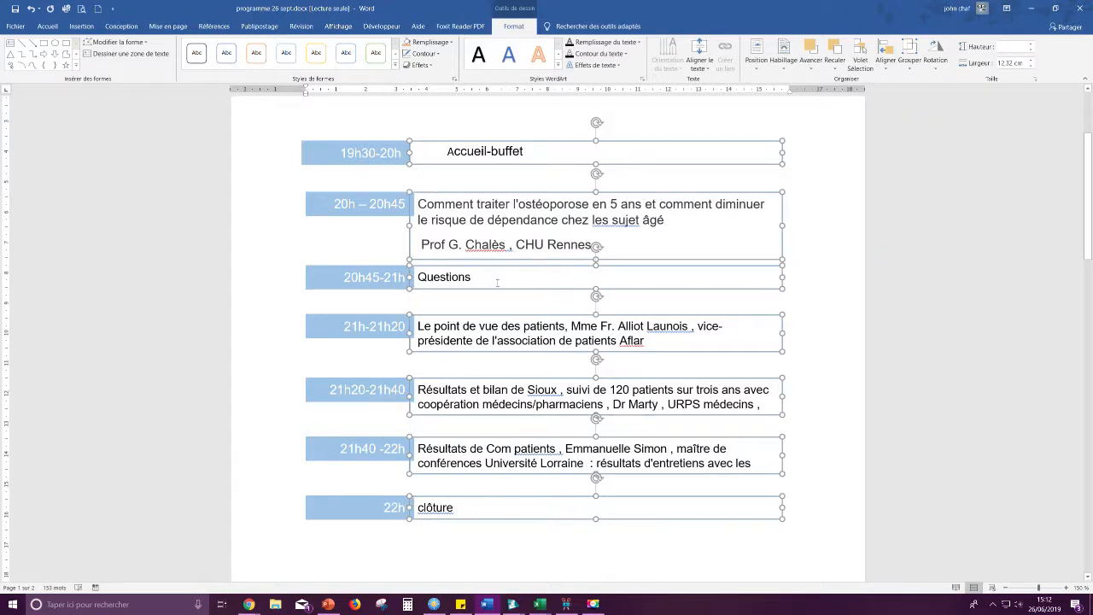
# - Left-align the blue time boxes of all schedule rows with one another, from 19h30-20h down to 22h
pyautogui.click(324, 162)
pyautogui.keyDown('shift'); pyautogui.click(342, 215); pyautogui.keyUp('shift')
pyautogui.keyDown('shift'); pyautogui.click(334, 287); pyautogui.keyUp('shift')
pyautogui.keyDown('shift'); pyautogui.click(334, 338); pyautogui.keyUp('shift')
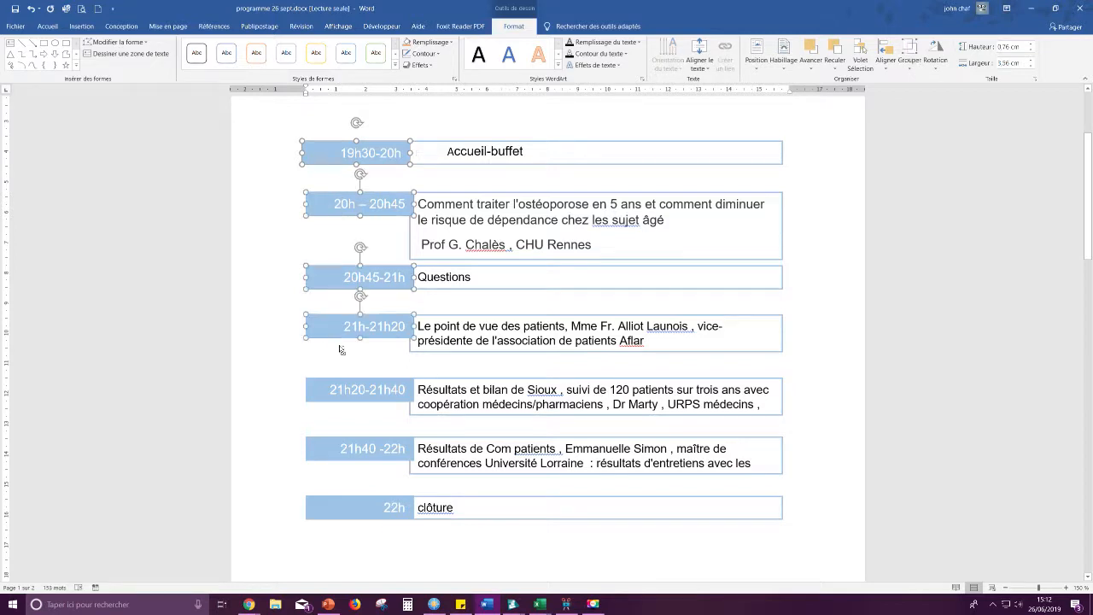
pyautogui.keyDown('shift'); pyautogui.click(350, 405); pyautogui.keyUp('shift')
pyautogui.keyDown('shift'); pyautogui.click(359, 459); pyautogui.keyUp('shift')
pyautogui.keyDown('shift'); pyautogui.click(357, 520); pyautogui.keyUp('shift')
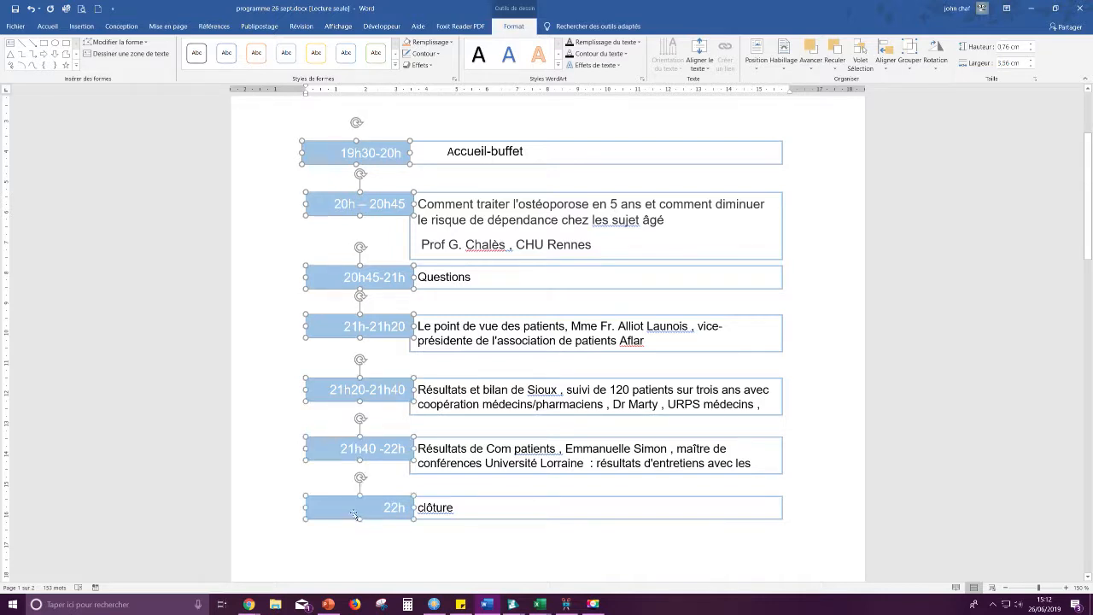
pyautogui.click(893, 61)
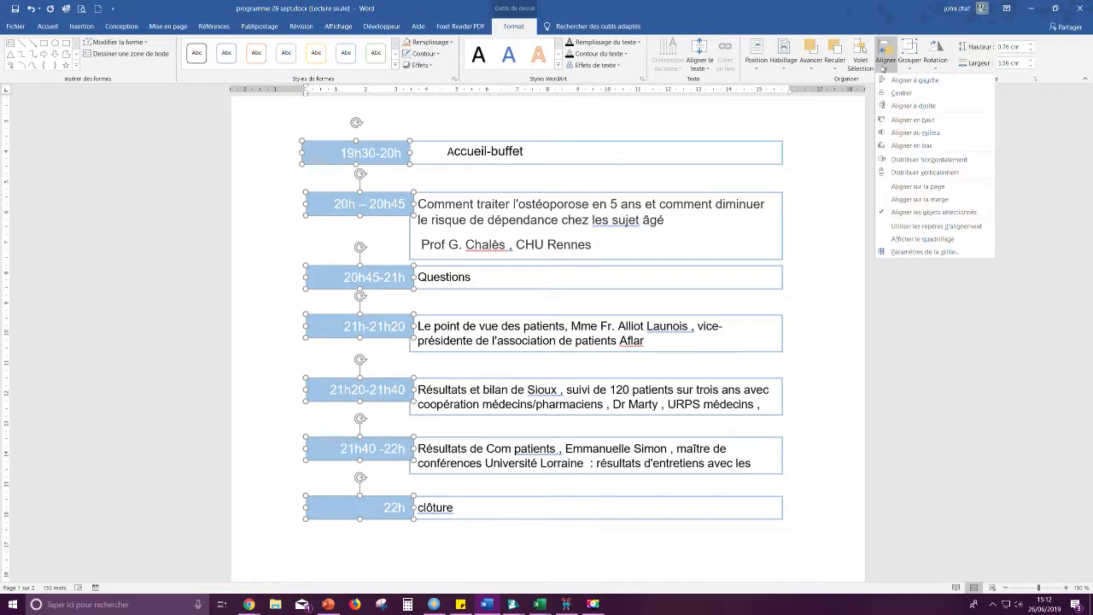
pyautogui.click(918, 83)
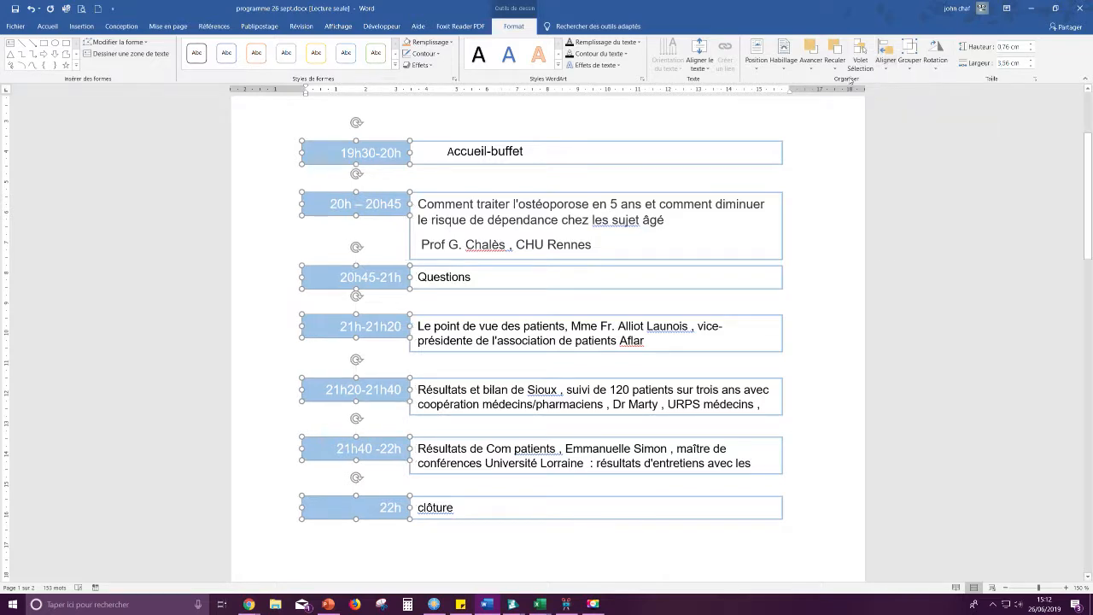
pyautogui.click(480, 572)
pyautogui.scroll(-2, 512, 449)
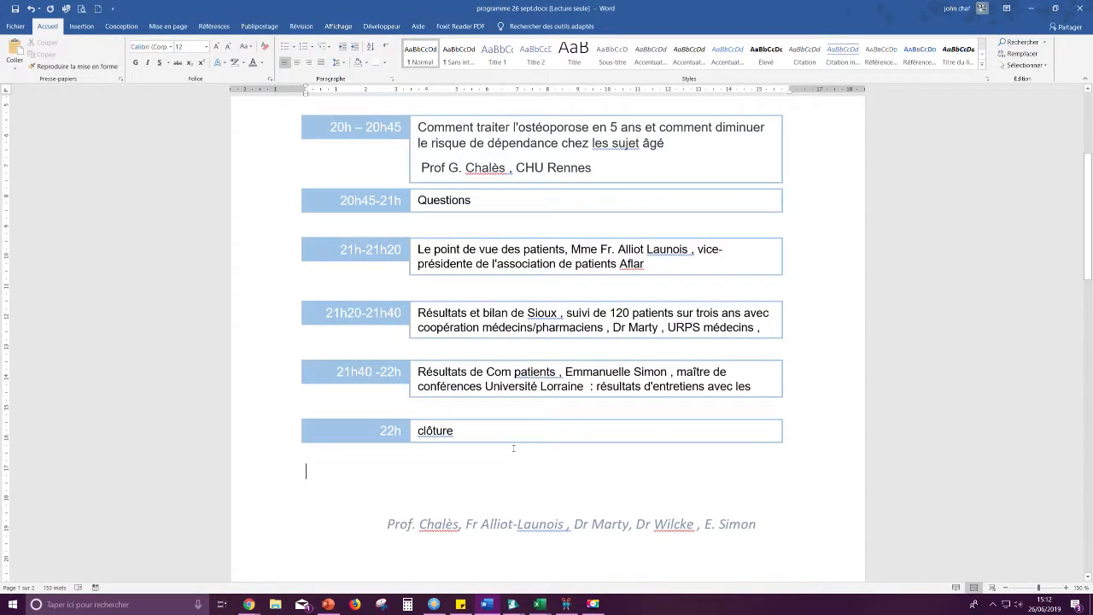
pyautogui.scroll(3, 527, 449)
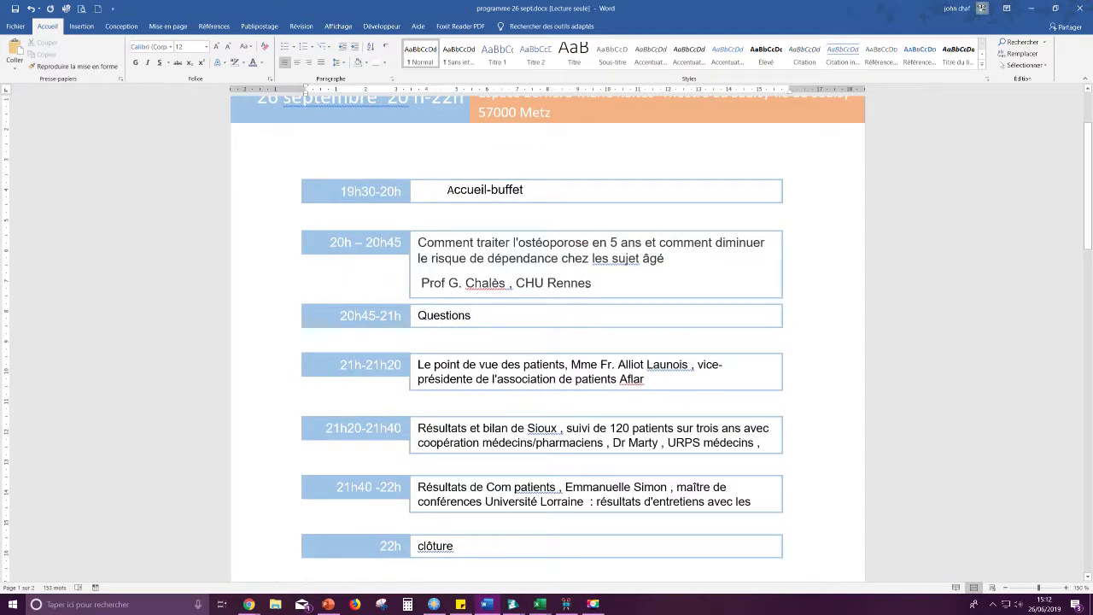
# - Copy the blue-grey italic formatting of the speakers' names below the schedule onto the speaker line in the 20h-20h45 box
pyautogui.moveTo(593, 285); pyautogui.dragTo(420, 285)
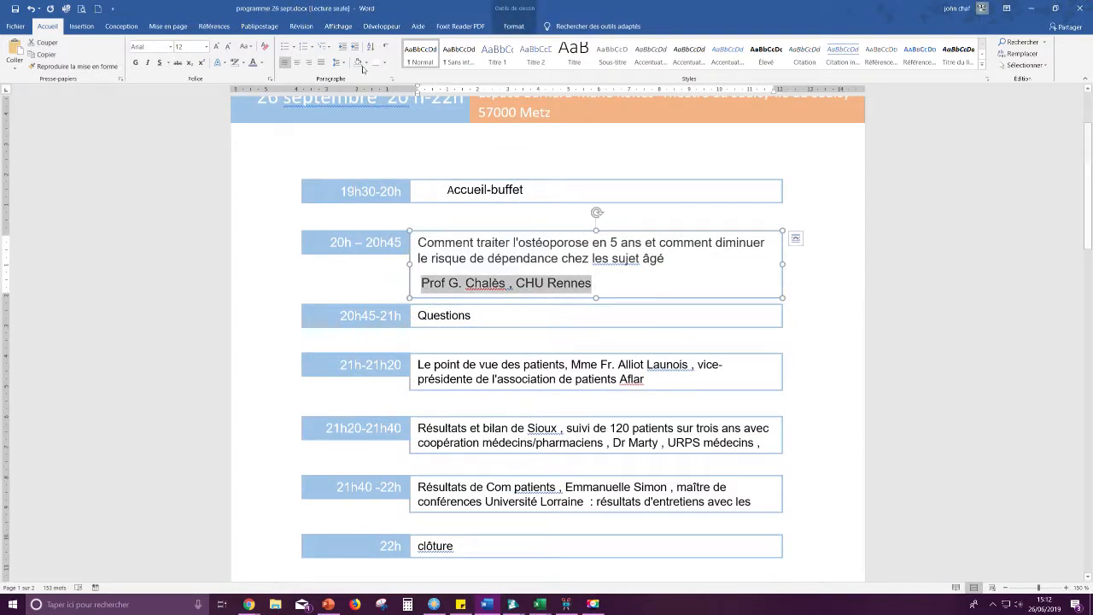
pyautogui.scroll(-5, 423, 462)
pyautogui.click(424, 462)
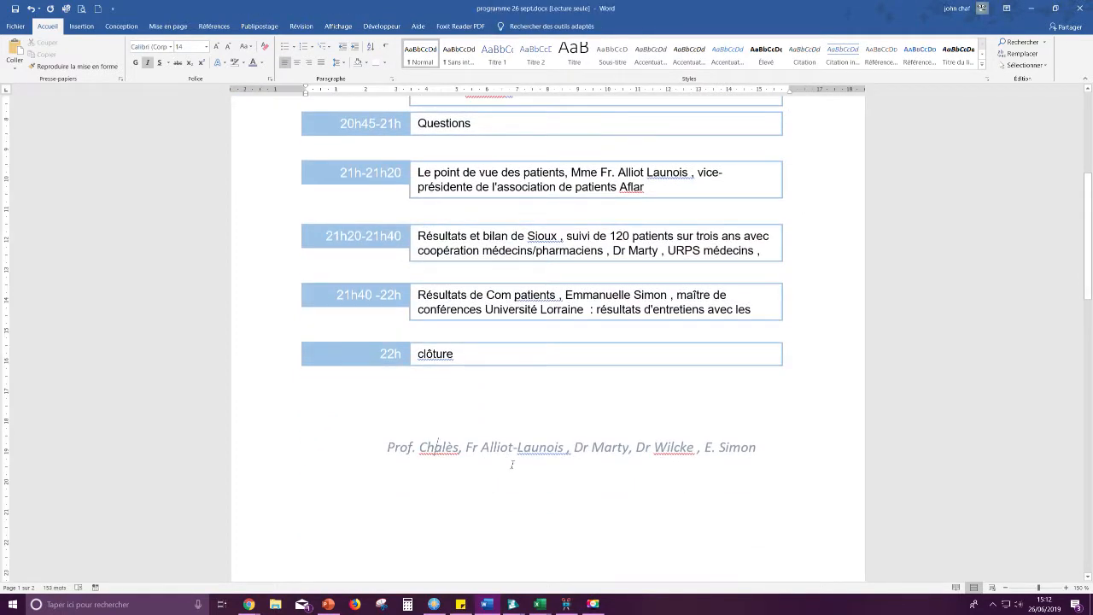
pyautogui.scroll(4, 423, 462)
pyautogui.scroll(-4, 463, 452)
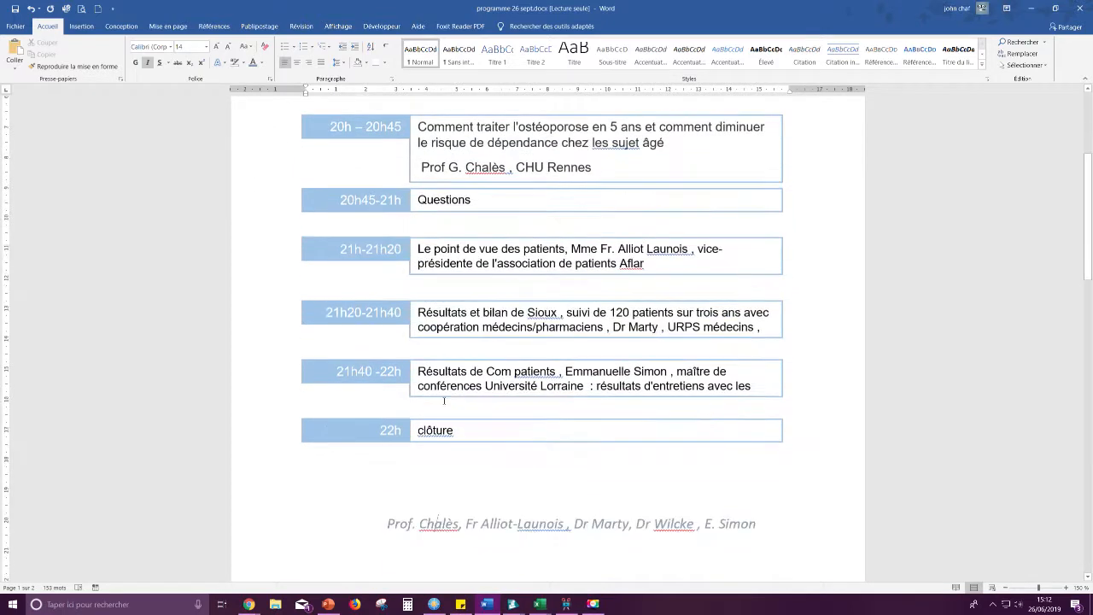
pyautogui.scroll(5, 463, 453)
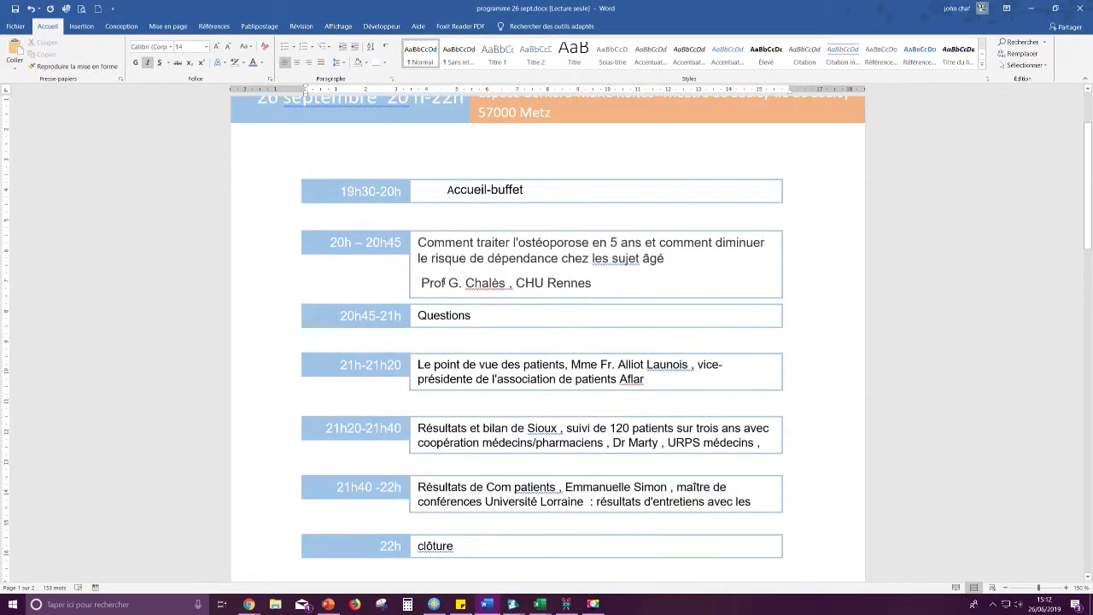
pyautogui.click(60, 66)
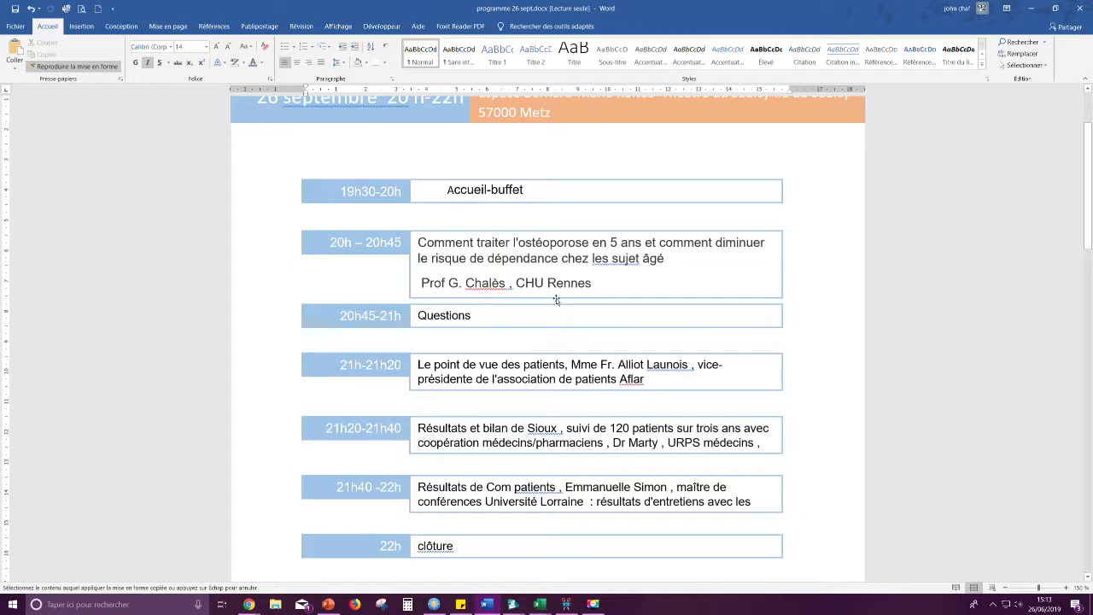
pyautogui.moveTo(593, 284); pyautogui.dragTo(421, 284)
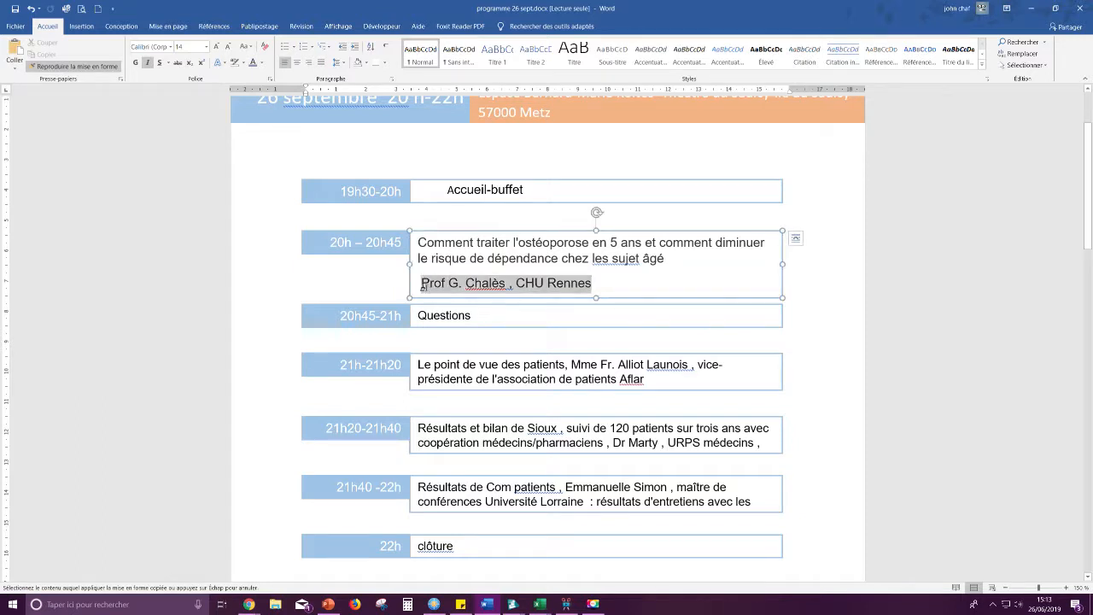
pyautogui.click(558, 377)
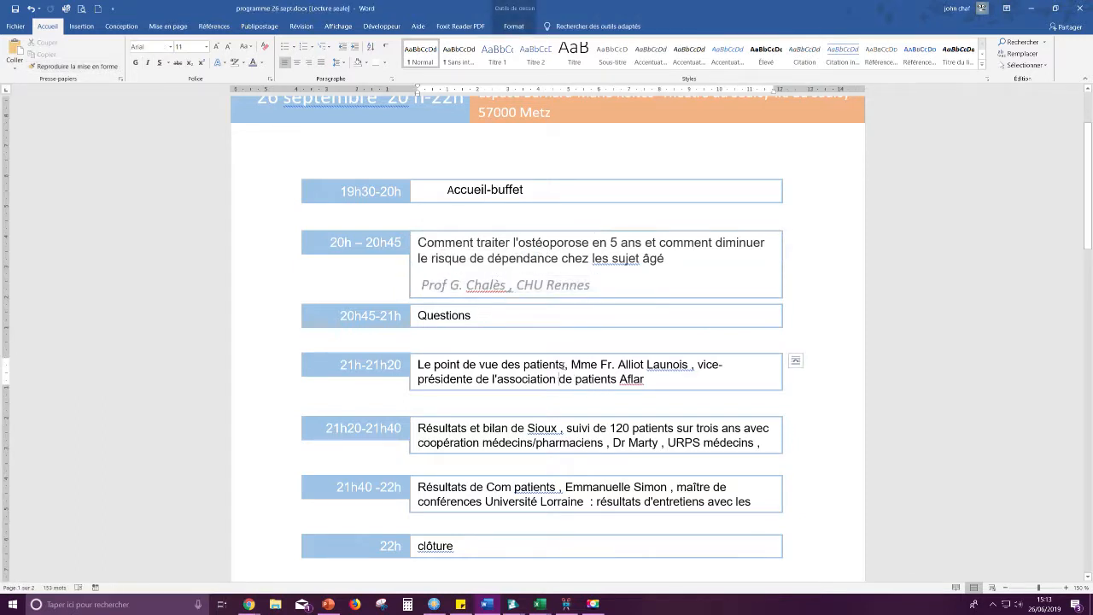
# - Enlarge the 21h20-21h40 and 21h40-22h description boxes downwards until their full text fits
pyautogui.scroll(-2, 547, 341)
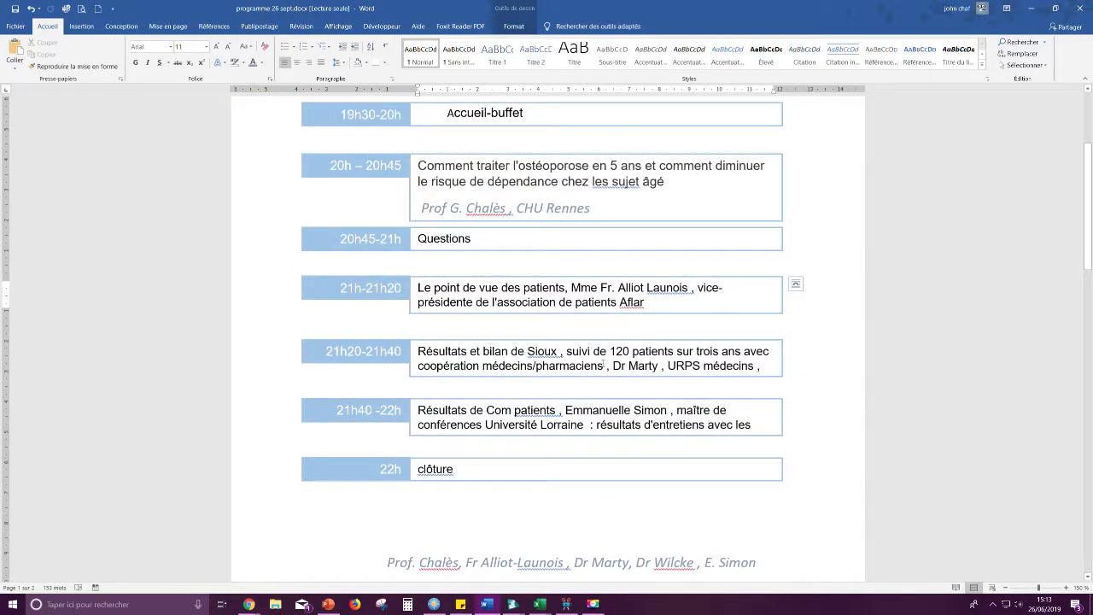
pyautogui.scroll(-1, 604, 364)
pyautogui.scroll(4, 605, 358)
pyautogui.scroll(-3, 604, 357)
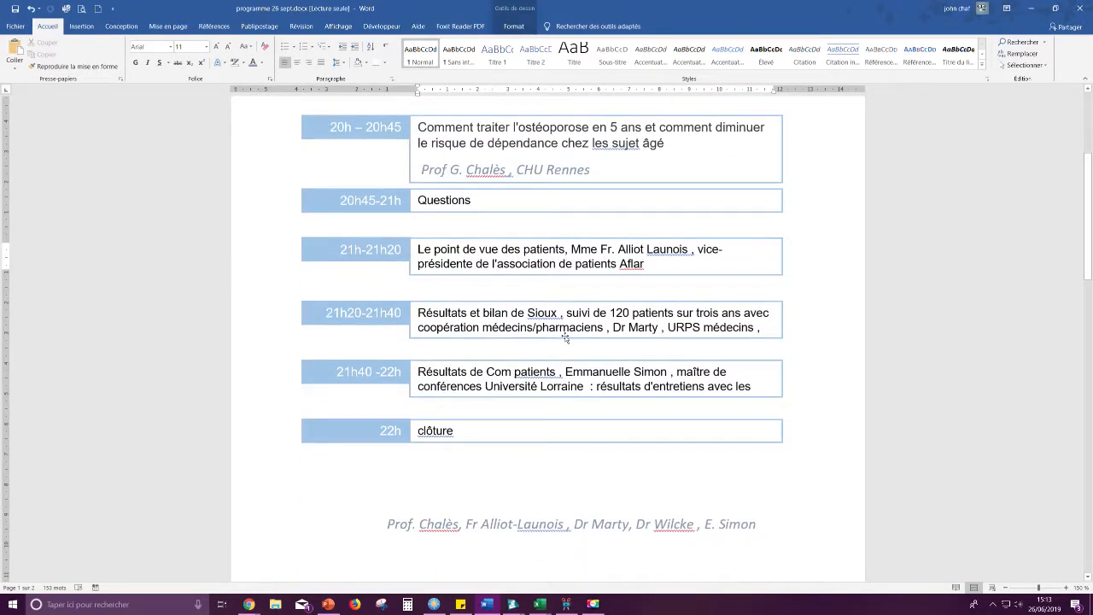
pyautogui.click(598, 338)
pyautogui.moveTo(598, 337); pyautogui.dragTo(608, 354)
pyautogui.click(596, 396)
pyautogui.moveTo(597, 396); pyautogui.dragTo(600, 444)
# - Insert three blank lines beside the 21h40-22h box to push the 22h clôture row below it
pyautogui.click(371, 441)
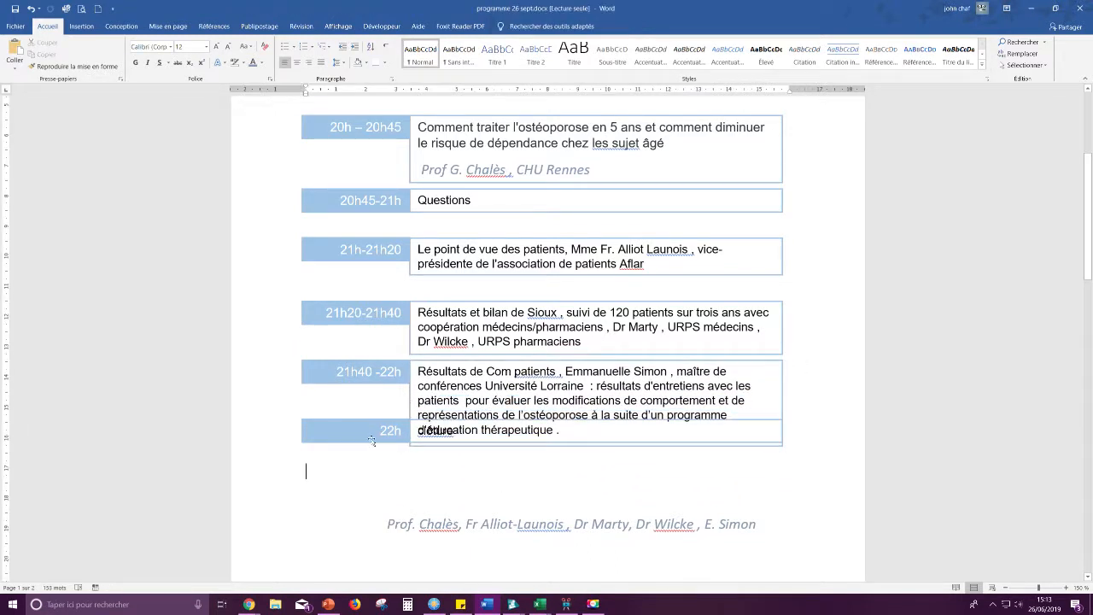
pyautogui.click(372, 439)
pyautogui.click(319, 410)
pyautogui.press('Return')
pyautogui.press('Return')
pyautogui.press('Return')
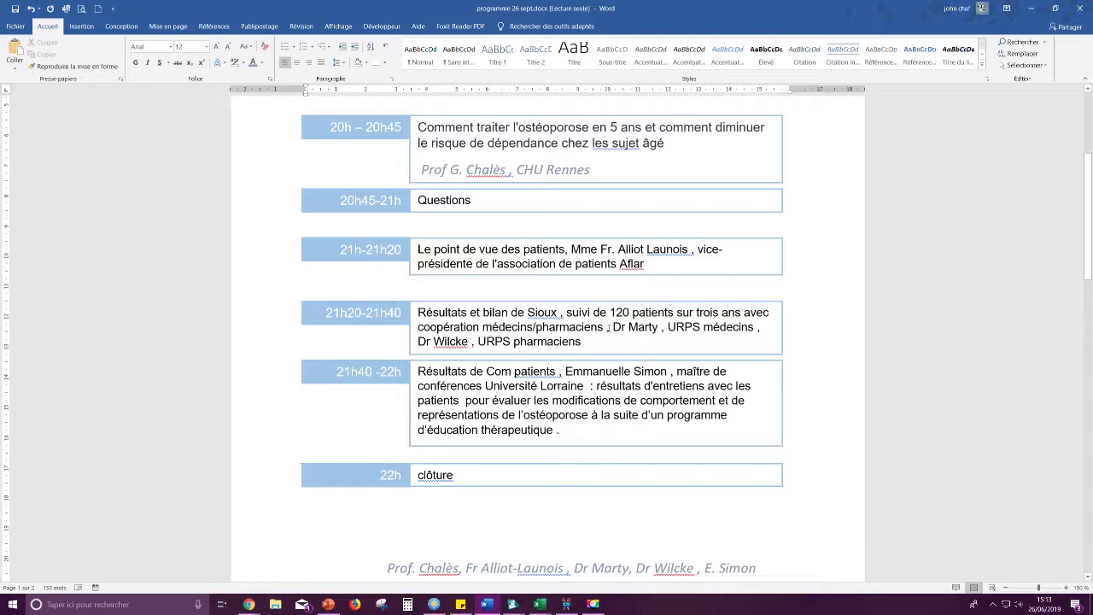
# - Put the 21h20-21h40 speakers on their own line after "pharmaciens." and make room by enlarging the box and lowering the rows below one line
pyautogui.click(608, 327)
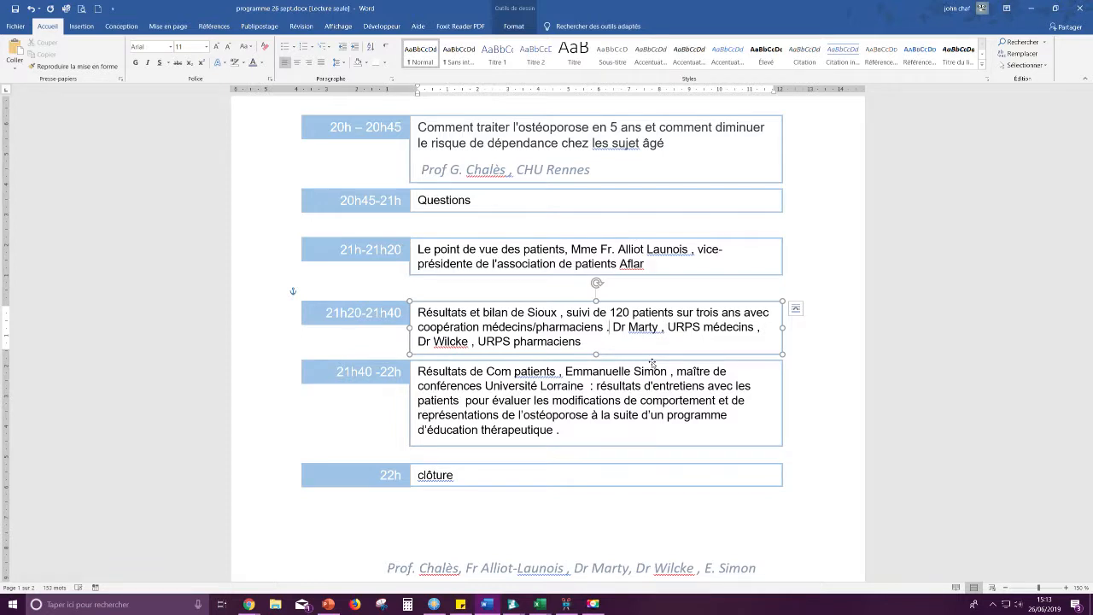
pyautogui.write('.')
pyautogui.press('Return')
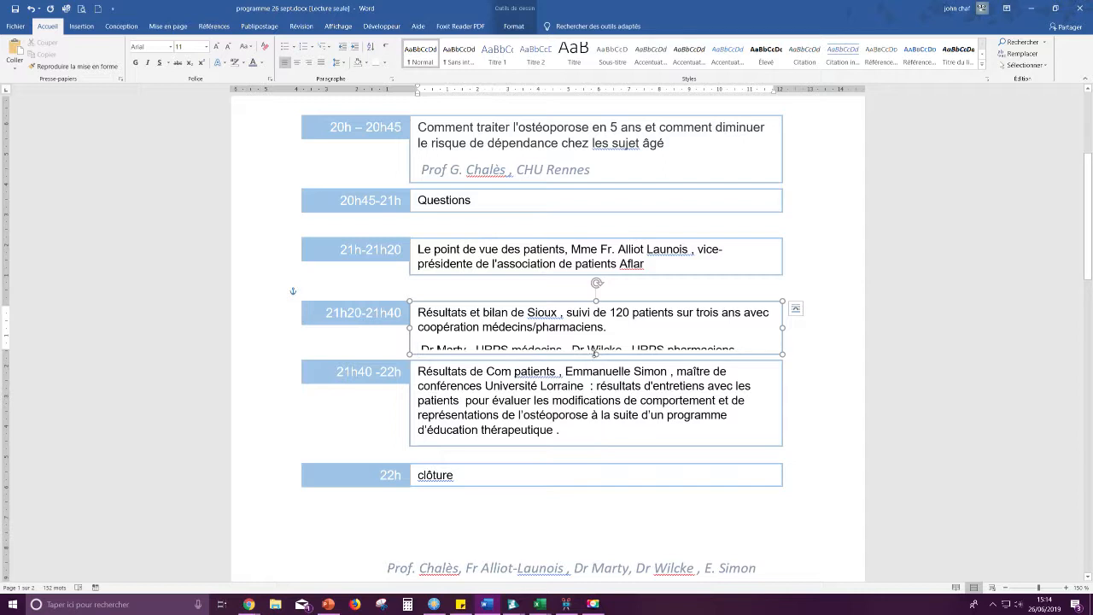
pyautogui.moveTo(596, 355); pyautogui.dragTo(596, 366)
pyautogui.click(347, 346)
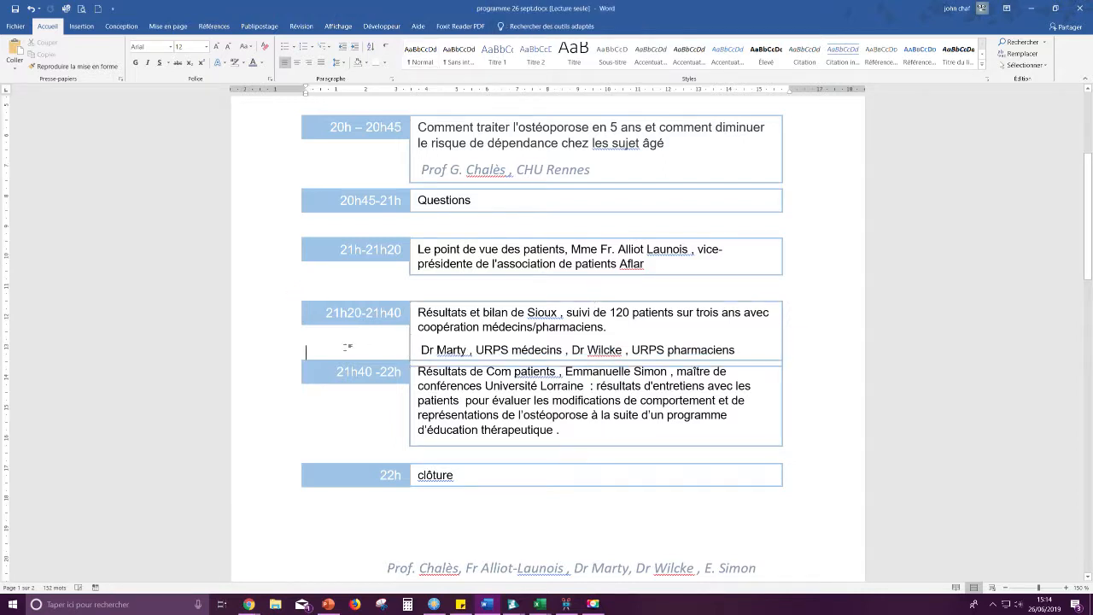
pyautogui.press('Return')
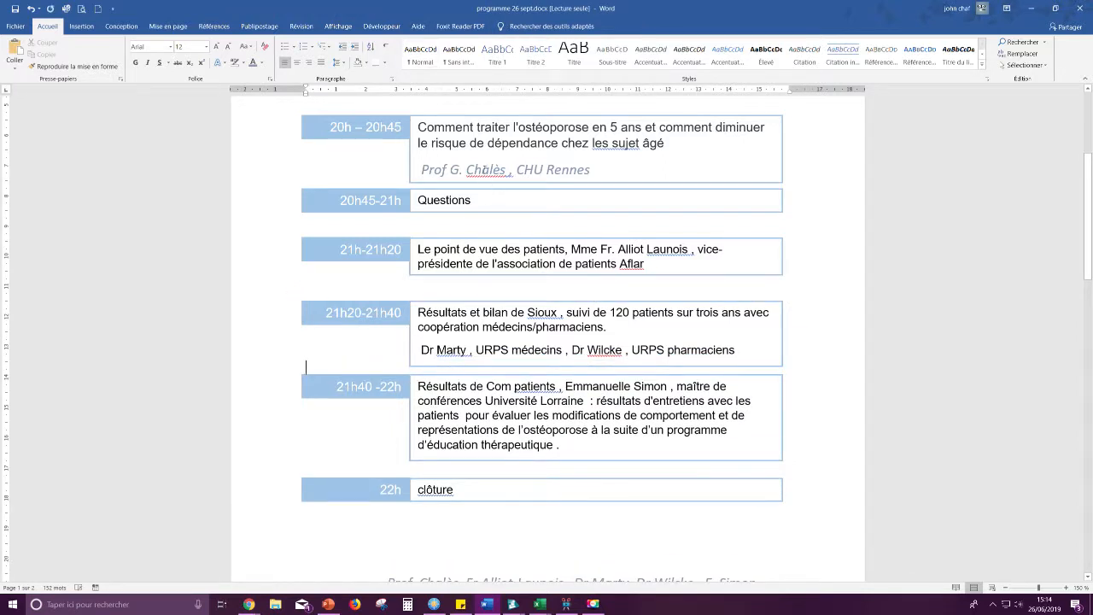
# - Copy the italic speaker formatting from the 20h-20h45 box onto the speakers' line in the 21h20-21h40 box
pyautogui.click(484, 169)
pyautogui.click(73, 66)
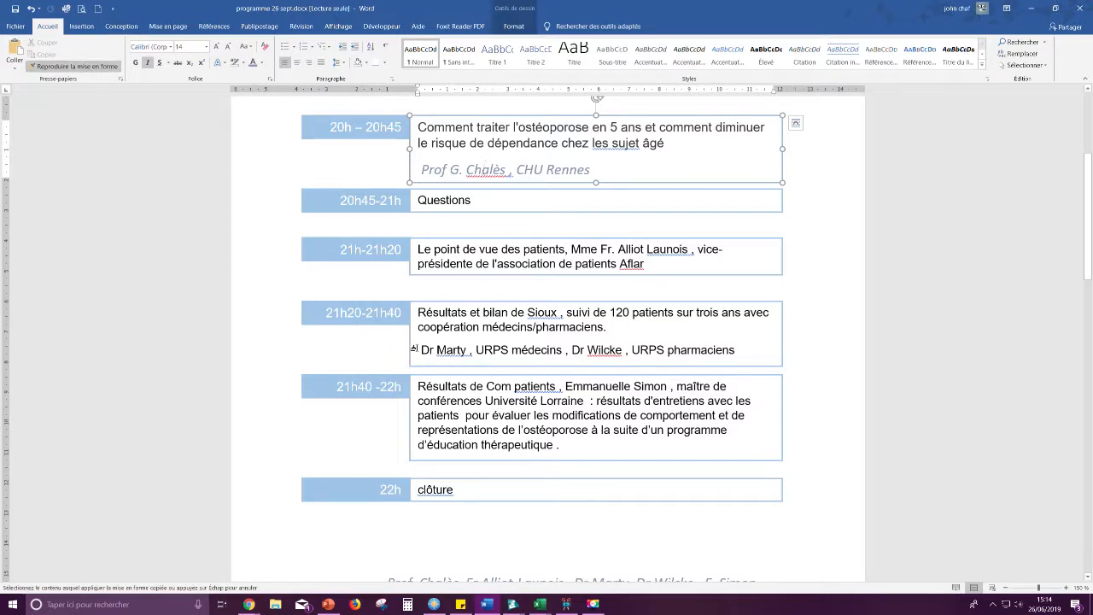
pyautogui.moveTo(416, 349); pyautogui.dragTo(737, 350)
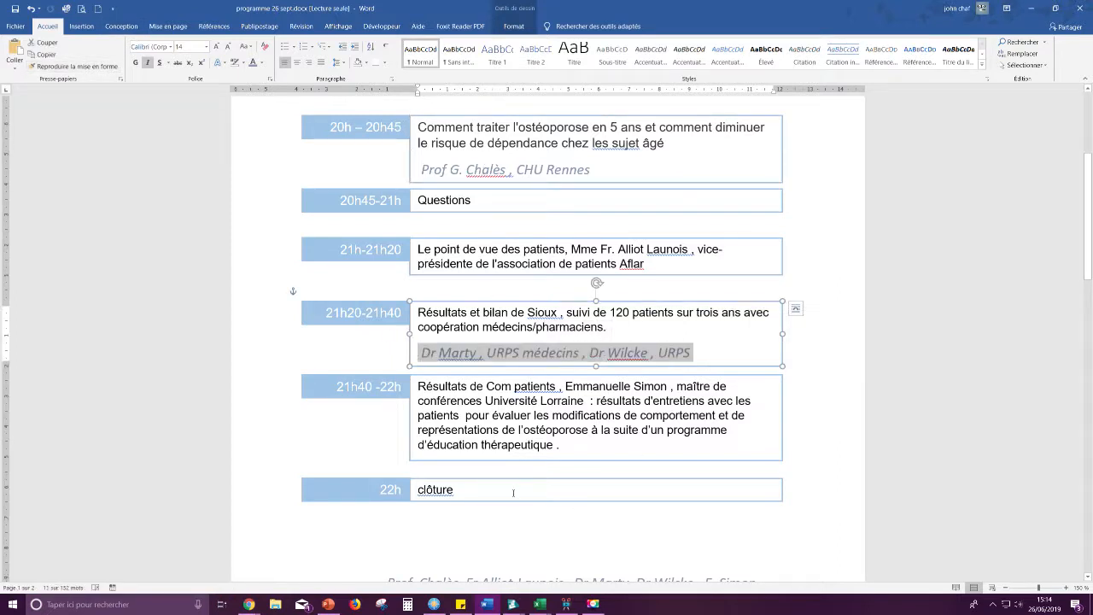
pyautogui.click(526, 523)
# - Remove the indented "Accueil-buffet" text from the 19h30-20h row and reinsert it as the box's own text
pyautogui.scroll(2, 531, 450)
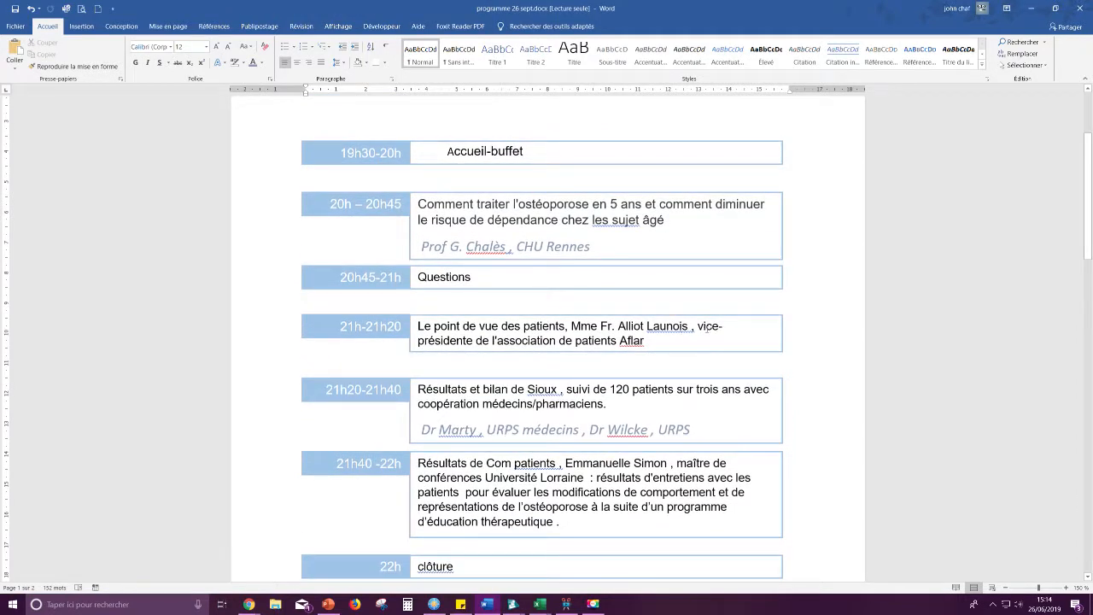
pyautogui.scroll(3, 448, 264)
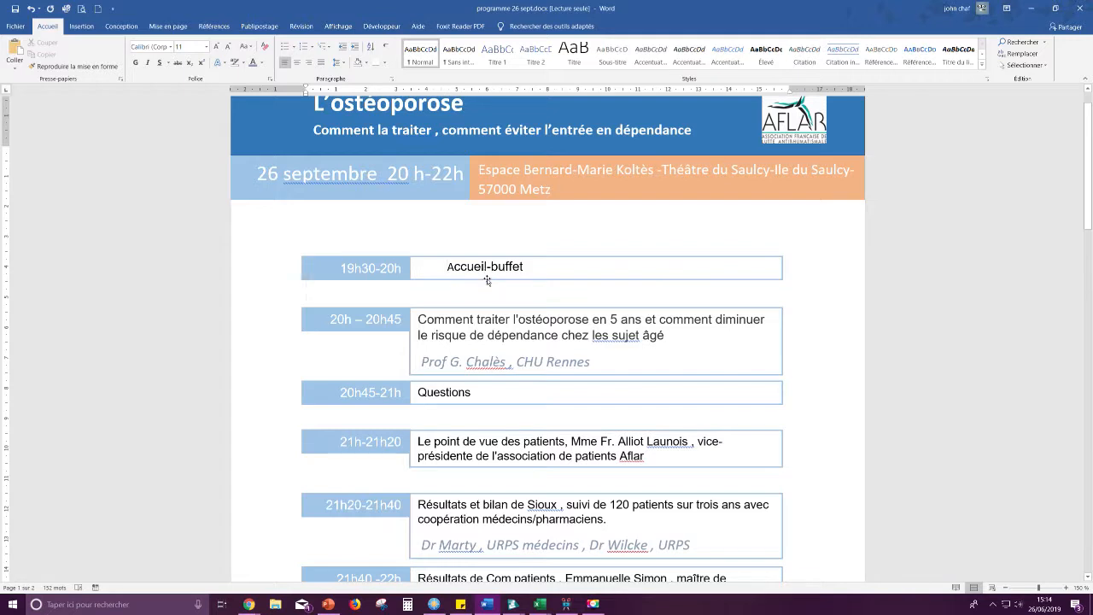
pyautogui.click(487, 279)
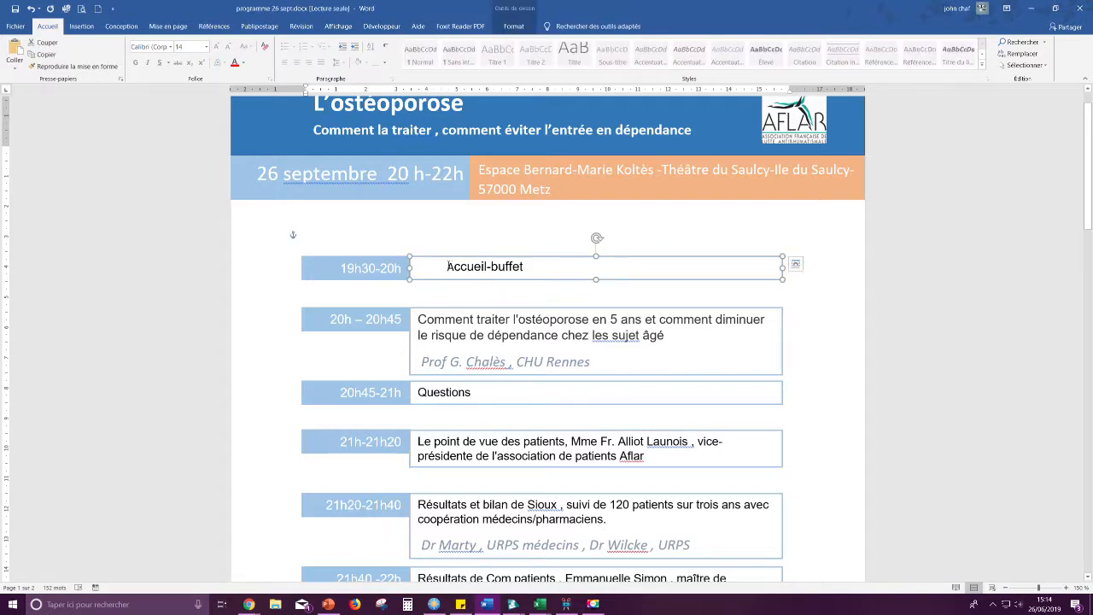
pyautogui.moveTo(468, 264); pyautogui.dragTo(524, 267)
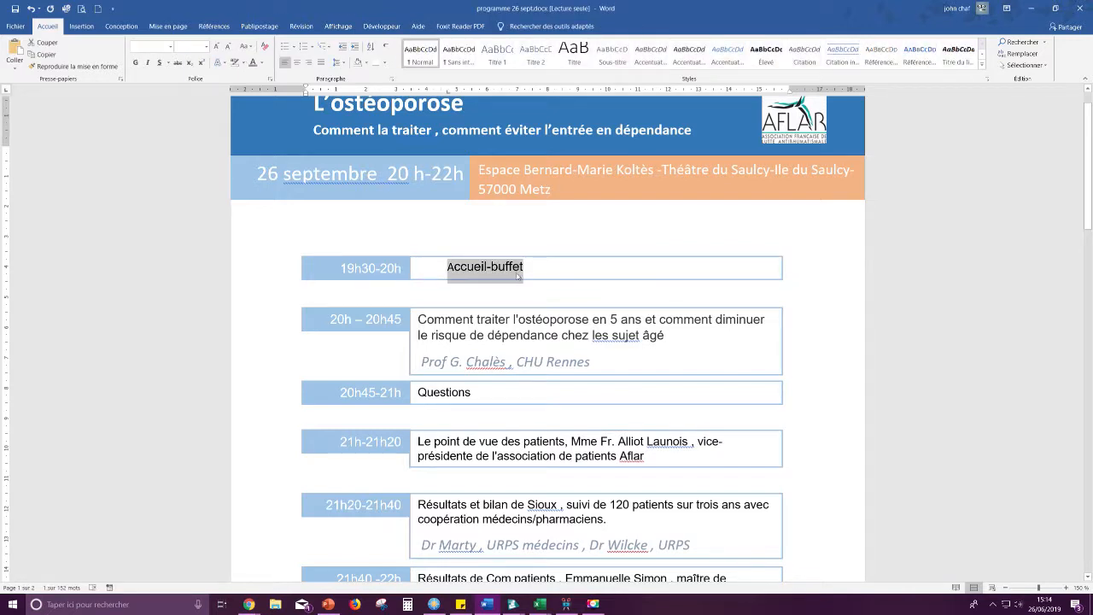
pyautogui.press('Delete')
pyautogui.click(442, 268)
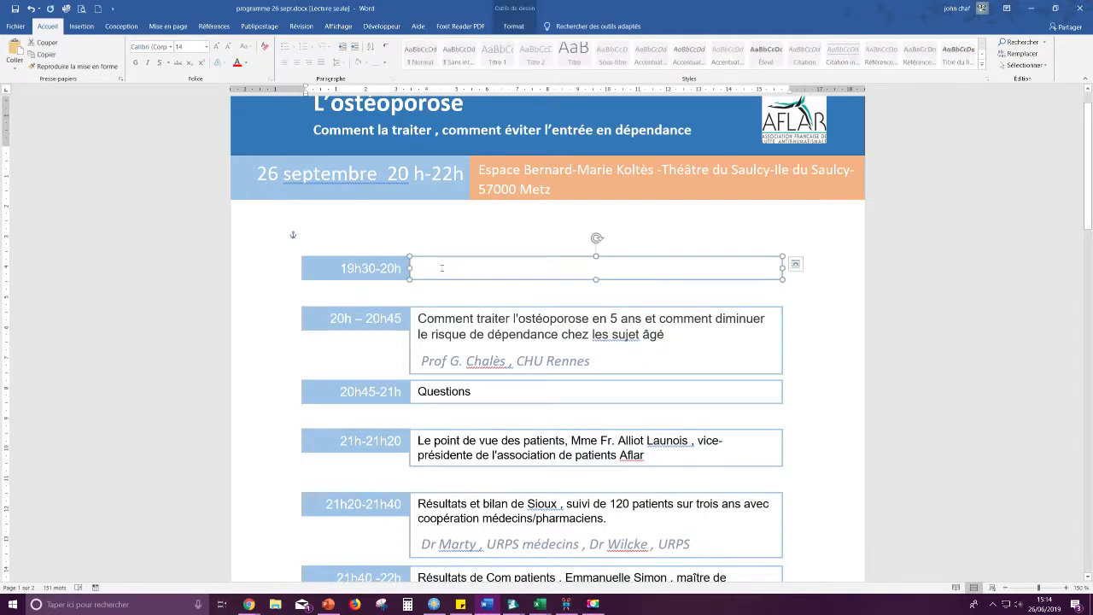
pyautogui.click(439, 270)
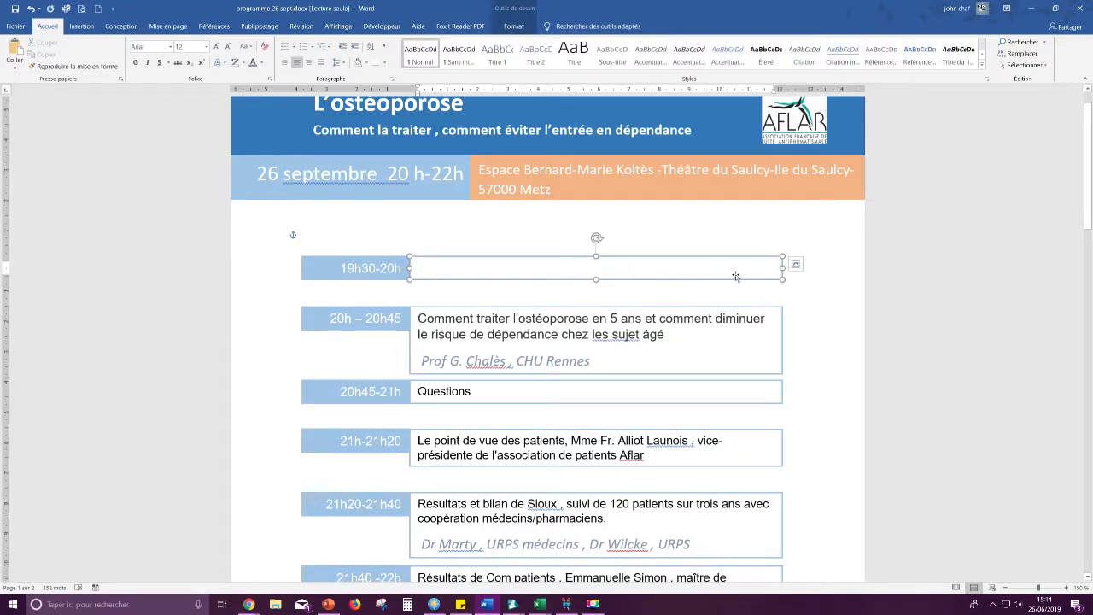
# - Colour "Accueil-buffet" in the 19h30-20h box black and align it left
pyautogui.moveTo(654, 274); pyautogui.dragTo(490, 263)
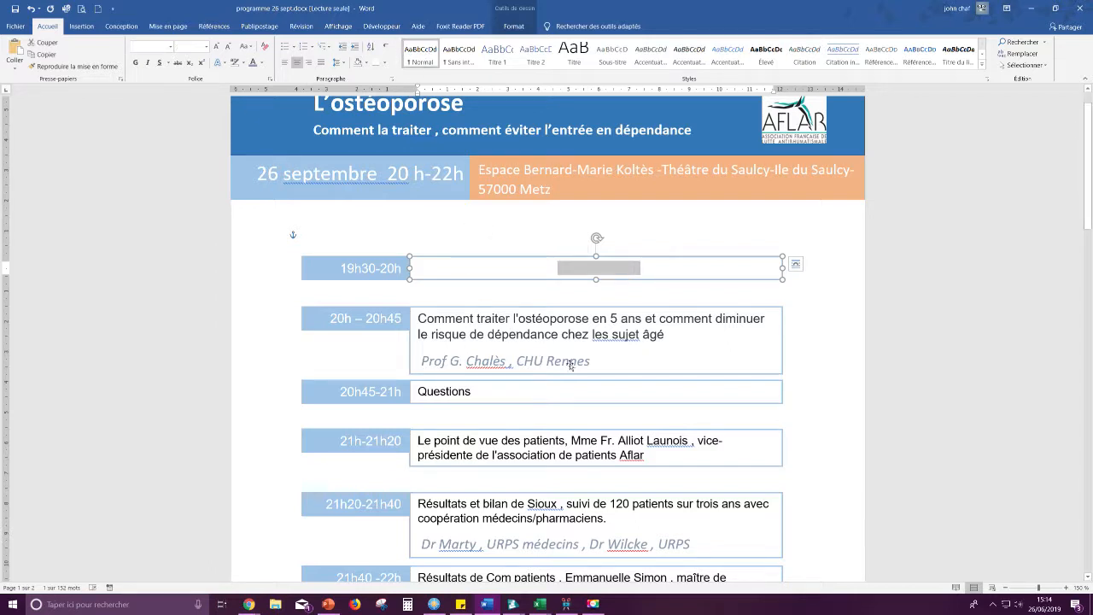
pyautogui.click(262, 64)
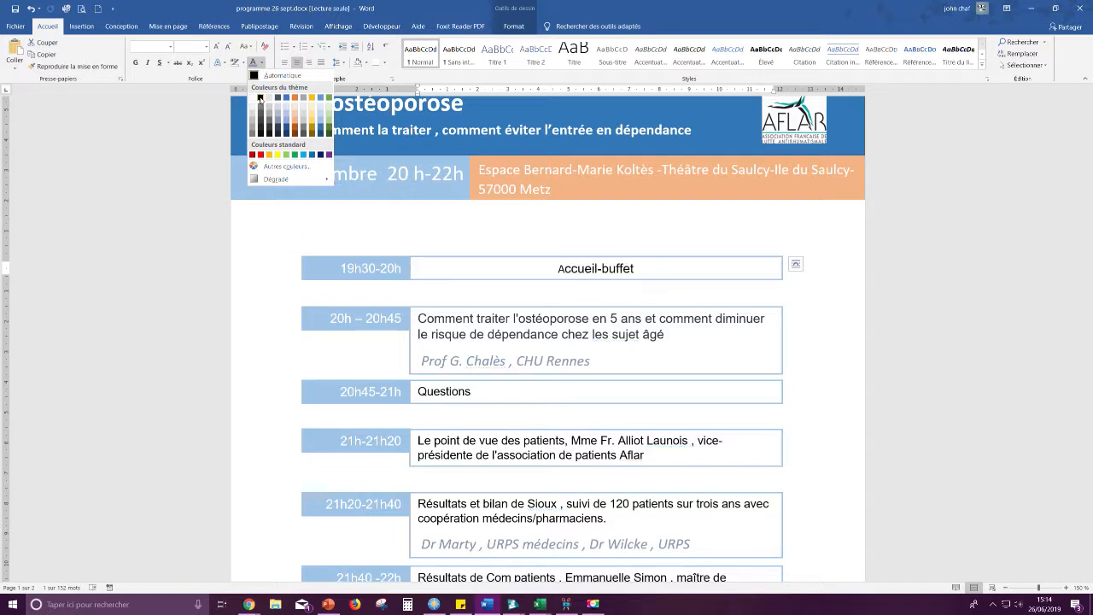
pyautogui.click(260, 98)
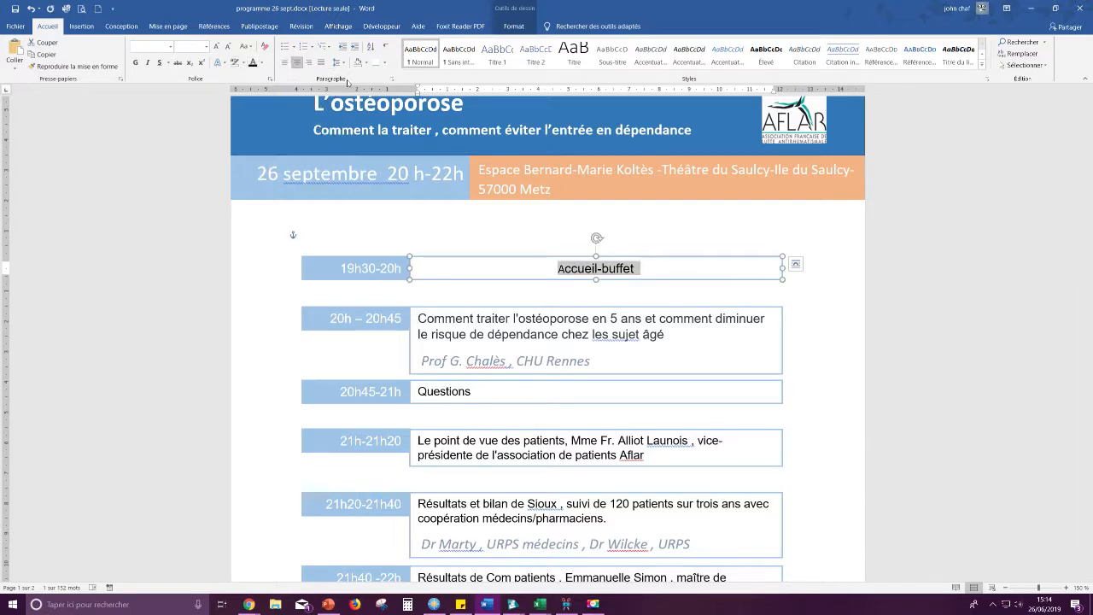
pyautogui.click(284, 62)
pyautogui.click(304, 362)
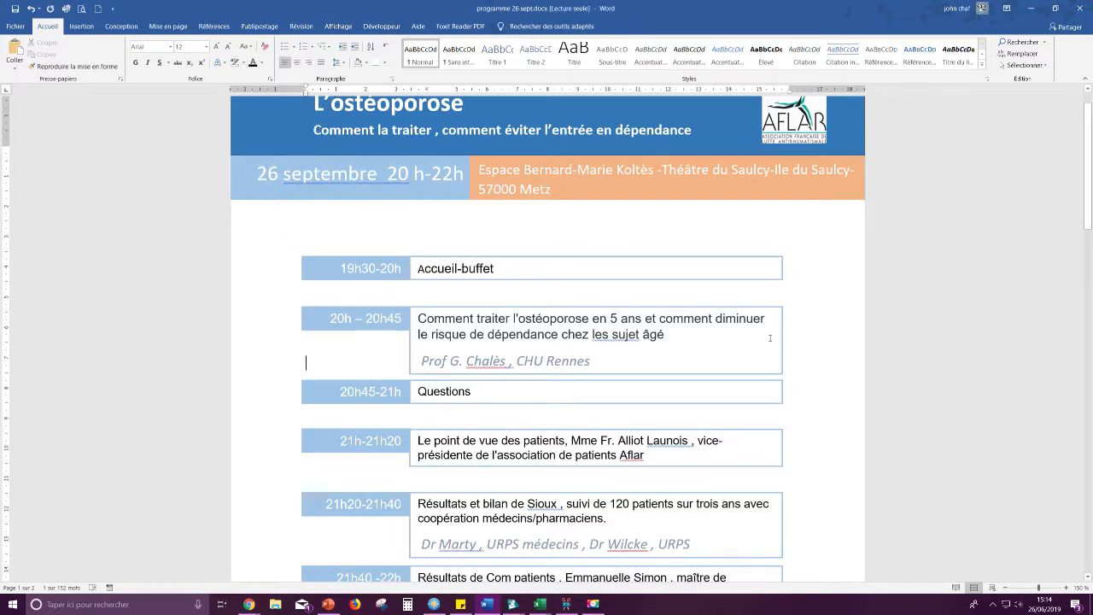
# - Enlarge the original programme's window to compare its content with the redesign, and move that window out of the way
pyautogui.scroll(-7, 758, 346)
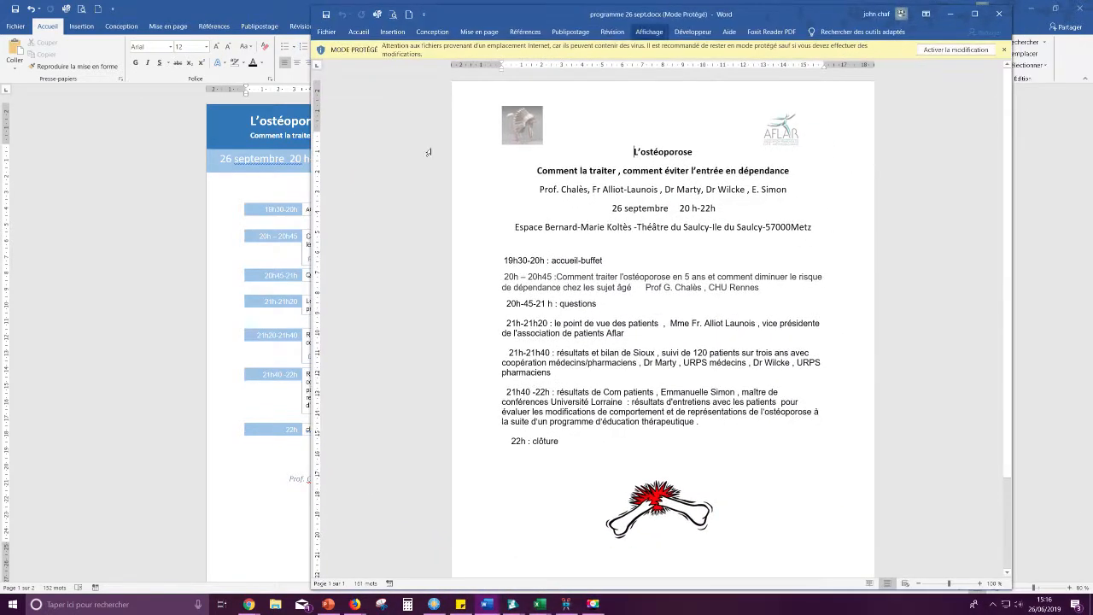
pyautogui.moveTo(311, 233); pyautogui.dragTo(161, 221)
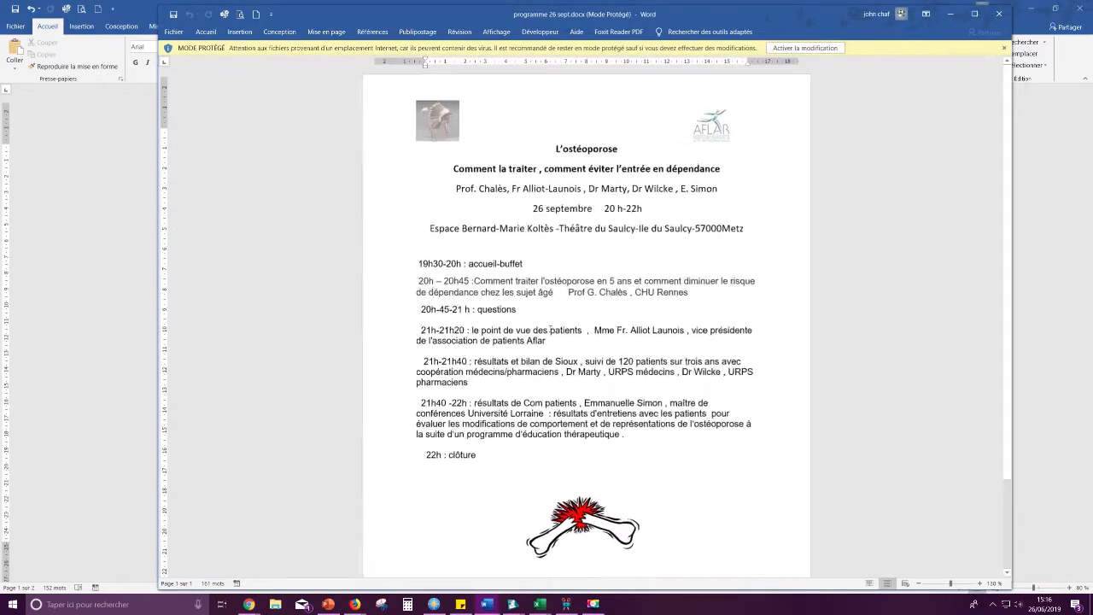
pyautogui.moveTo(705, 14); pyautogui.dragTo(1092, 6)
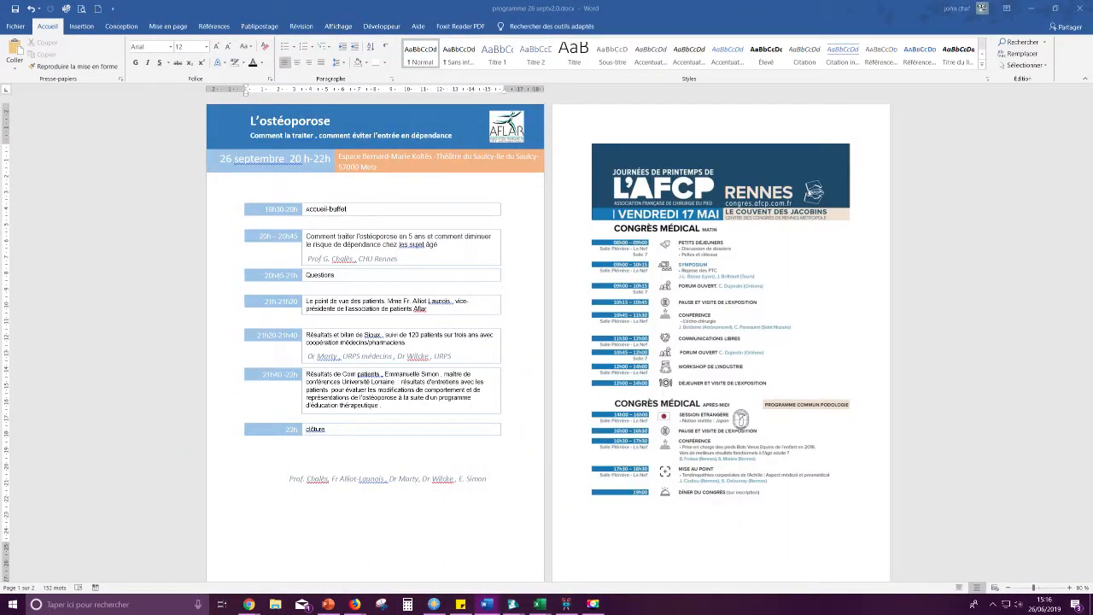
# - Convert the "L'ostéoporose" title in the banner to uppercase
pyautogui.scroll(2, 339, 297)
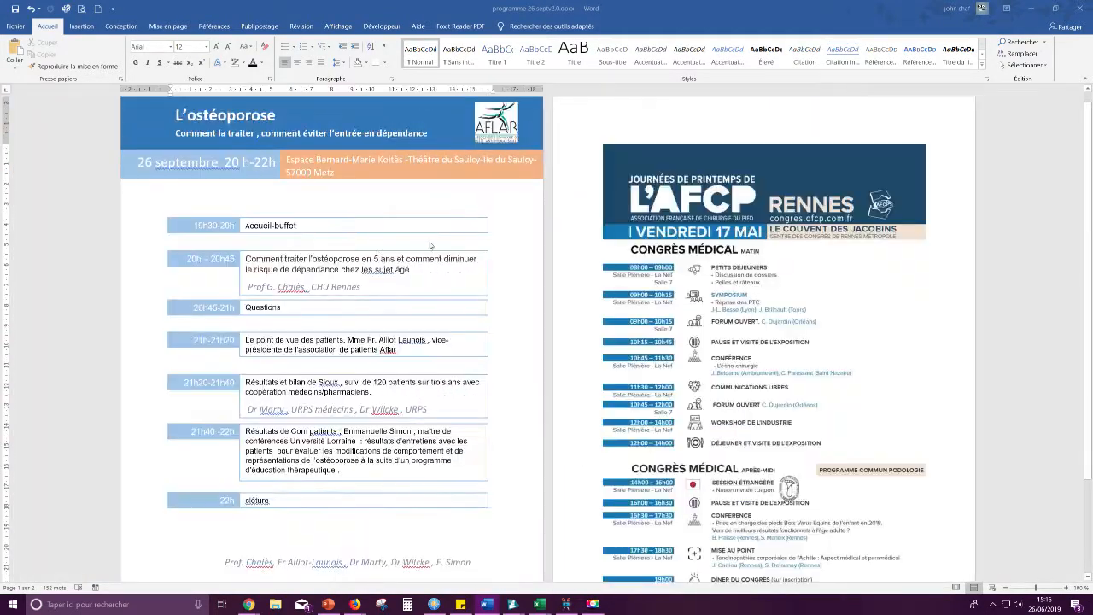
pyautogui.moveTo(277, 128); pyautogui.dragTo(176, 128)
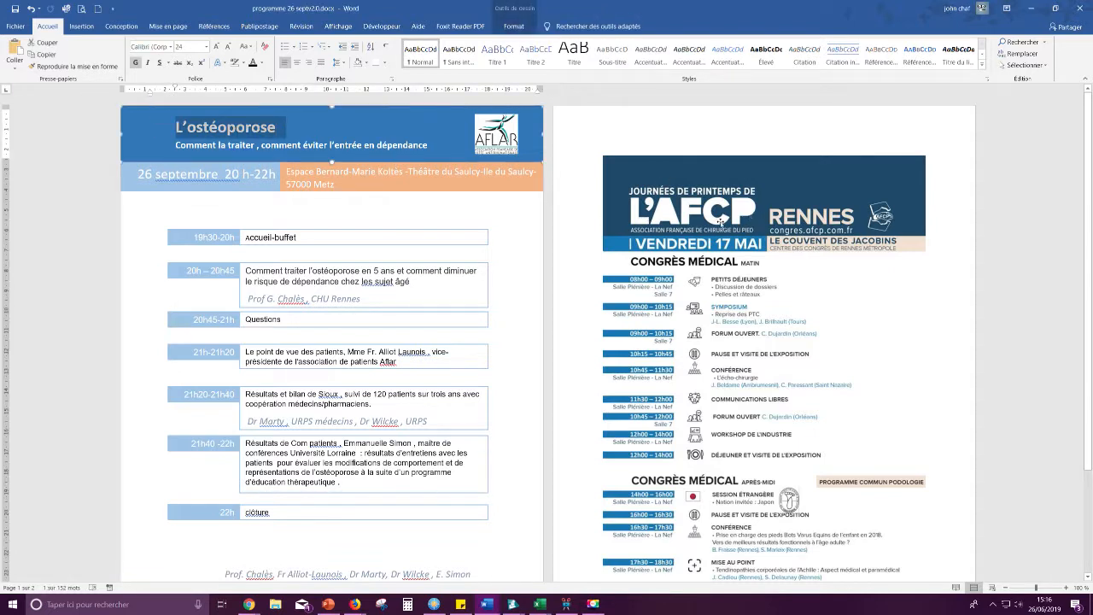
pyautogui.click(252, 46)
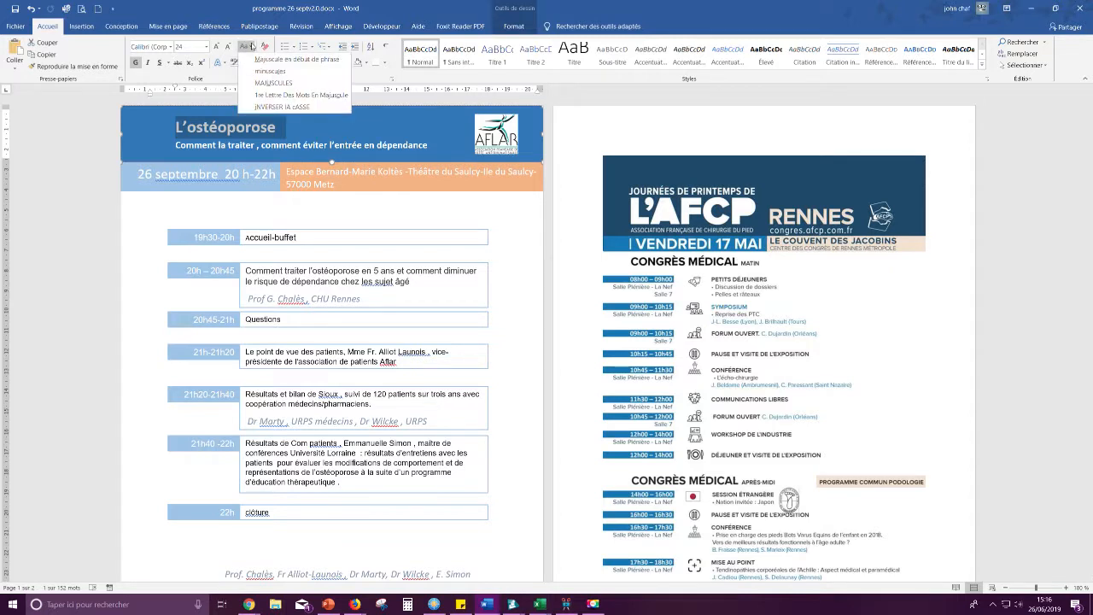
pyautogui.click(288, 84)
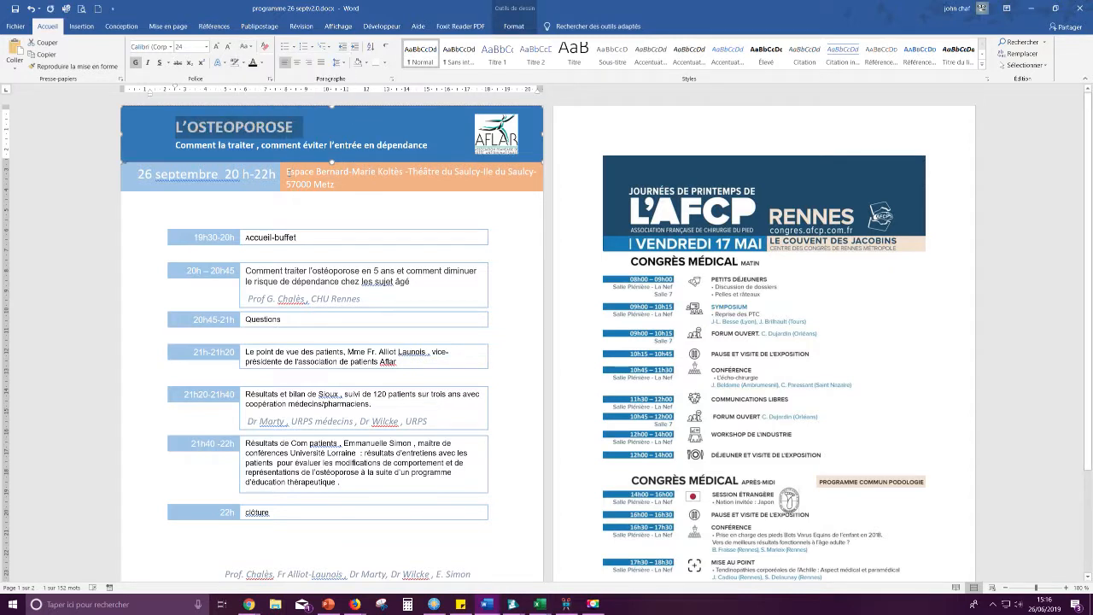
pyautogui.click(268, 219)
# - Enlarge the banner title "L'OSTEOPOROSE" by two font-size increments
pyautogui.tripleClick(239, 126)
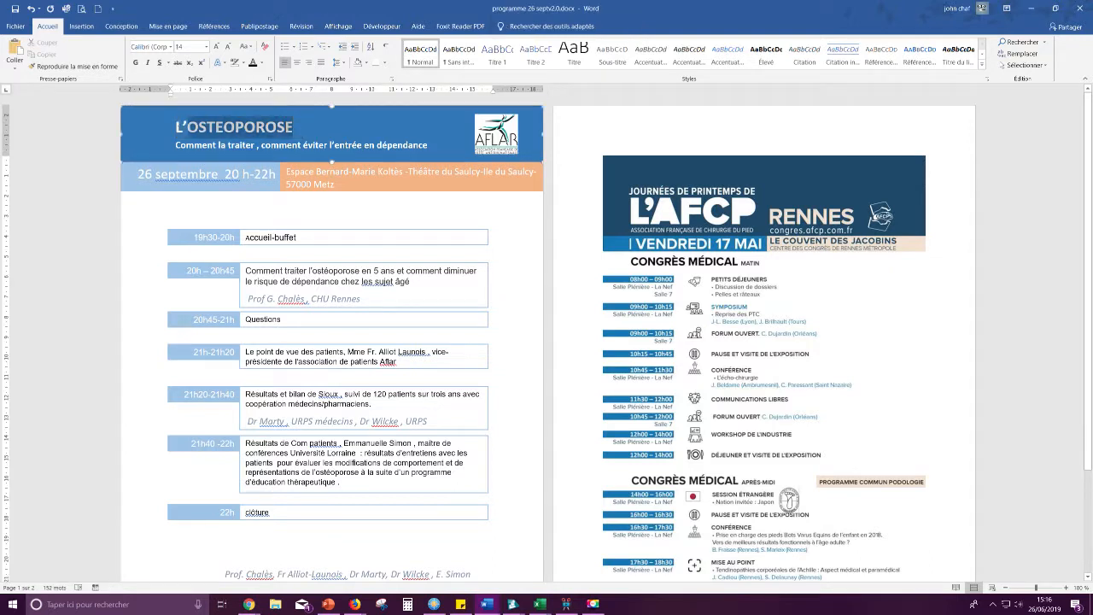
pyautogui.click(216, 46)
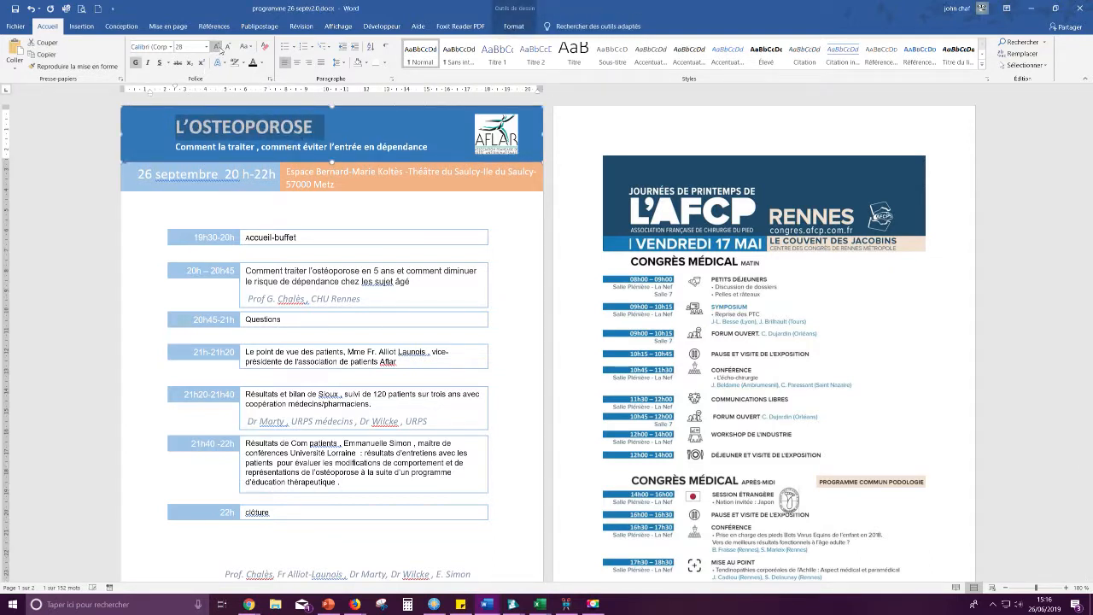
pyautogui.click(216, 46)
pyautogui.click(229, 46)
pyautogui.click(216, 46)
pyautogui.click(392, 315)
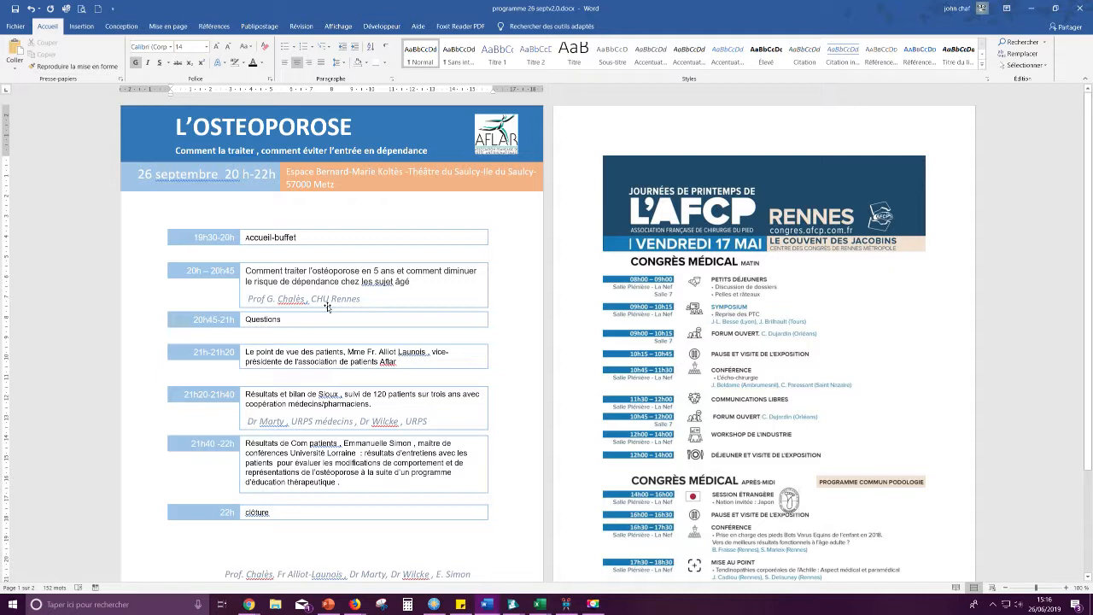
# - Remove the extra space after "26 septembre" in the date box and capitalise "Clôture" in the 22h box
pyautogui.click(223, 174)
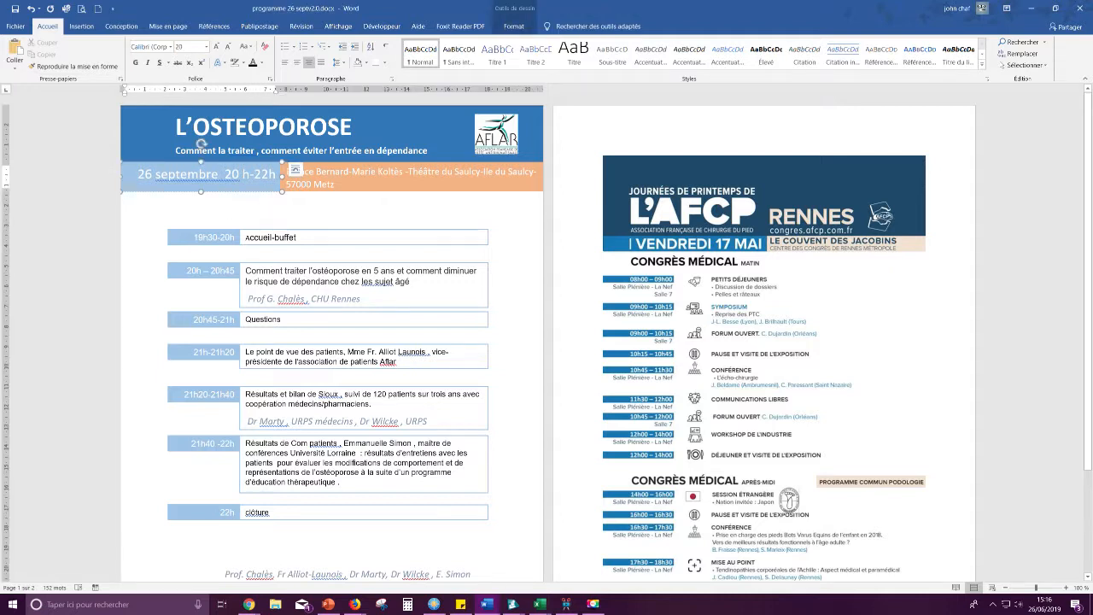
pyautogui.click(351, 219)
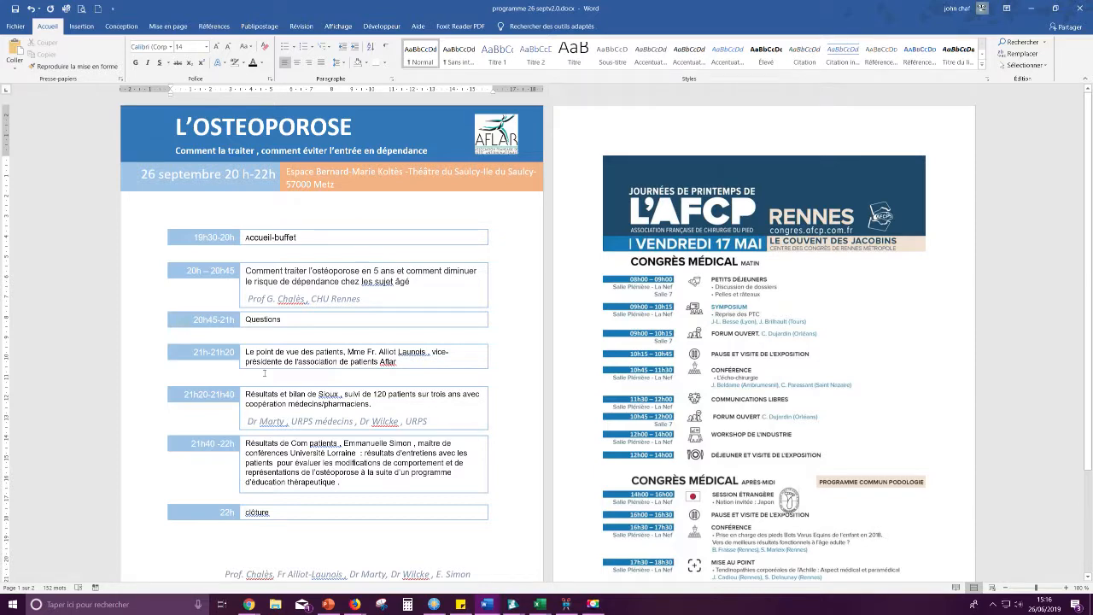
pyautogui.scroll(-1, 265, 374)
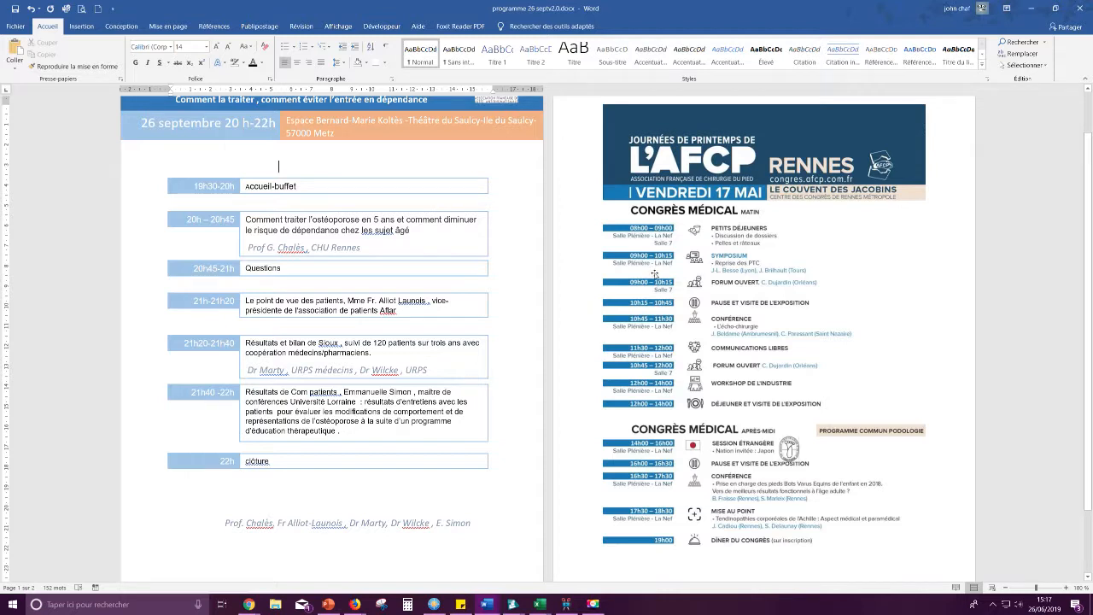
pyautogui.rightClick(249, 461)
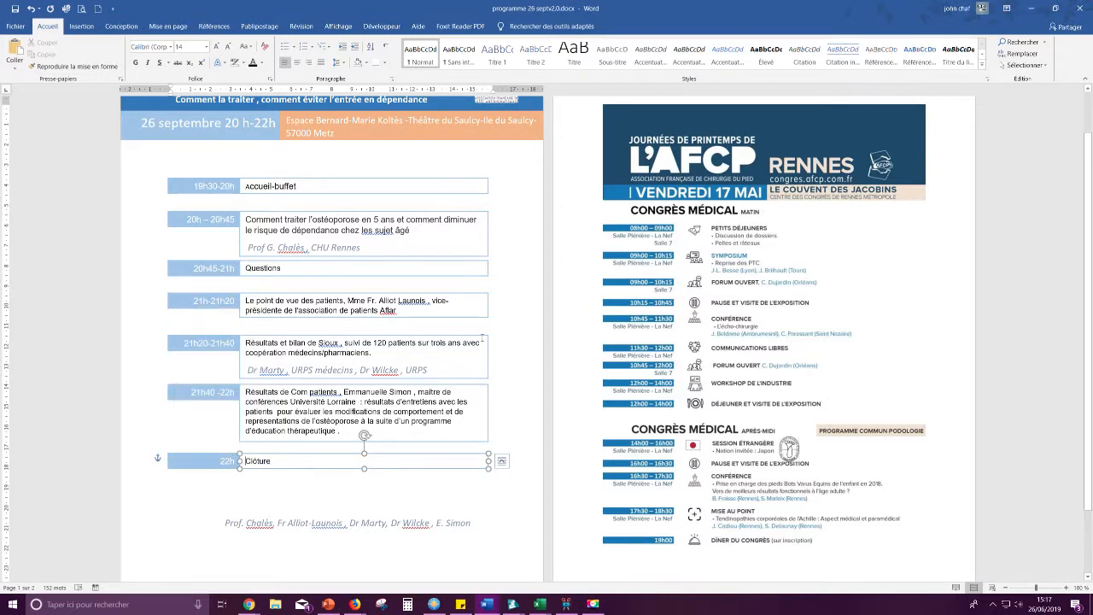
pyautogui.click(202, 313)
# - Switch to the Snipping Tool and capture the croissant-and-cup icon beside "Petits déjeuners" in the AFCP model programme
pyautogui.scroll(4, 722, 257)
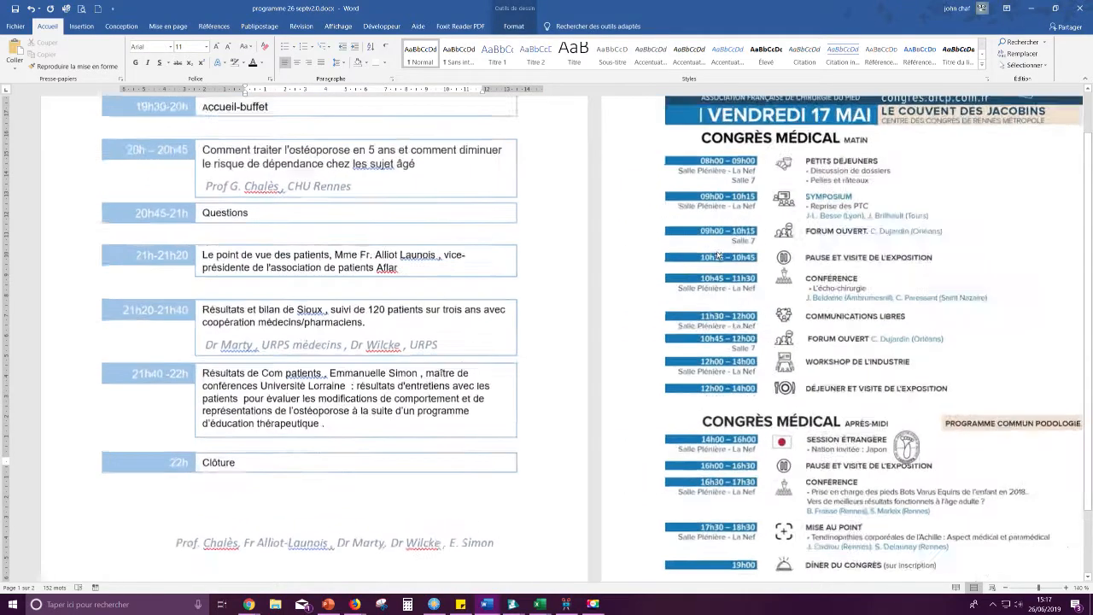
pyautogui.scroll(-10, 458, 321)
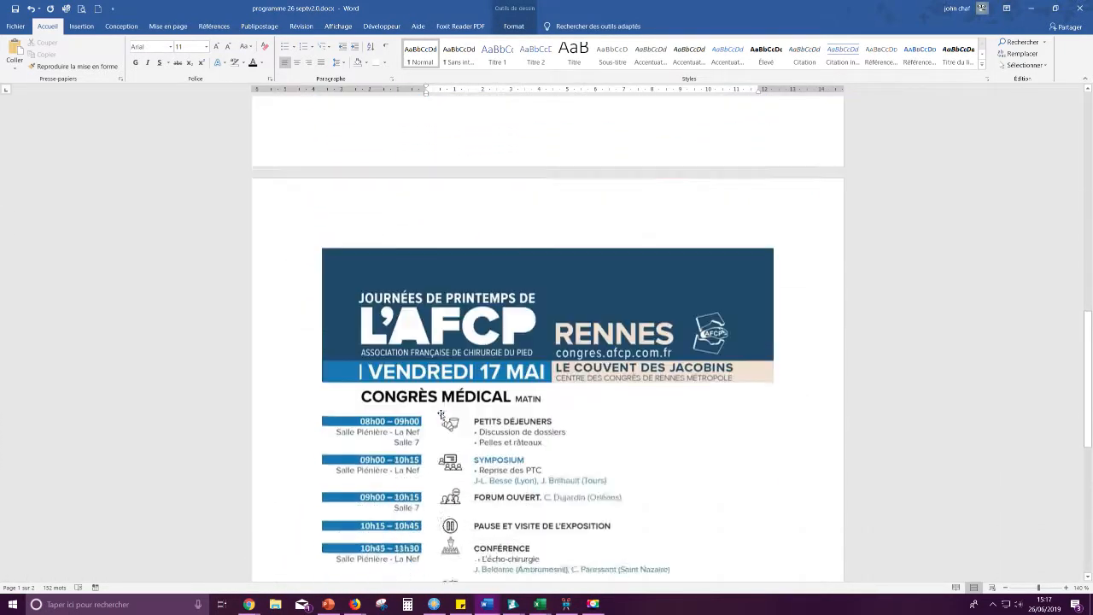
pyautogui.scroll(-2, 458, 321)
pyautogui.scroll(2, 479, 294)
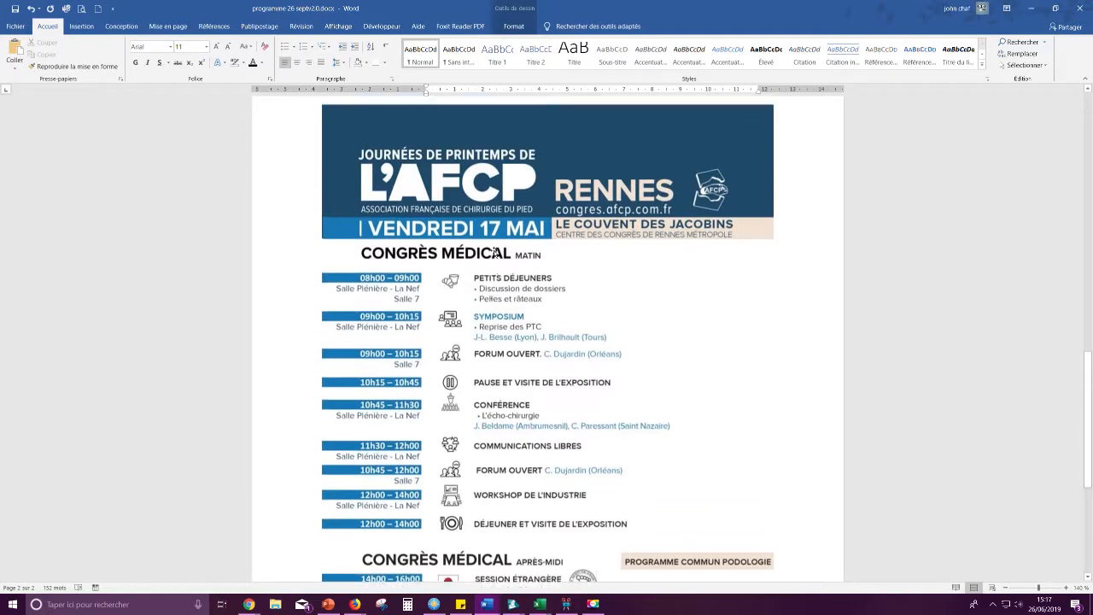
pyautogui.scroll(5, 479, 294)
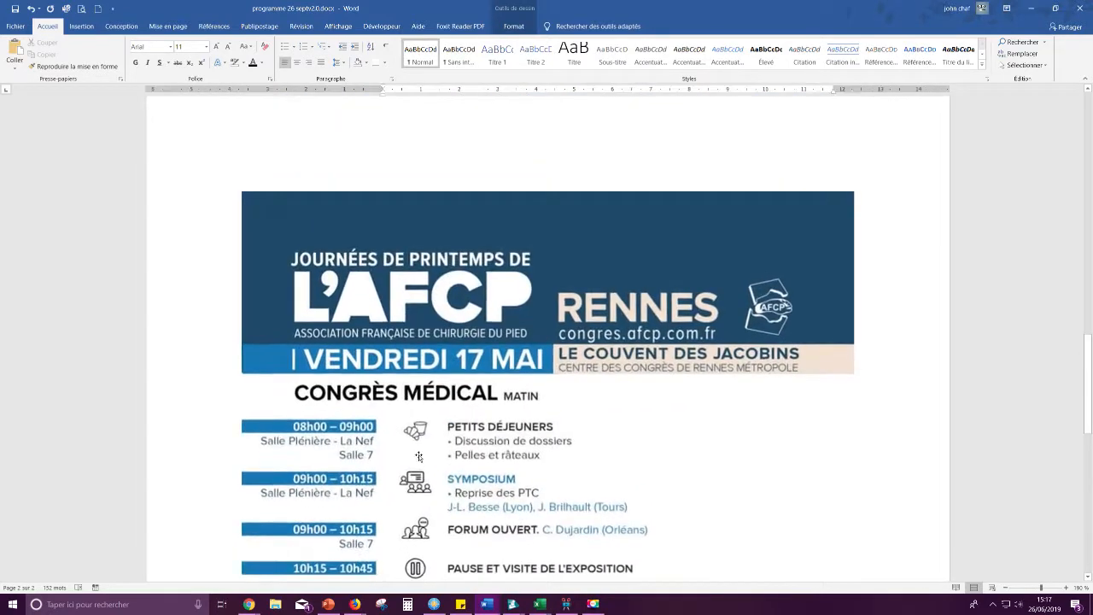
pyautogui.scroll(-3, 479, 293)
pyautogui.click(381, 604)
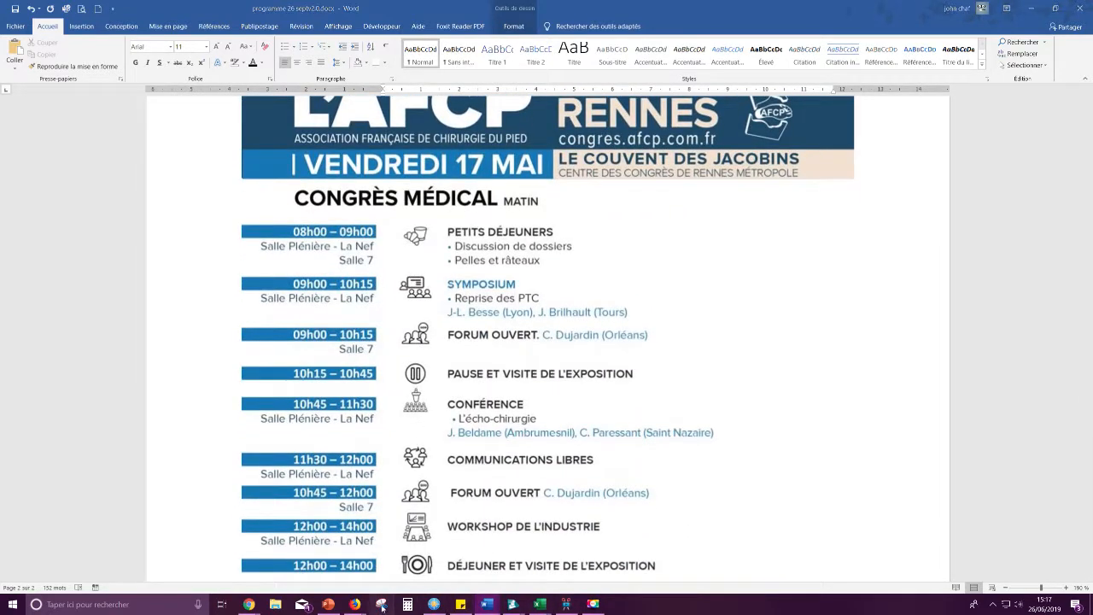
pyautogui.click(441, 211)
pyautogui.moveTo(398, 220); pyautogui.dragTo(437, 250)
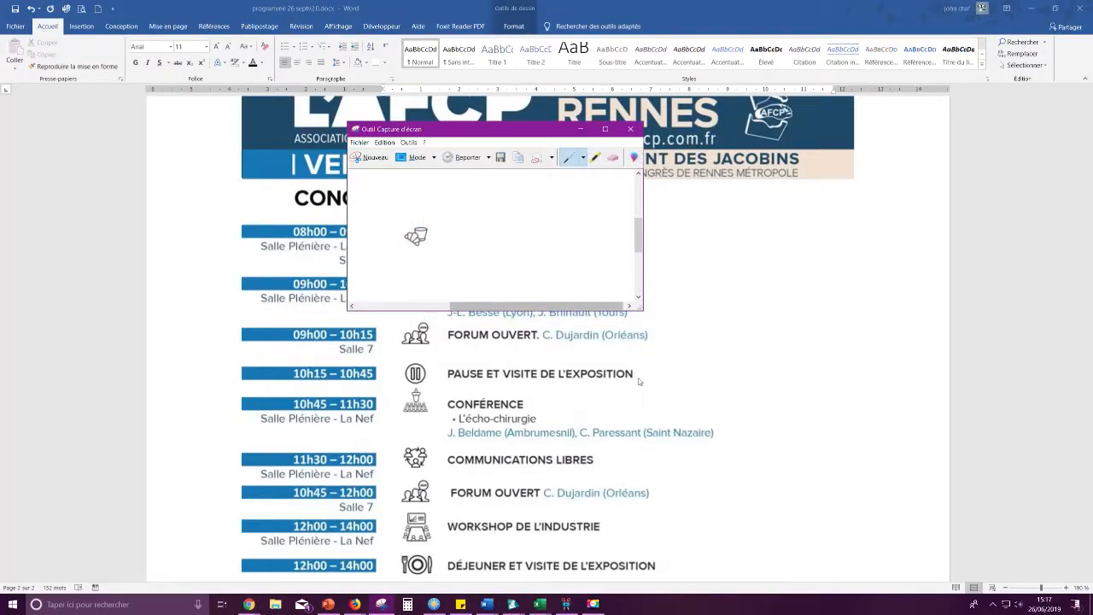
# - Paste the captured icon in front of "Accueil-buffet" in the 19h30-20h box and select the picture
pyautogui.scroll(7, 645, 363)
pyautogui.scroll(6, 648, 350)
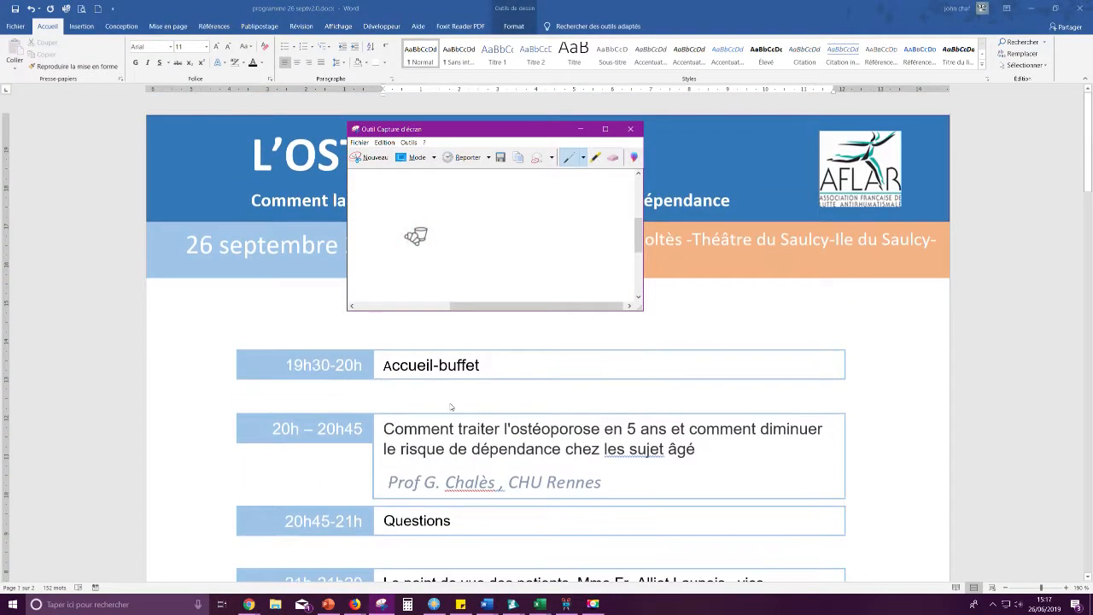
pyautogui.click(507, 401)
pyautogui.hotkey('ctrl', 'v')
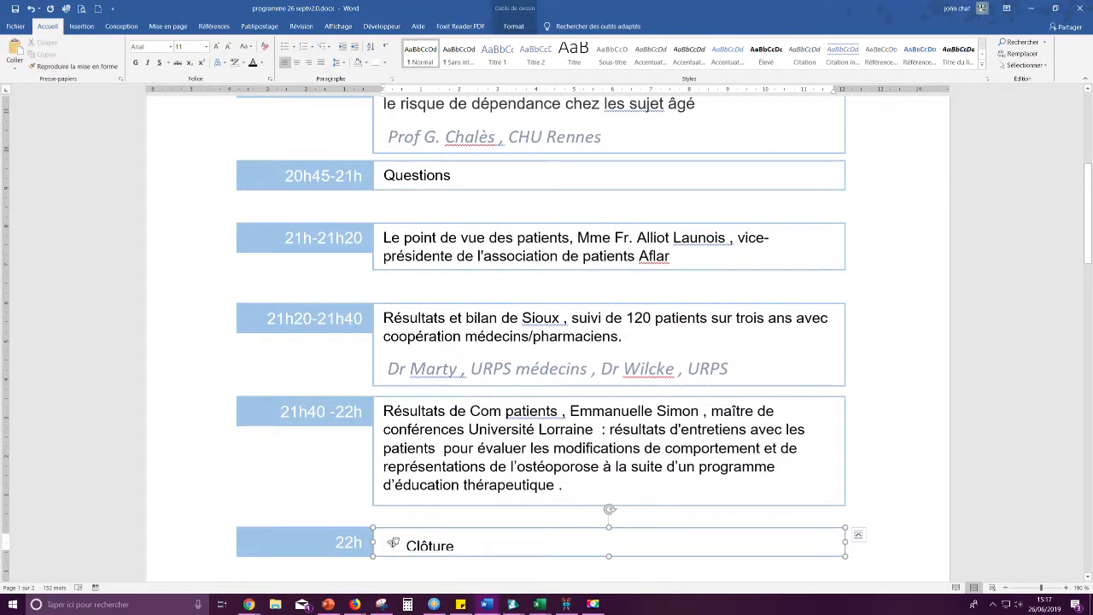
pyautogui.scroll(5, 399, 429)
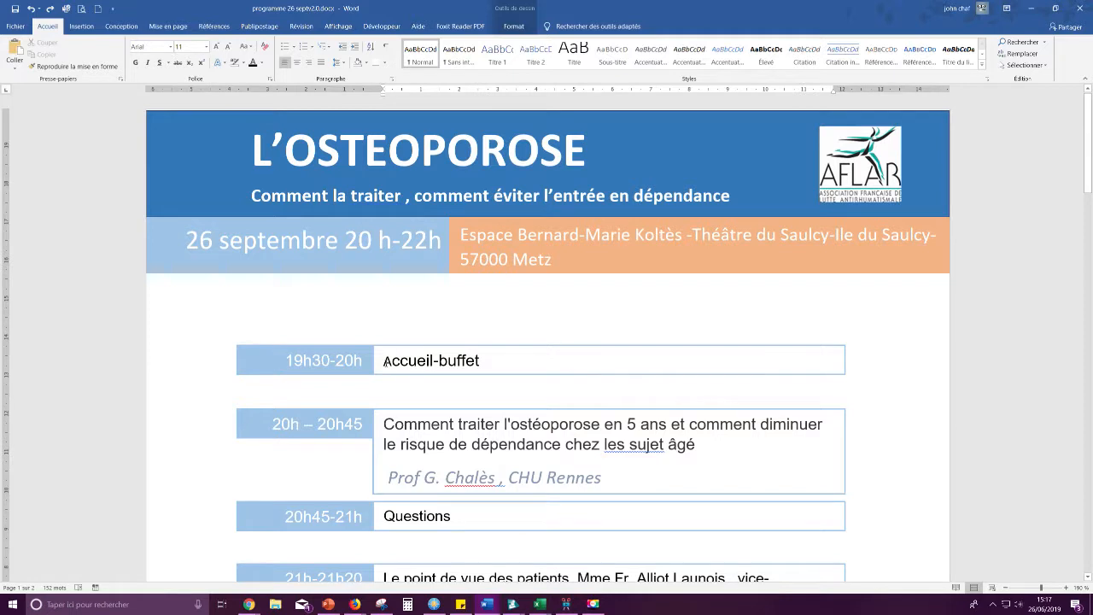
pyautogui.click(385, 361)
pyautogui.hotkey('ctrl', 'v')
pyautogui.click(449, 399)
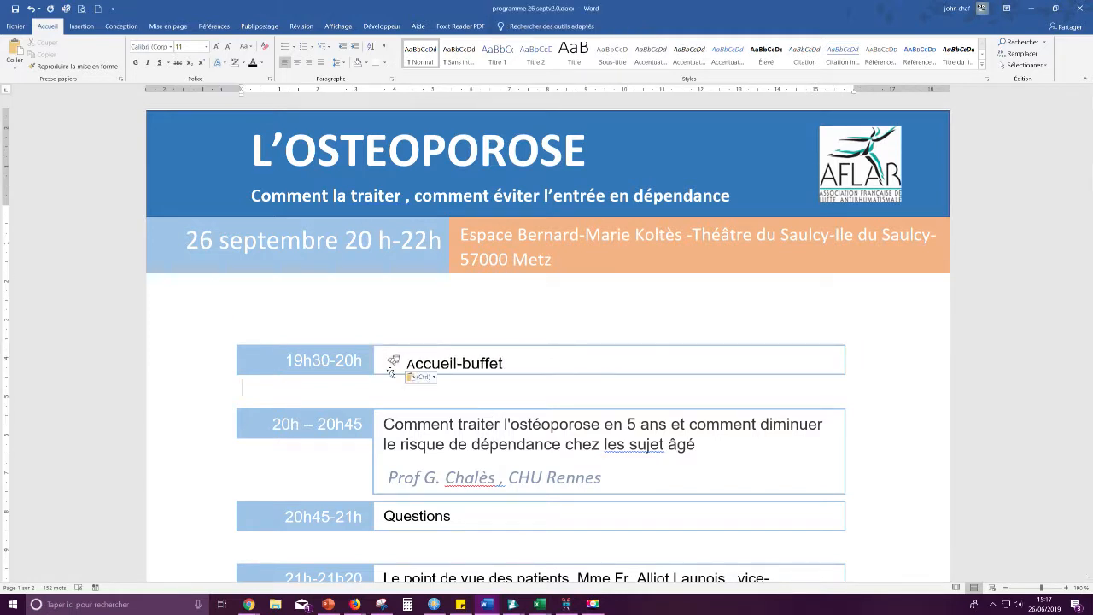
pyautogui.click(392, 361)
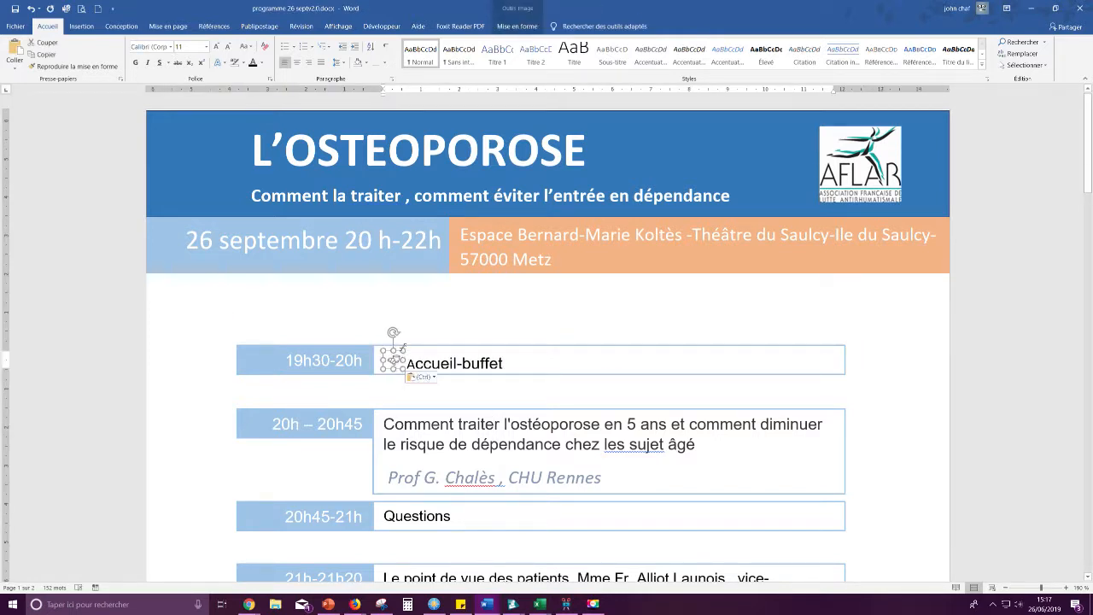
# - Slightly shrink the croissant-and-cup icon in front of "Accueil-buffet" in the 19h30-20h box
pyautogui.moveTo(402, 350)
pyautogui.mouseDown()
pyautogui.moveTo(410, 345)
pyautogui.moveTo(384, 354)
pyautogui.moveTo(401, 351)
pyautogui.moveTo(400, 362)
pyautogui.mouseUp()
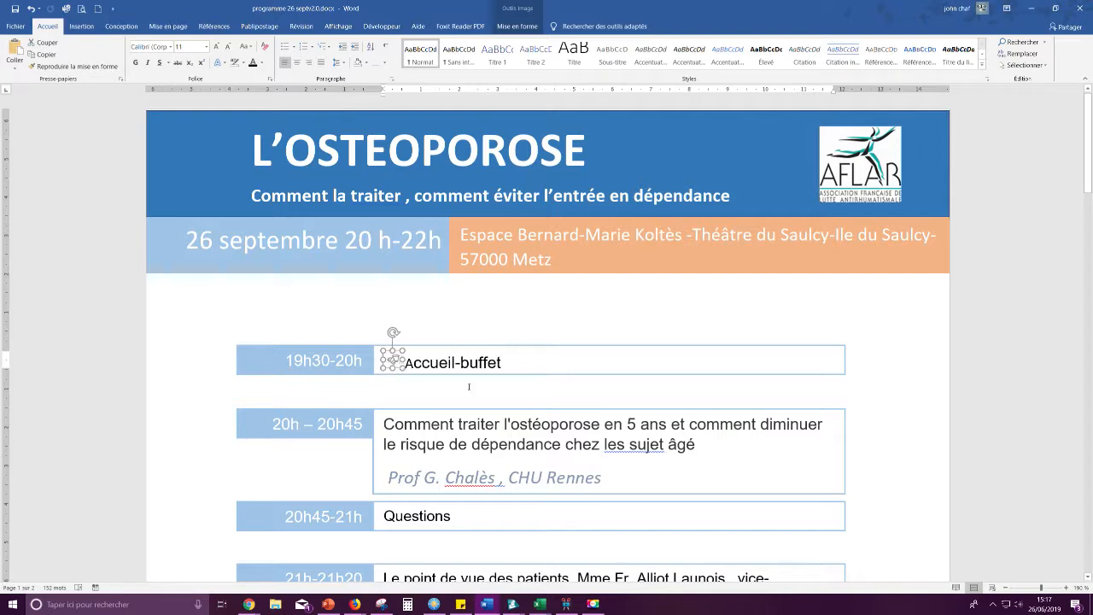
pyautogui.click(574, 382)
pyautogui.scroll(-3, 466, 388)
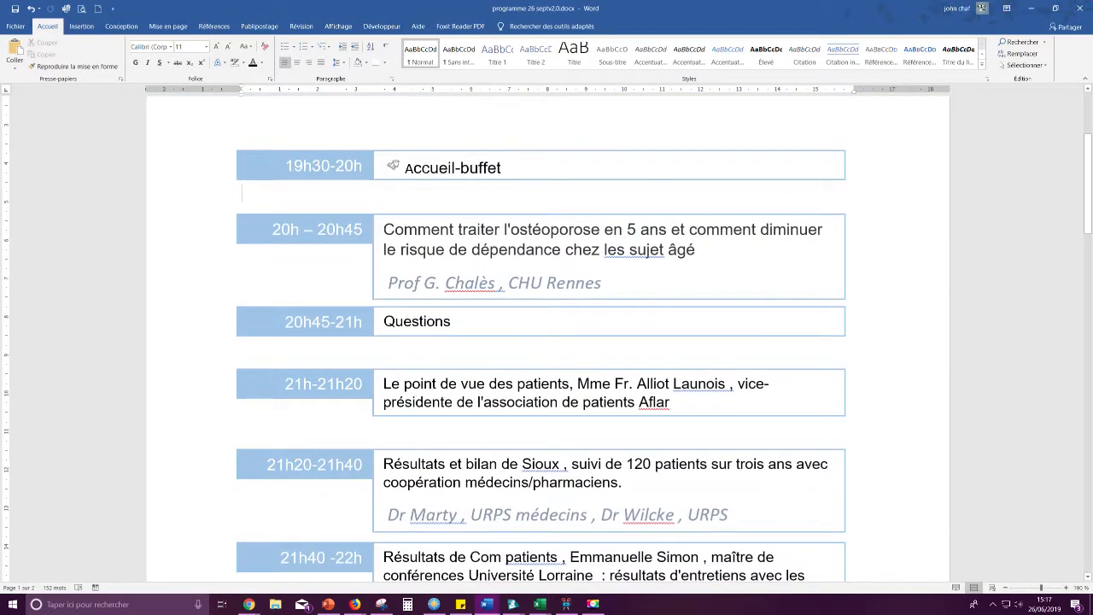
pyautogui.scroll(3, 547, 372)
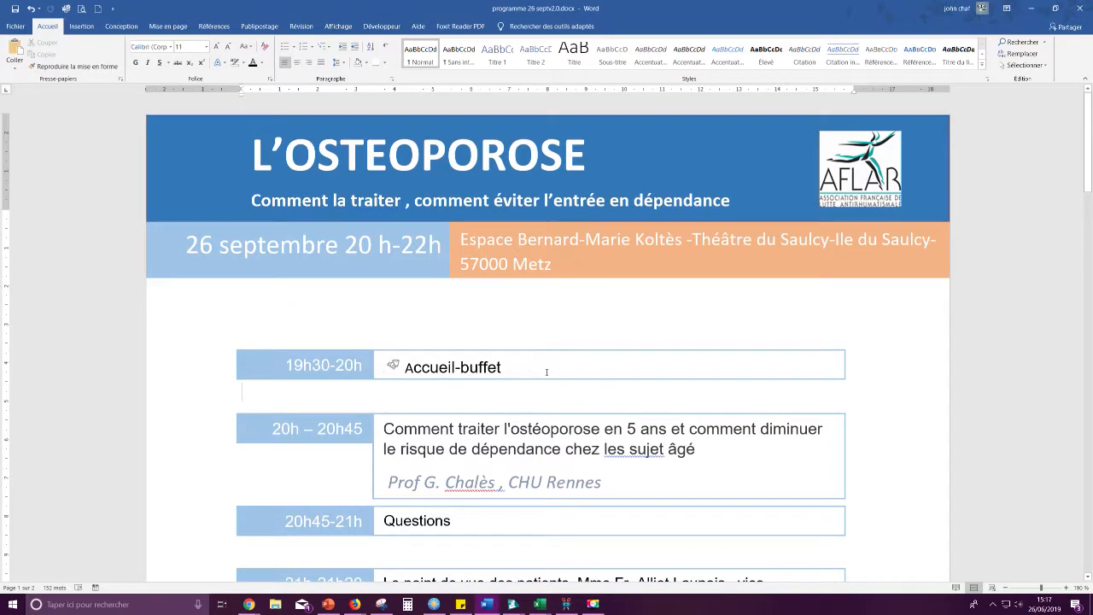
# - Compare the icon with the AFCP model and increase the height of the "Accueil-buffet" text box
pyautogui.scroll(-4, 548, 371)
pyautogui.scroll(-12, 513, 384)
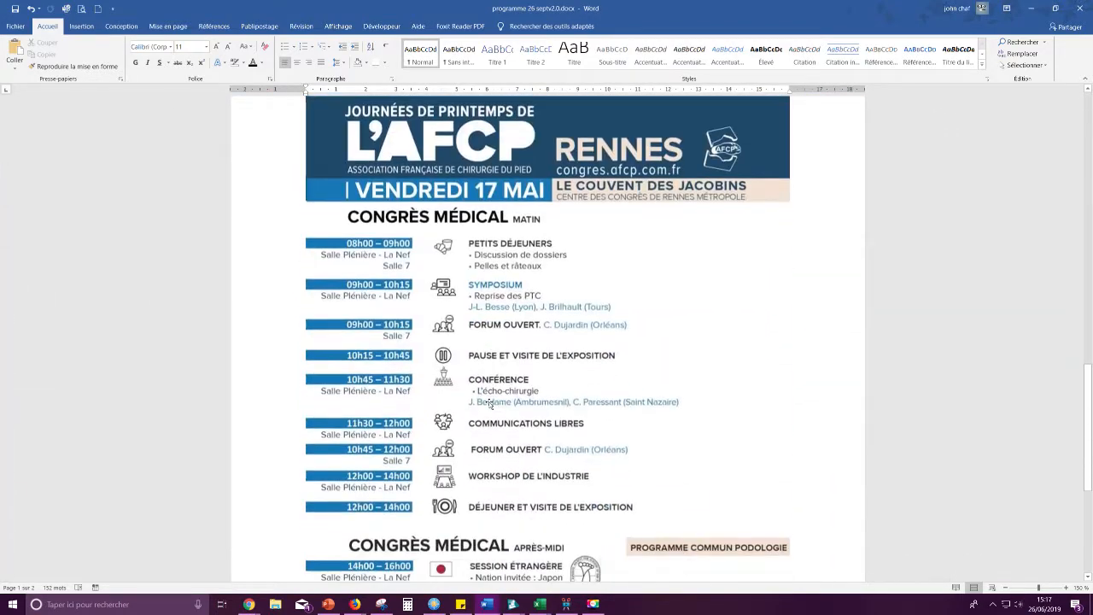
pyautogui.scroll(3, 489, 404)
pyautogui.scroll(-3, 487, 475)
pyautogui.scroll(10, 487, 475)
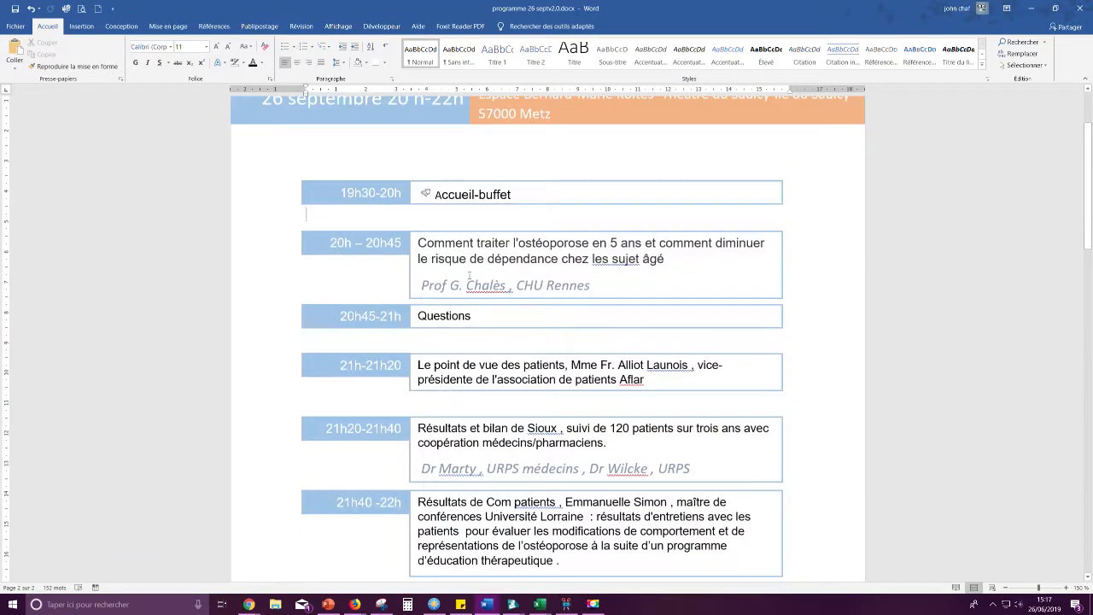
pyautogui.click(430, 188)
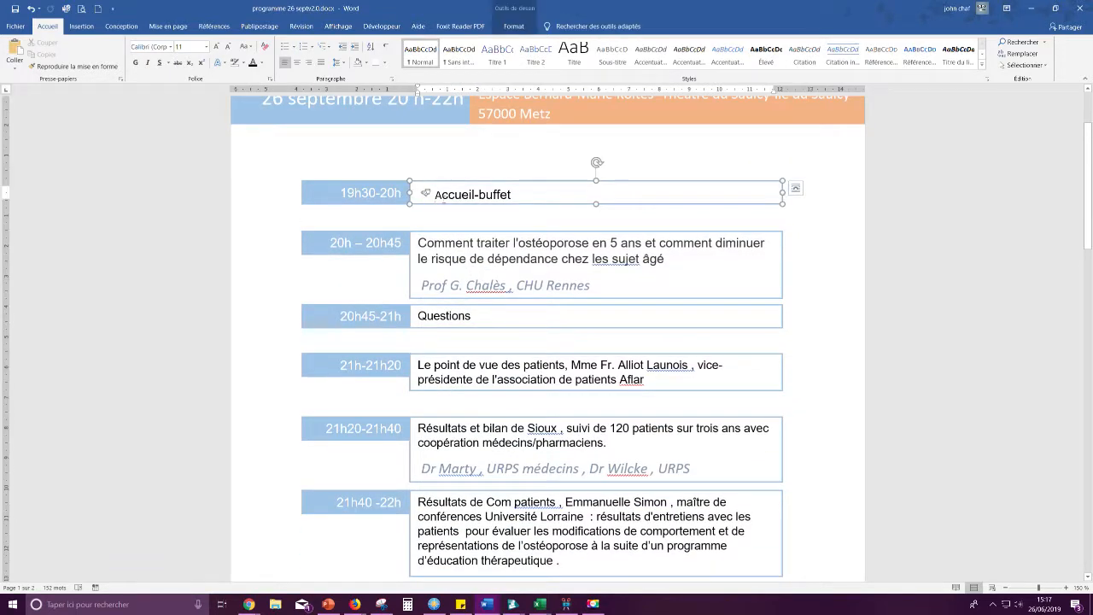
pyautogui.moveTo(596, 205); pyautogui.dragTo(598, 218)
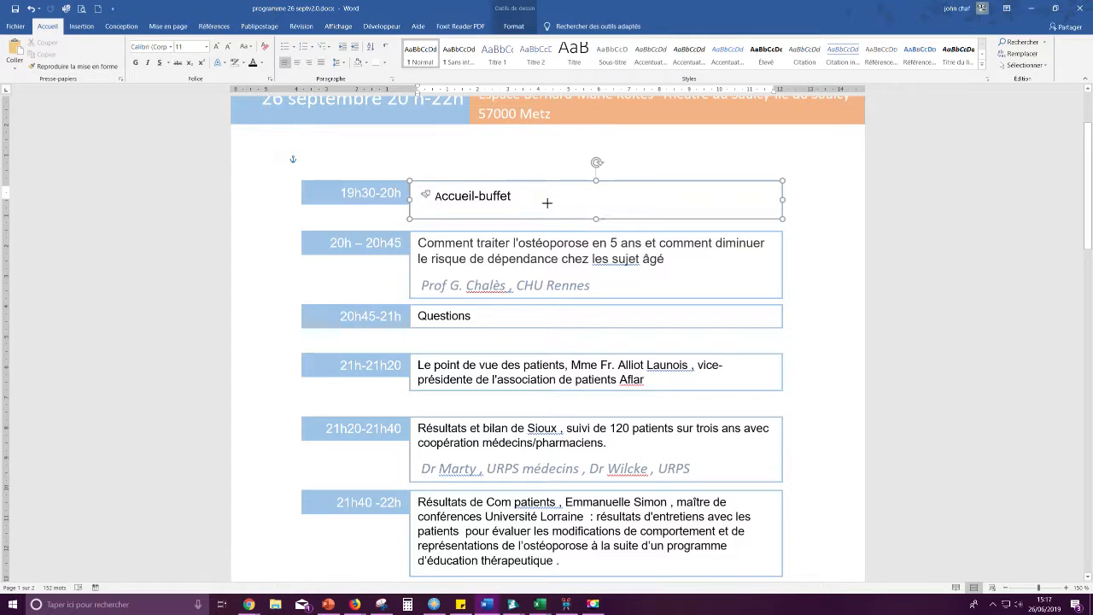
# - Enlarge the icon in front of "Accueil-buffet" within the taller box and open its picture options
pyautogui.click(426, 195)
pyautogui.moveTo(426, 195); pyautogui.dragTo(434, 199)
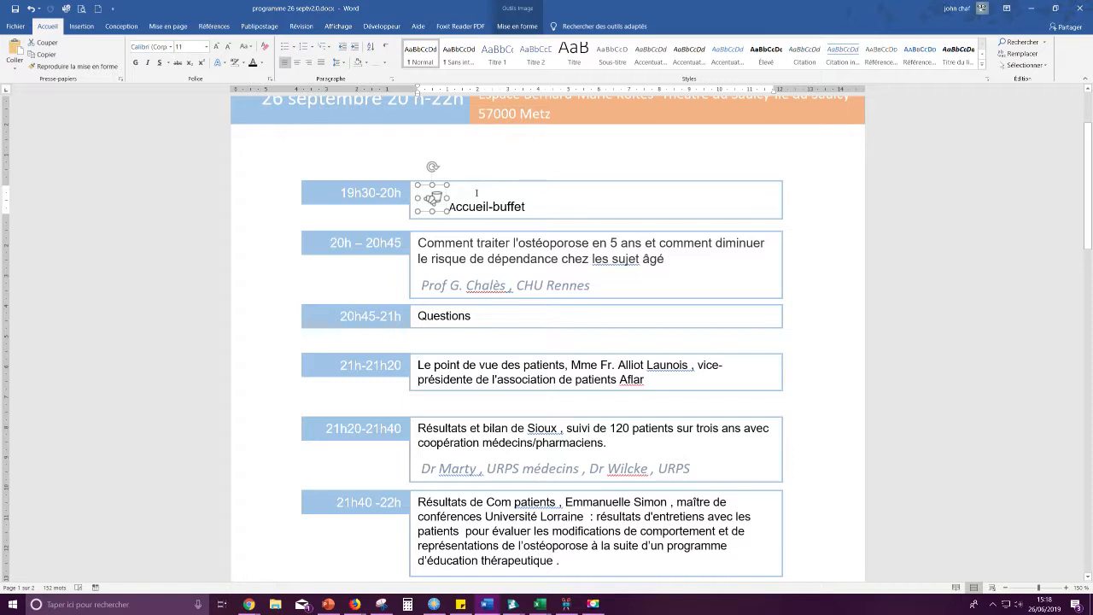
pyautogui.click(477, 193)
pyautogui.click(433, 197)
pyautogui.moveTo(457, 215); pyautogui.dragTo(447, 205)
pyautogui.click(434, 199)
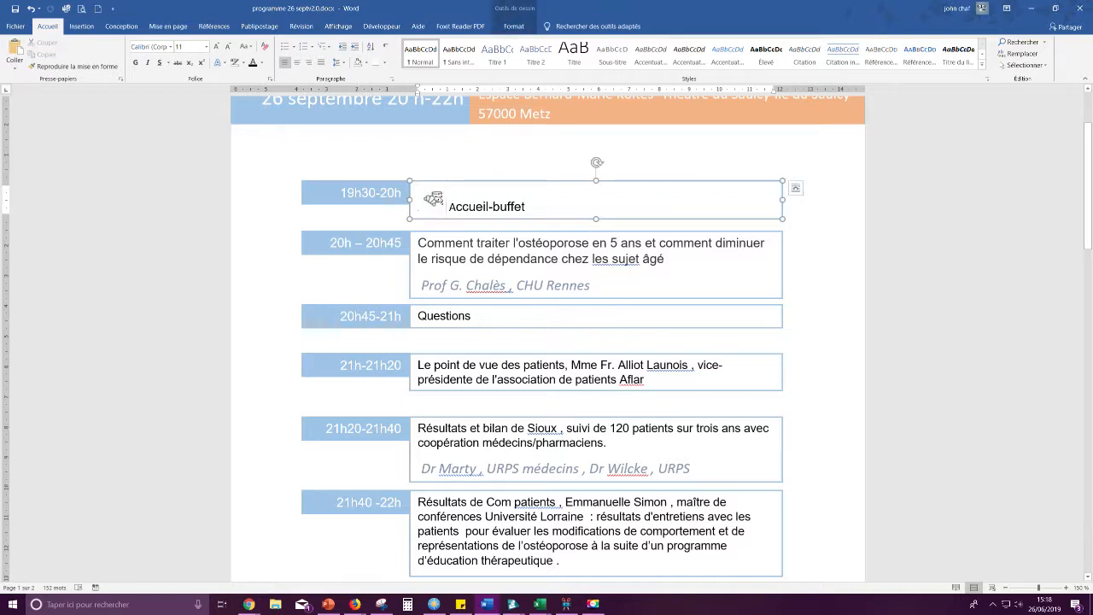
pyautogui.click(434, 199)
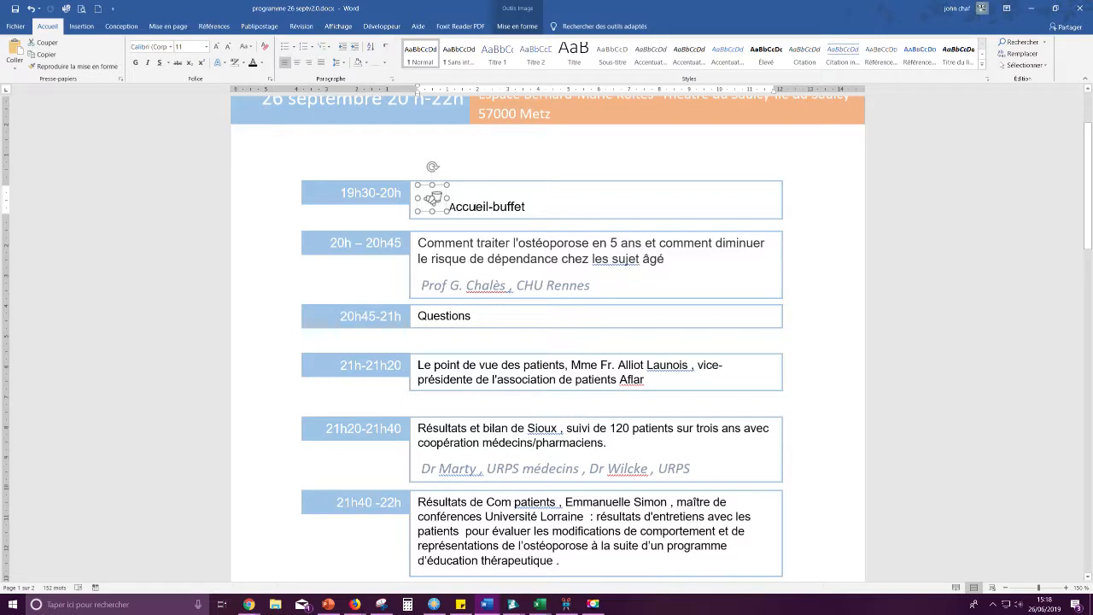
pyautogui.rightClick(434, 199)
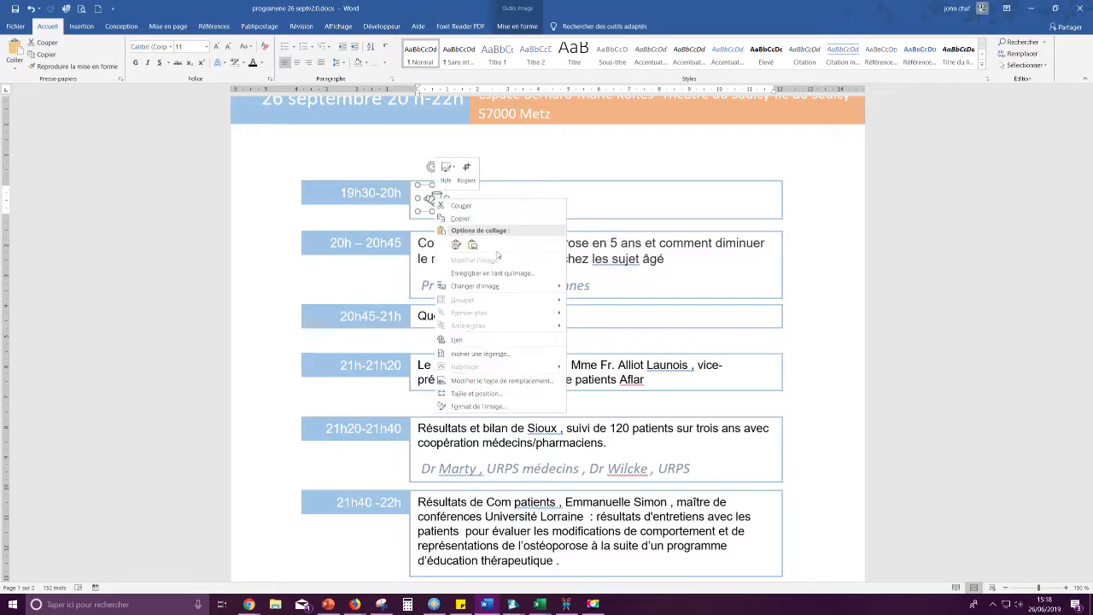
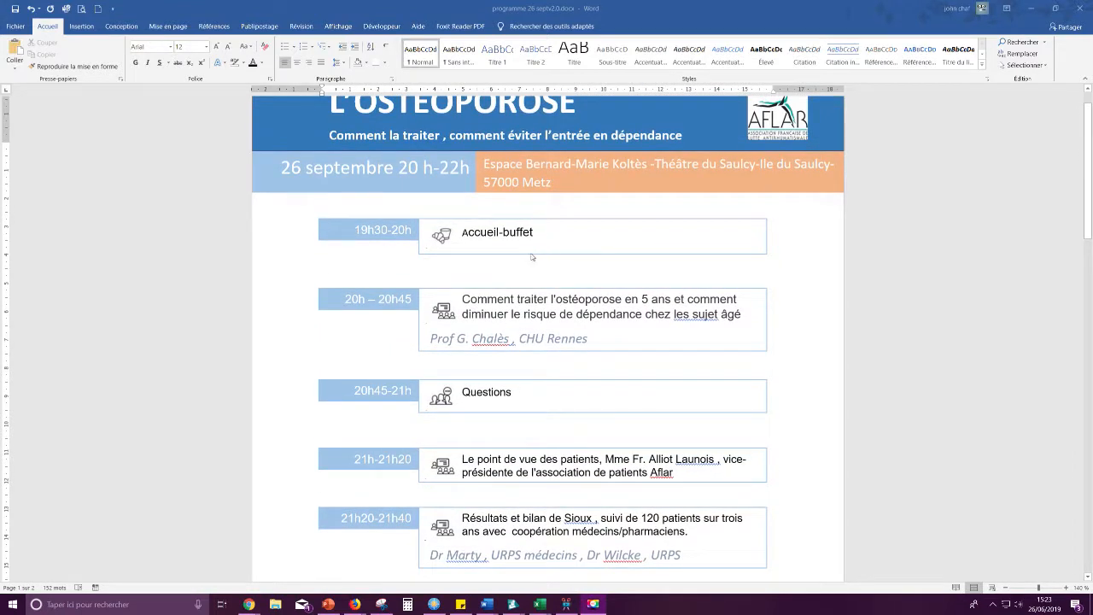
# - Show the formatting marks and remove the stray "°" character from the line just above the 21h20-21h40 row
pyautogui.click(431, 269)
pyautogui.click(430, 366)
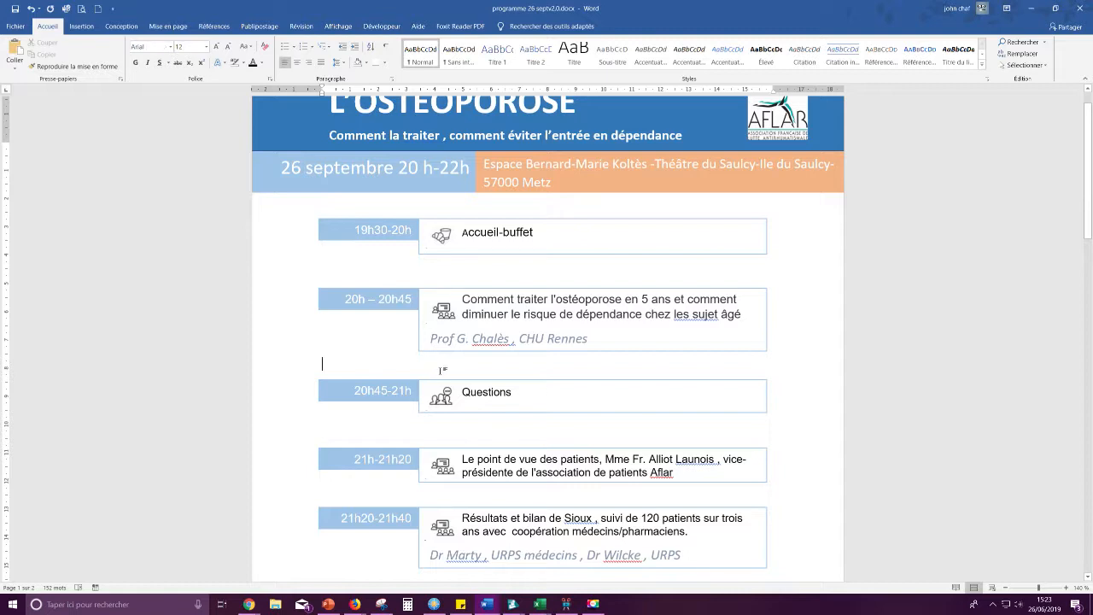
pyautogui.click(385, 46)
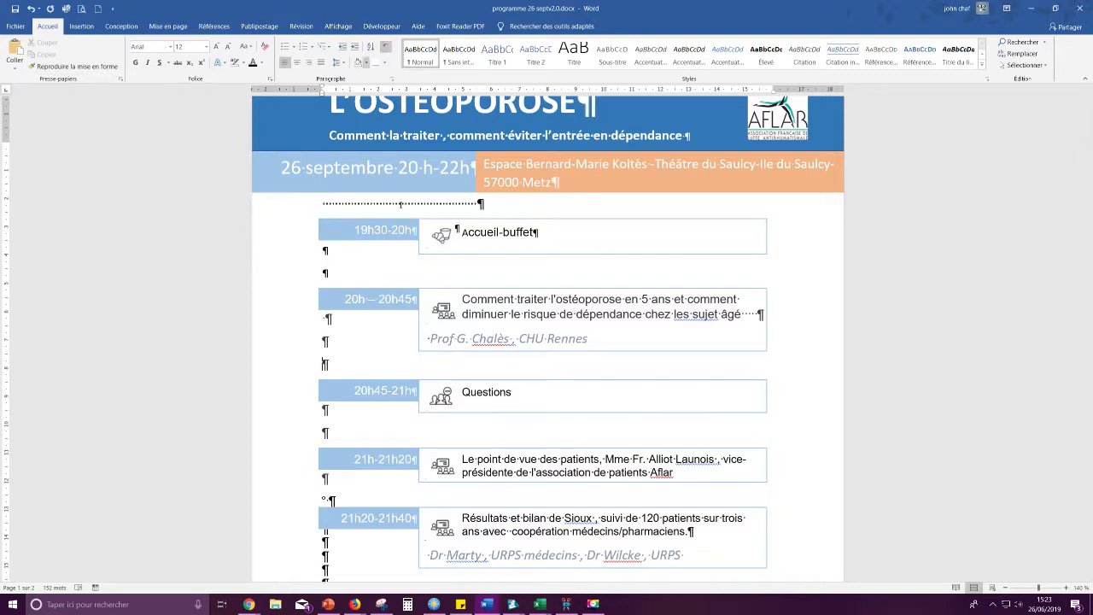
pyautogui.scroll(-1, 395, 273)
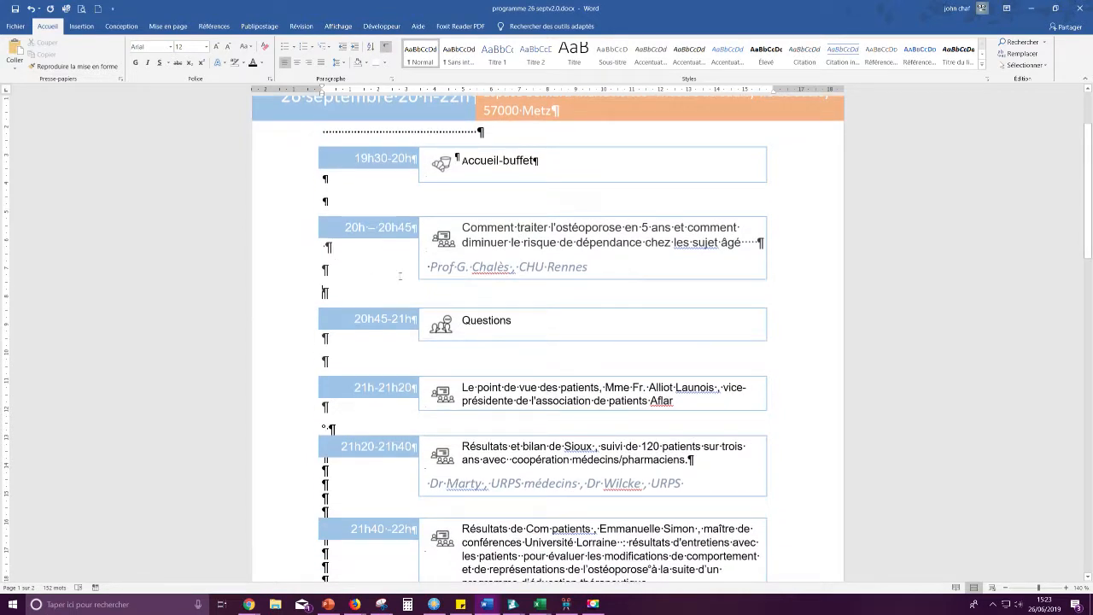
pyautogui.scroll(-1, 449, 274)
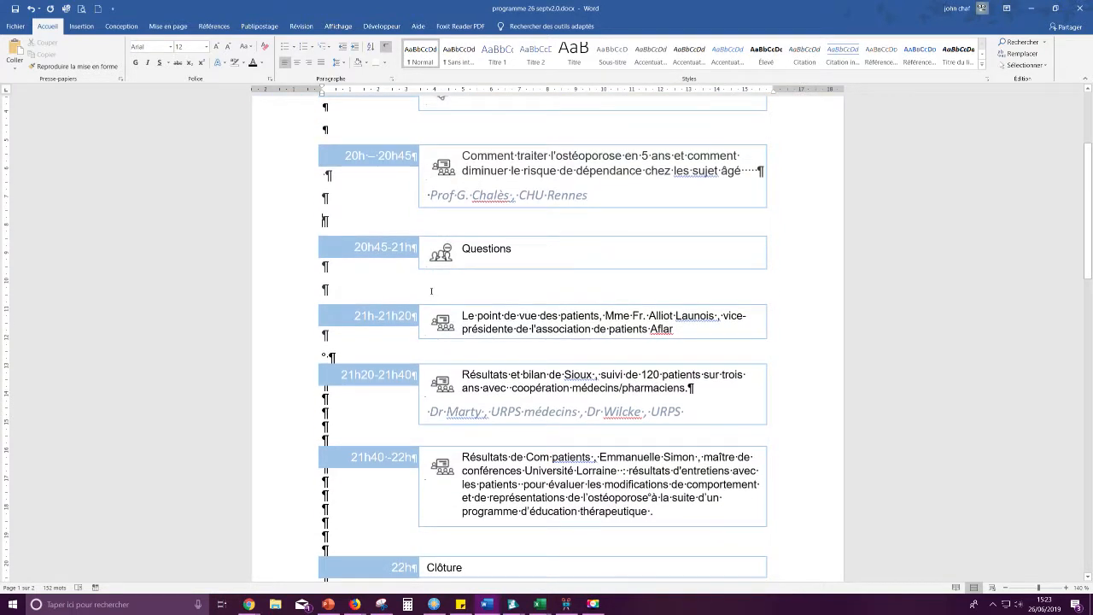
pyautogui.scroll(-1, 432, 291)
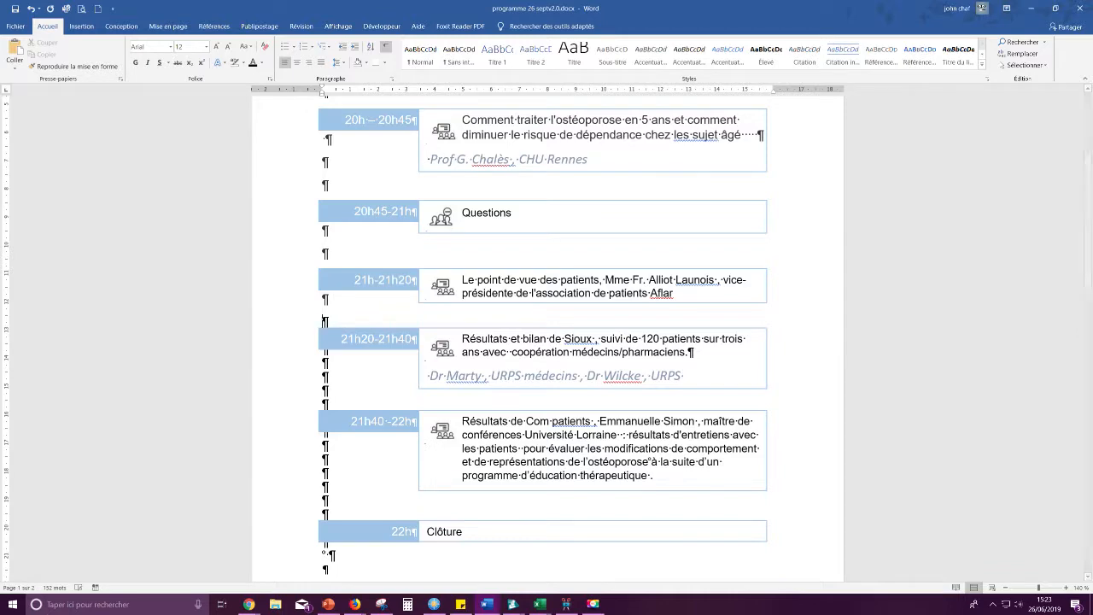
# - Check the rest of the programme for stray characters and hide the formatting marks
pyautogui.scroll(-3, 446, 333)
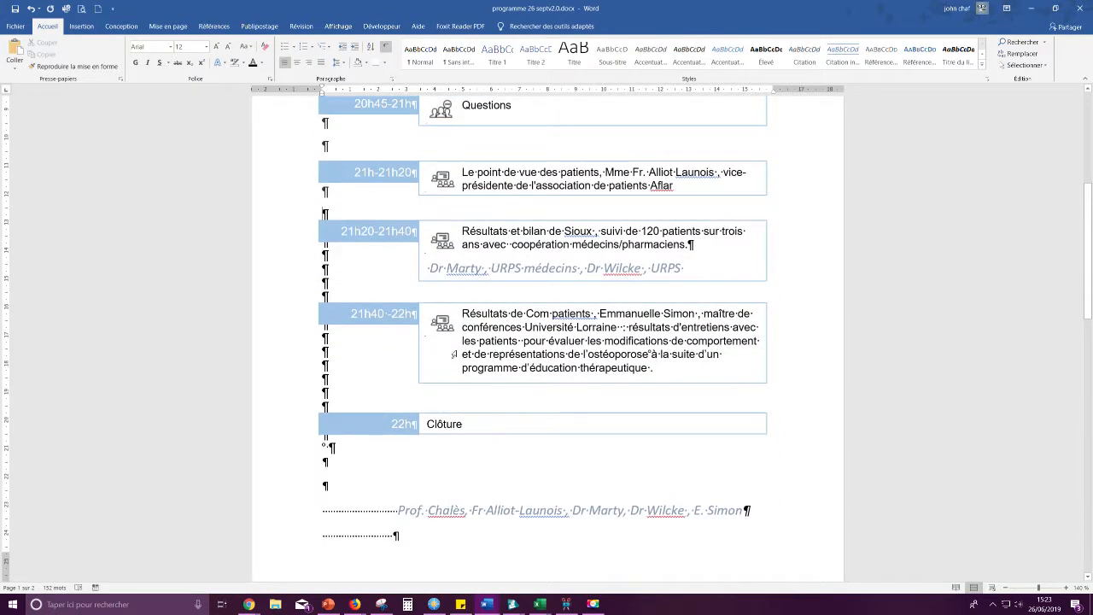
pyautogui.scroll(-3, 453, 353)
pyautogui.scroll(6, 512, 375)
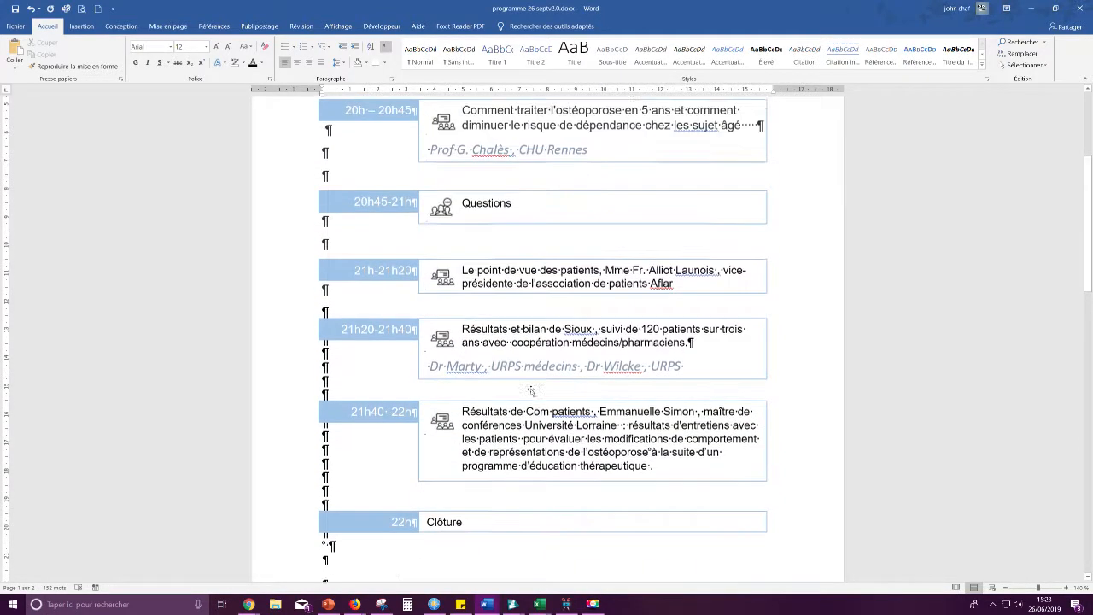
pyautogui.scroll(3, 530, 390)
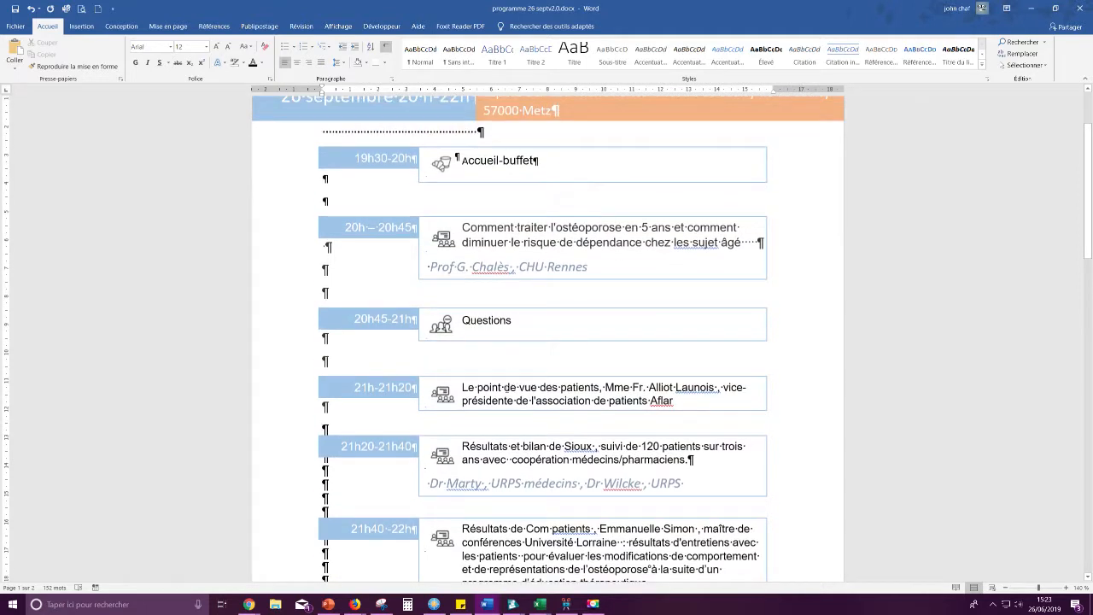
pyautogui.click(546, 170)
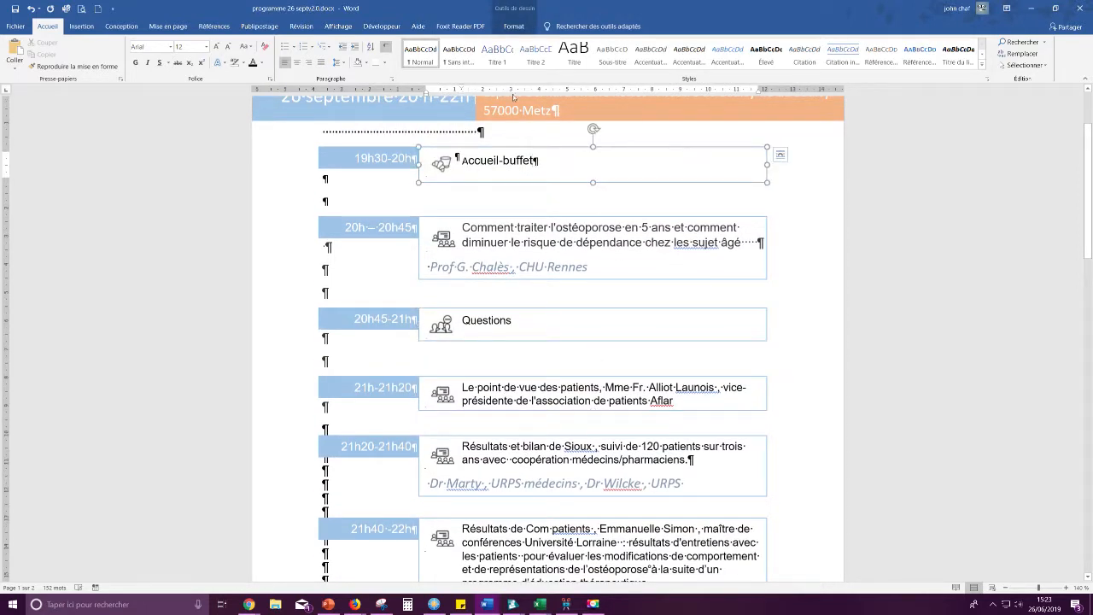
pyautogui.click(385, 46)
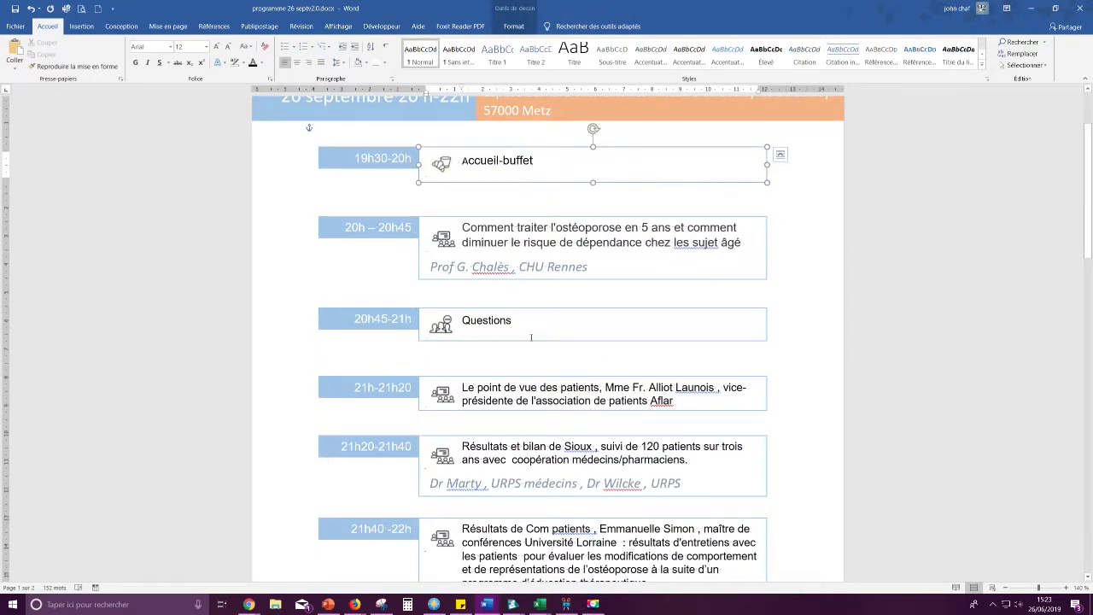
# - Copy the height of the "Accueil-buffet" box and set the "Questions" box to the same 1,26 cm
pyautogui.click(663, 182)
pyautogui.click(513, 26)
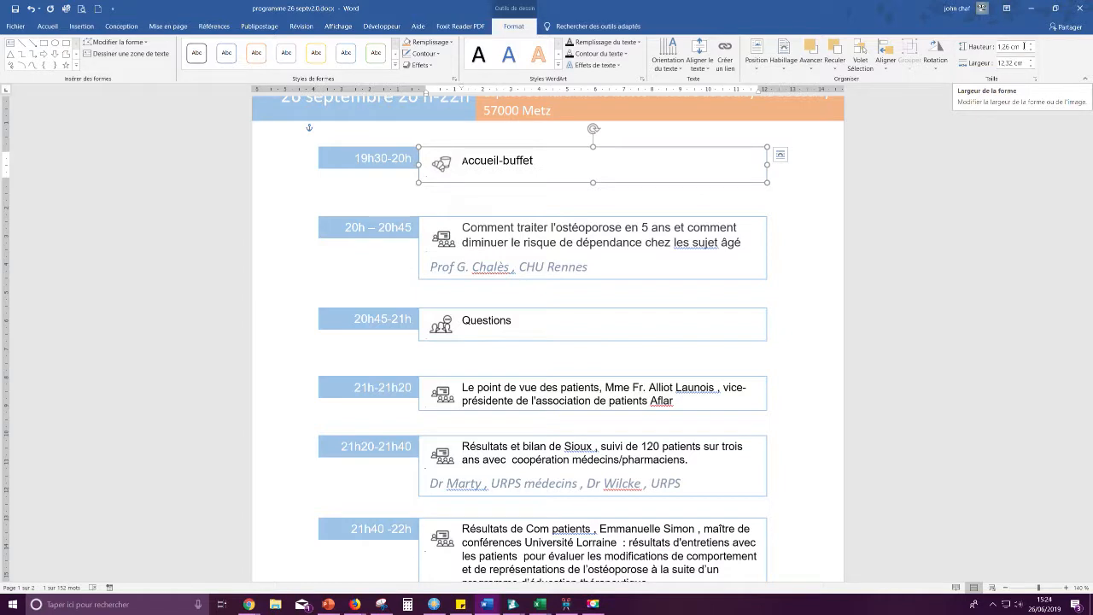
pyautogui.moveTo(1025, 47); pyautogui.dragTo(975, 47)
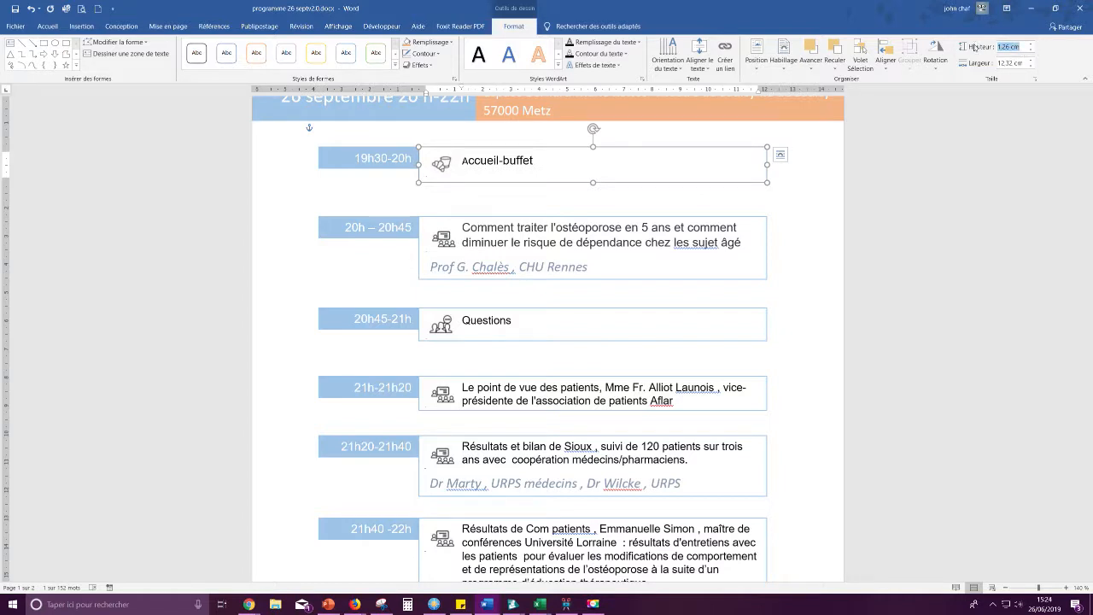
pyautogui.click(634, 340)
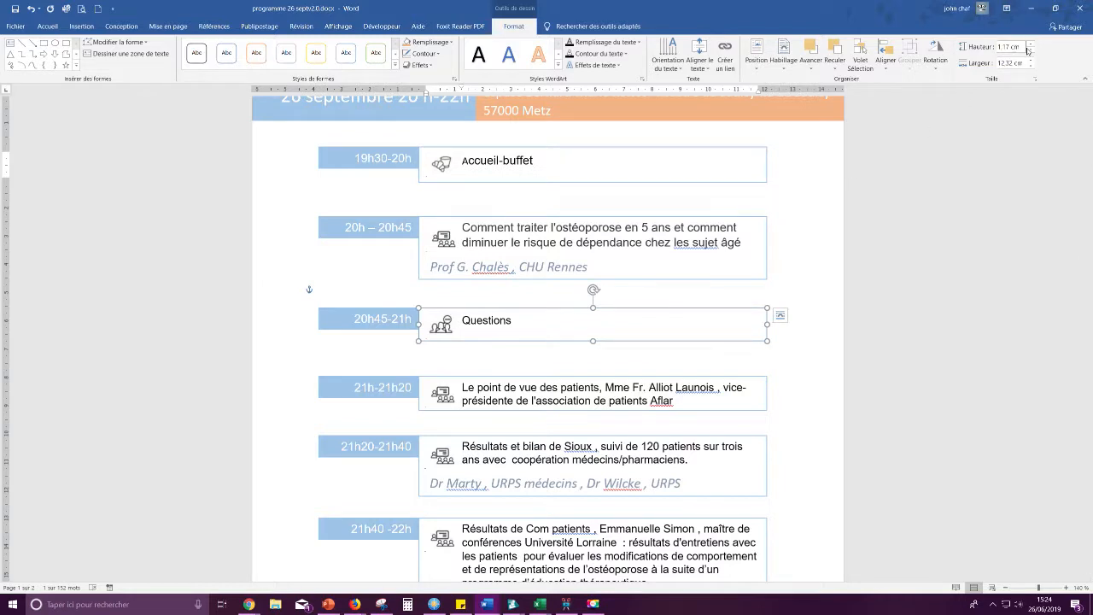
pyautogui.moveTo(1021, 48); pyautogui.dragTo(962, 47)
pyautogui.write('1,26 cm')
# - Set the height of the 21h-21h20 text box to 1,26 cm
pyautogui.click(651, 401)
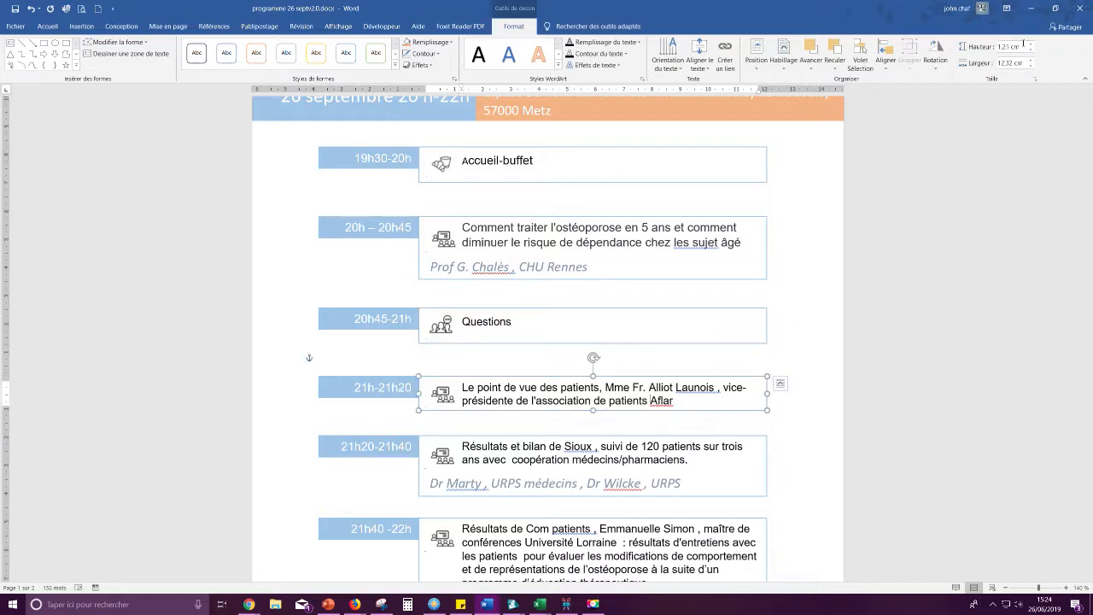
pyautogui.moveTo(999, 47); pyautogui.dragTo(1027, 53)
pyautogui.write('1,26 cm')
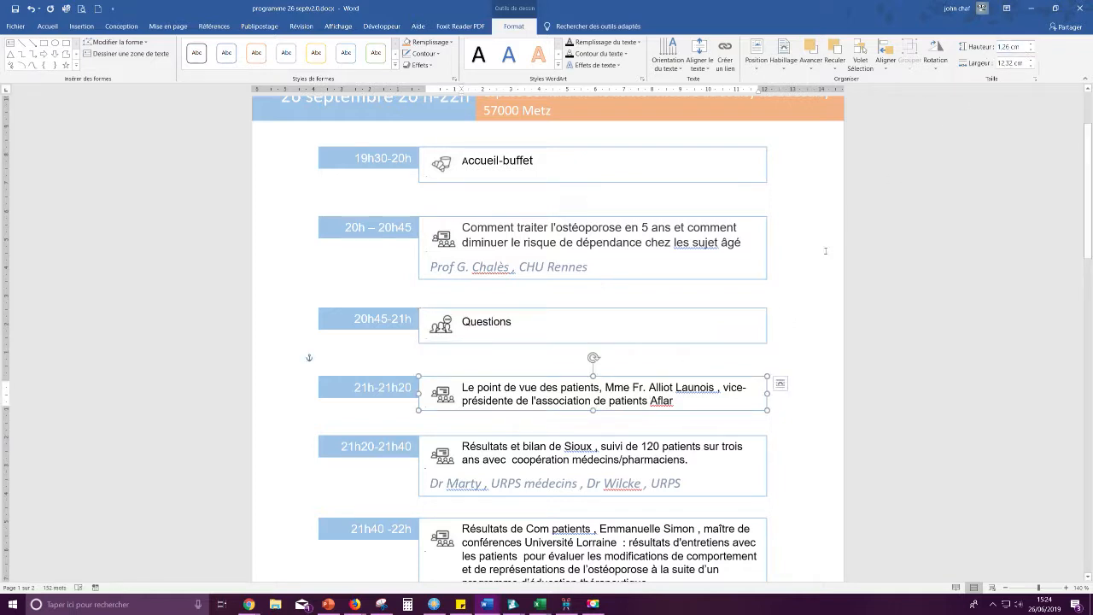
pyautogui.click(801, 266)
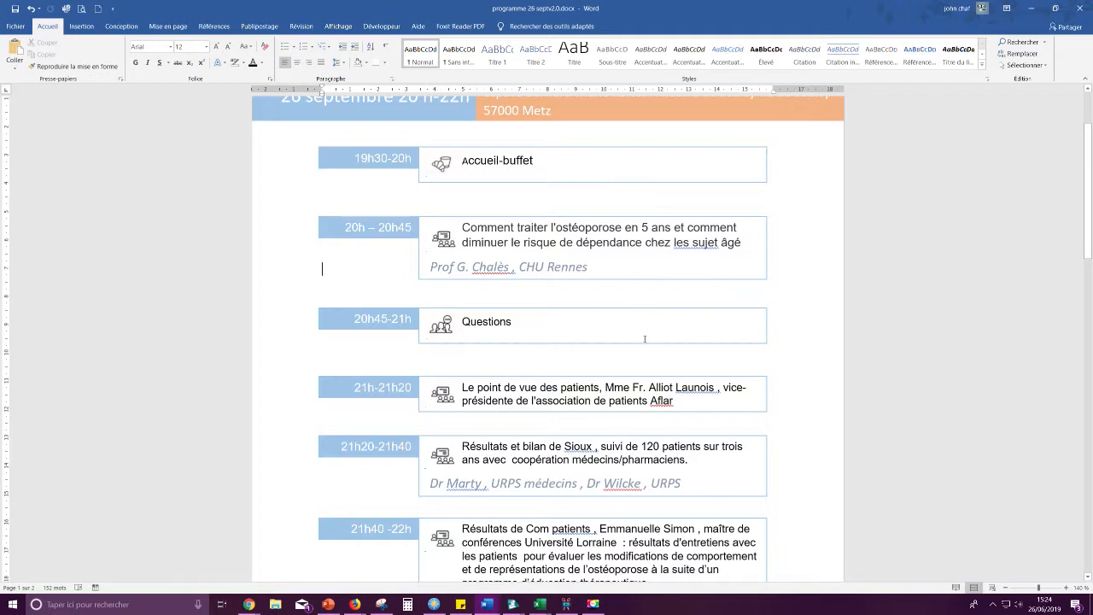
pyautogui.scroll(-5, 673, 370)
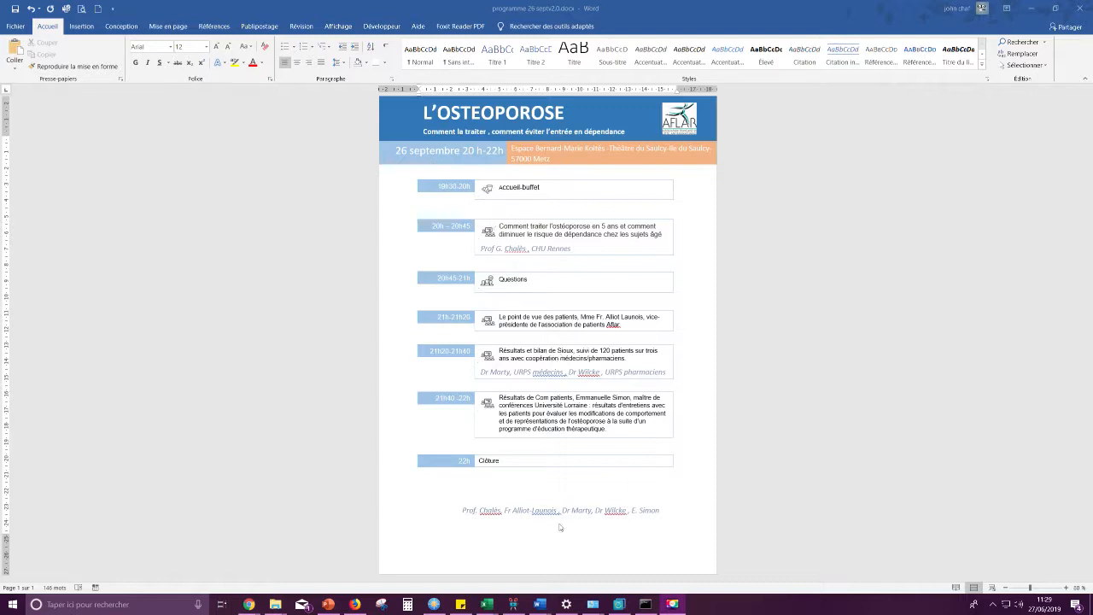
# - Switch to the original programme "programme 26 sept-1.docx" and examine its title, speakers, date, venue and time entries
pyautogui.moveTo(539, 608)
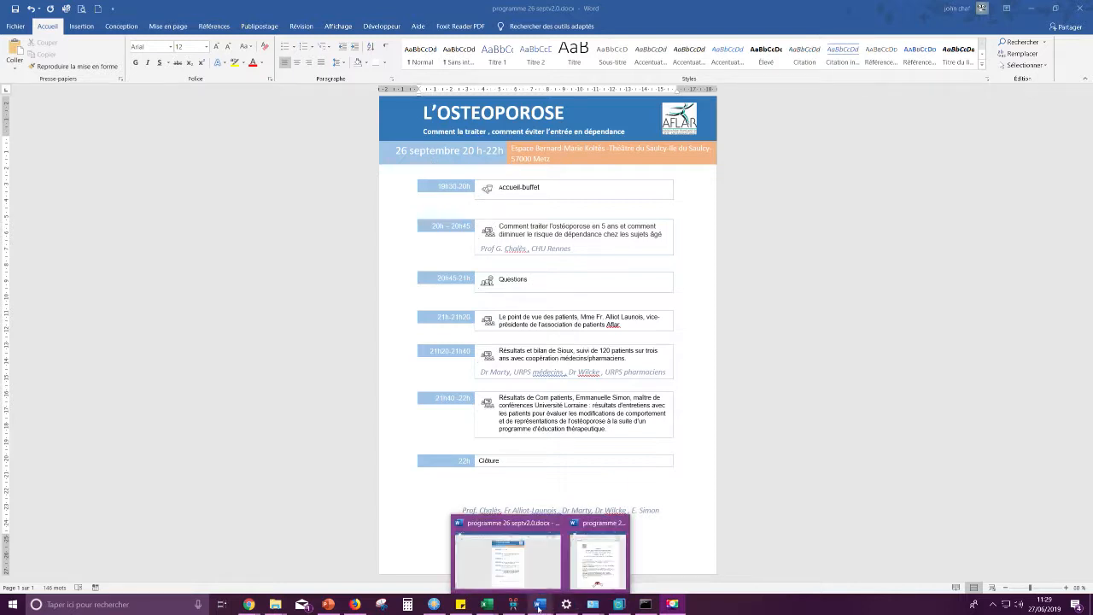
pyautogui.click(601, 549)
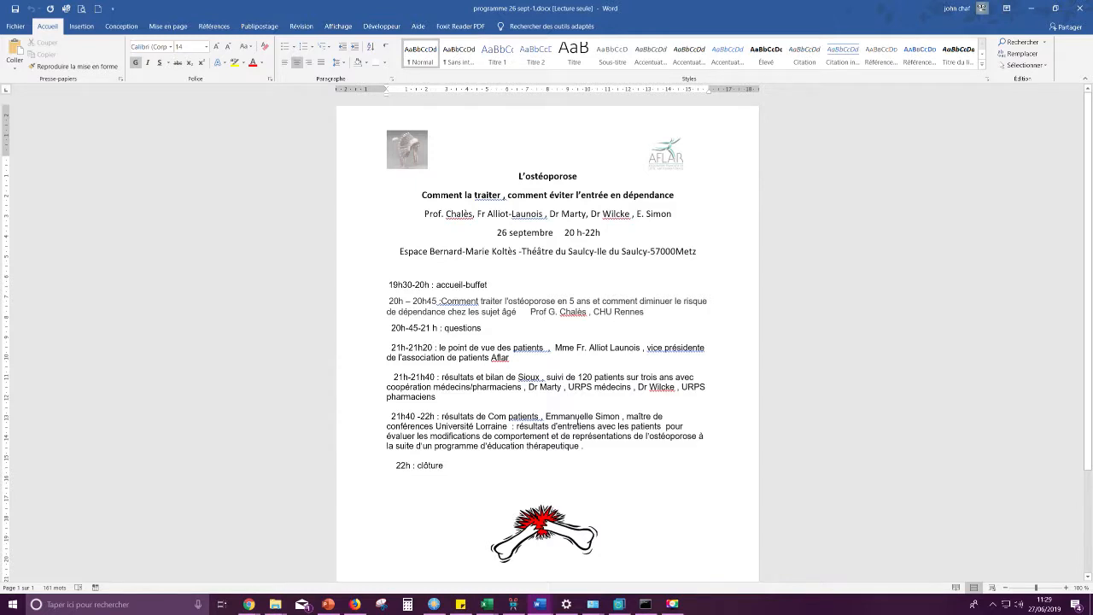
pyautogui.moveTo(519, 176); pyautogui.dragTo(596, 163)
pyautogui.click(519, 177)
pyautogui.moveTo(519, 176); pyautogui.dragTo(585, 174)
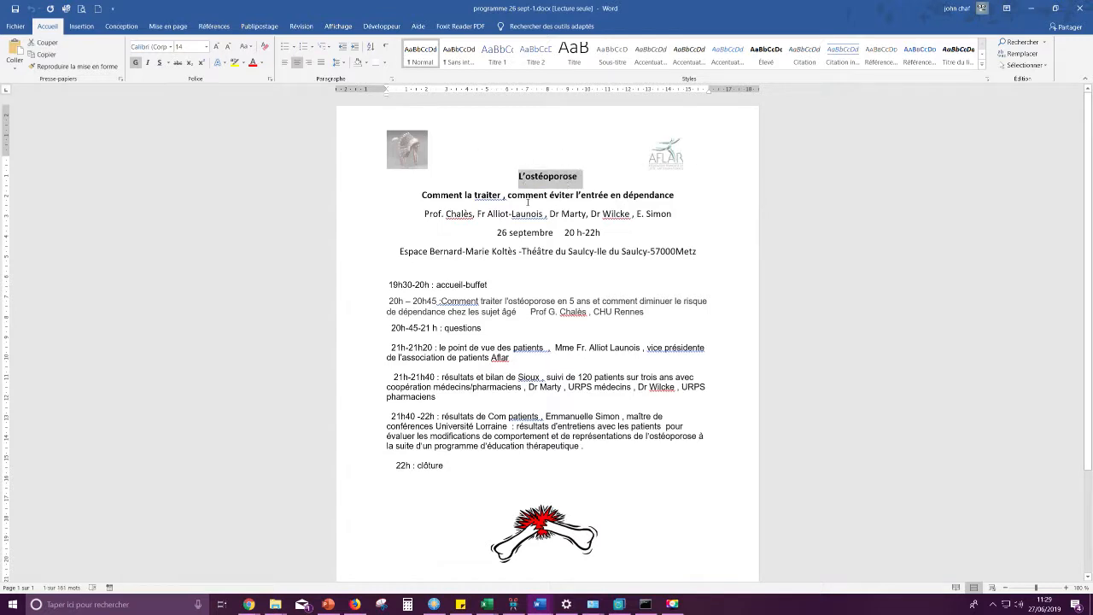
pyautogui.moveTo(422, 214); pyautogui.dragTo(700, 251)
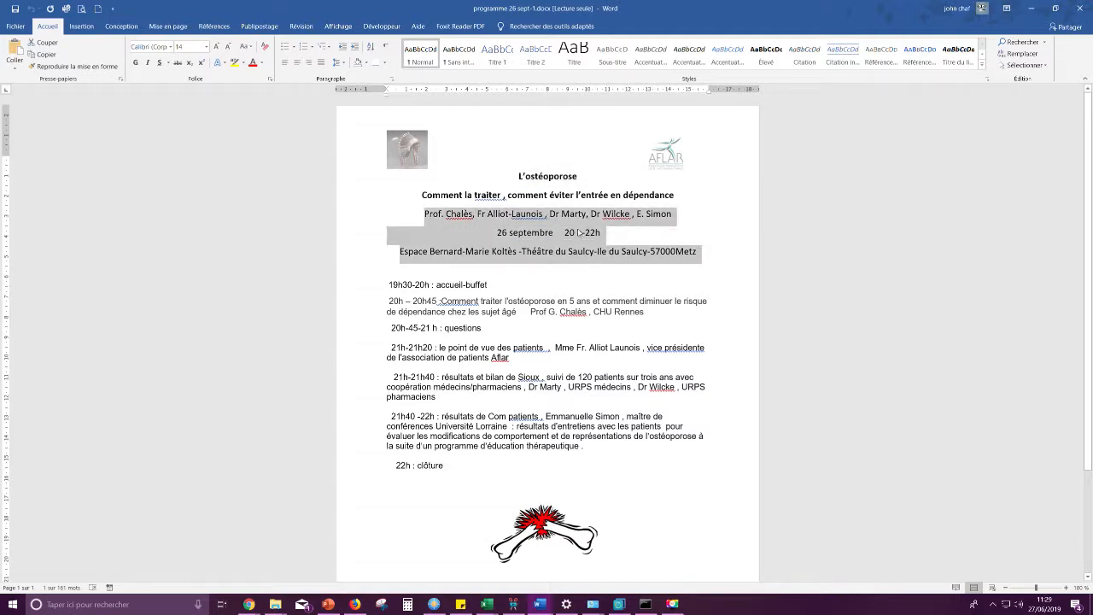
pyautogui.click(585, 267)
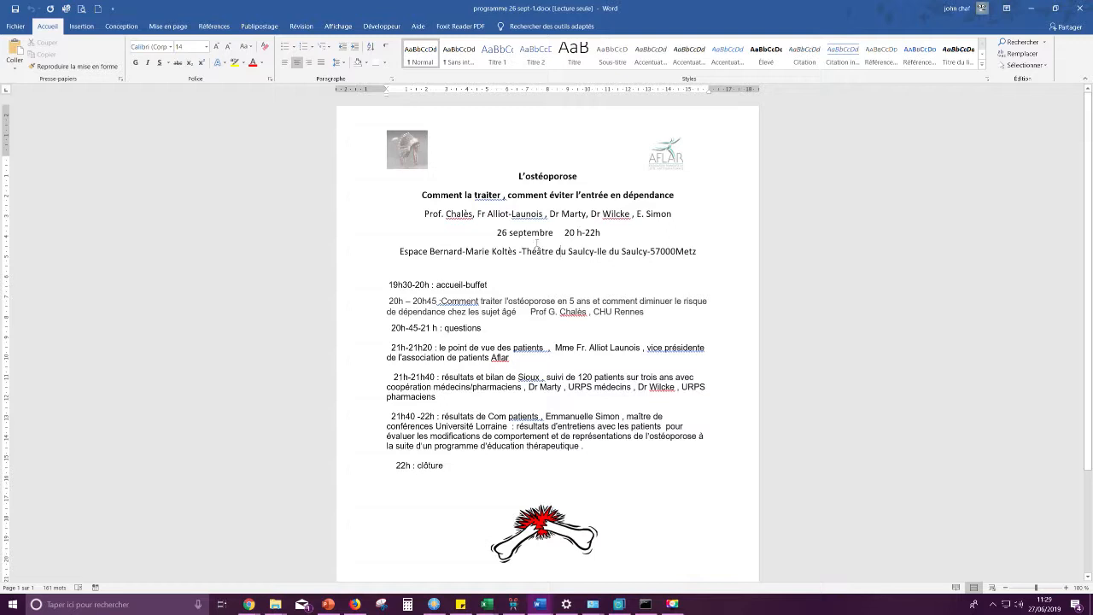
pyautogui.moveTo(564, 232); pyautogui.dragTo(601, 232)
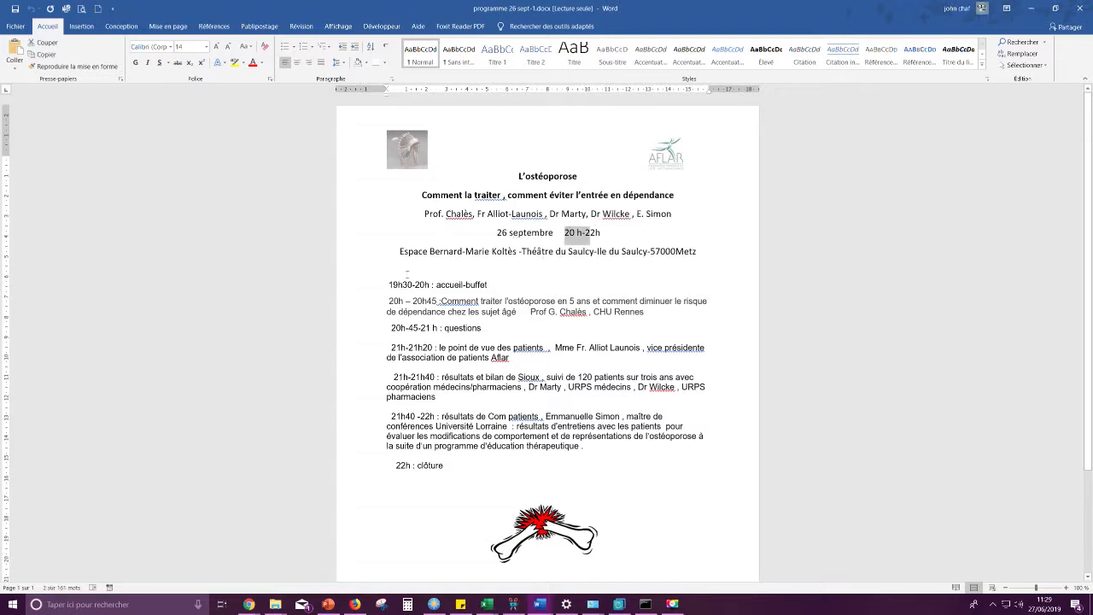
pyautogui.moveTo(389, 284); pyautogui.dragTo(430, 284)
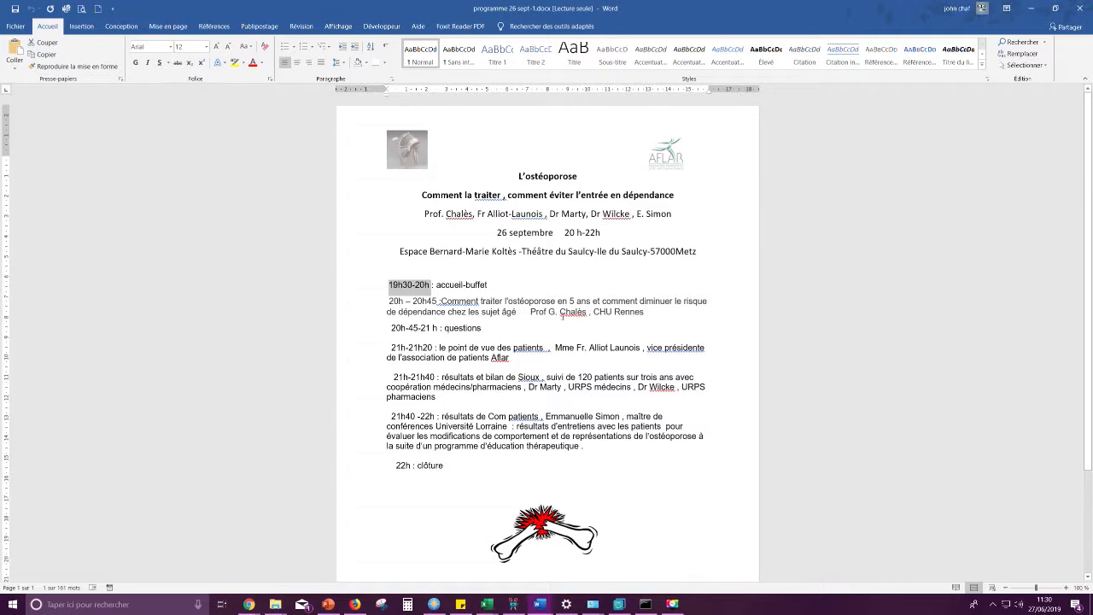
# - Examine the broken-bone picture below the original schedule against the header text and logos
pyautogui.click(544, 531)
pyautogui.click(443, 173)
pyautogui.click(540, 521)
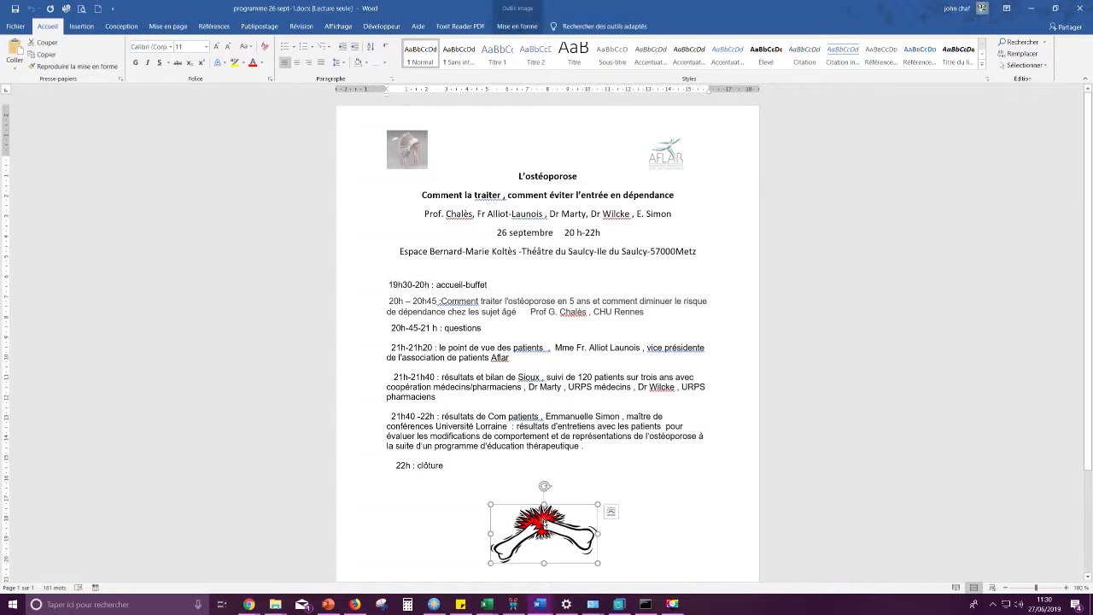
pyautogui.click(562, 249)
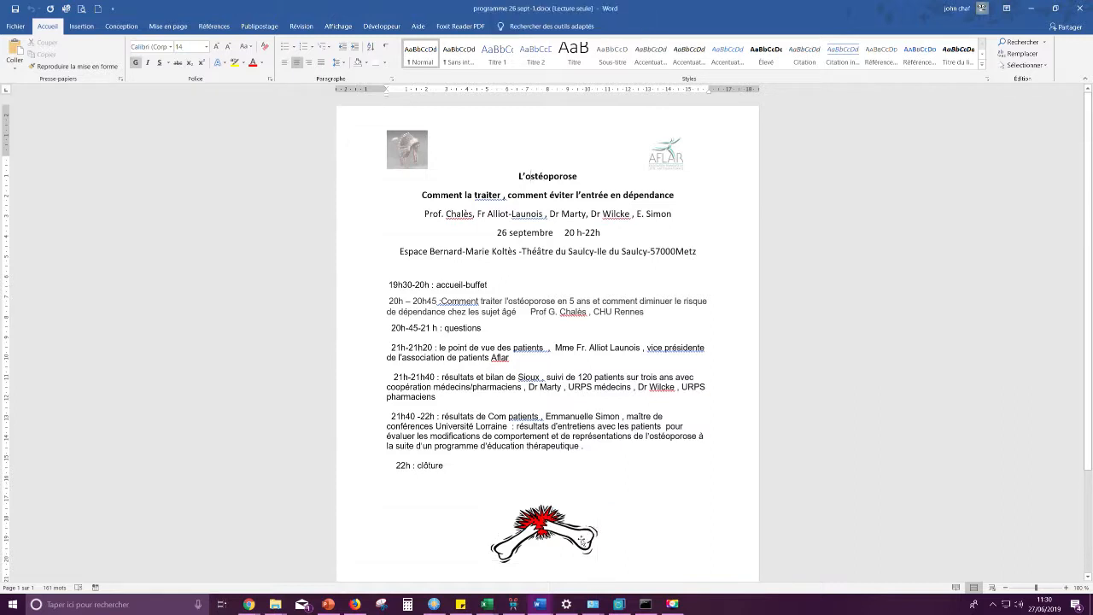
pyautogui.click(529, 537)
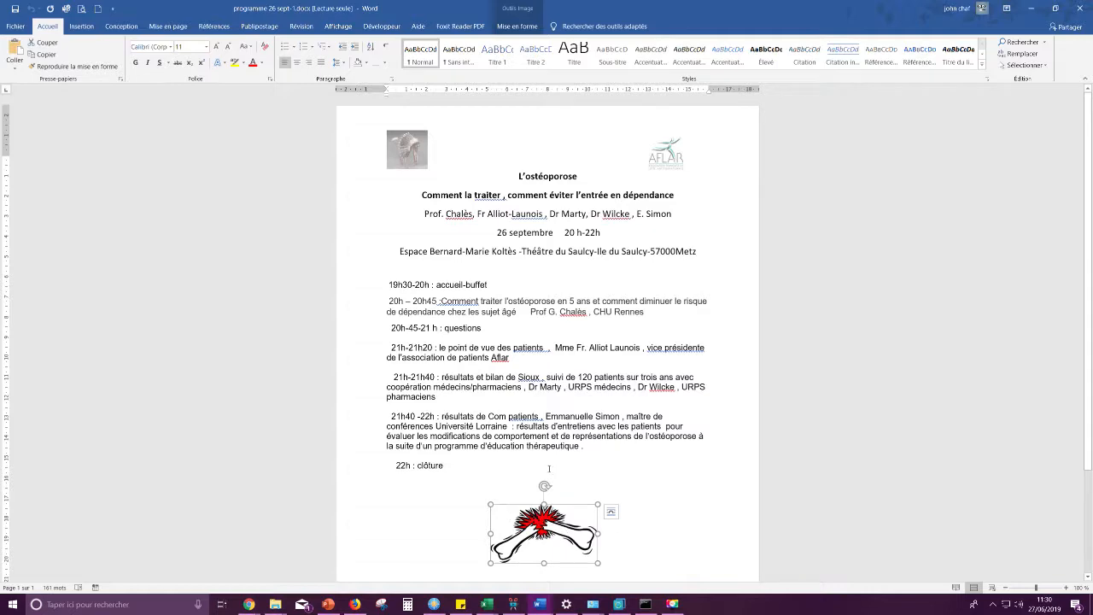
pyautogui.click(570, 426)
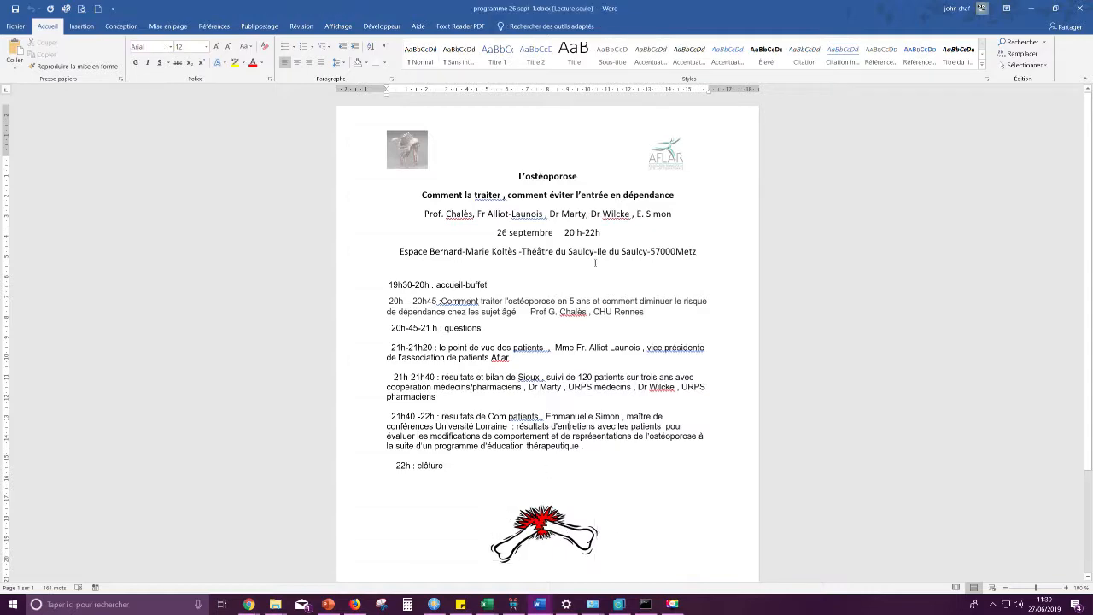
# - Return to the redesigned programme and review its title banner, date block and venue block against the original
pyautogui.click(1040, 10)
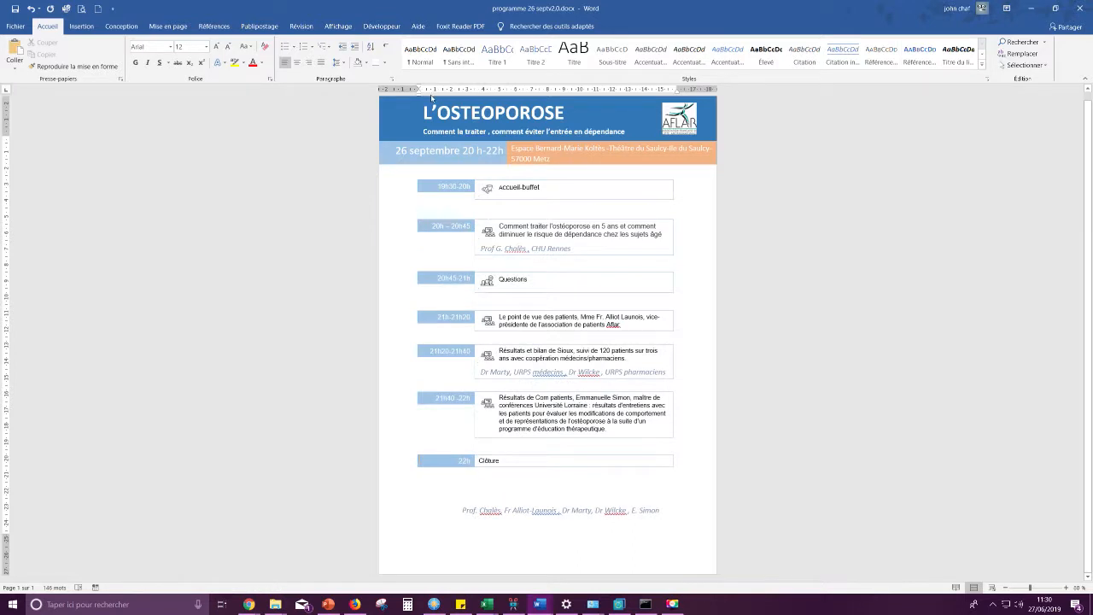
pyautogui.moveTo(426, 112); pyautogui.dragTo(566, 111)
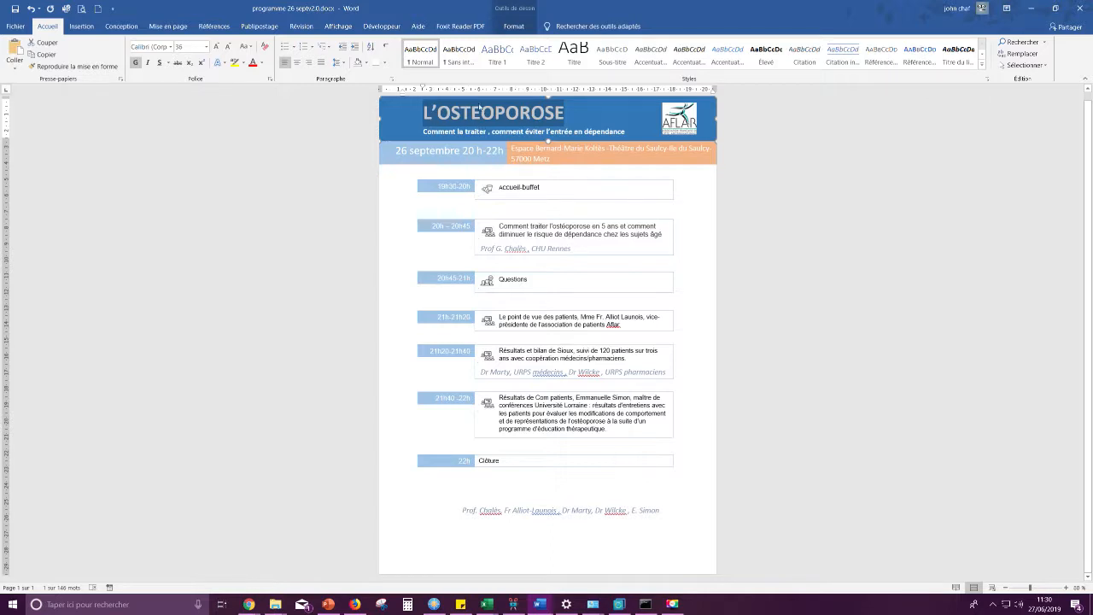
pyautogui.click(522, 150)
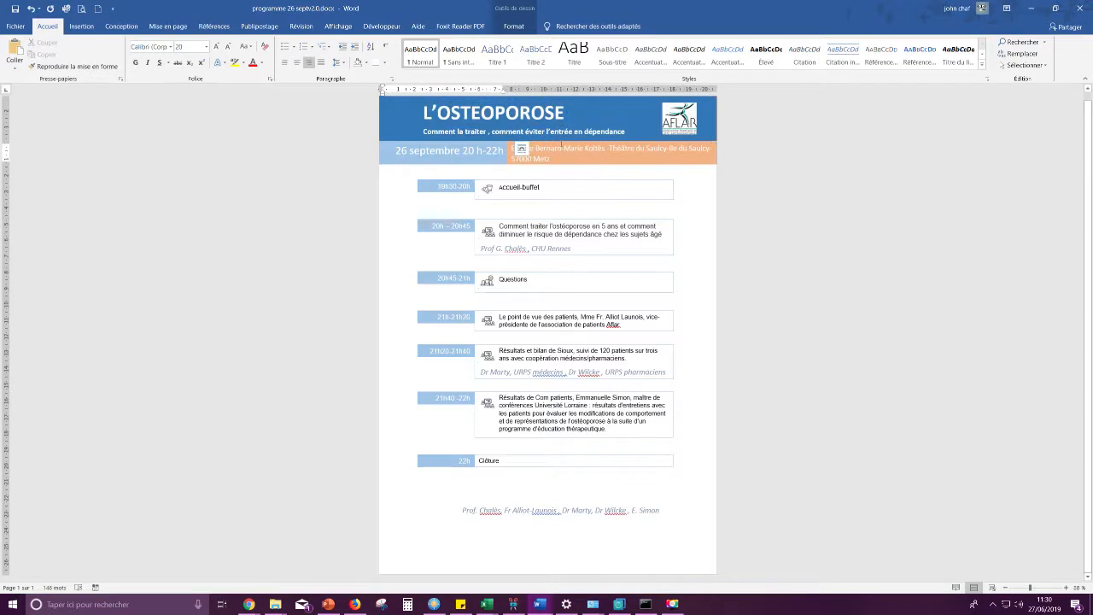
pyautogui.click(522, 150)
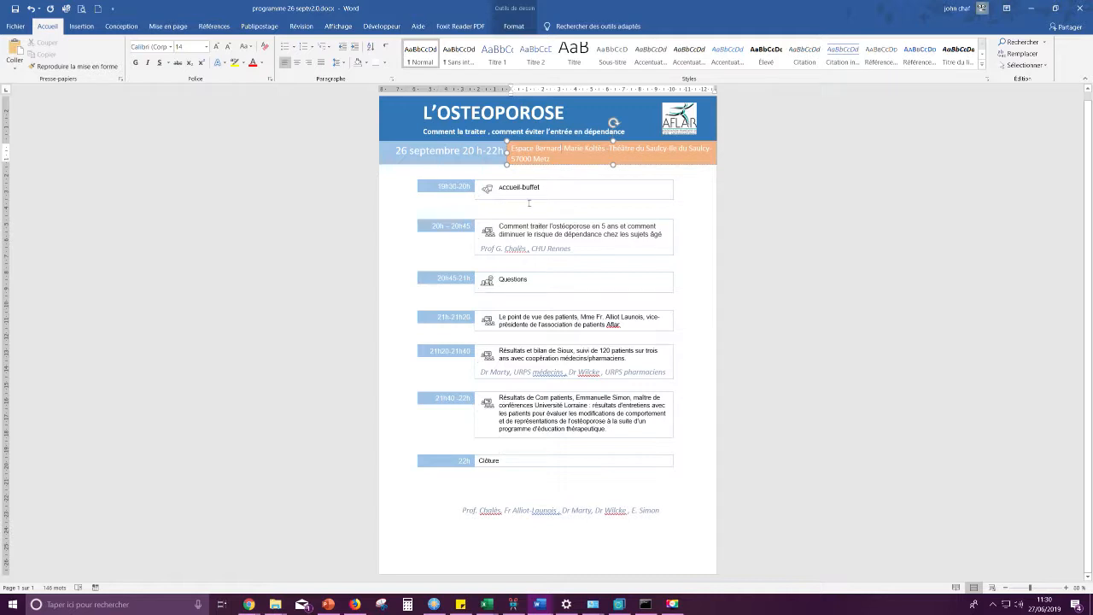
pyautogui.click(528, 204)
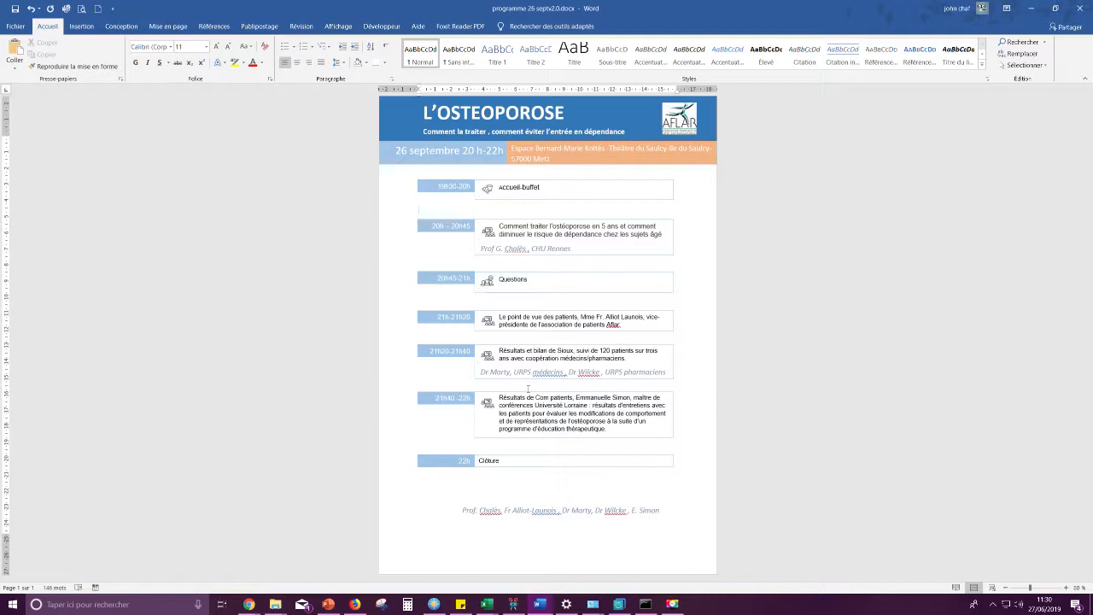
# - Switch to the PowerPoint slide show to view the "L'effet Mc Donald" slide, and return to the redesigned programme in Word
pyautogui.click(328, 605)
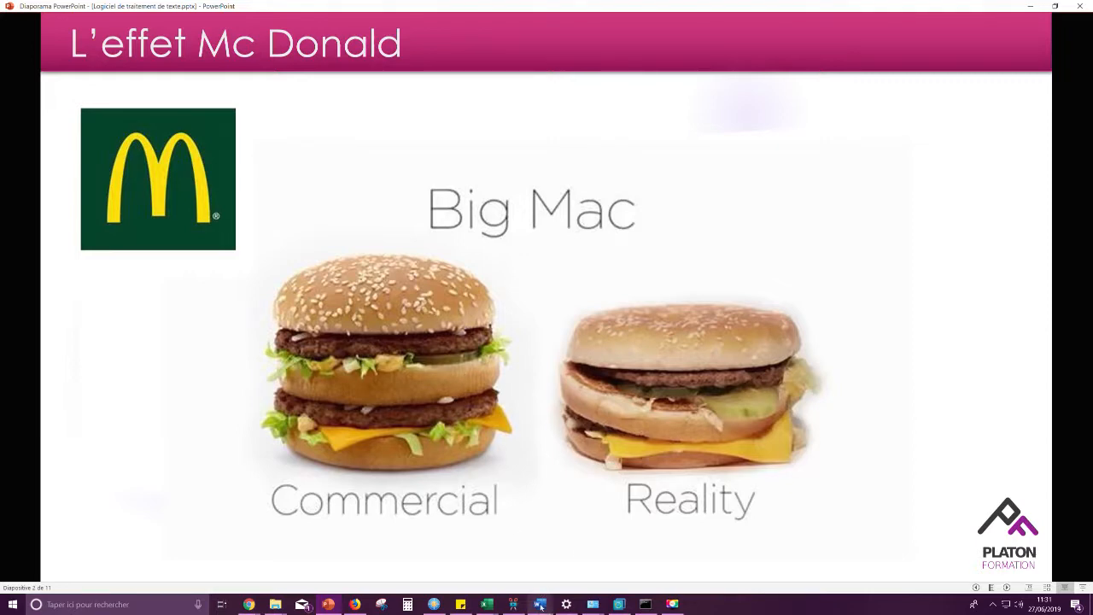
pyautogui.moveTo(542, 606)
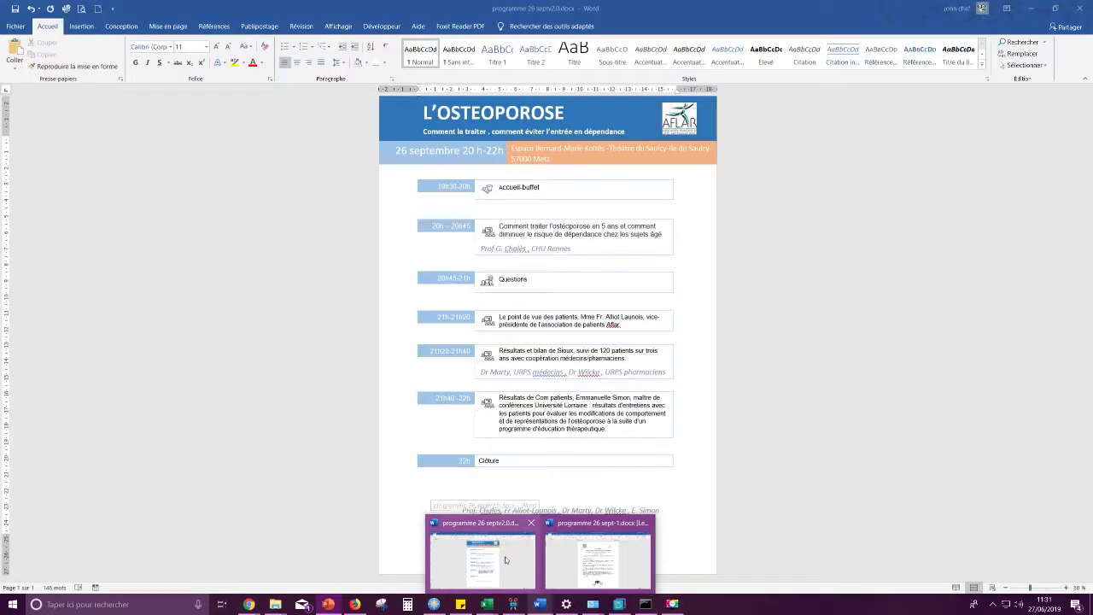
pyautogui.click(505, 556)
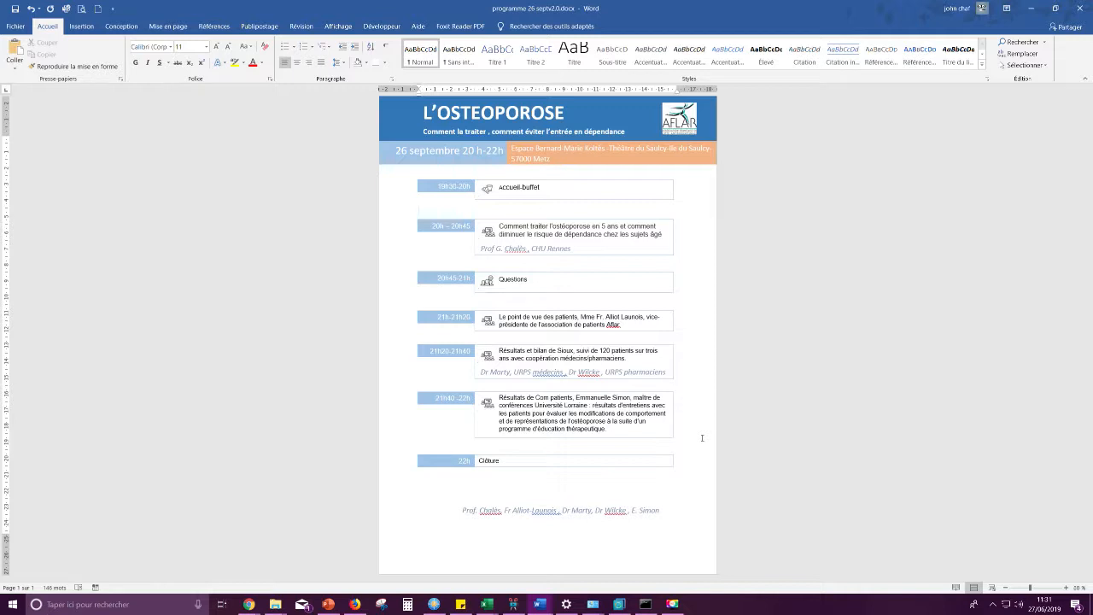
# - Review the redesigned schedule, examining the "Questions" box and its icon
pyautogui.scroll(1, 458, 252)
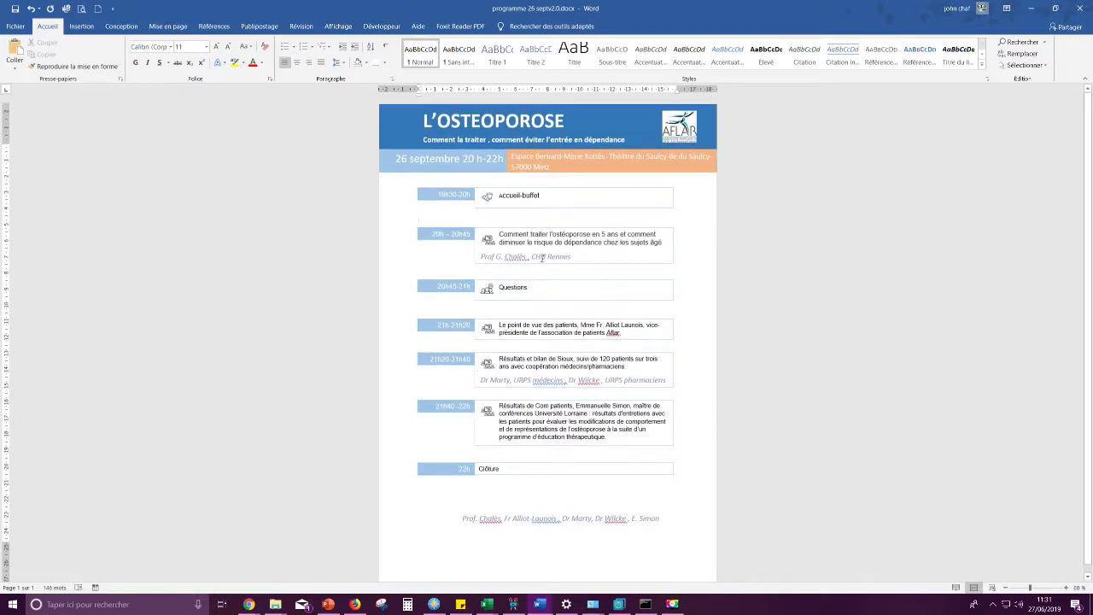
pyautogui.click(694, 296)
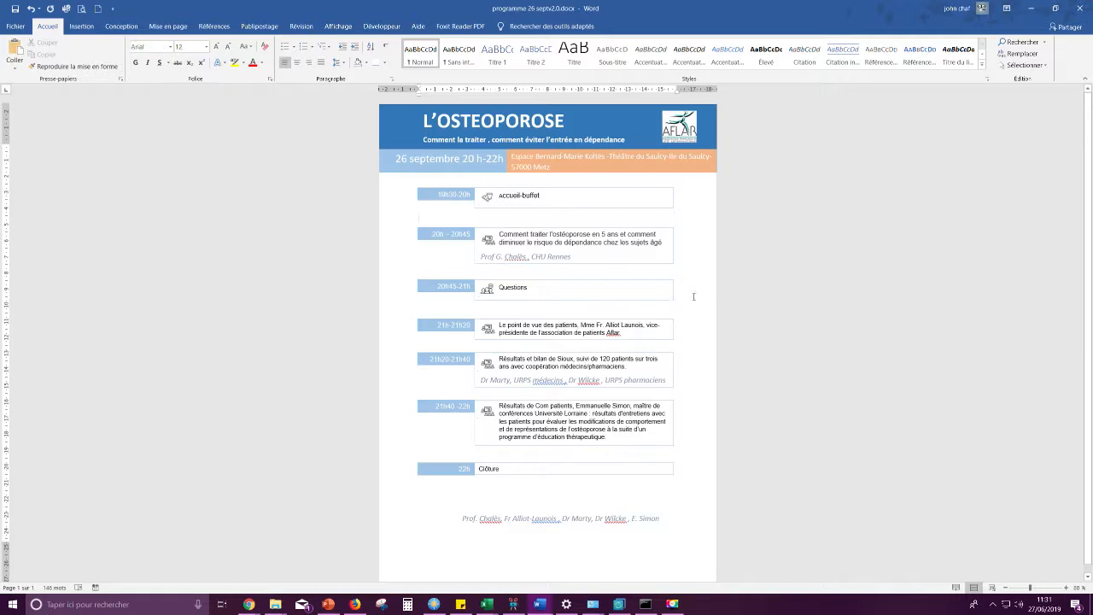
pyautogui.click(615, 299)
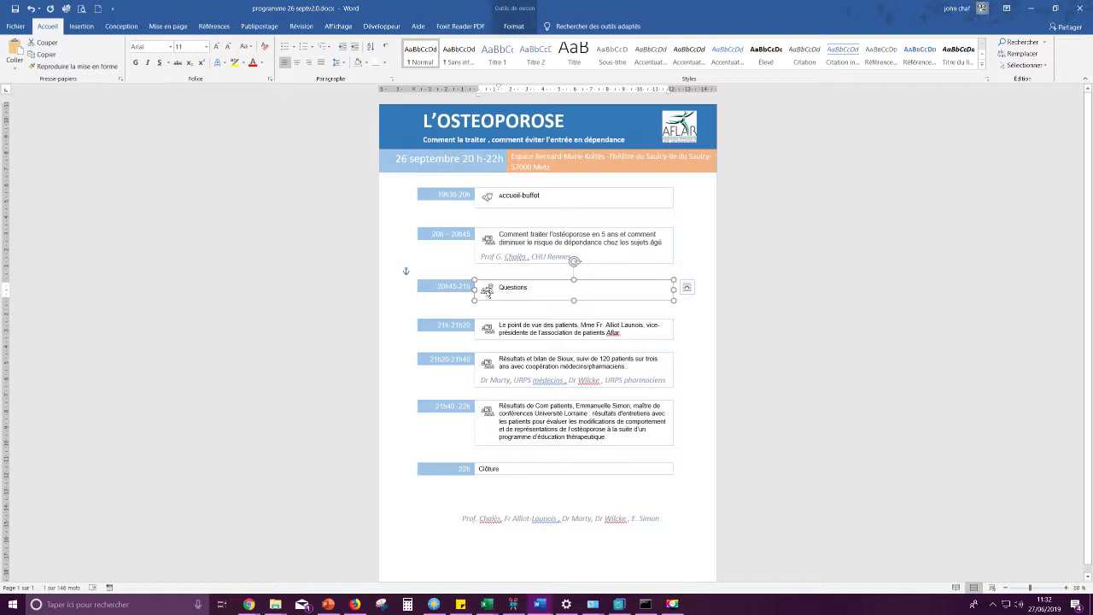
# - Insert a page break below the closing speakers line and remove it again
pyautogui.scroll(-1, 488, 292)
pyautogui.click(500, 554)
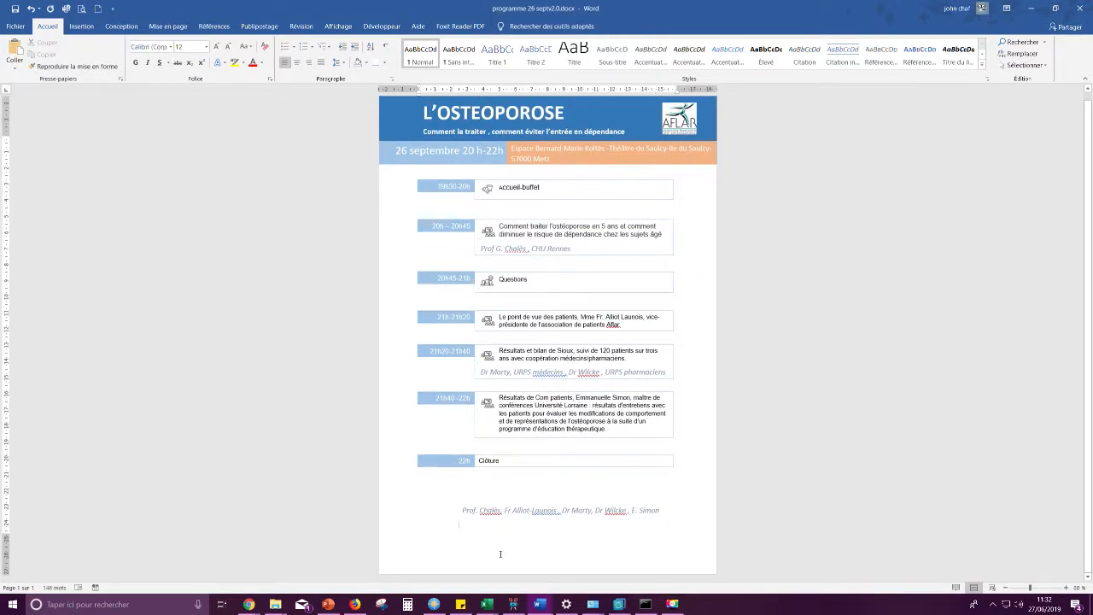
pyautogui.hotkey('ctrl', 'Return')
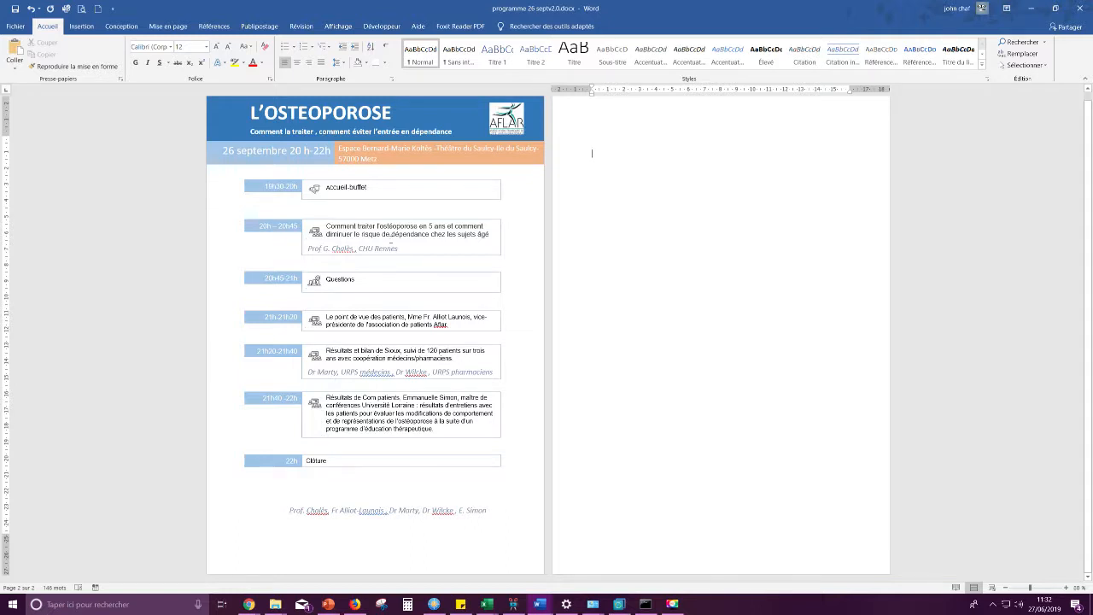
pyautogui.press('BackSpace')
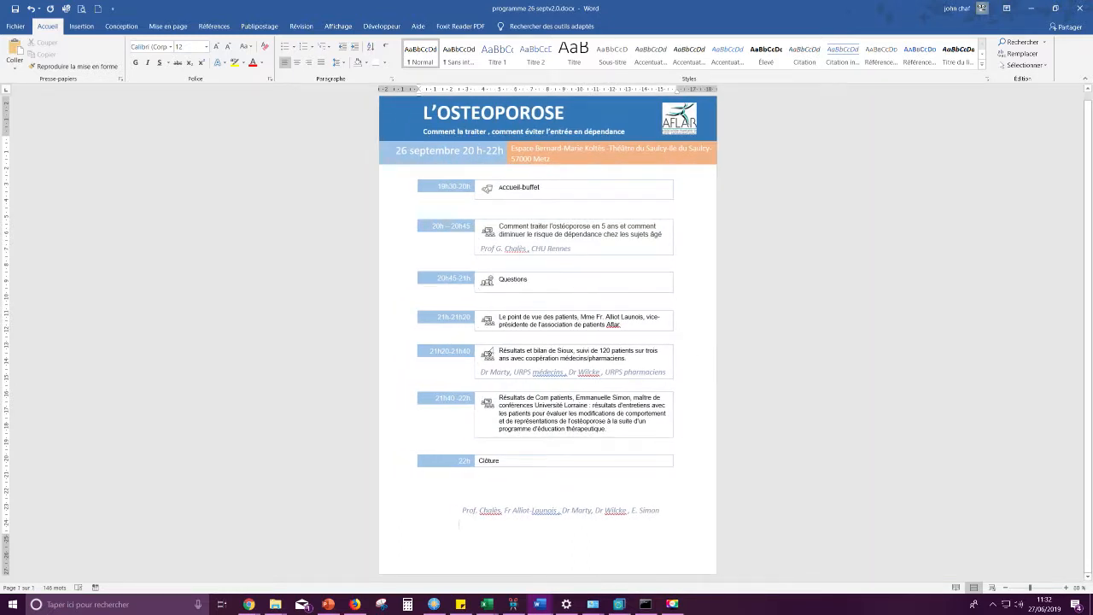